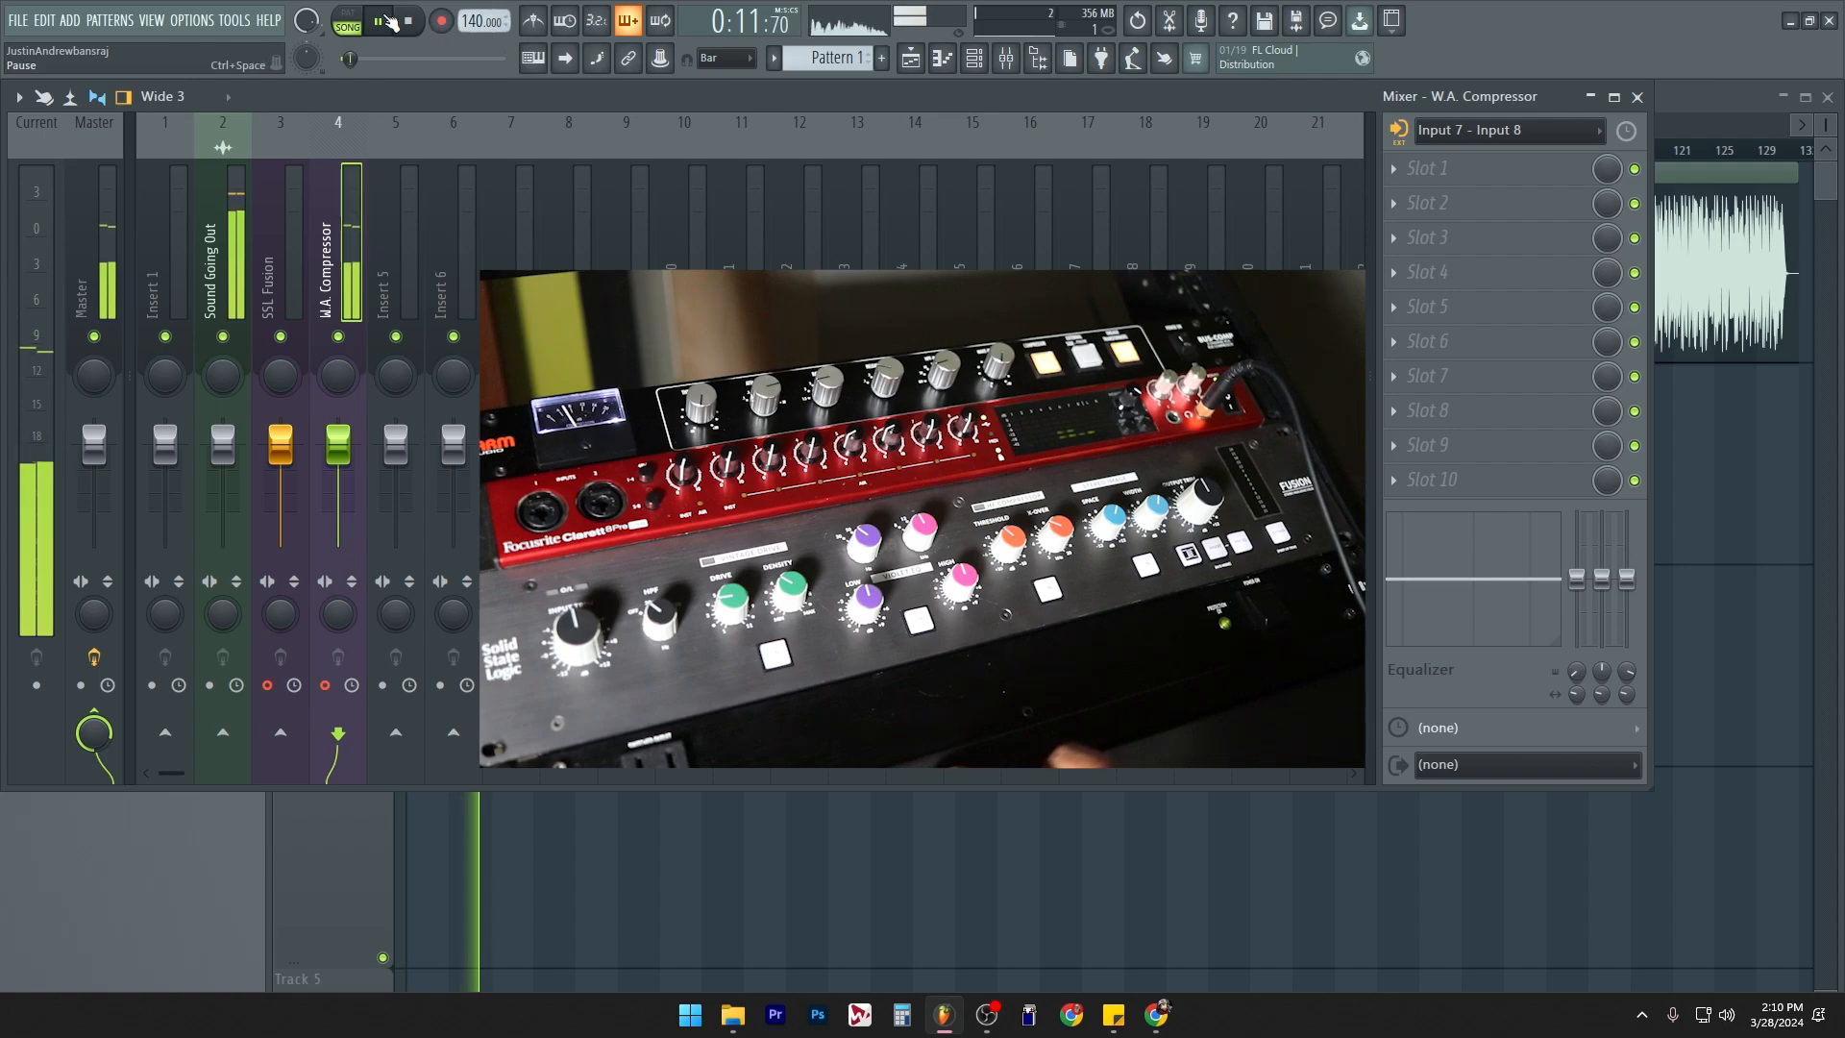
- Add Fruity PanOMatic to Slot 1 of the W.A. Compressor track and set its LFO target to PAN with a raised amount
left_click(1468, 175)
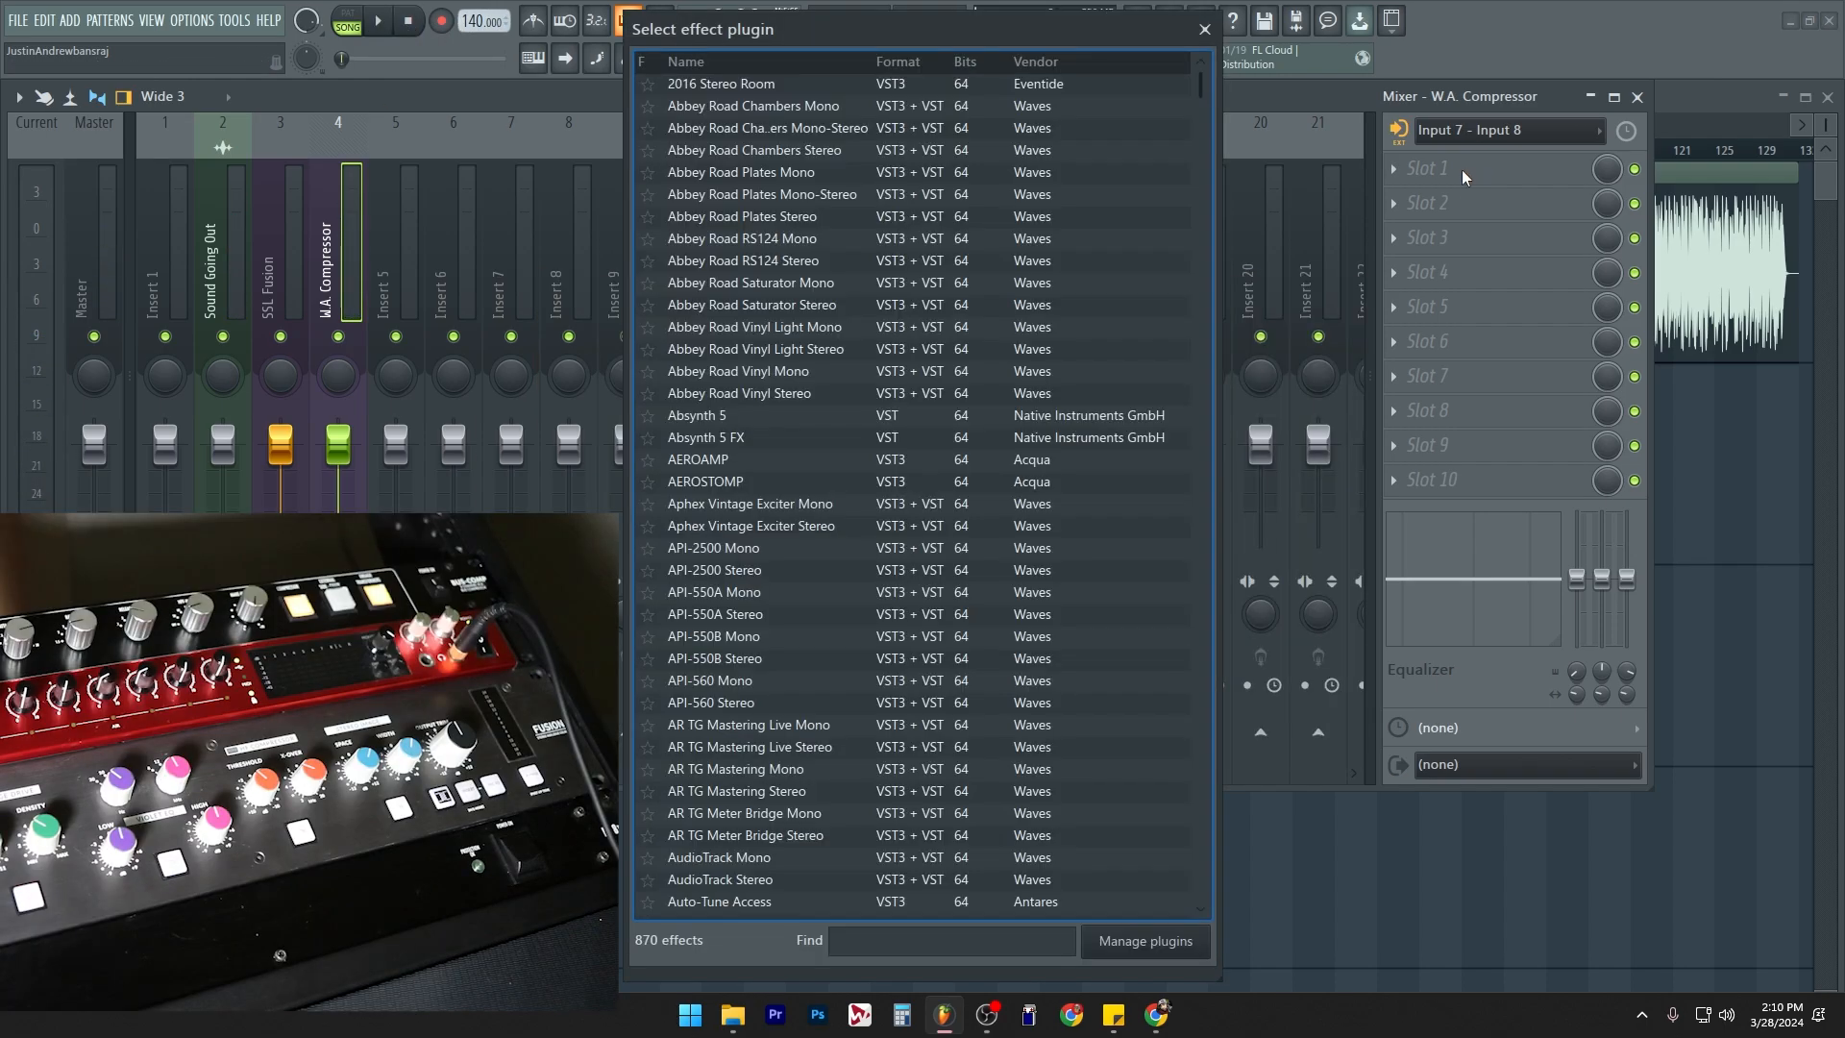
type("pan")
double_click(752, 93)
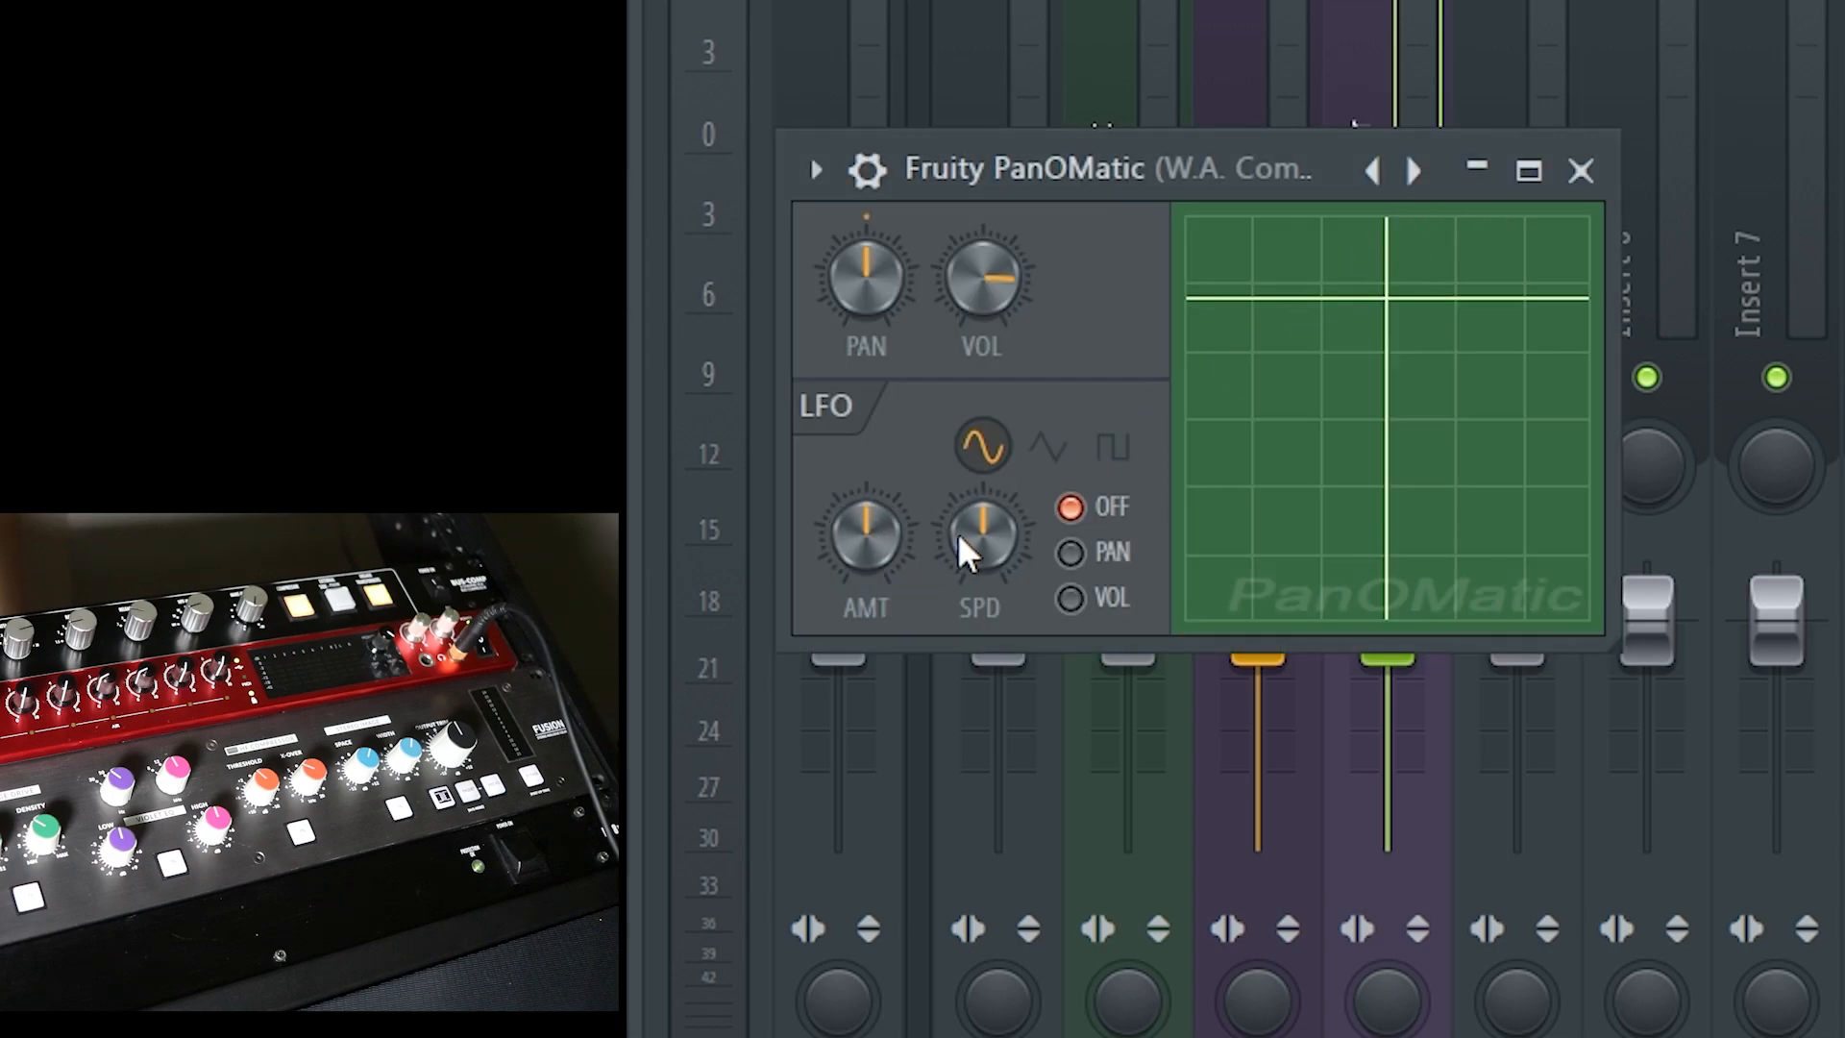
left_click(1105, 552)
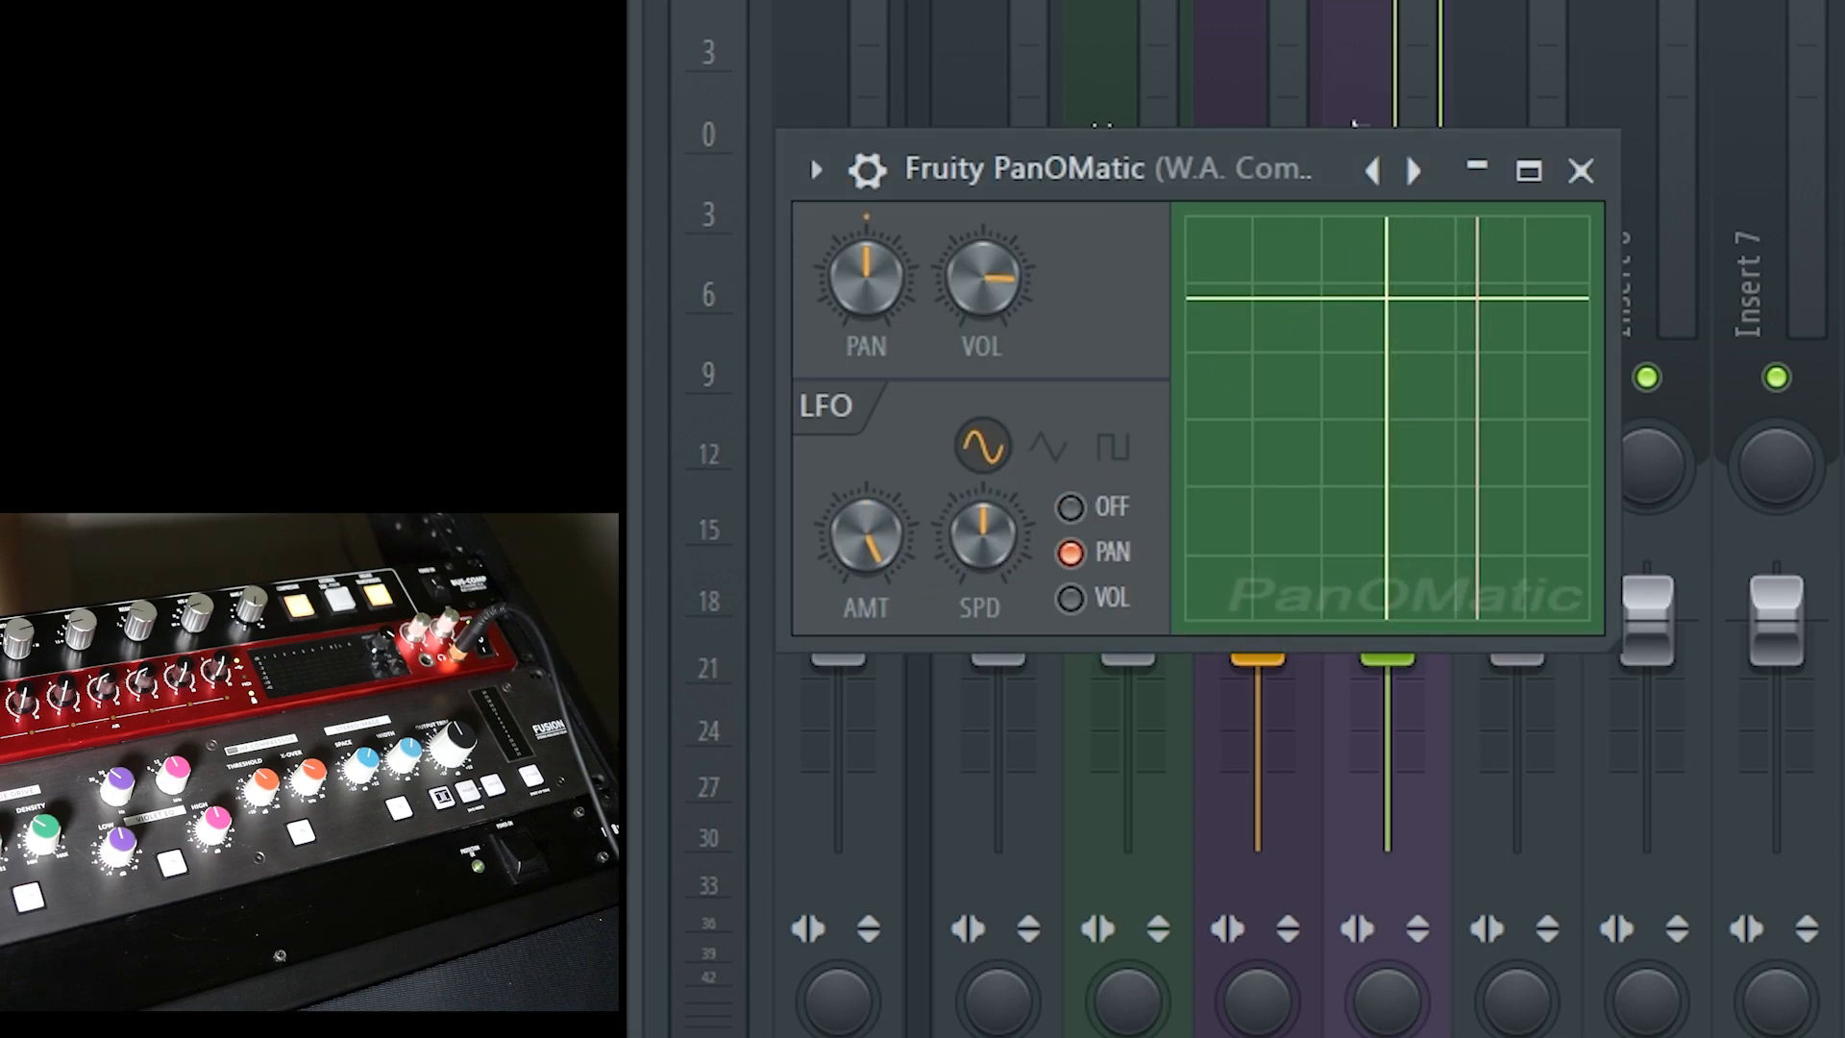
left_click(1580, 171)
- Set the W.A. Compressor track's hardware output to Output 1 - Output 2, then select the SSL Fusion track and start playback
left_click(1513, 766)
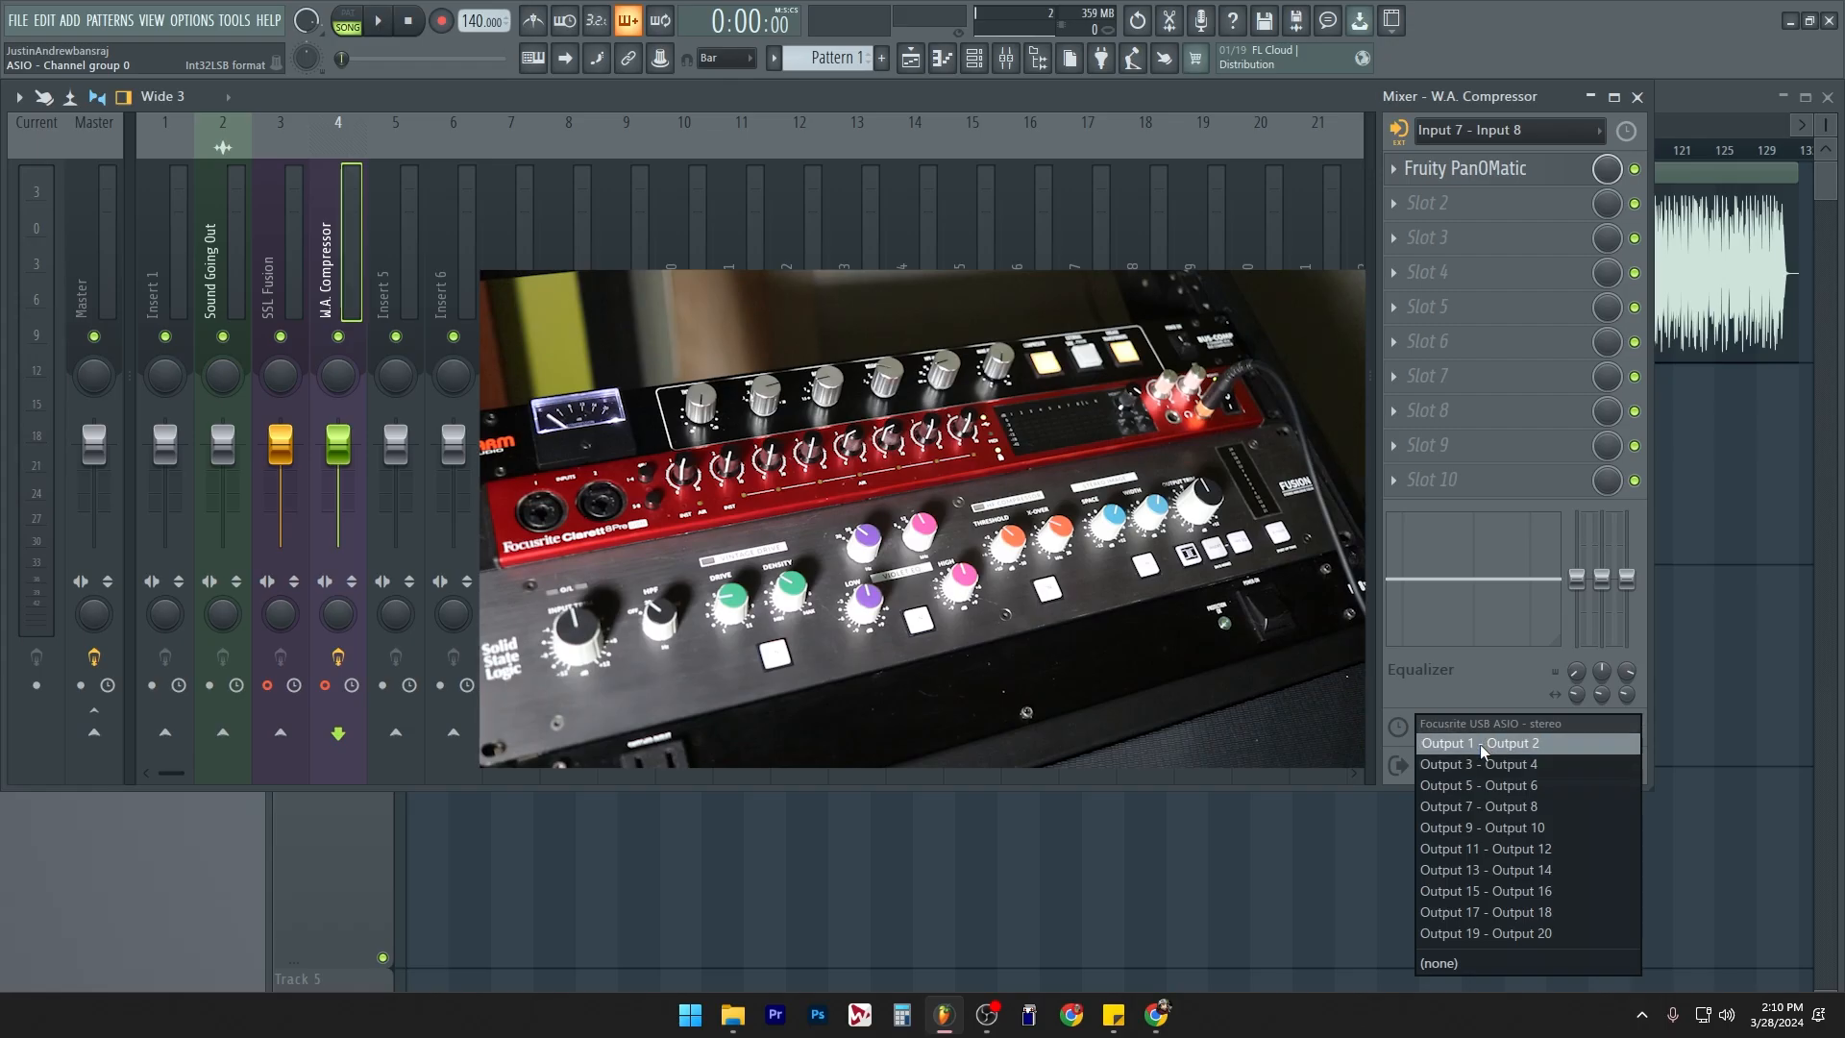
left_click(1480, 744)
left_click(283, 275)
key("space")
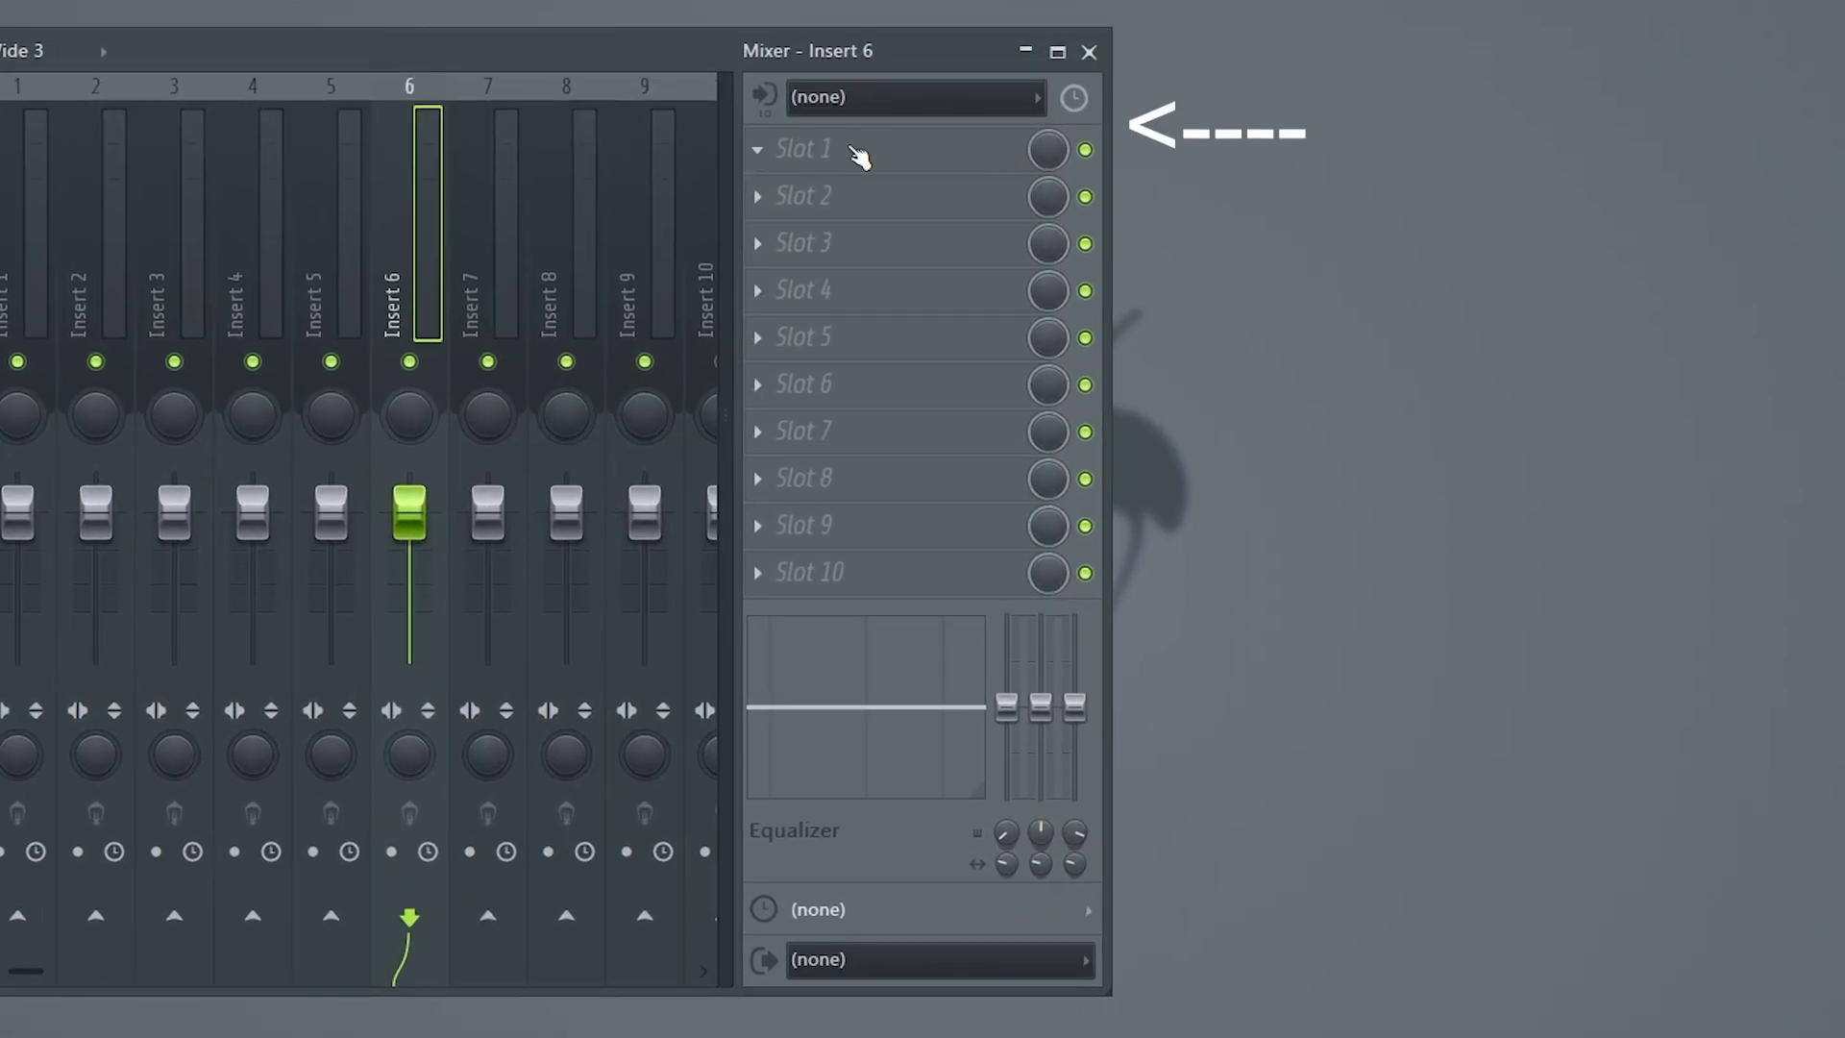
left_click(893, 960)
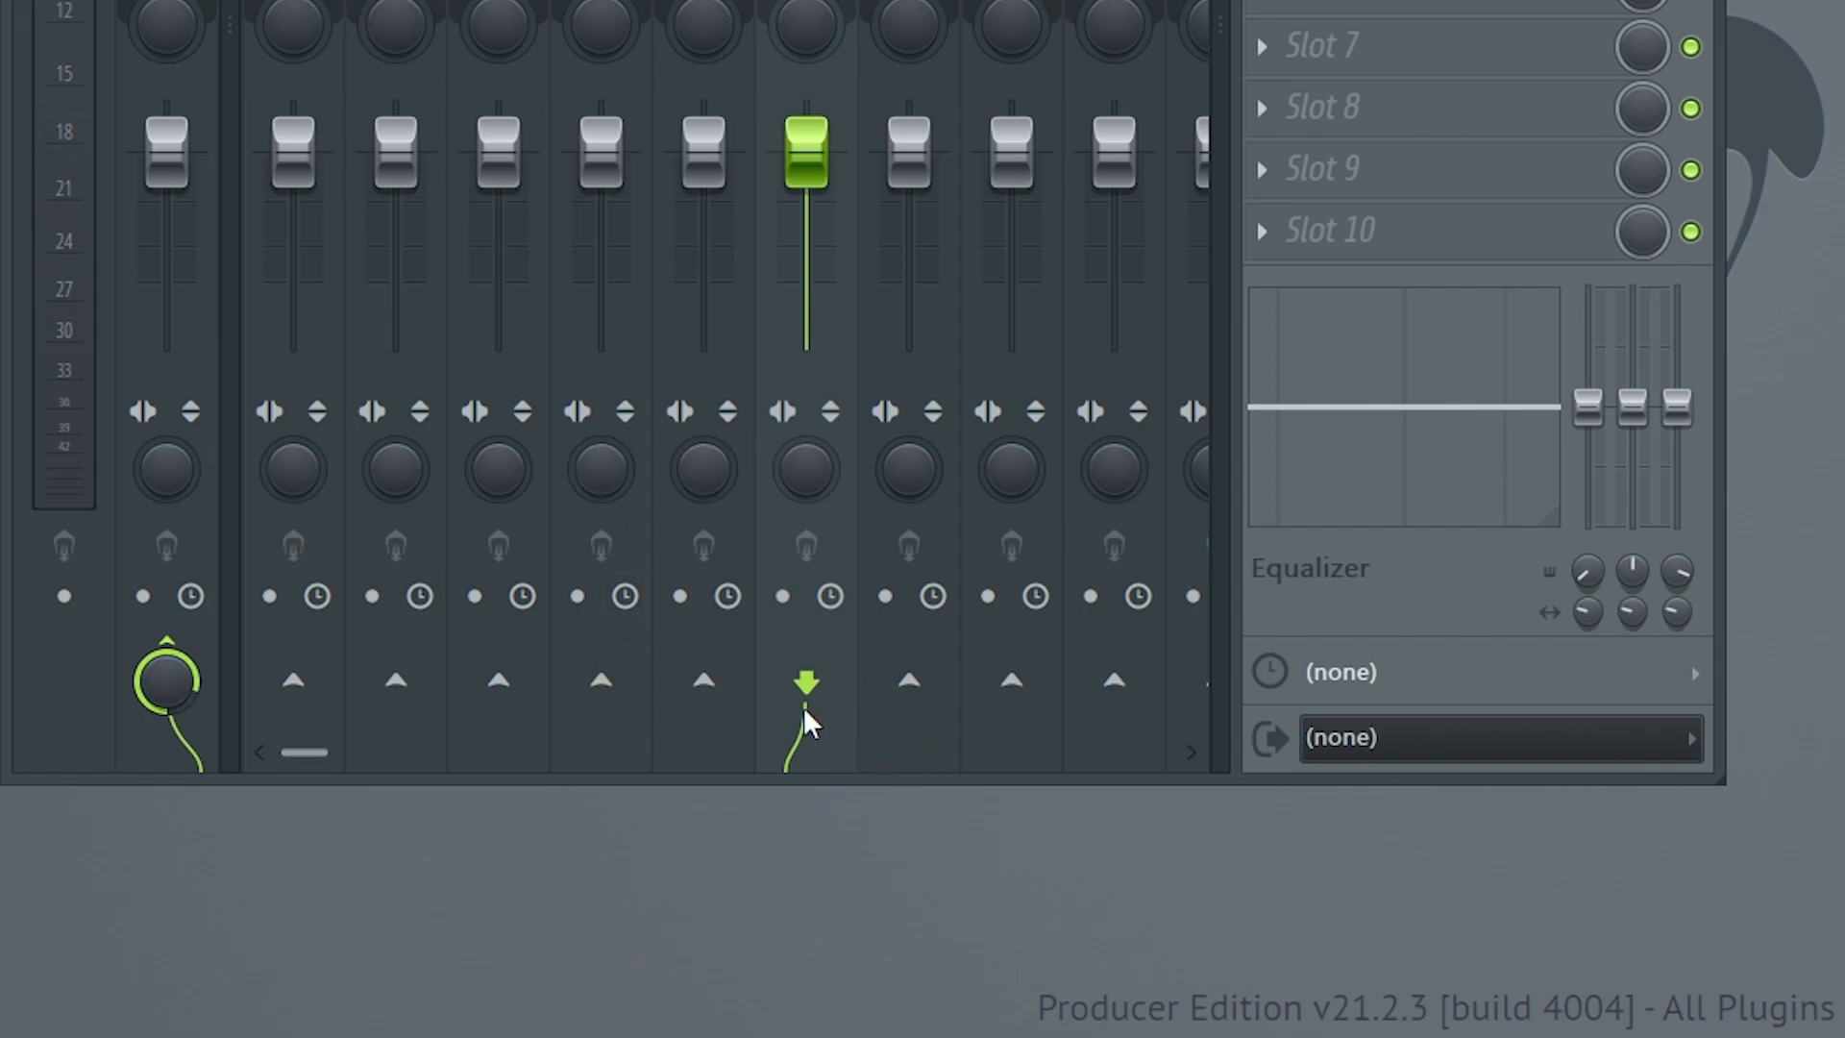
key("Left")
key("Left")
key("Left")
key("Left")
key("Right")
key("Right")
key("Right")
key("Right")
key("Right")
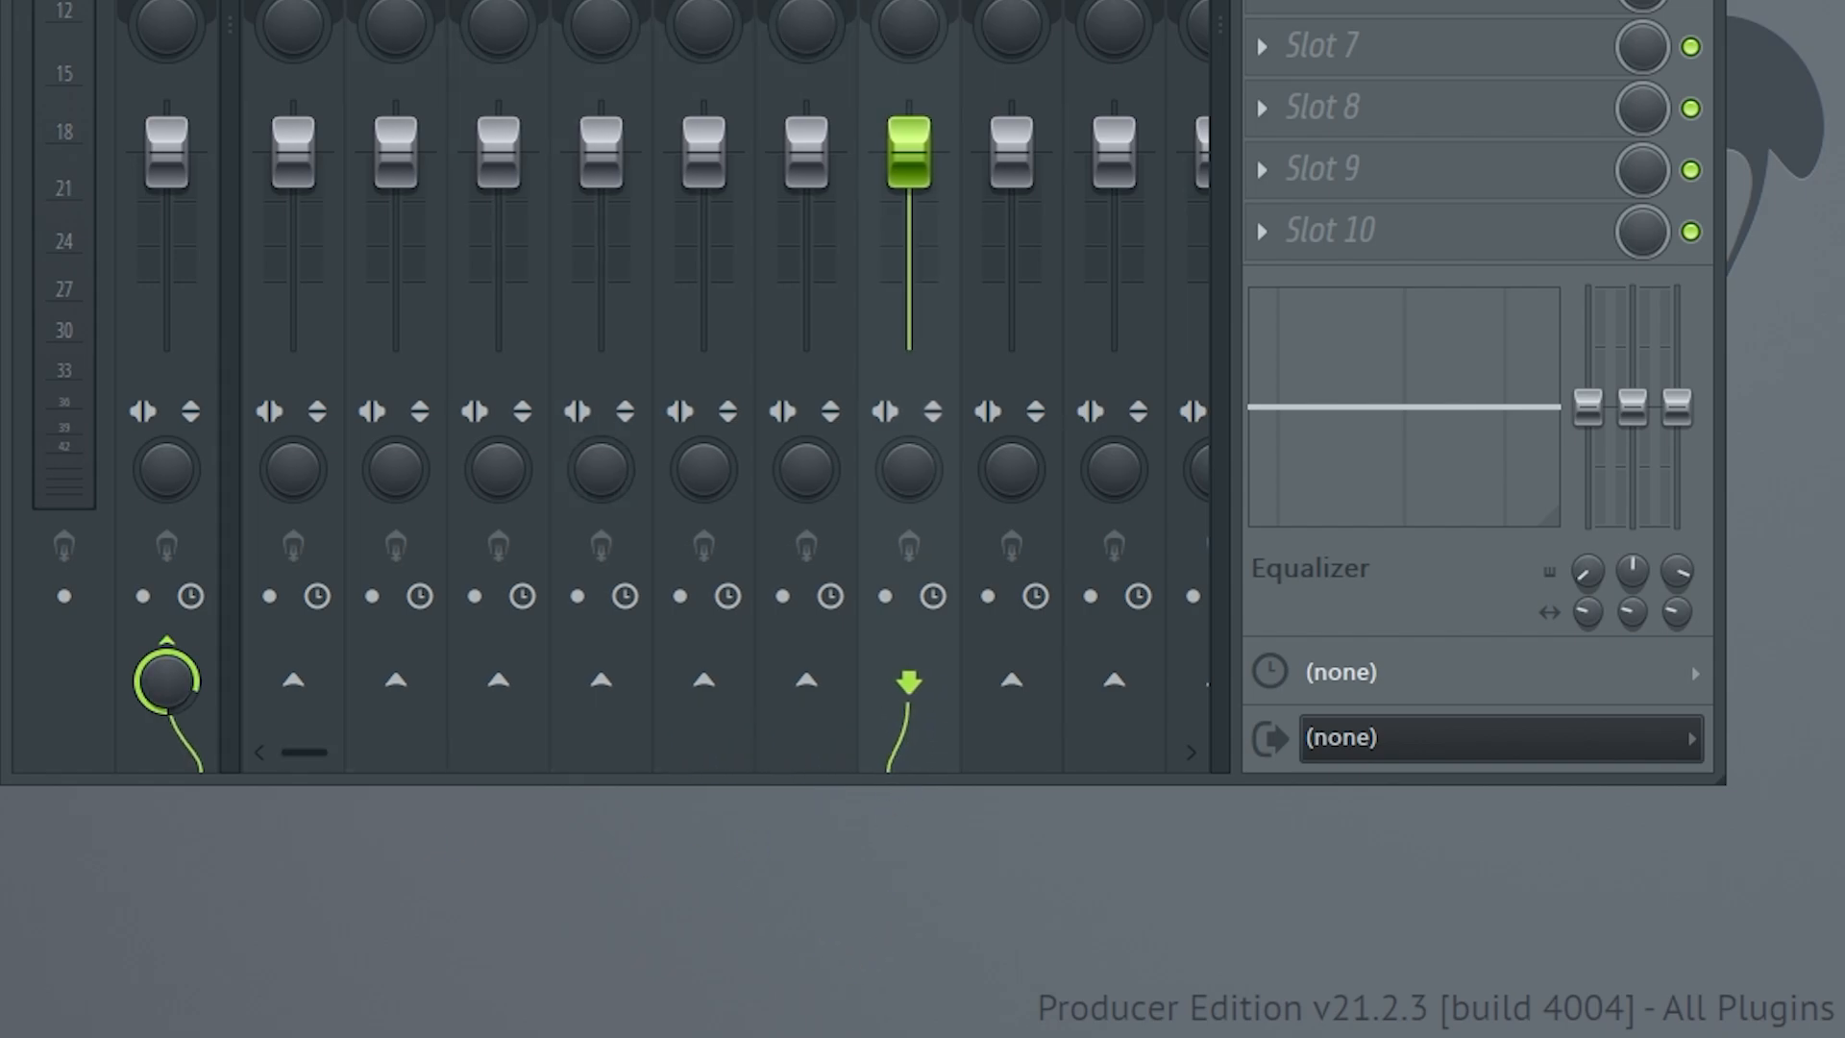
- Select mixer track Insert 3 and rename it Sound Out
key("Left")
key("Left")
key("Left")
key("Left")
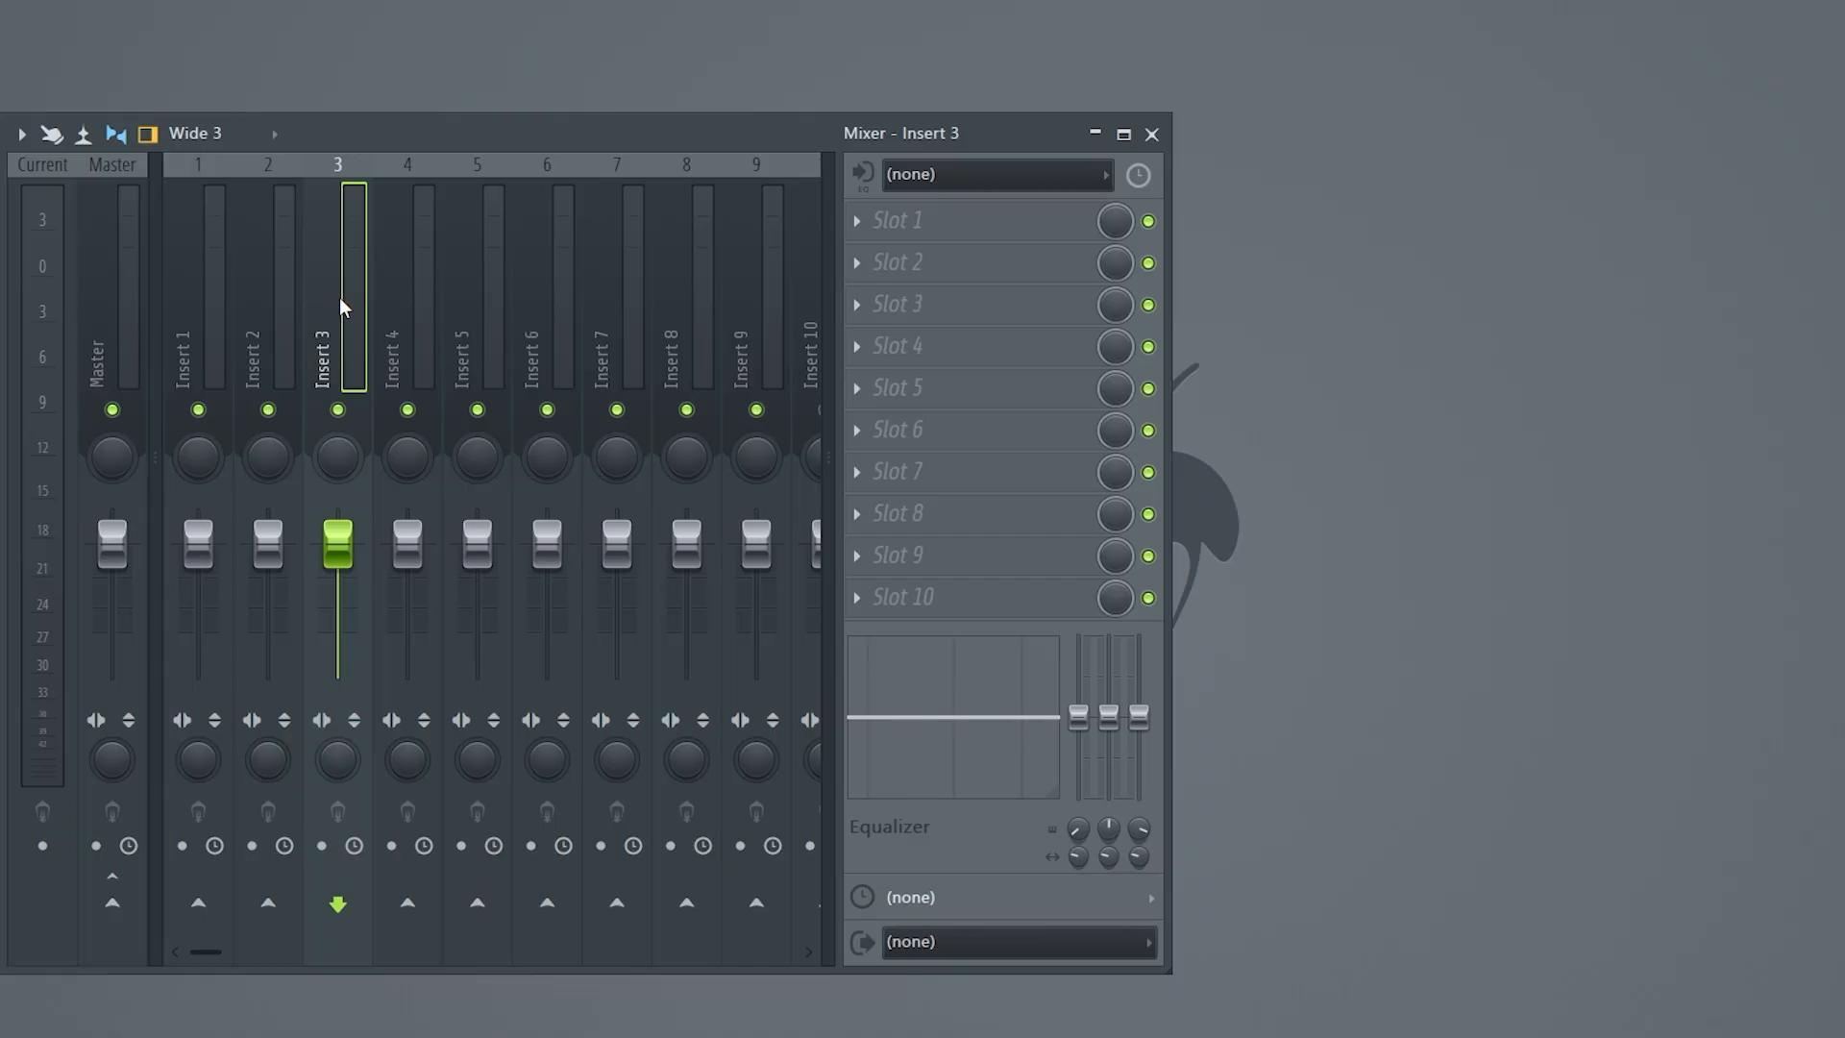
double_click(338, 296)
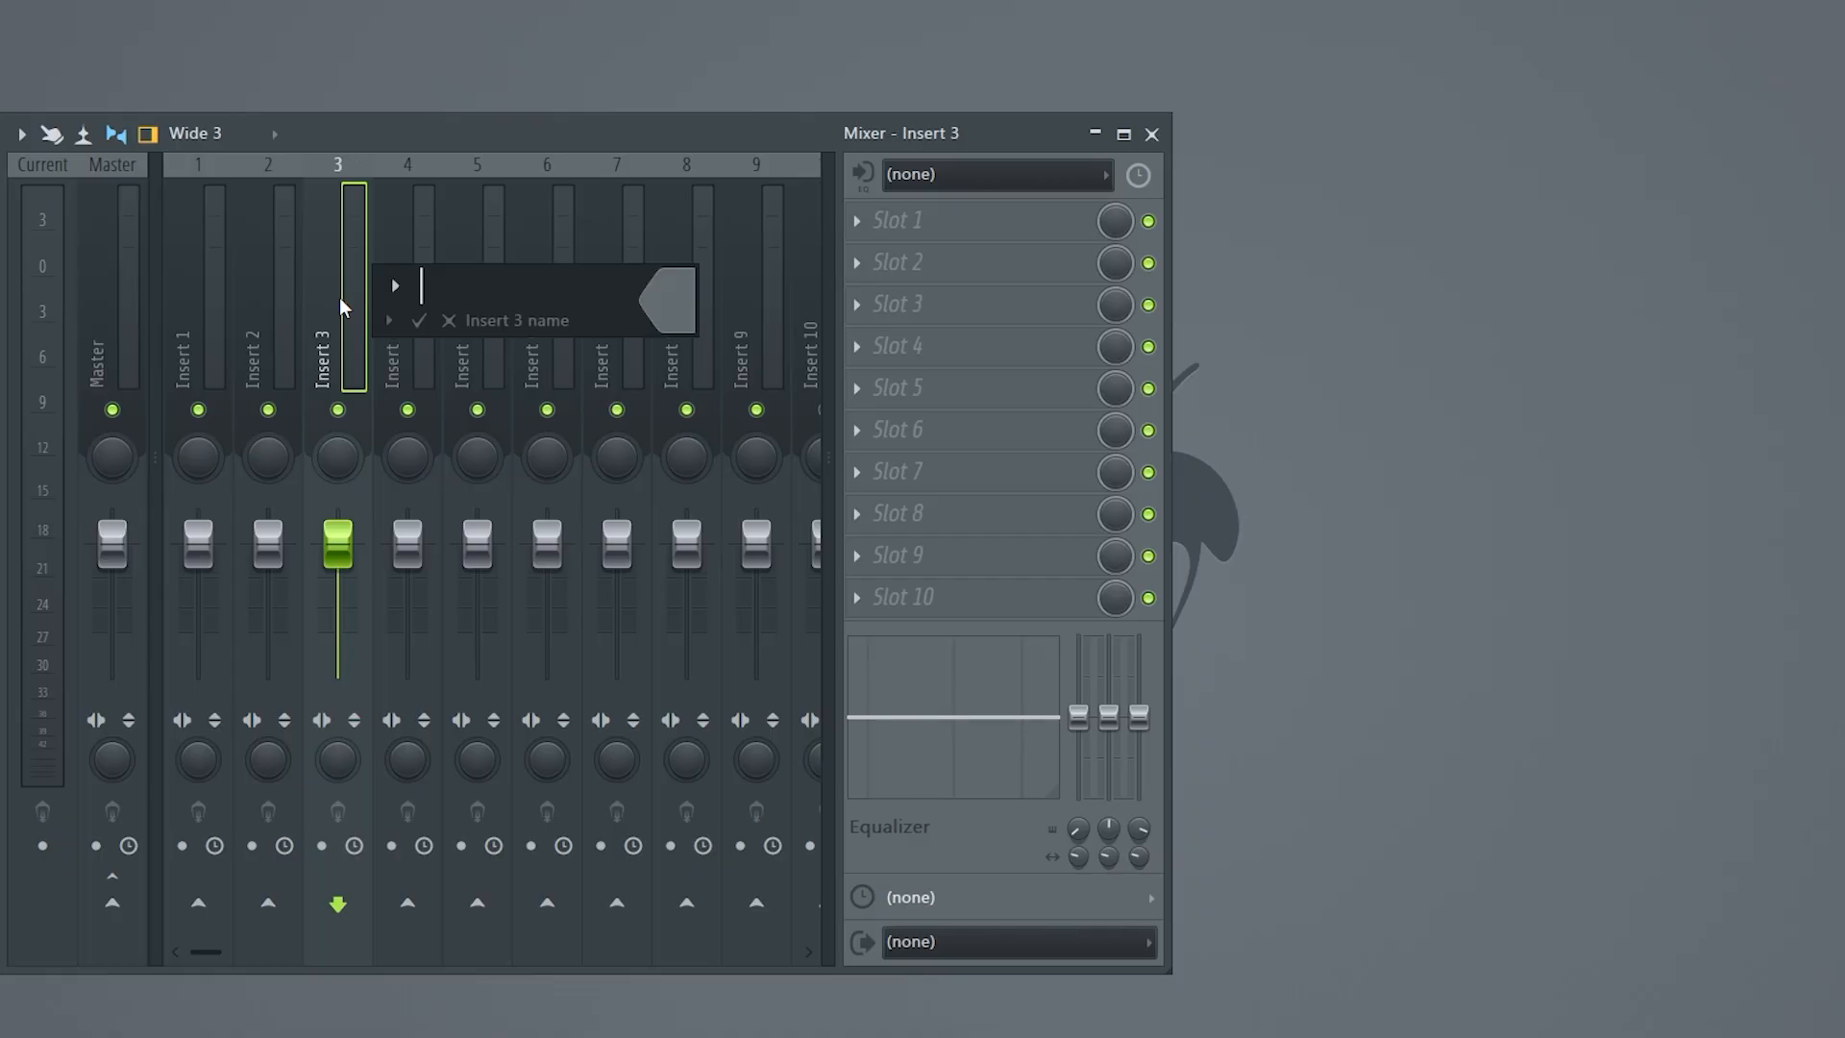
type("Sound")
key("Return")
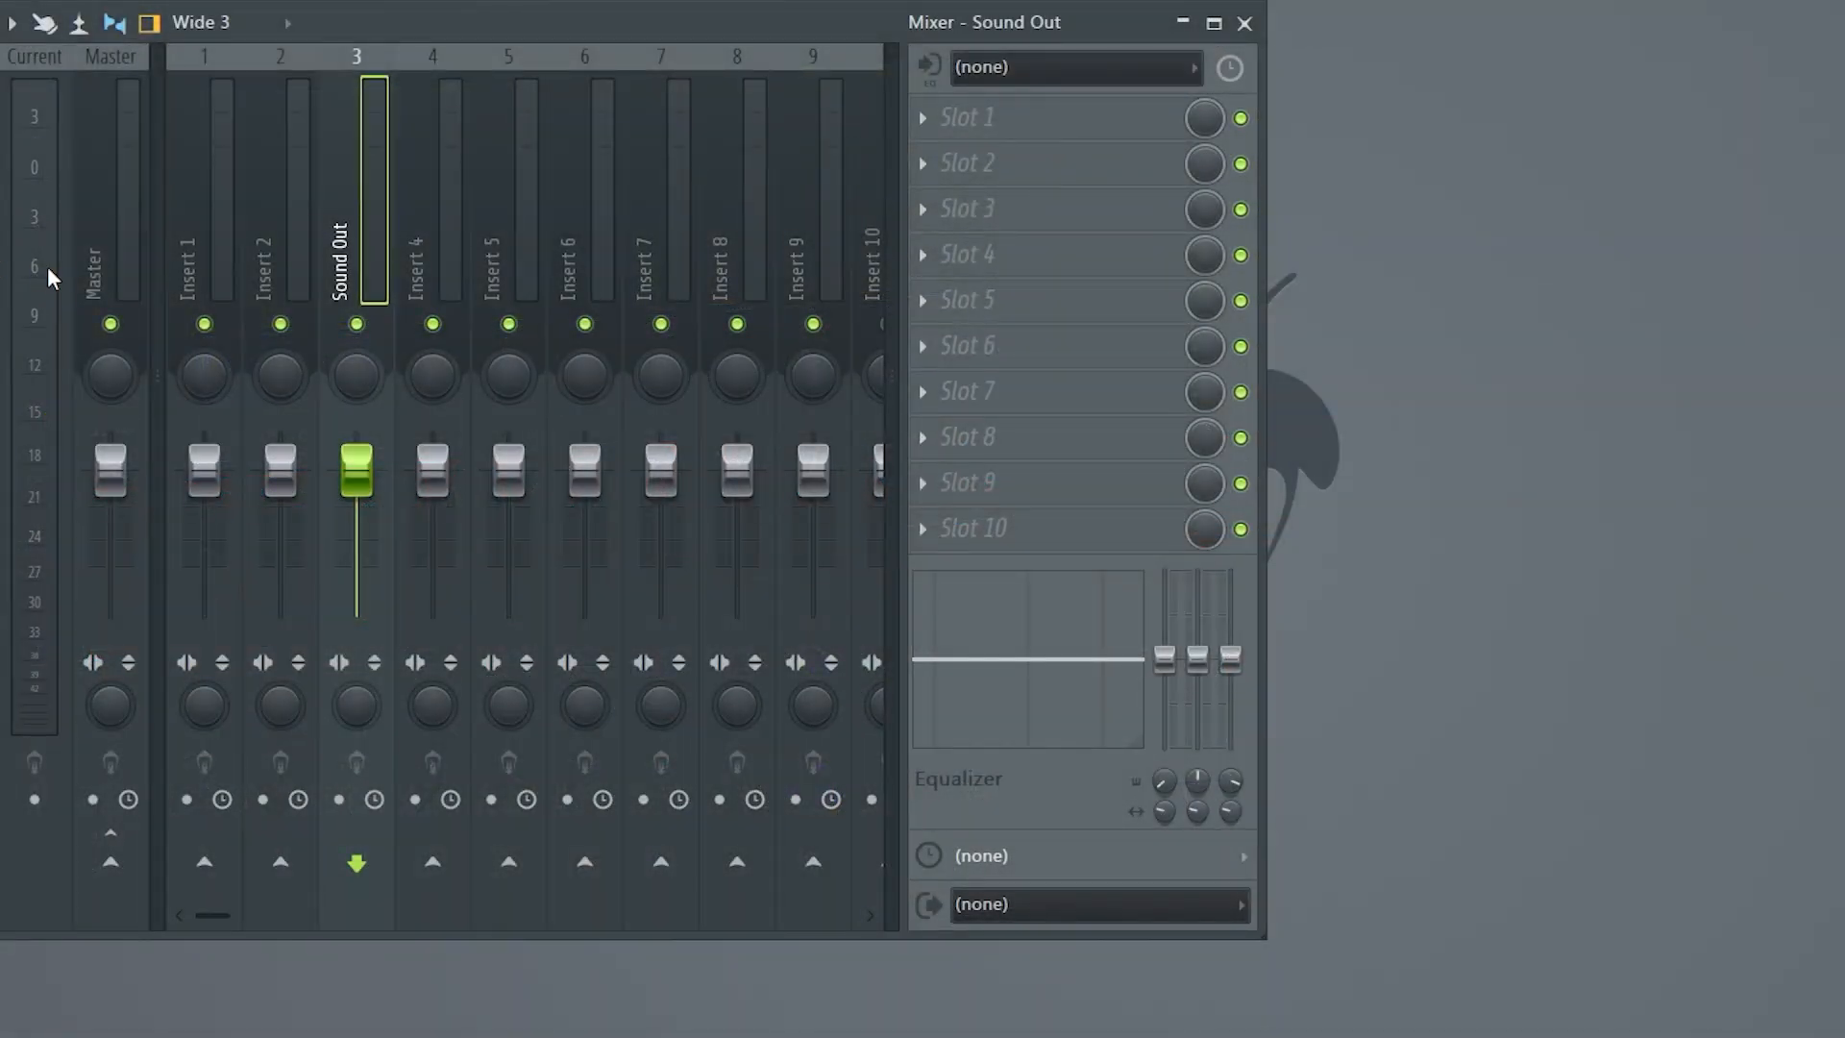
- Set the Master track's hardware output to Output 3 - Output 4 and reopen its output choices
left_click(131, 248)
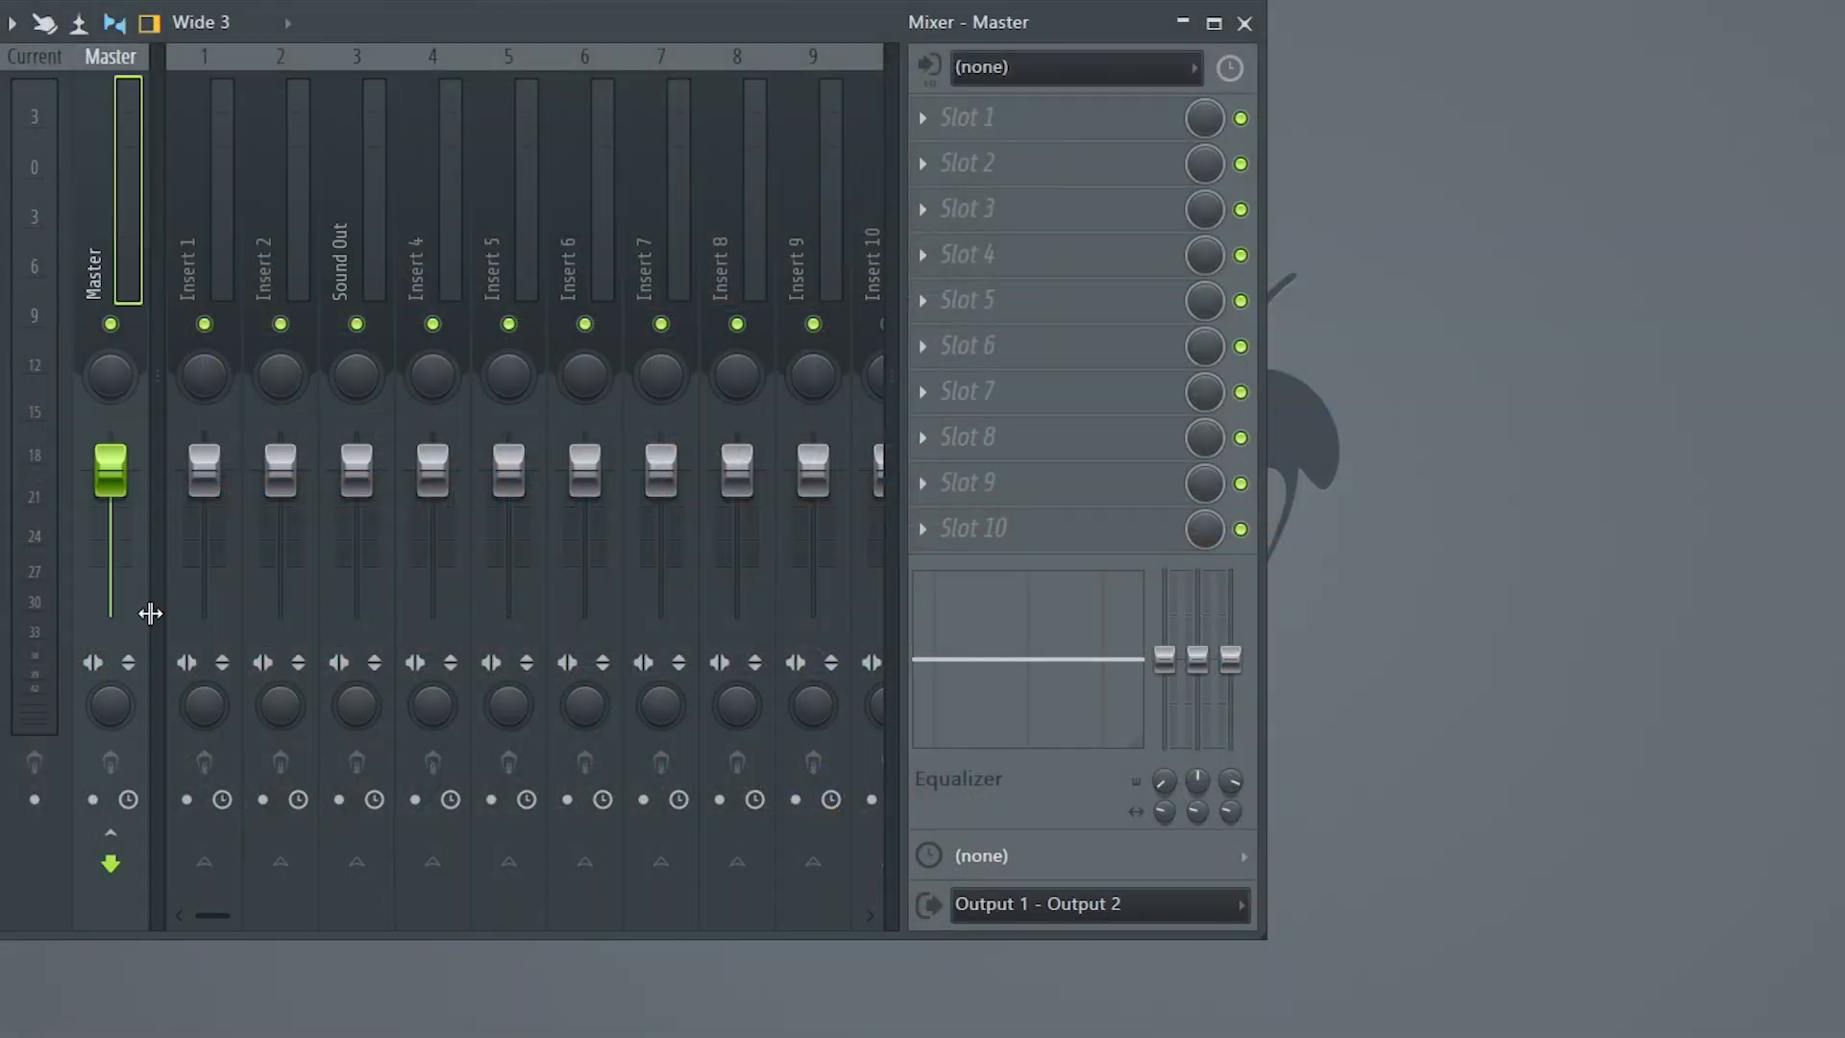
left_click(1051, 905)
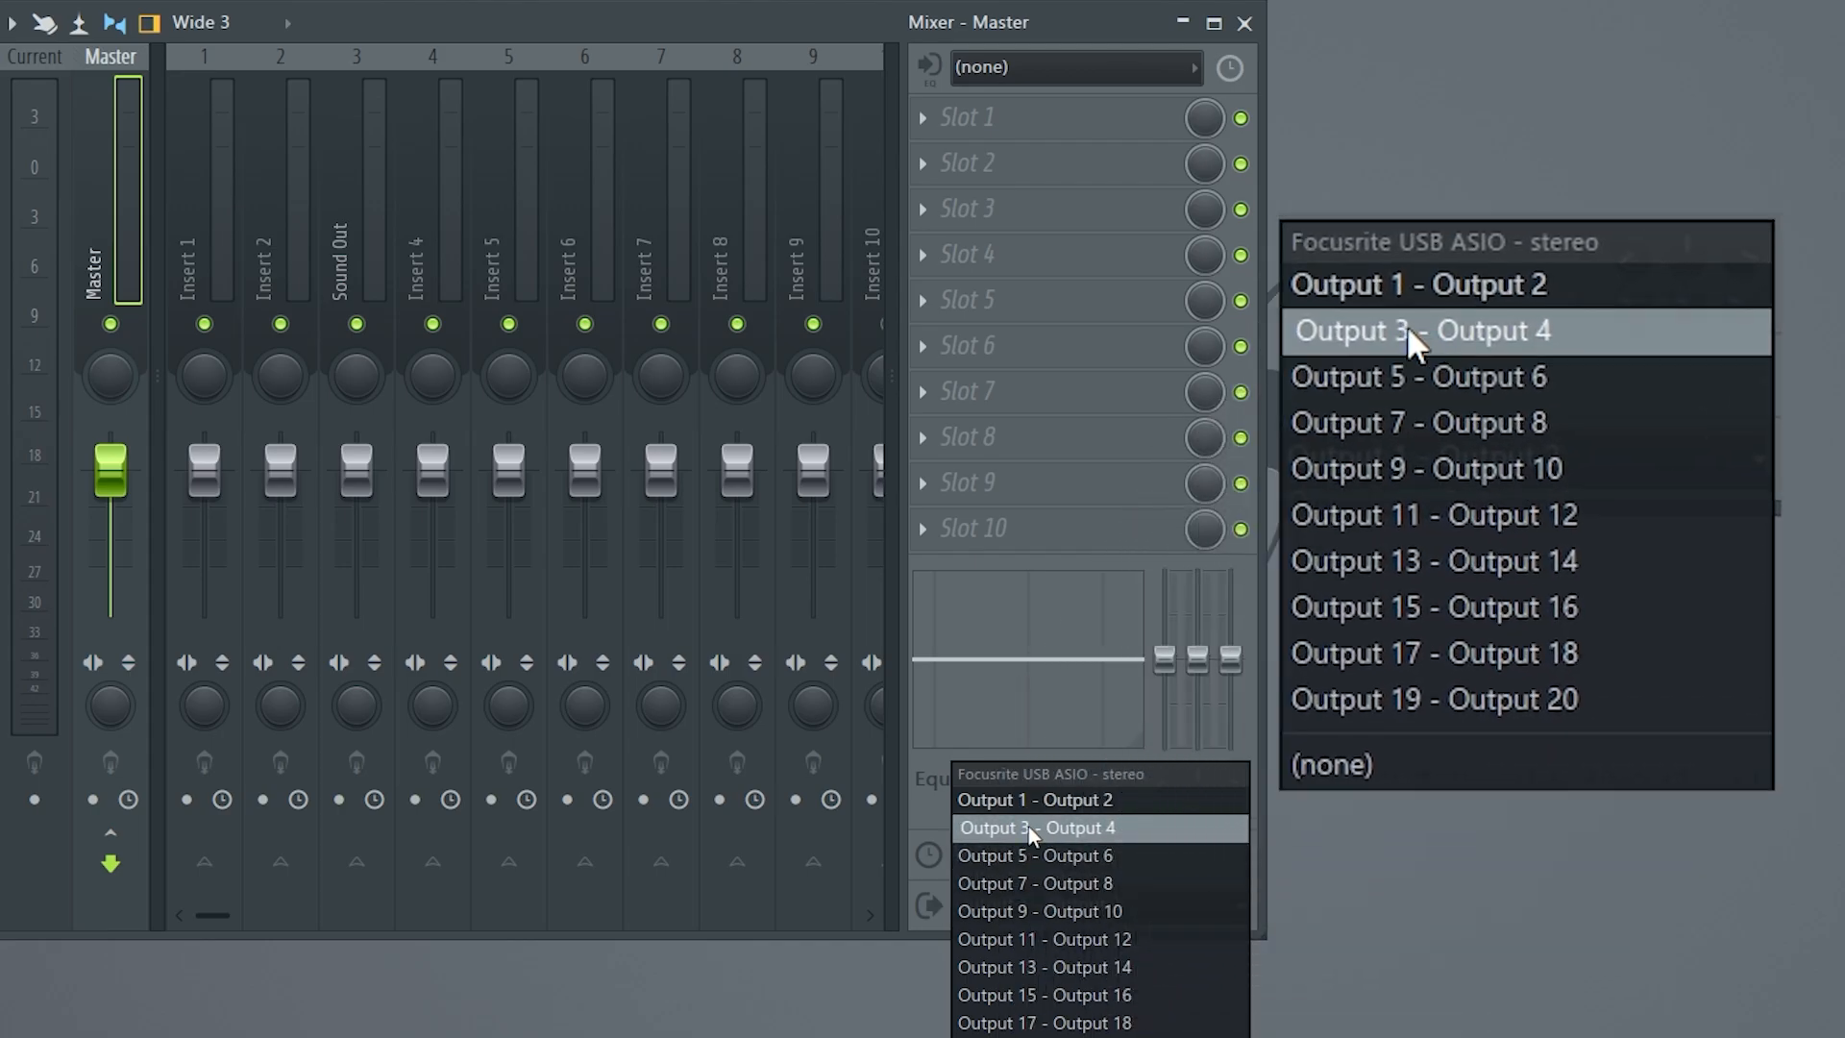
left_click(1028, 827)
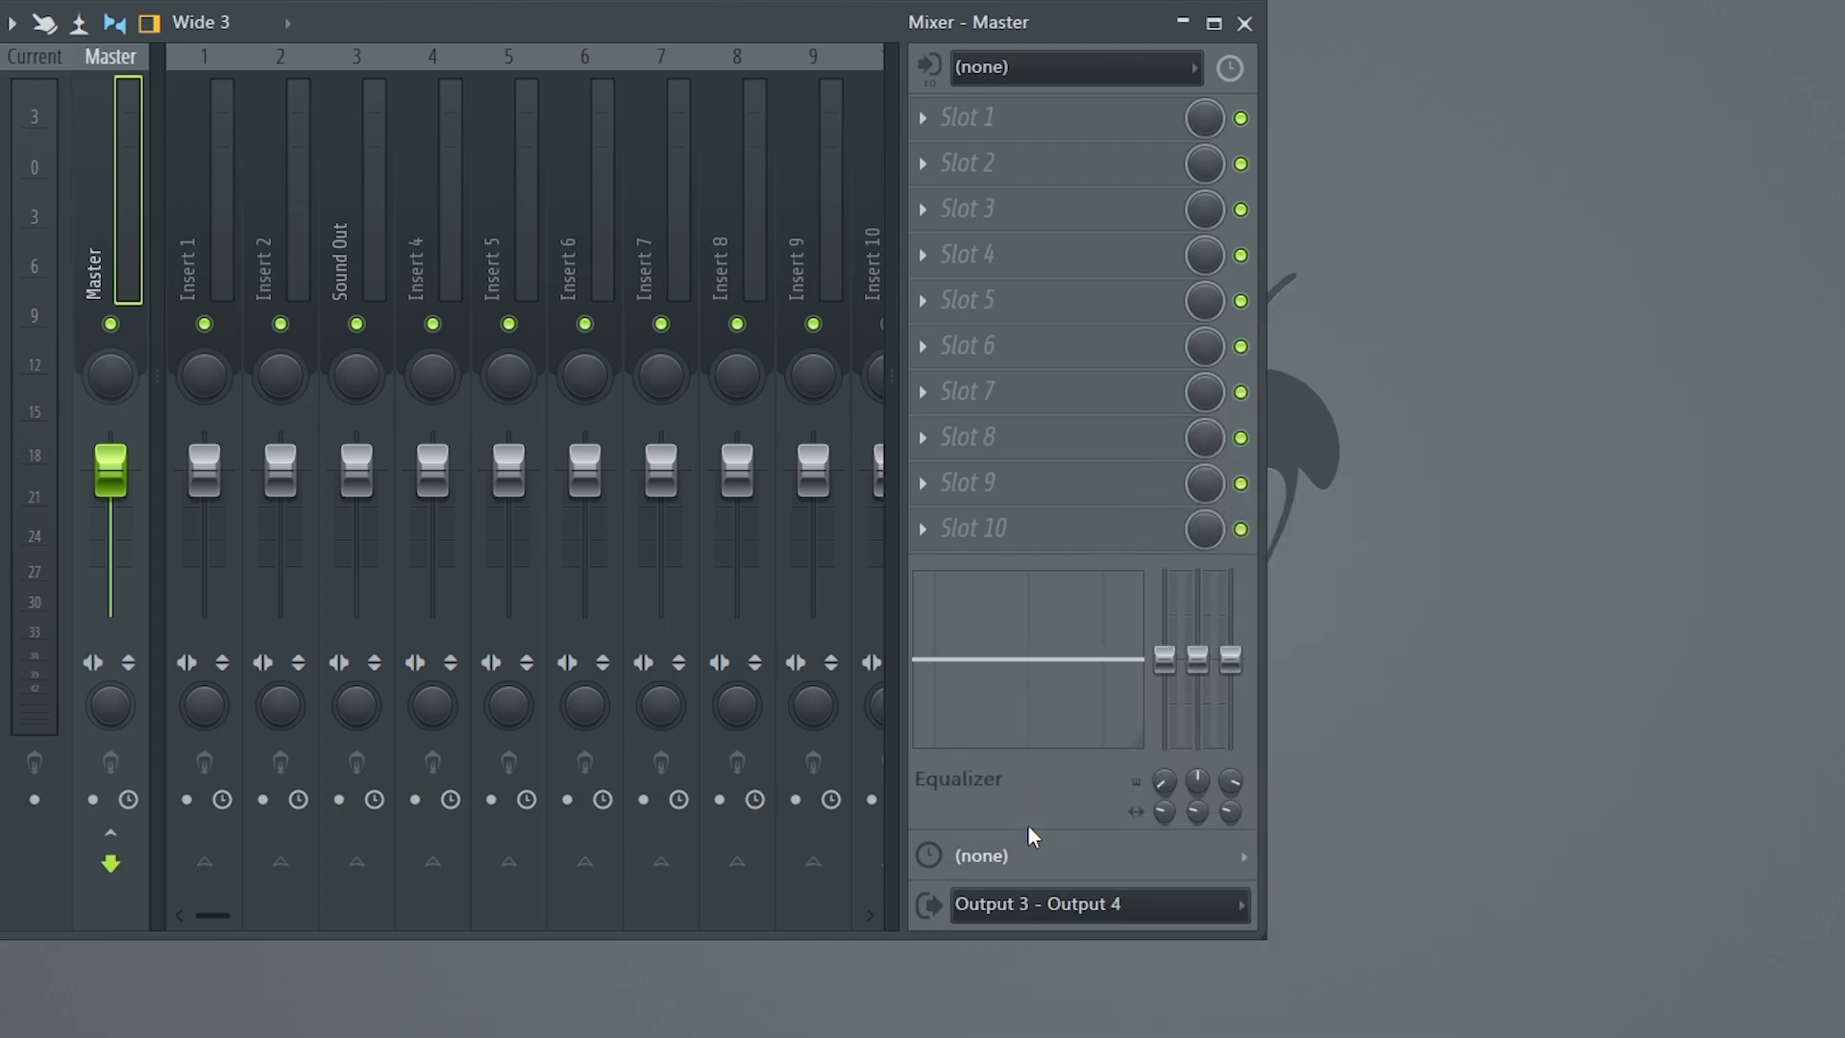
left_click(1030, 904)
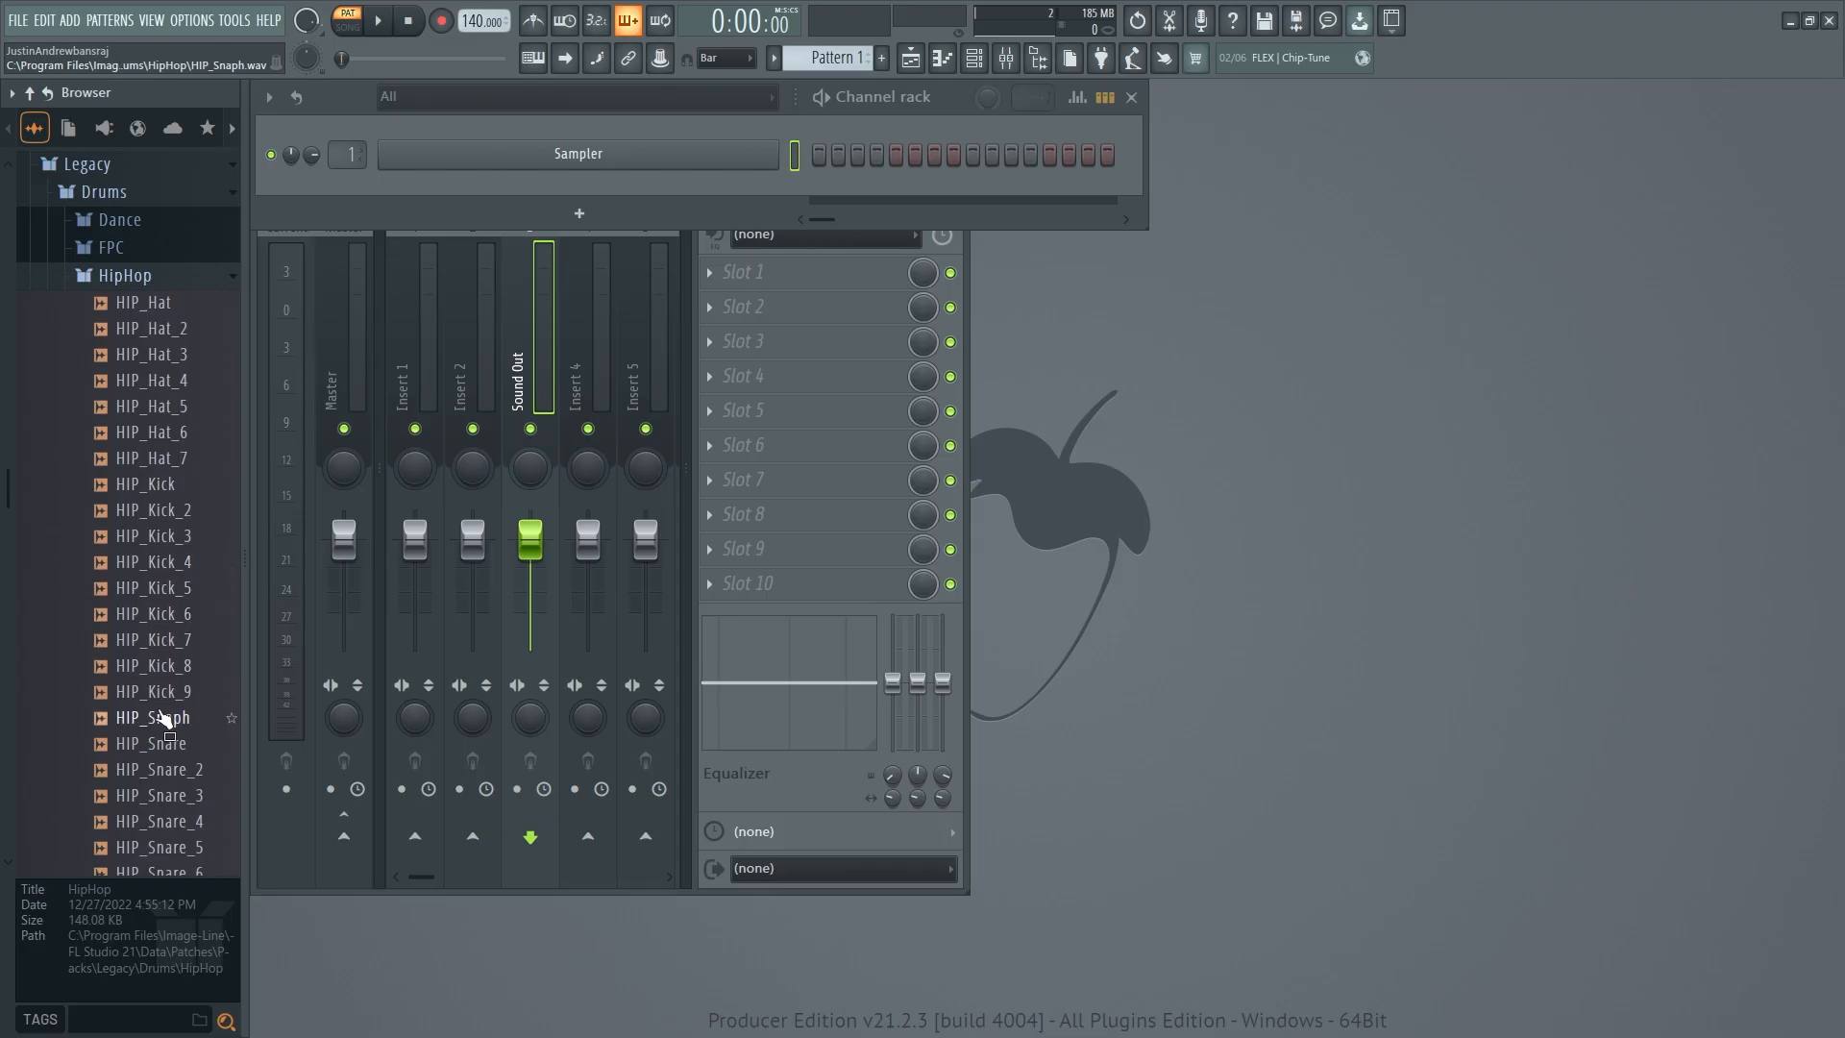
- Load the HIP_Kick_7 sample into the Sampler channel and link it to a mixer track named Kick
left_click_drag(134, 644, 730, 156)
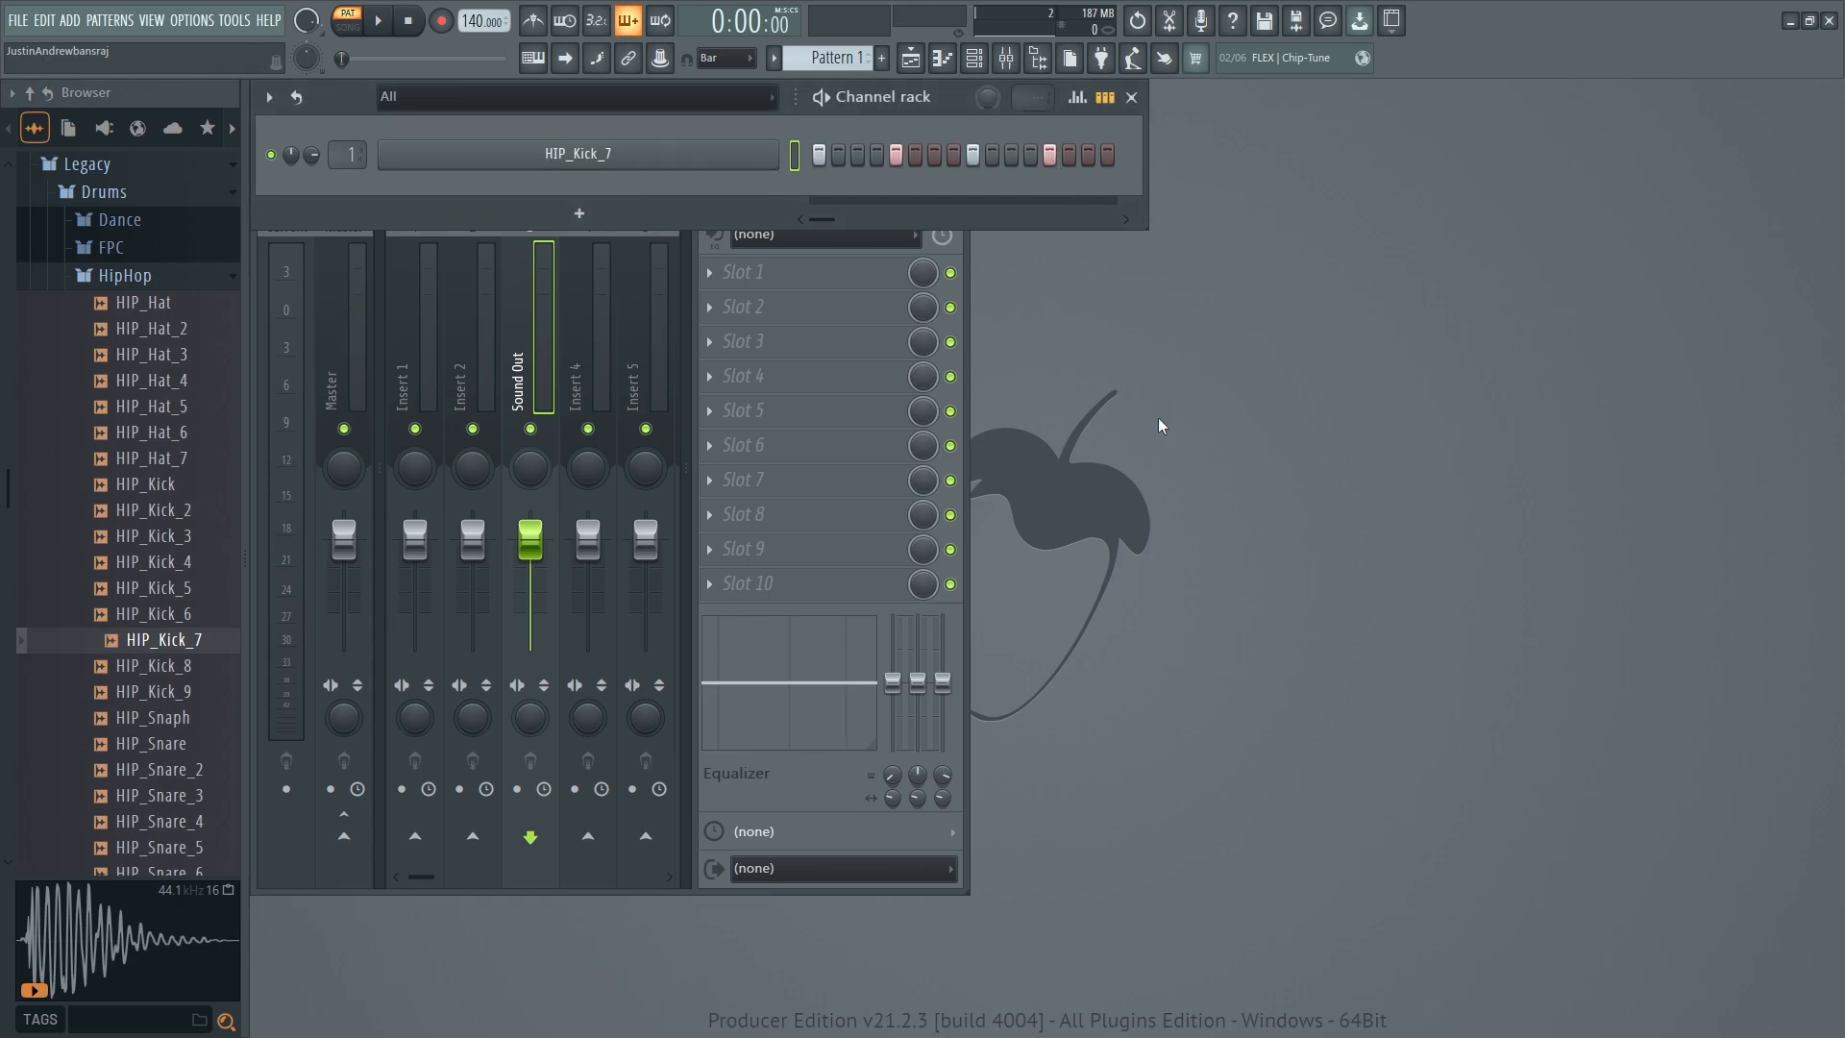
double_click(354, 156)
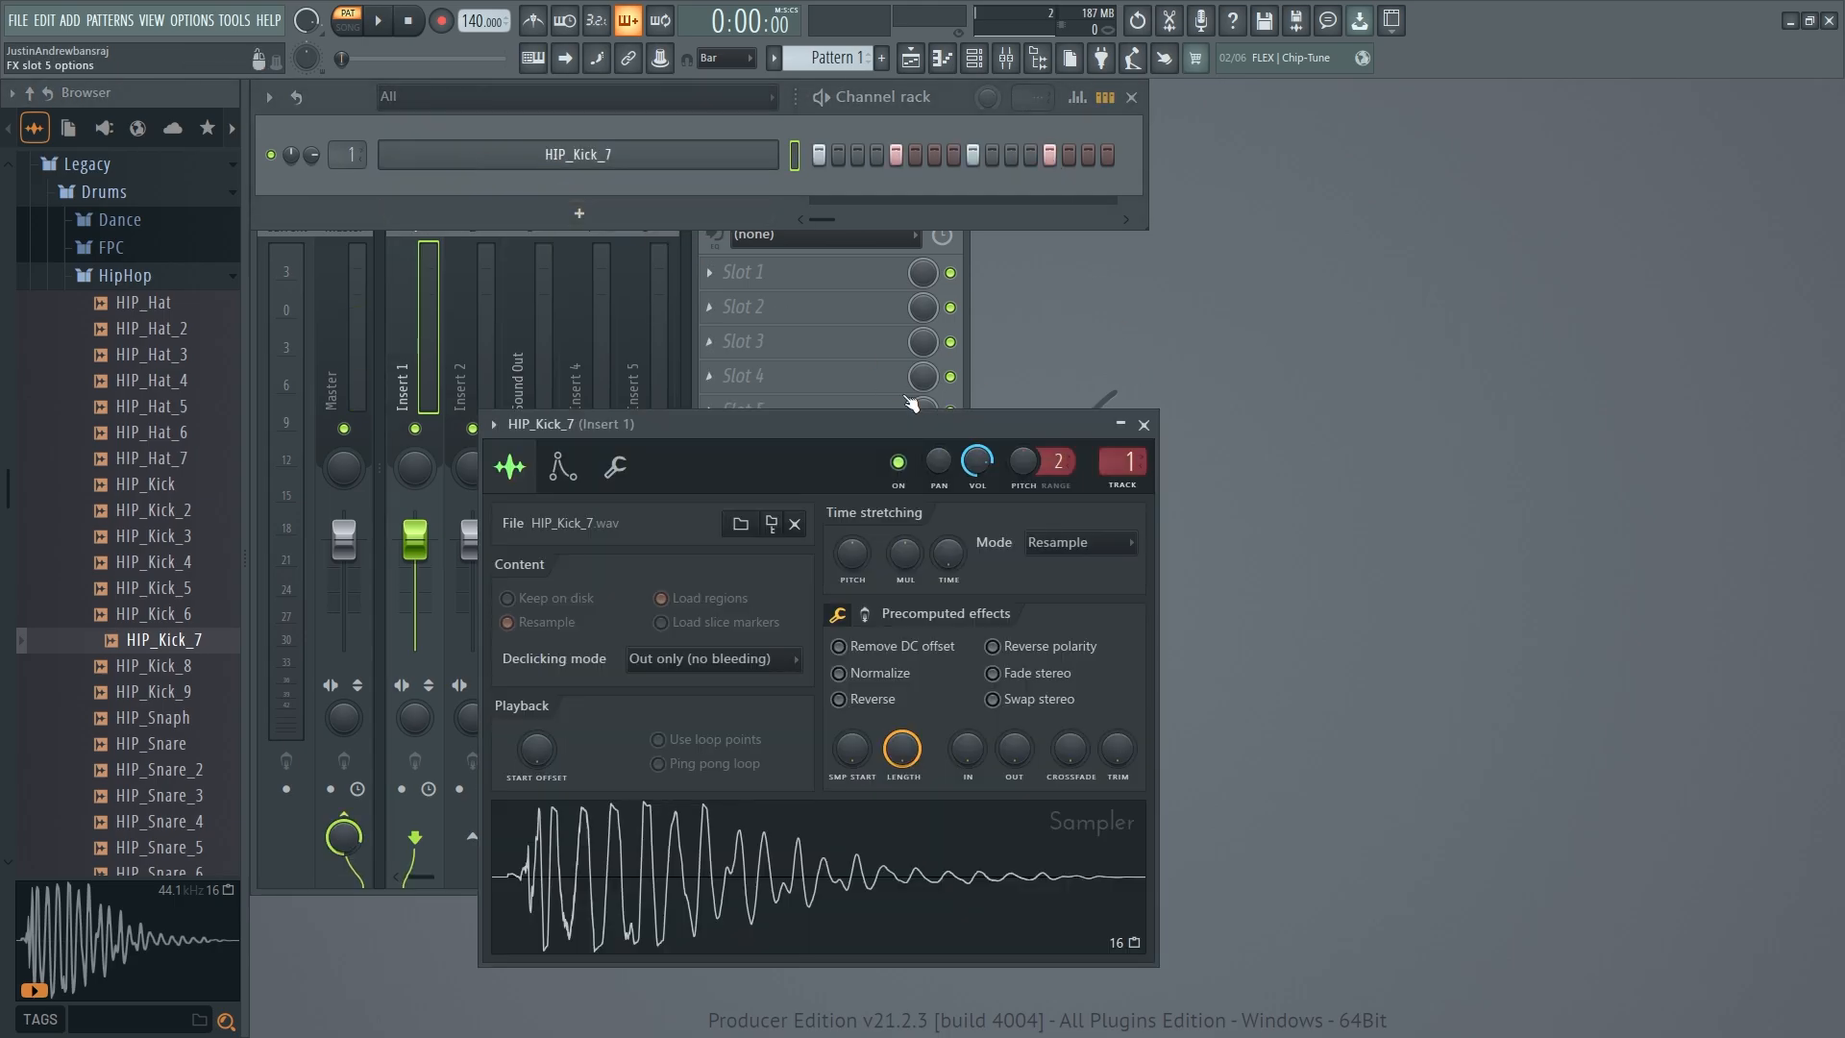
left_click(1130, 486)
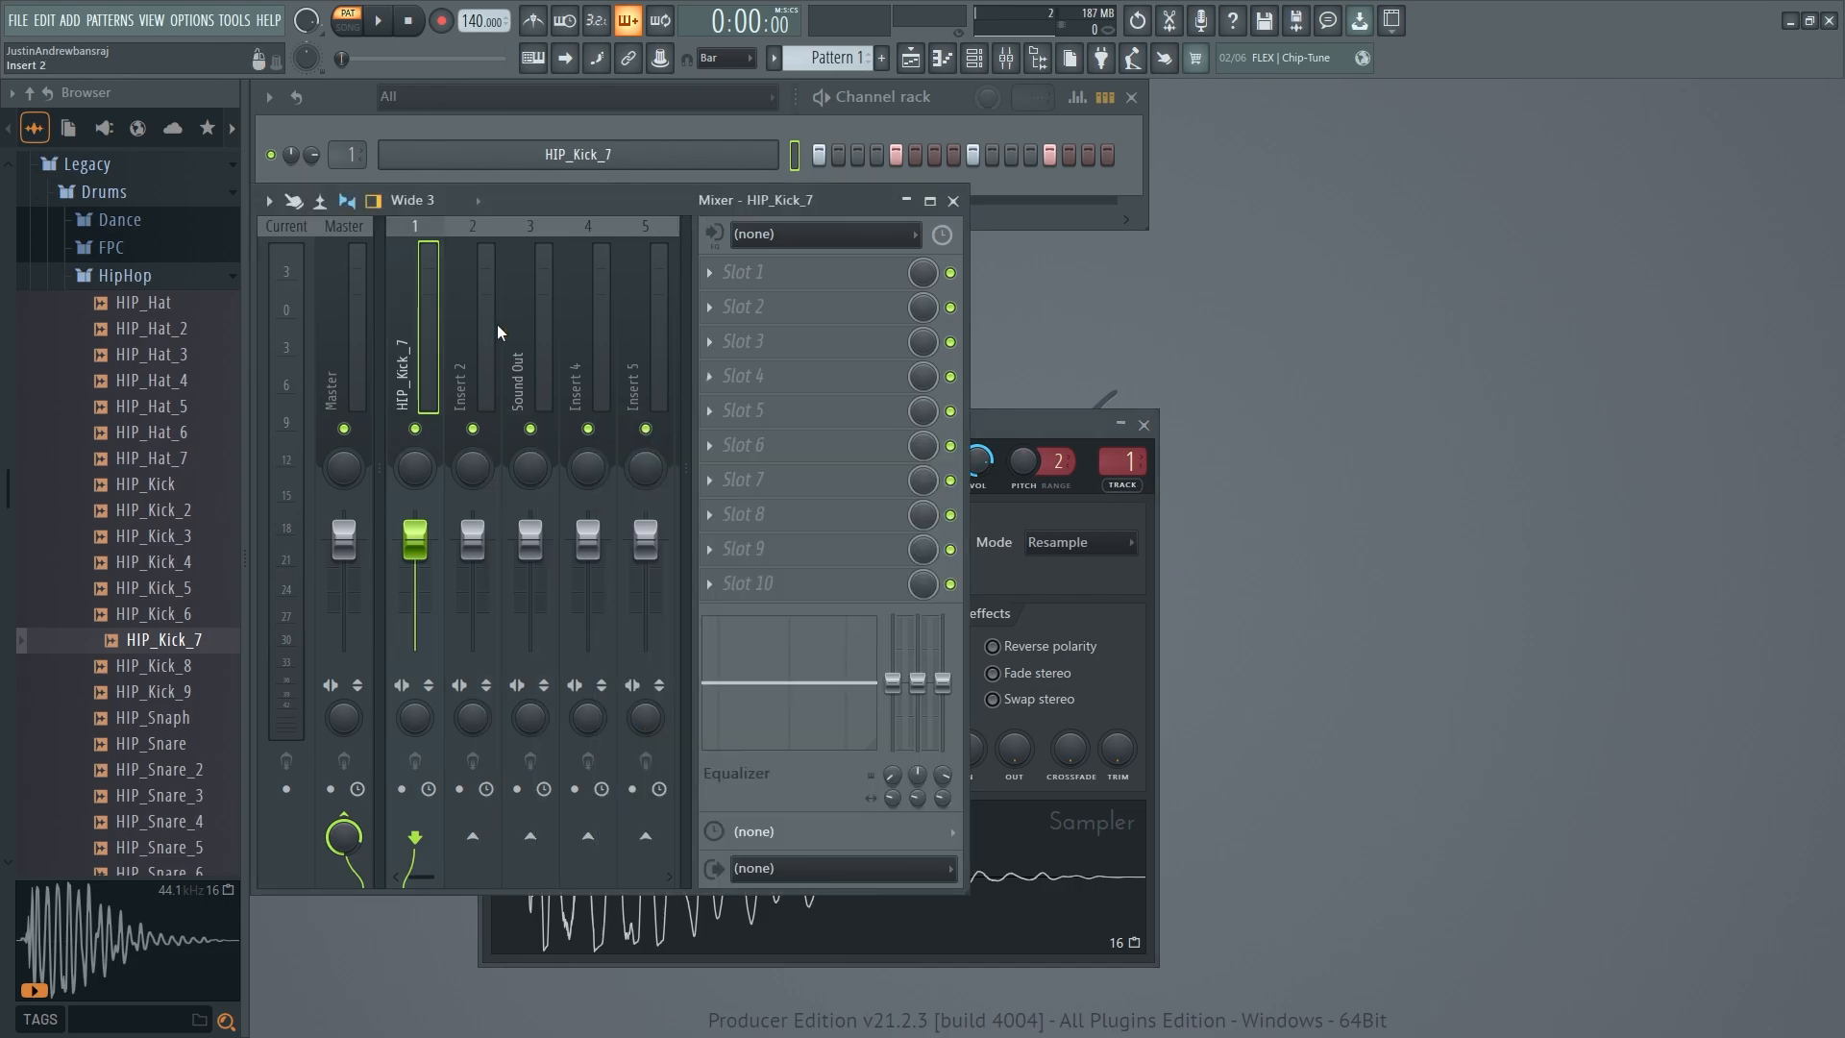
double_click(425, 359)
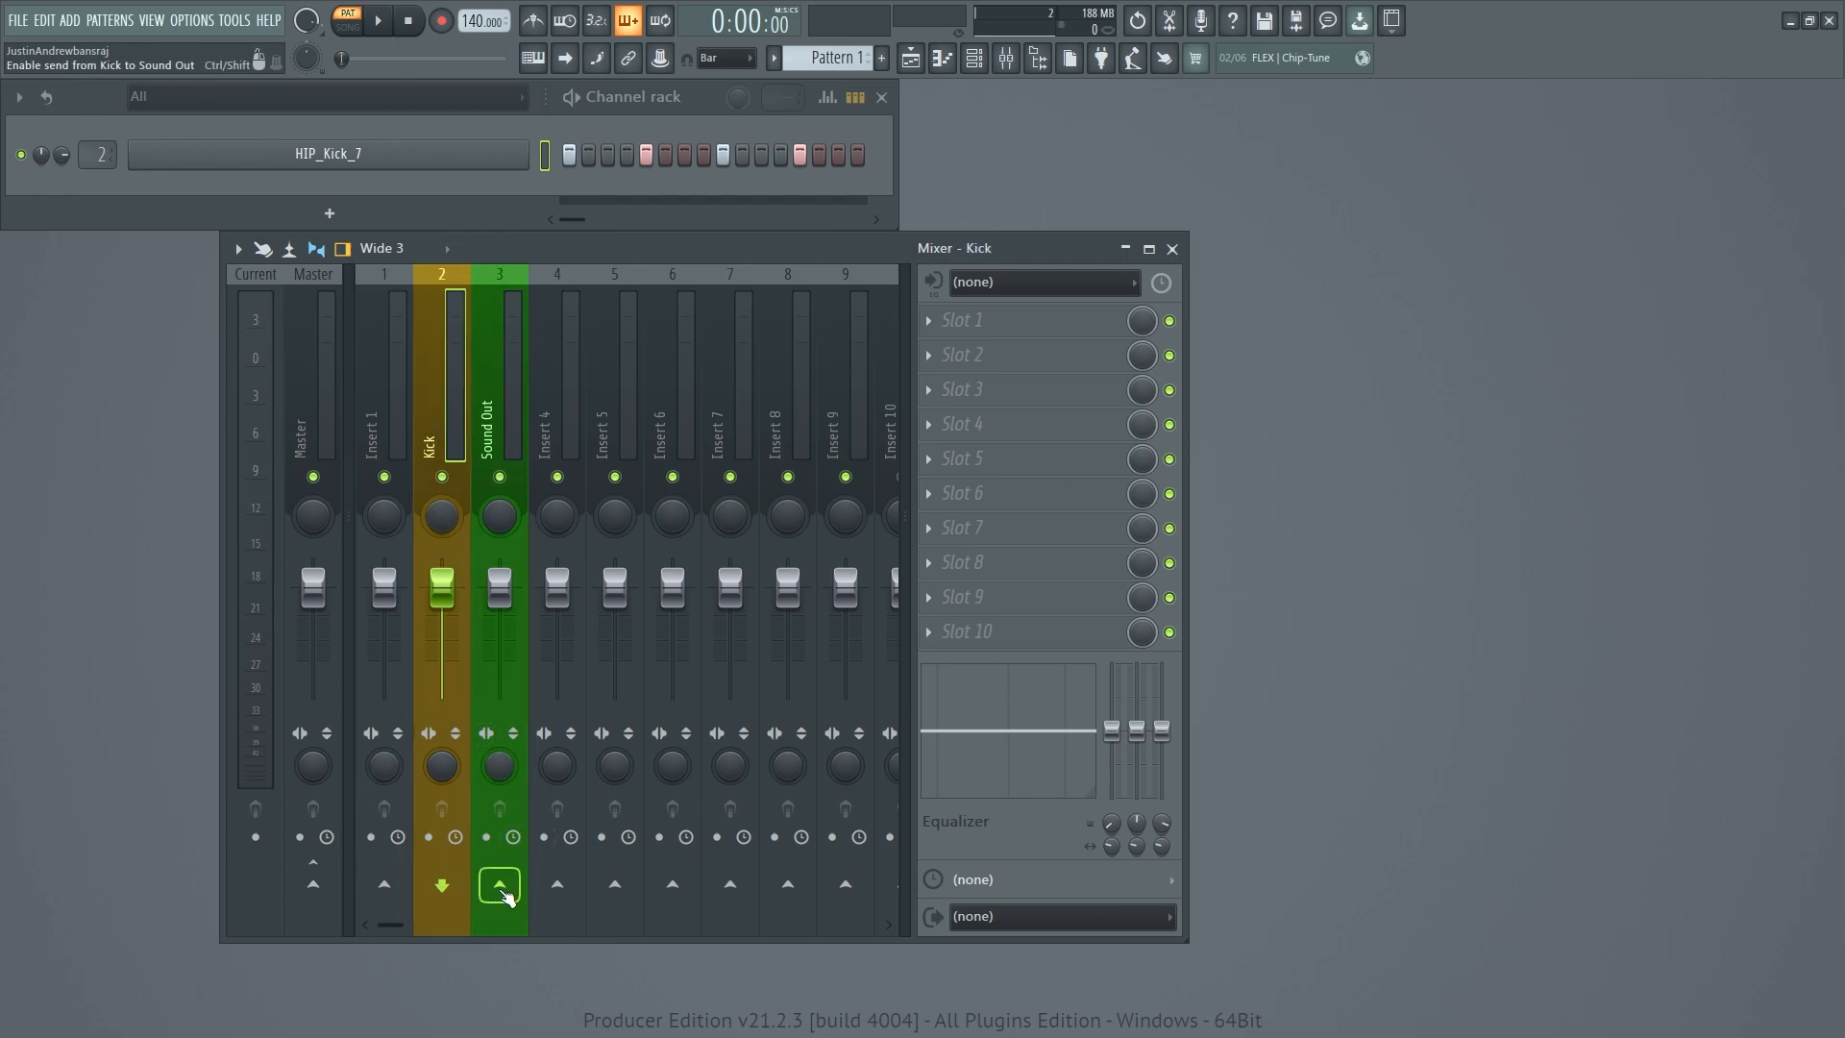
- Play the pattern and toggle the send from Kick to Sound Out to check the routing between both tracks
left_click(509, 389)
key("space")
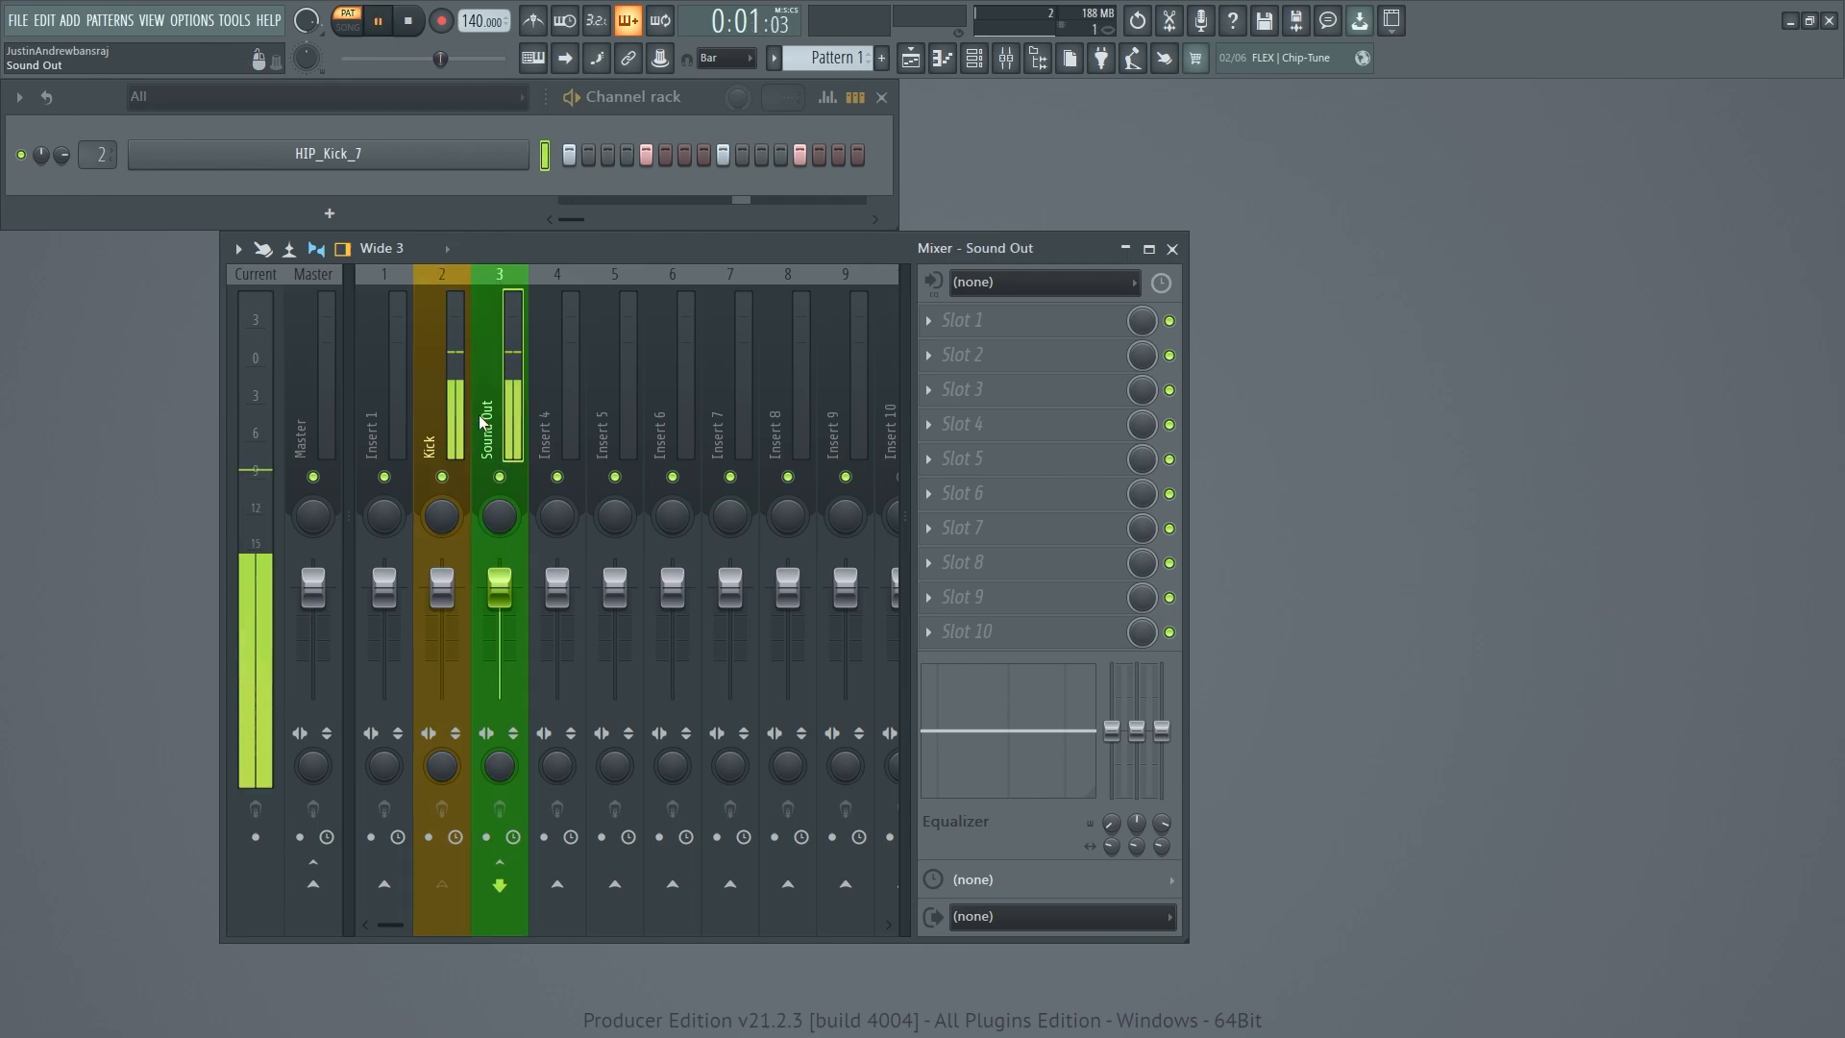
left_click(444, 361)
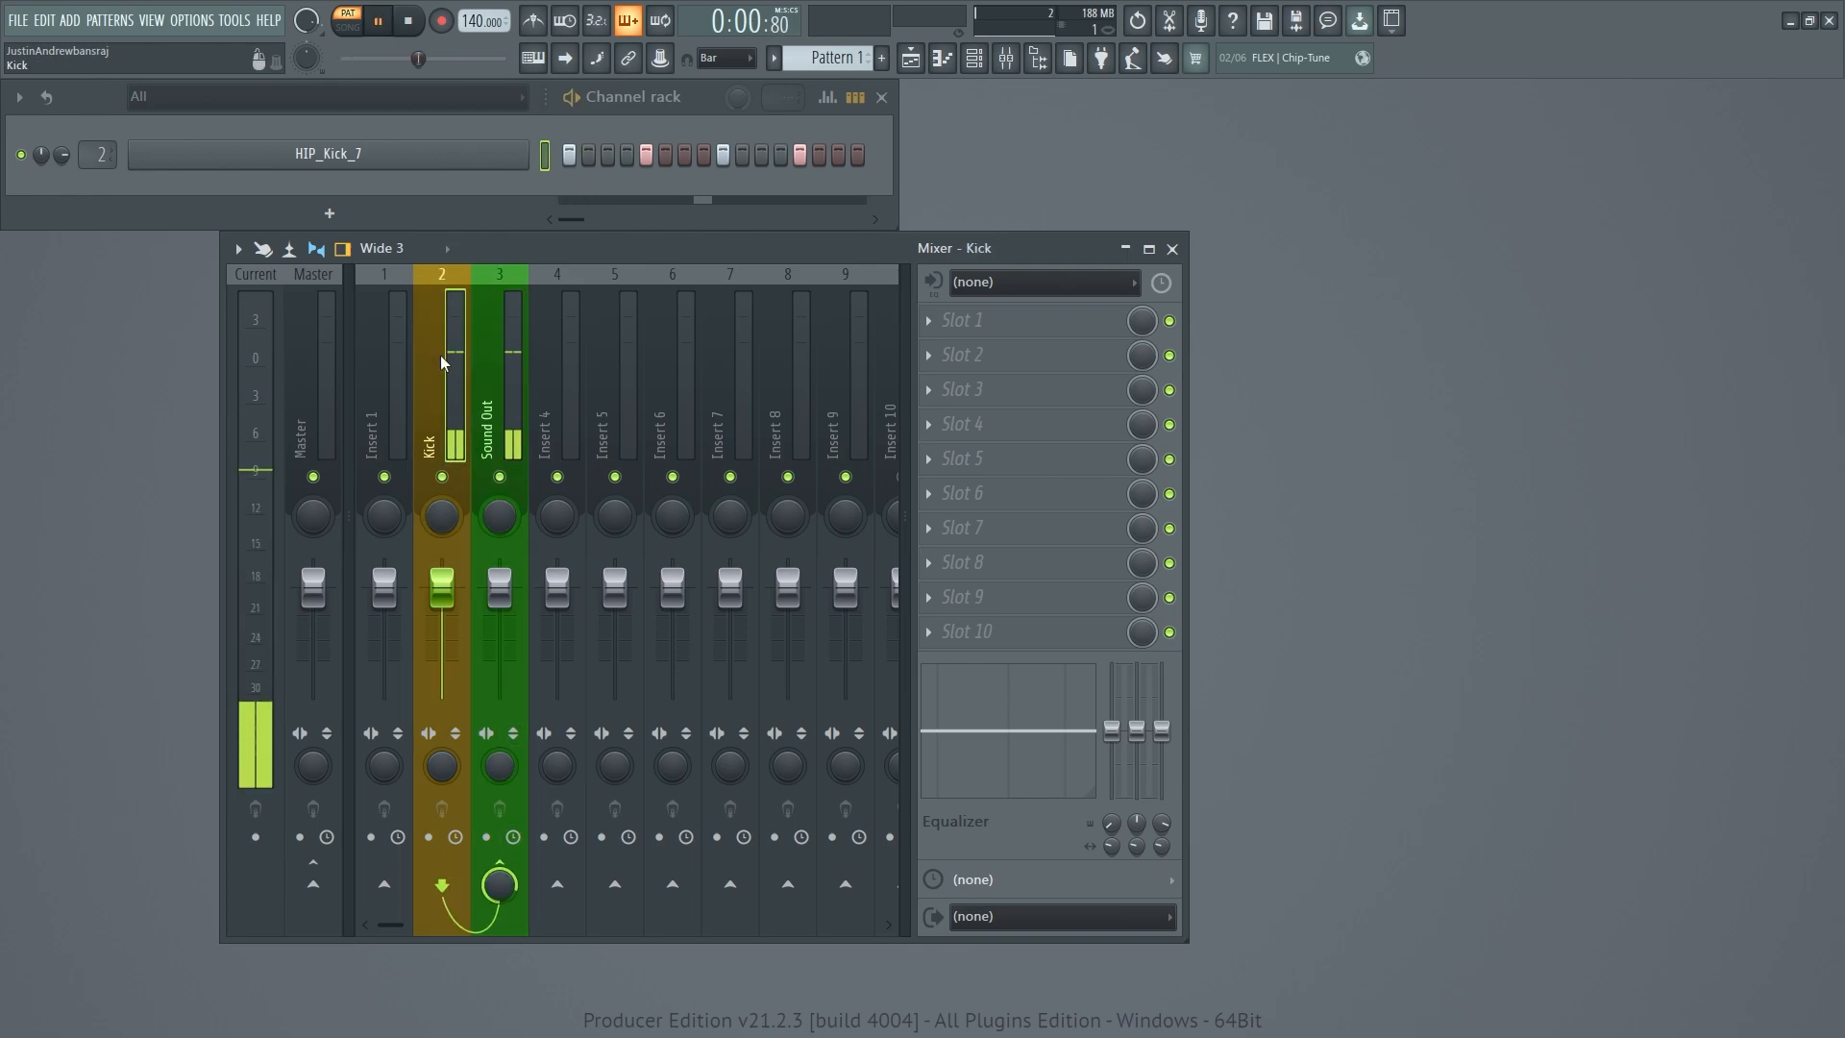
left_click(509, 893)
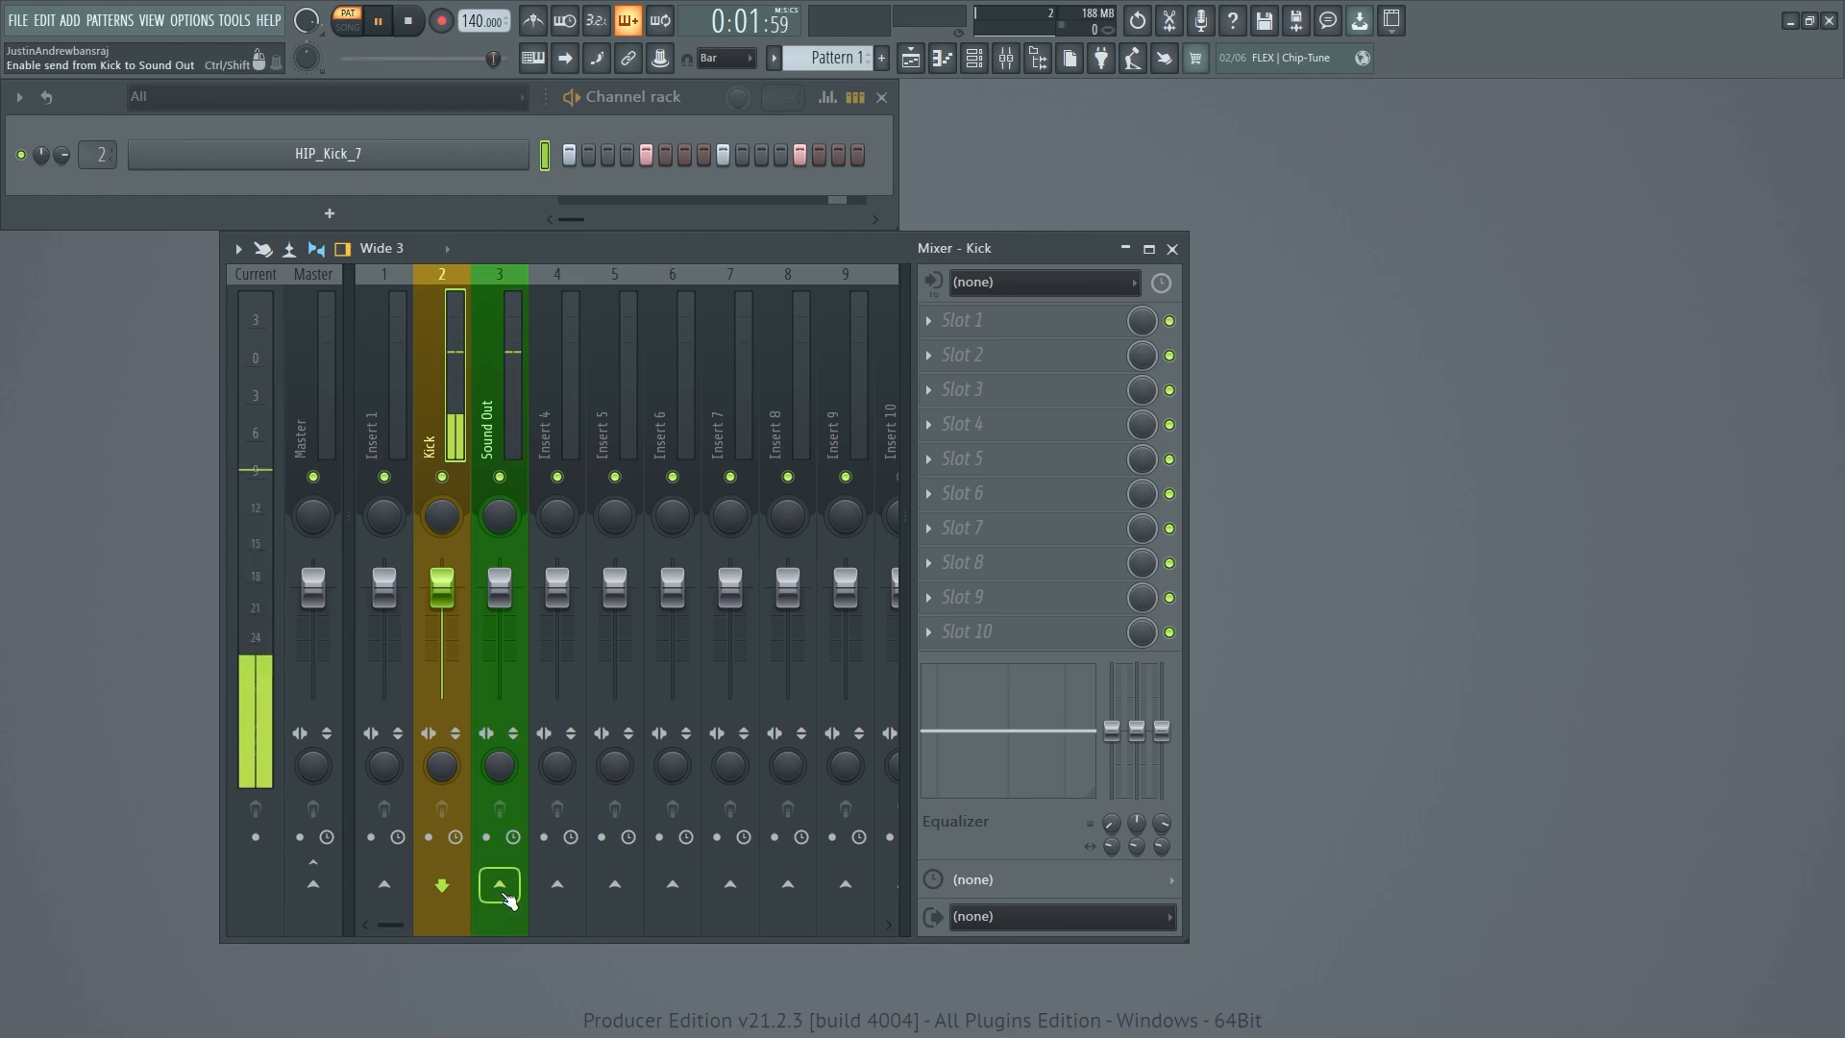
left_click(515, 389)
key("space")
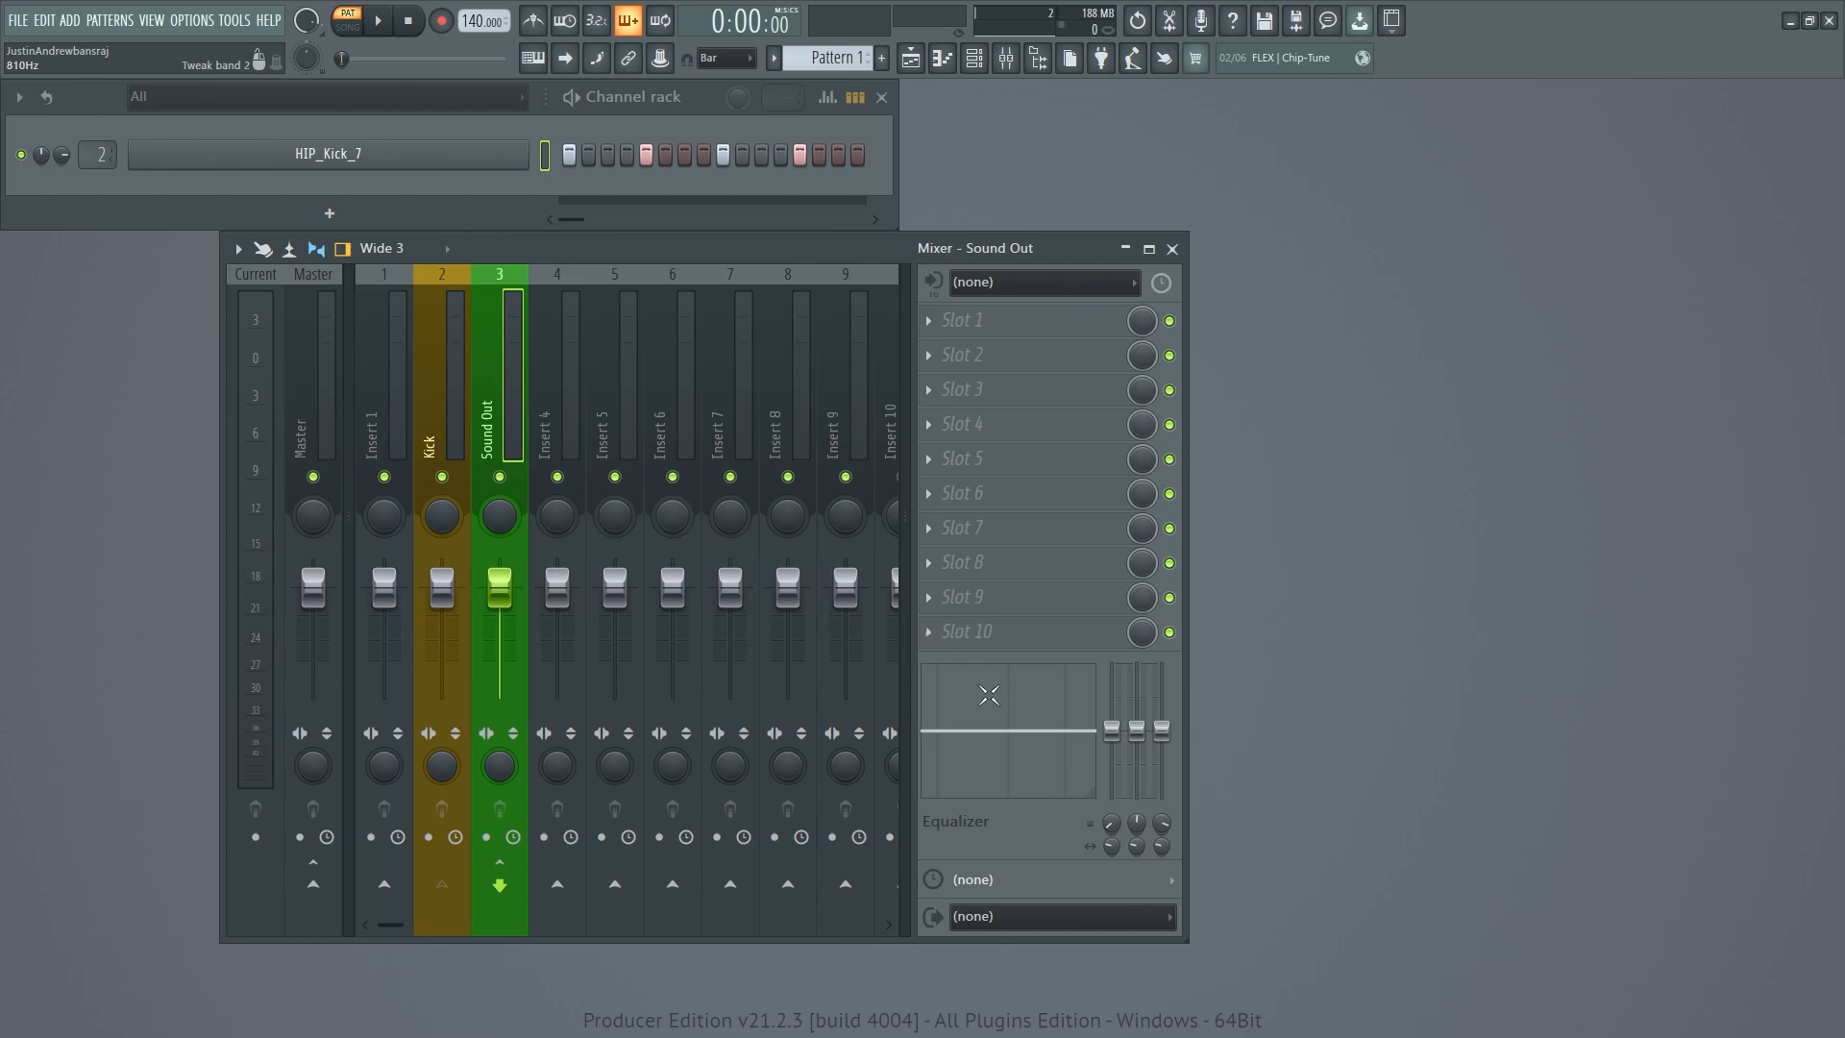
- Set the Sound Out track's hardware output to Output 1 - Output 2 and play the pattern to test the signal
left_click(993, 923)
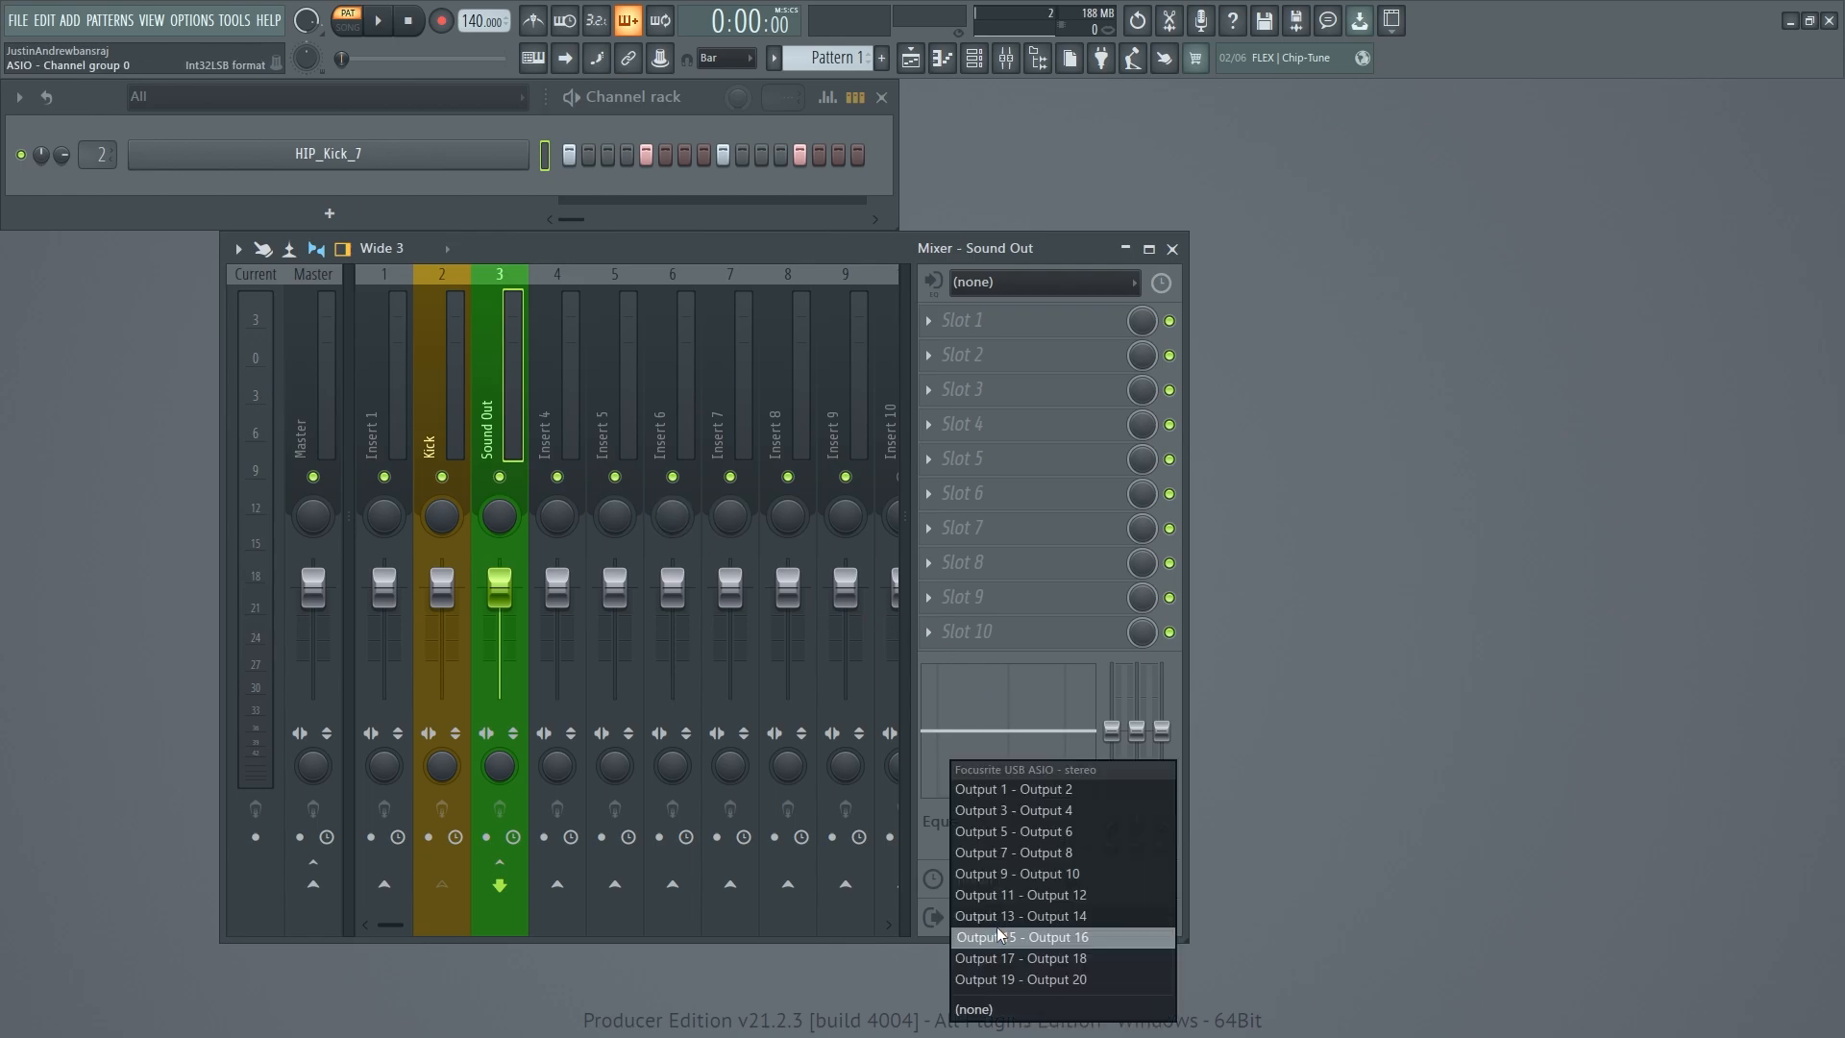
left_click(1046, 791)
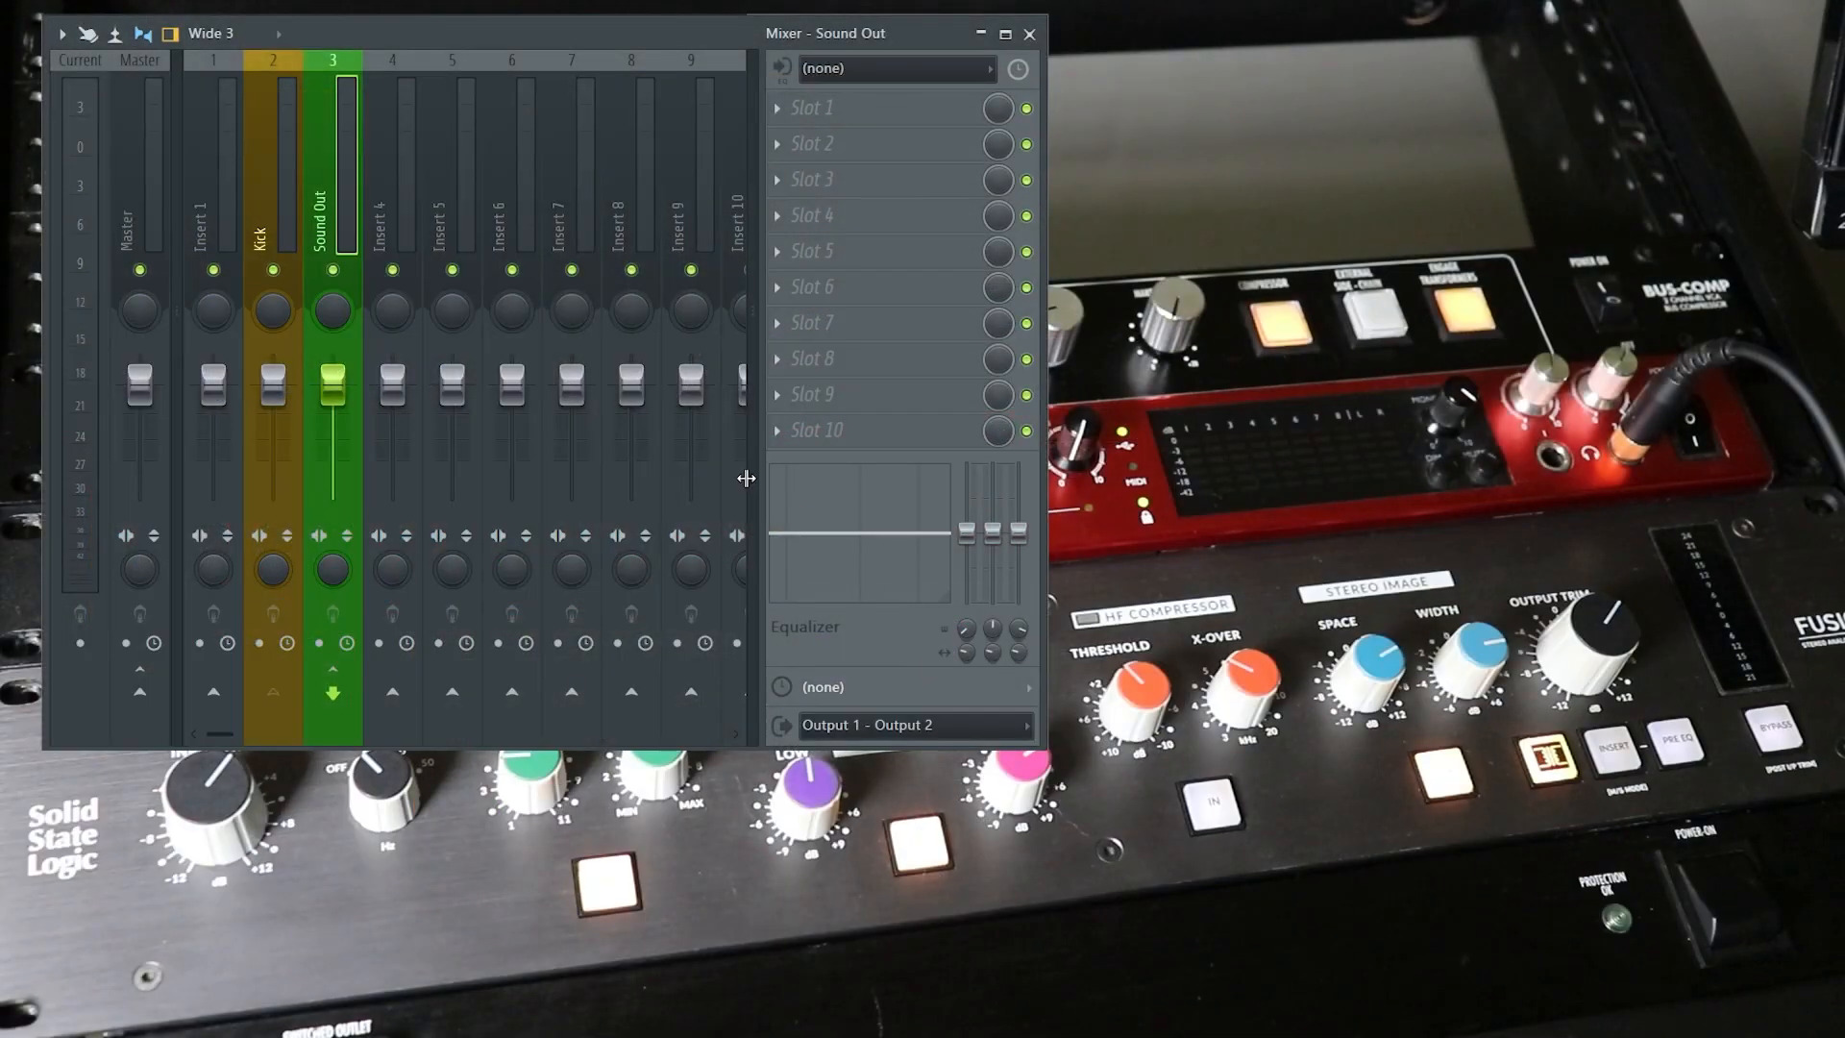
key("space")
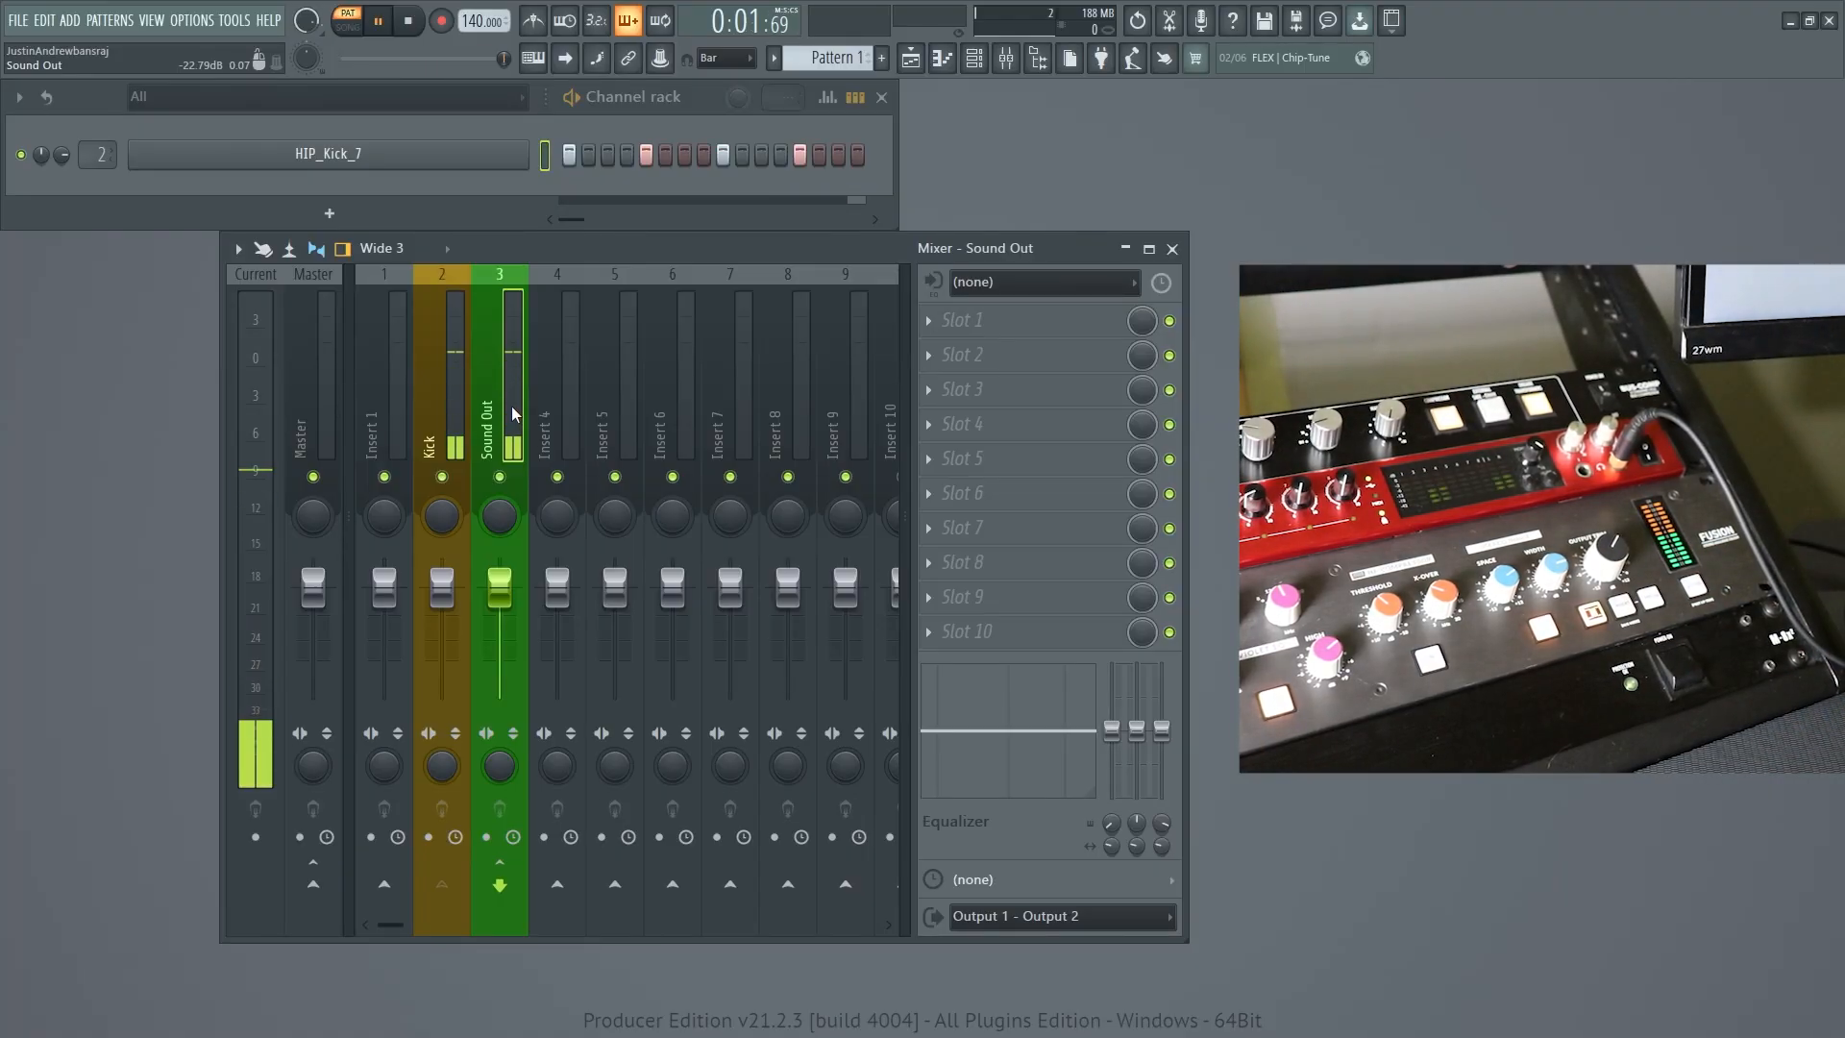
key("space")
- Name mixer track Insert 5 Sound INPUT with a teal colour and move it to position 4 beside Sound Out
type("Sound INPUT")
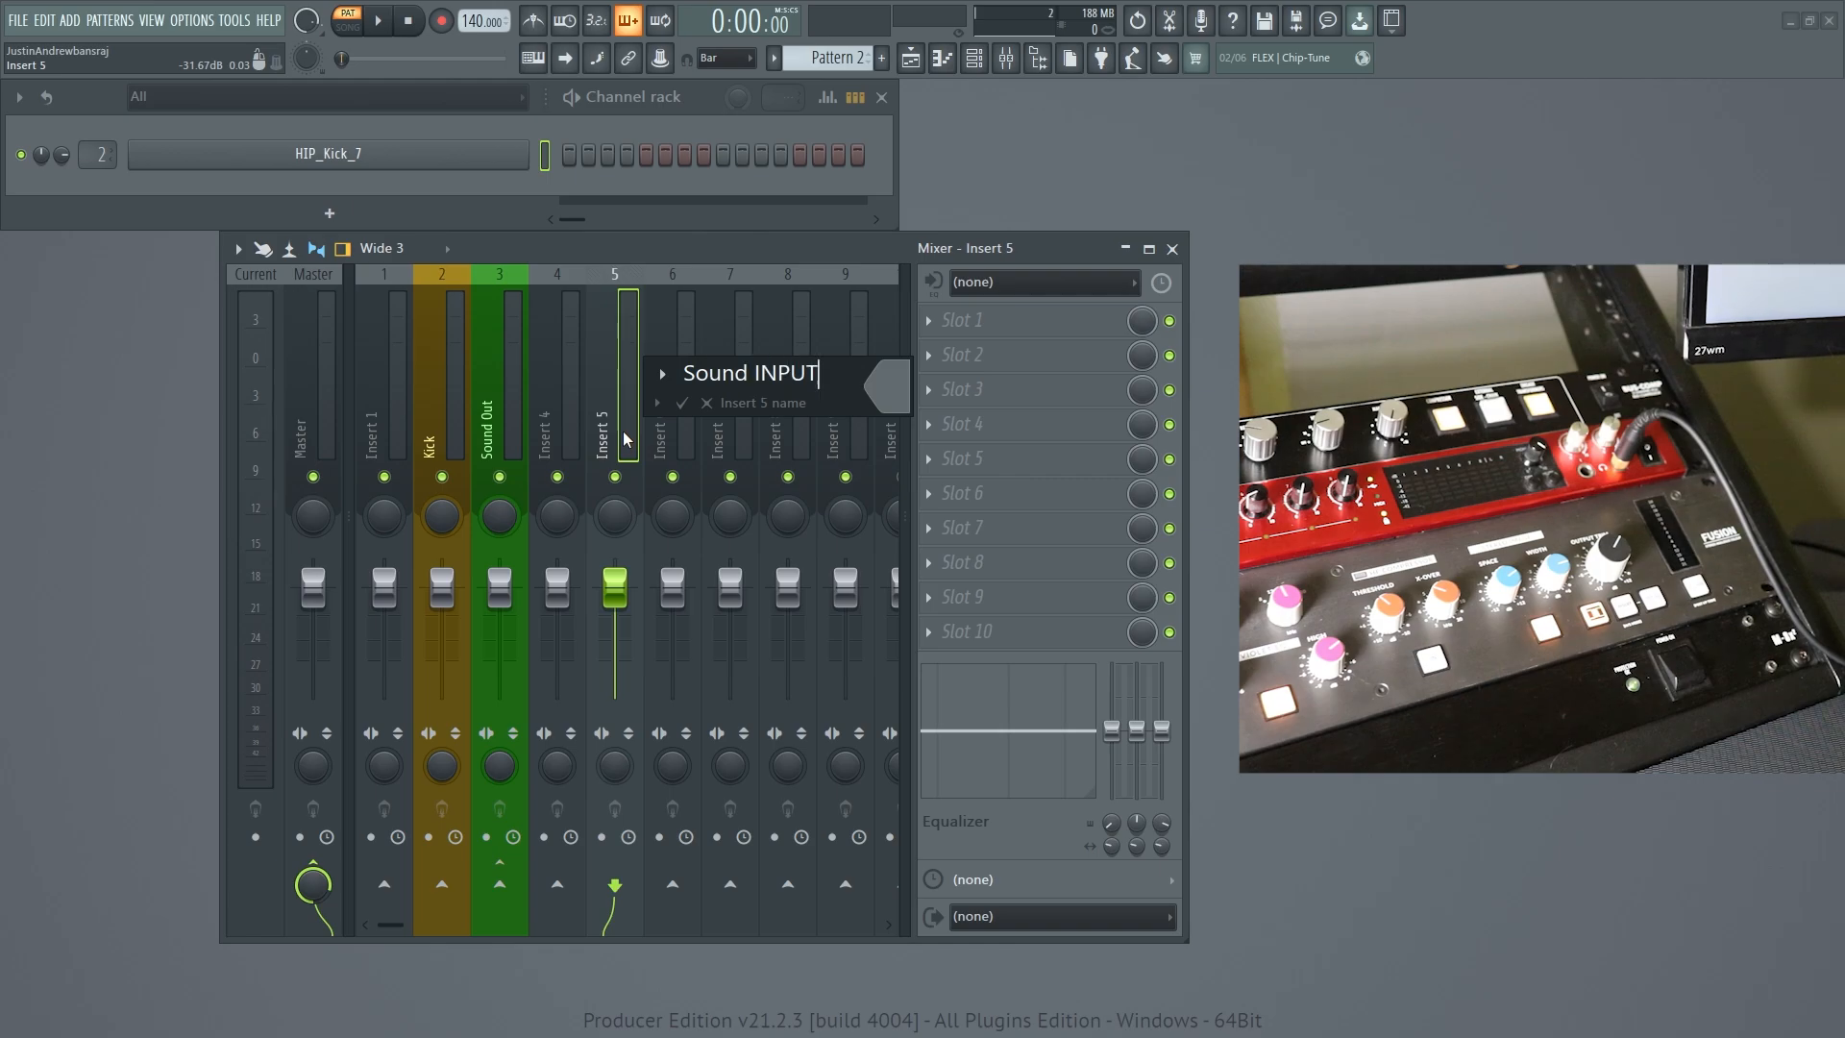
left_click(902, 395)
left_click(1087, 722)
key("Return")
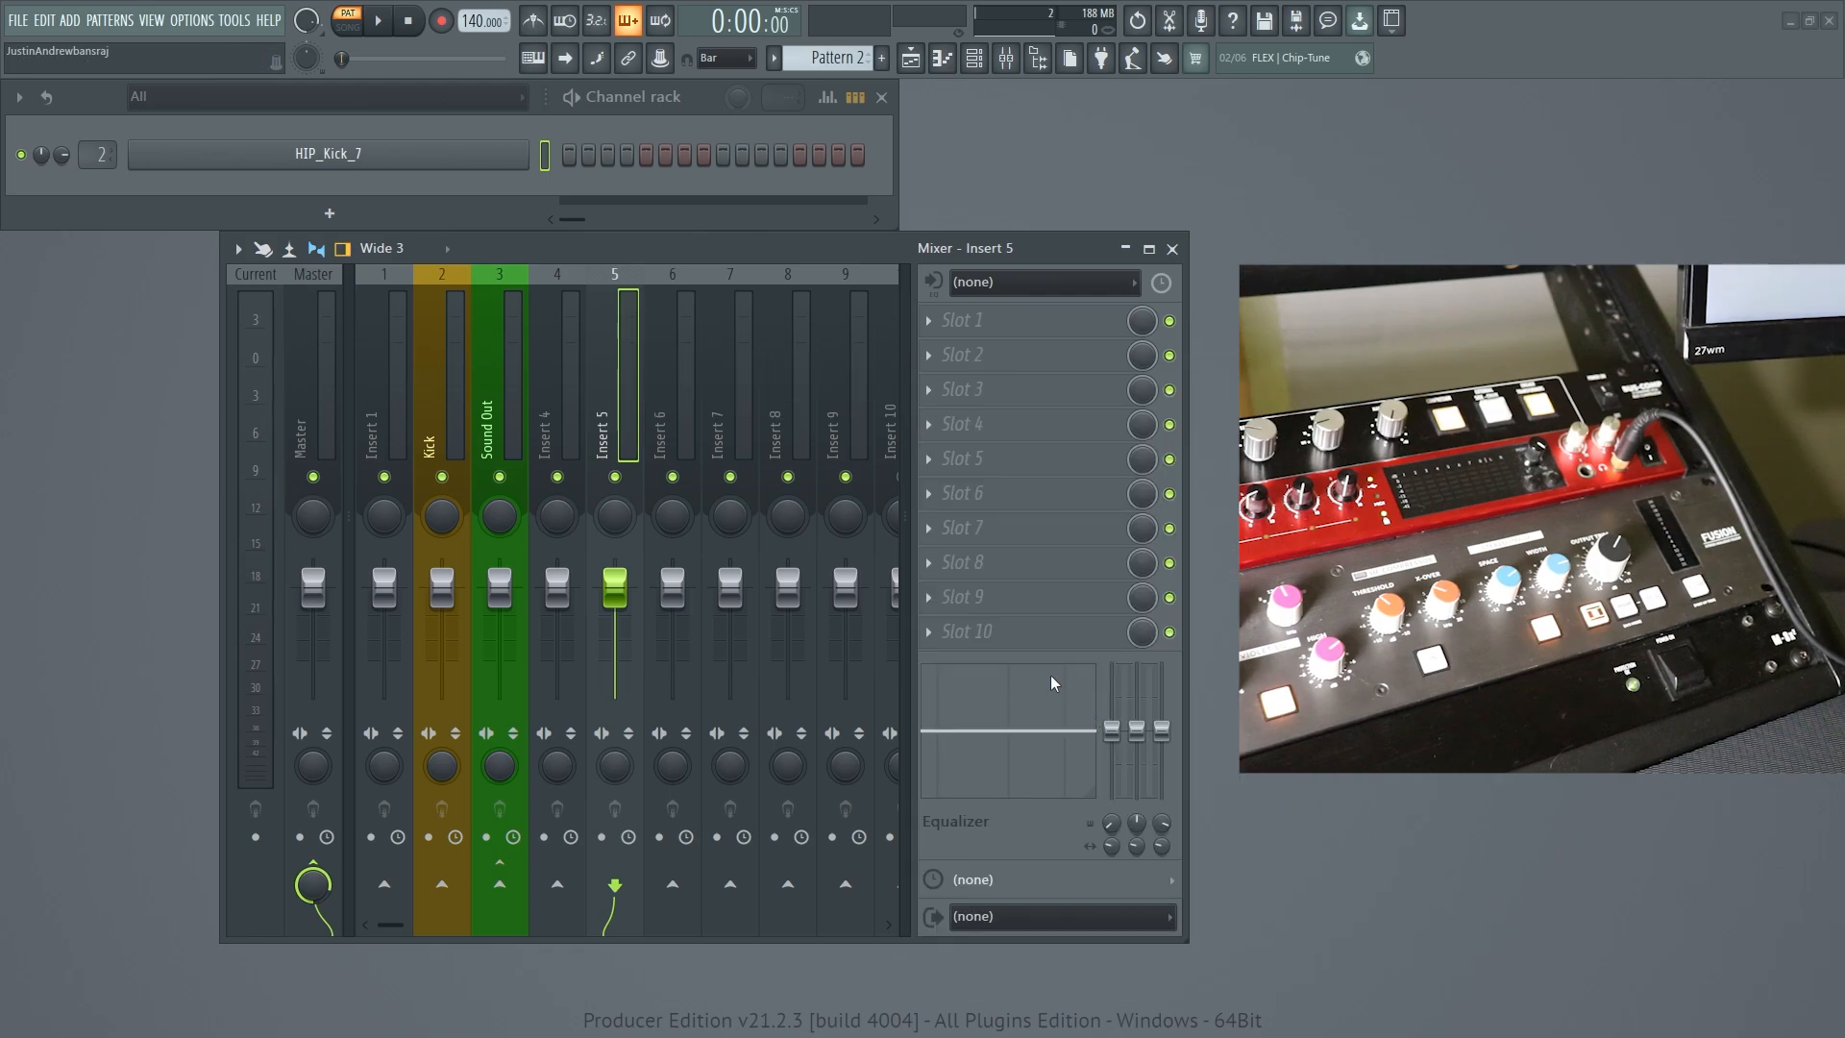
left_click_drag(615, 401, 555, 413)
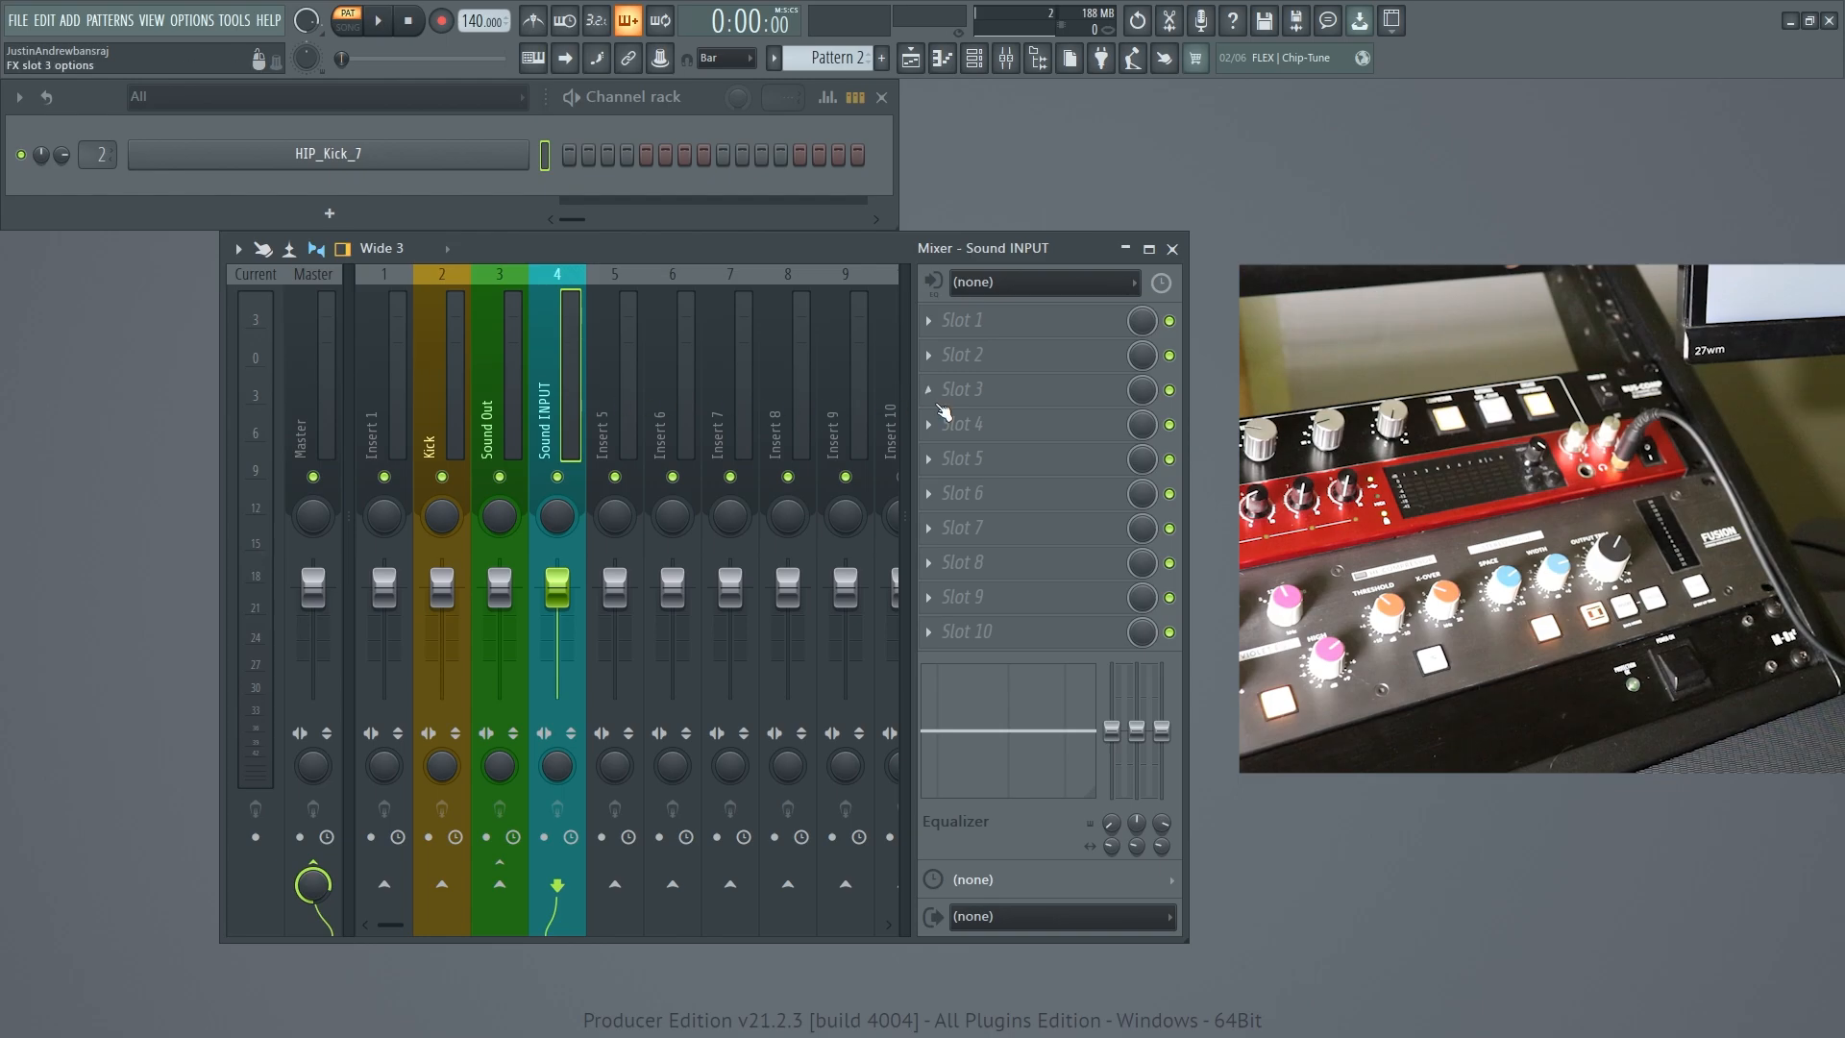
- Set the Sound INPUT track's audio input to the stereo pair Input 3 - Input 4 and play the pattern
left_click(1035, 285)
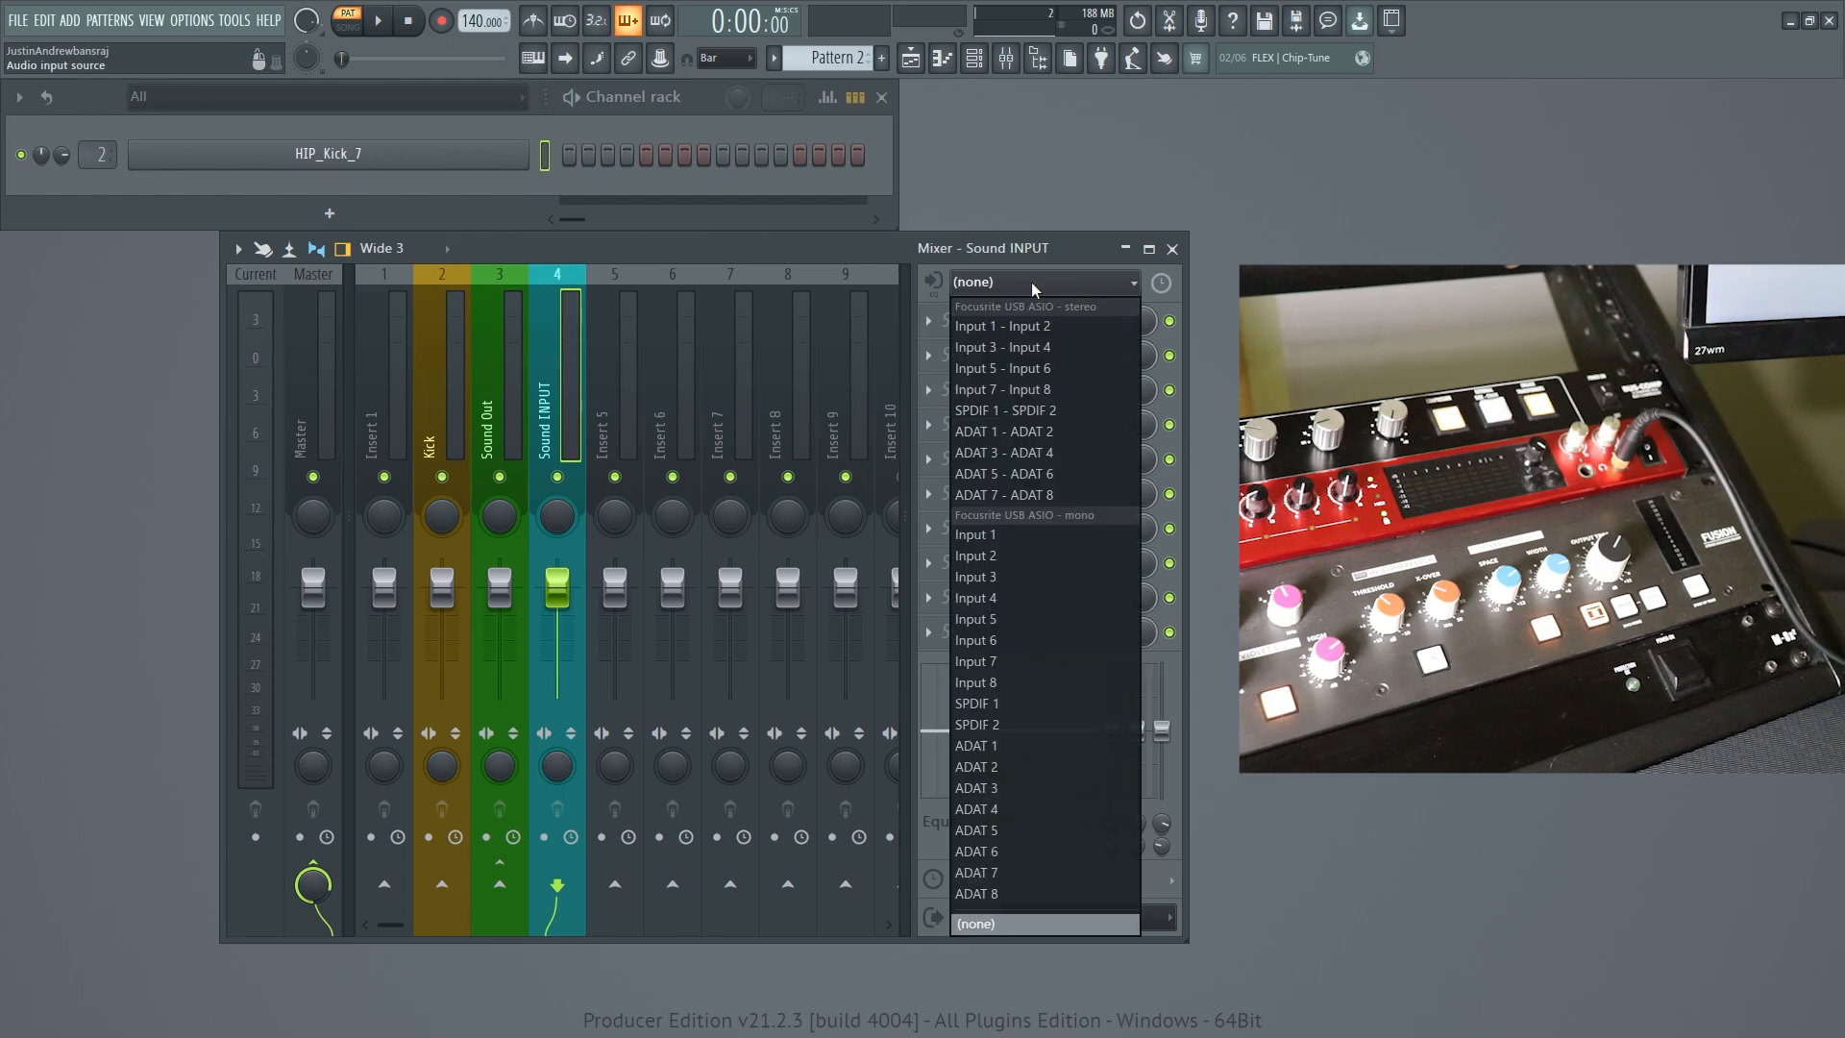
left_click(1020, 348)
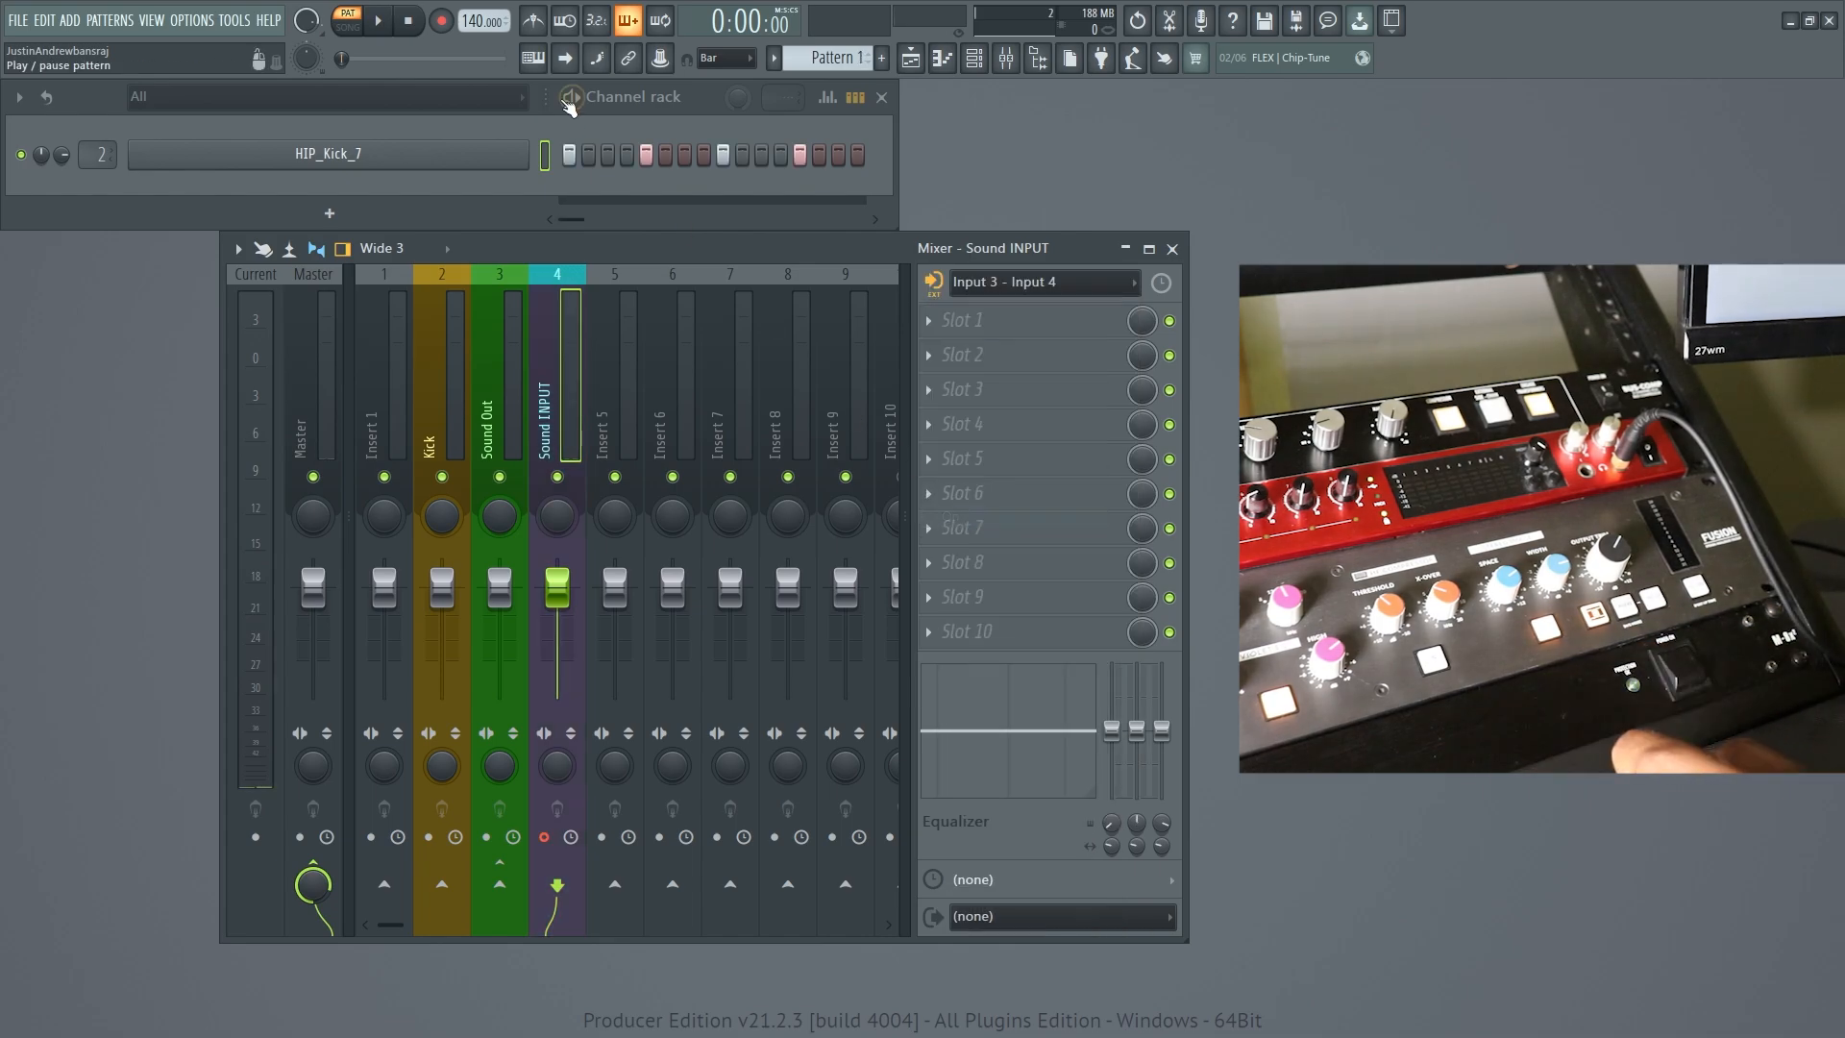
left_click(392, 24)
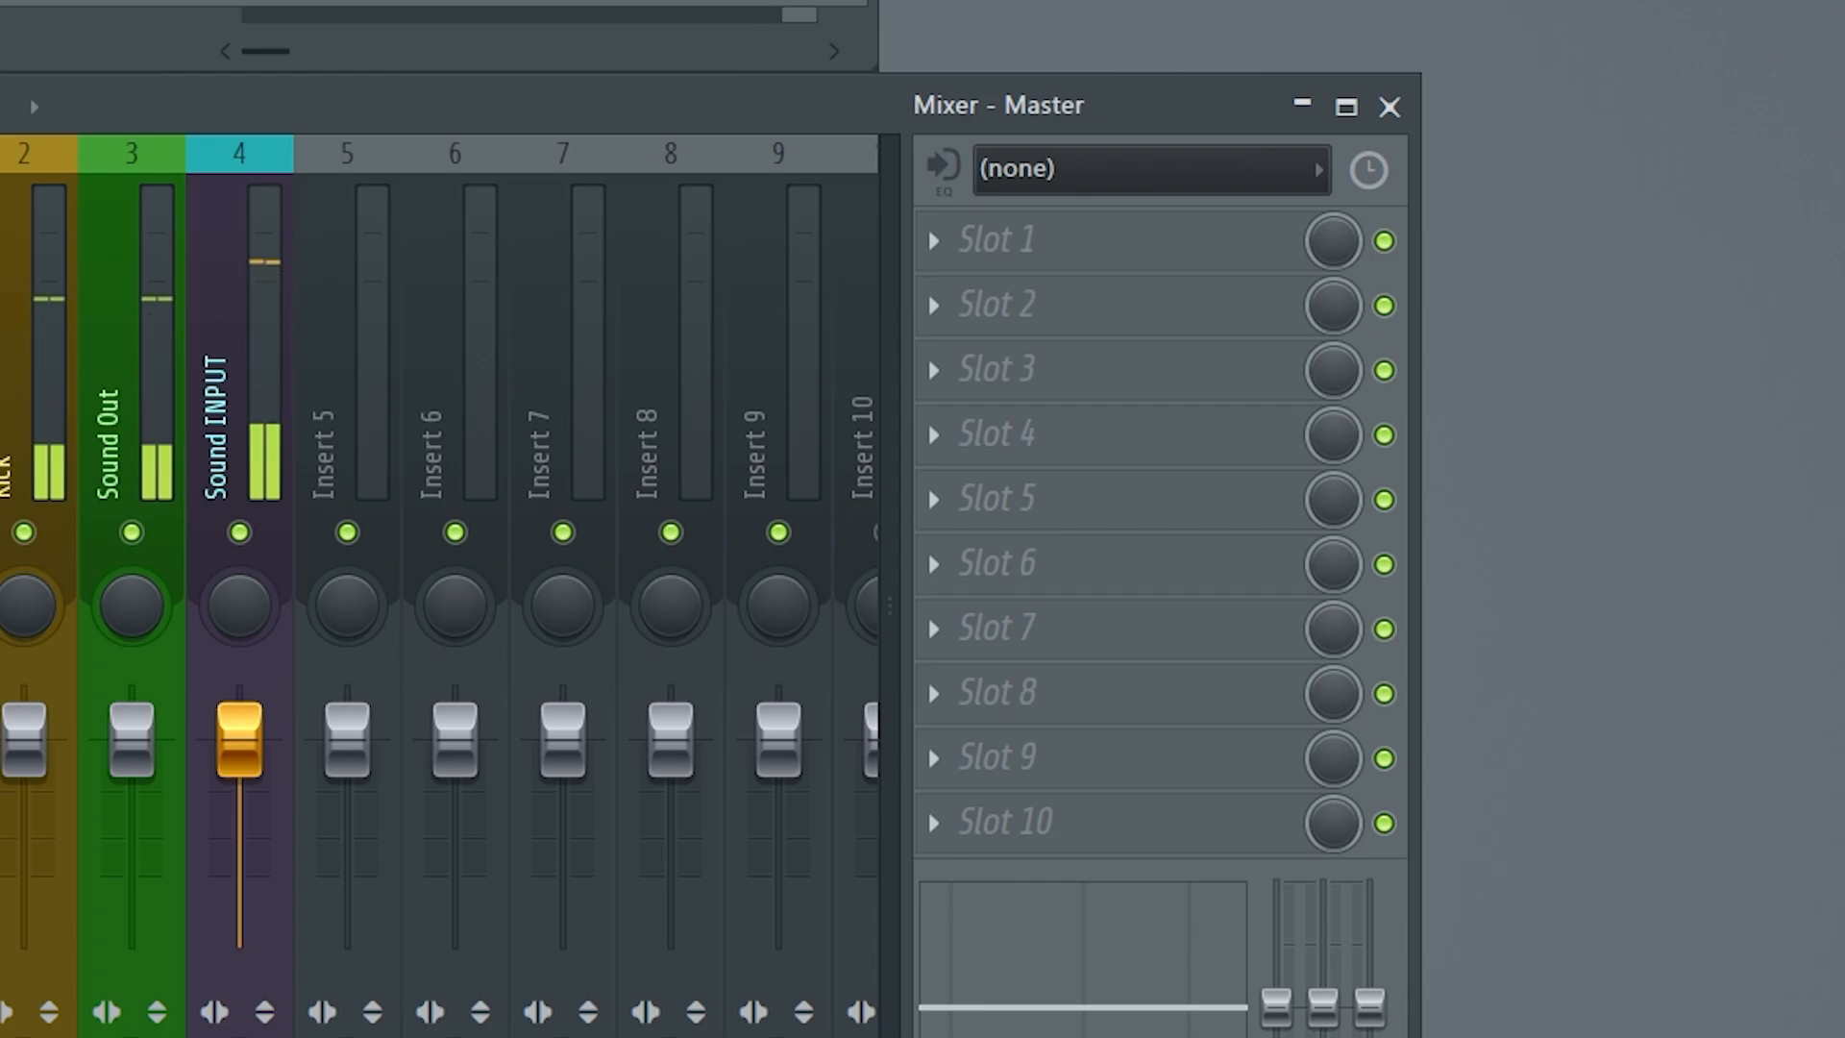
- Set external input monitoring to On for the Sound INPUT track
left_click(230, 375)
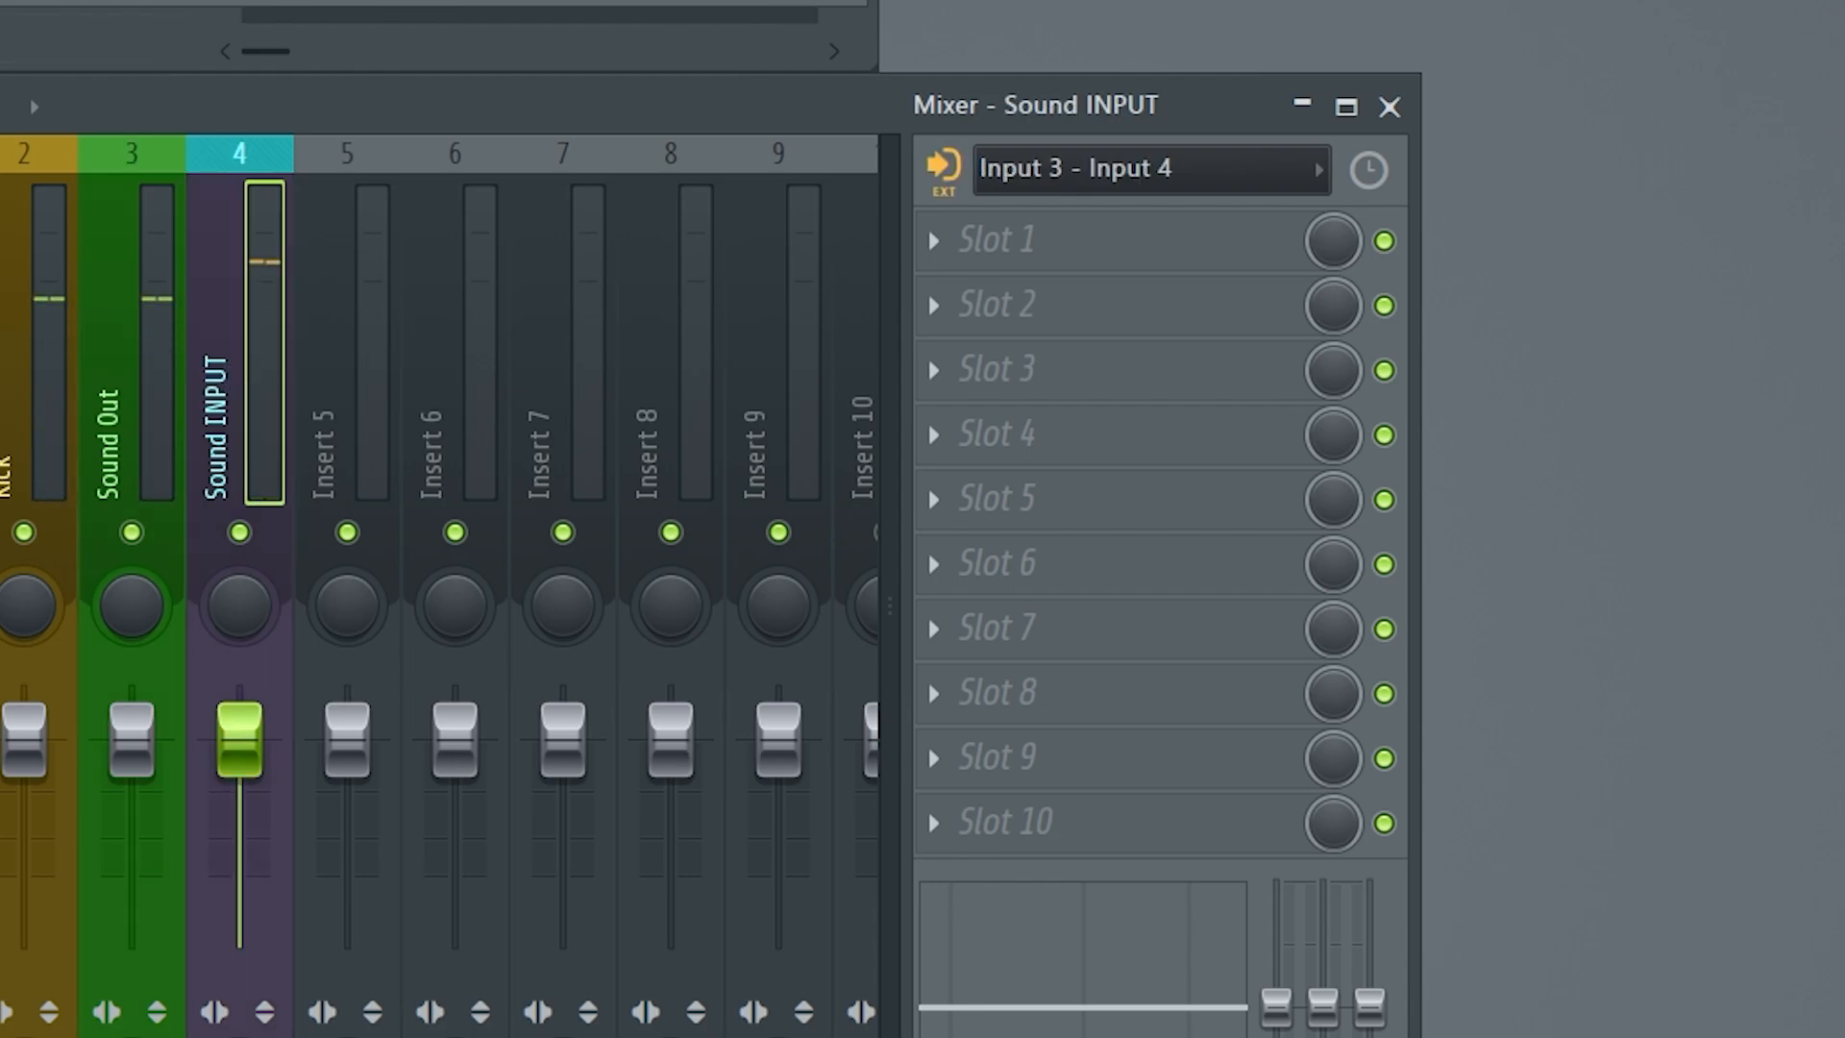
left_click(943, 169)
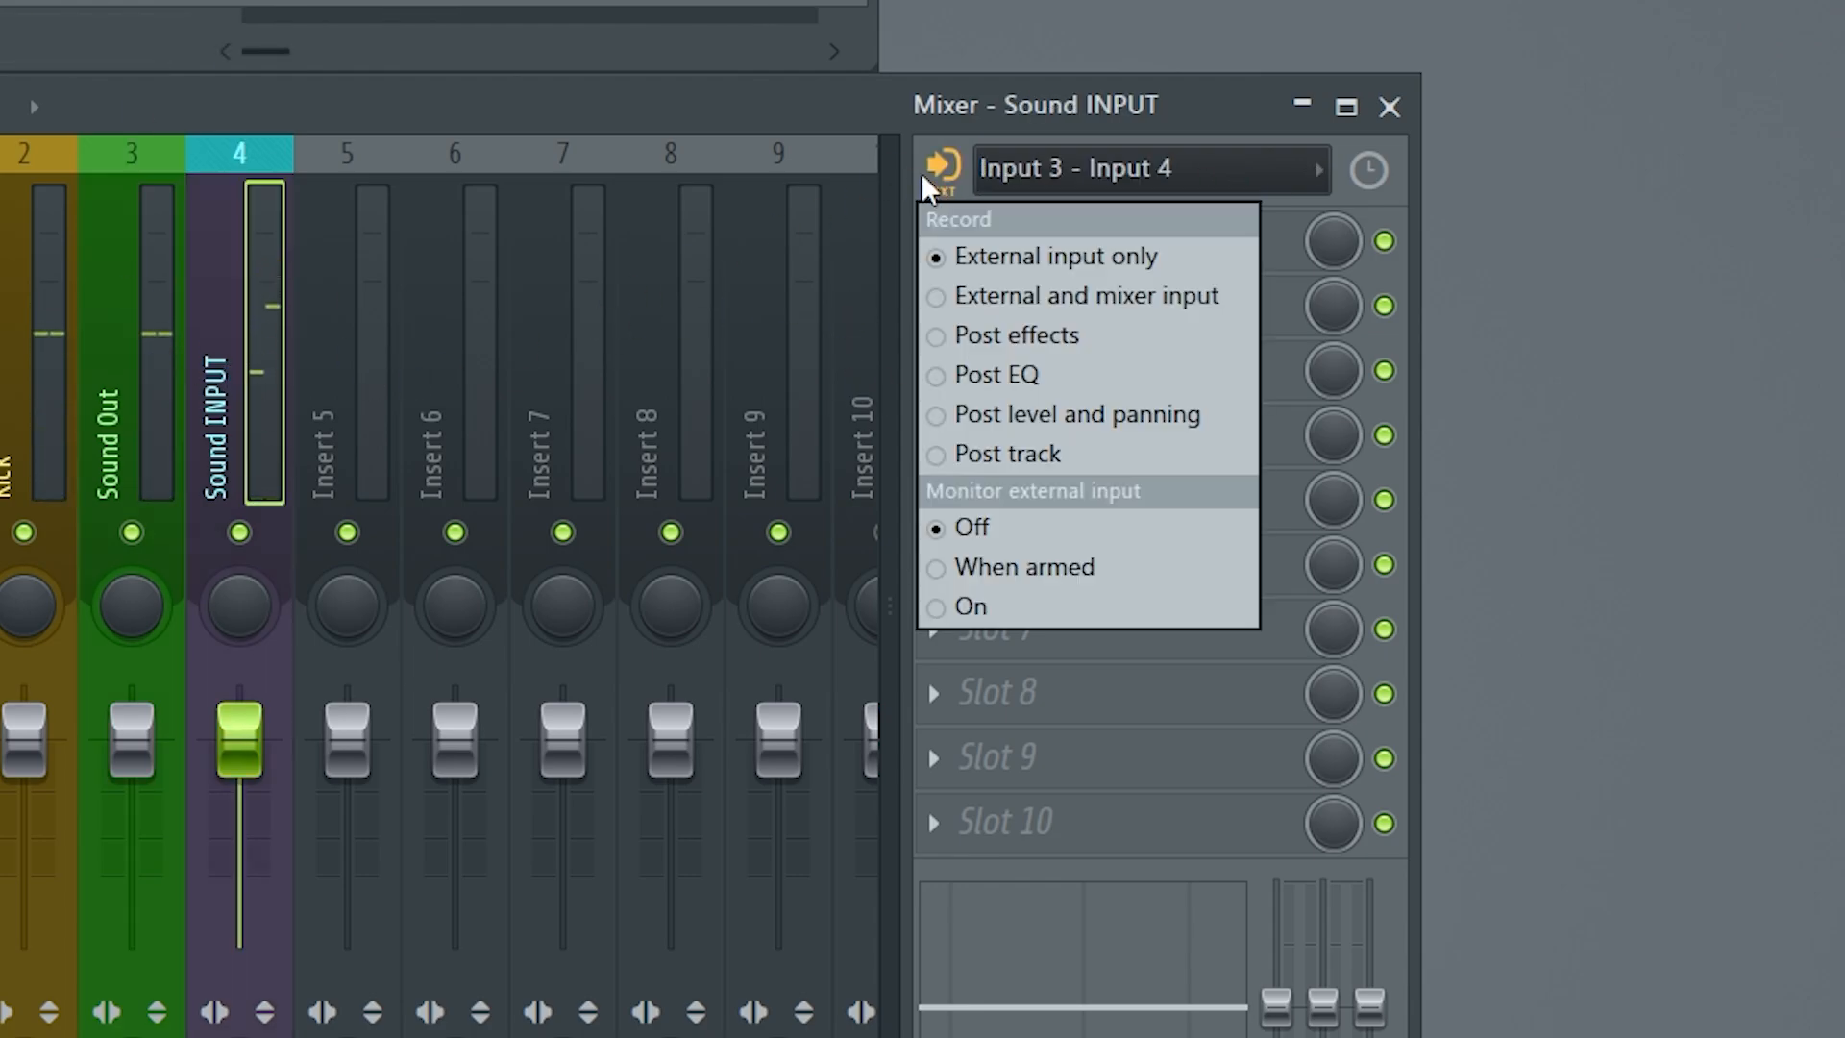
left_click(1018, 604)
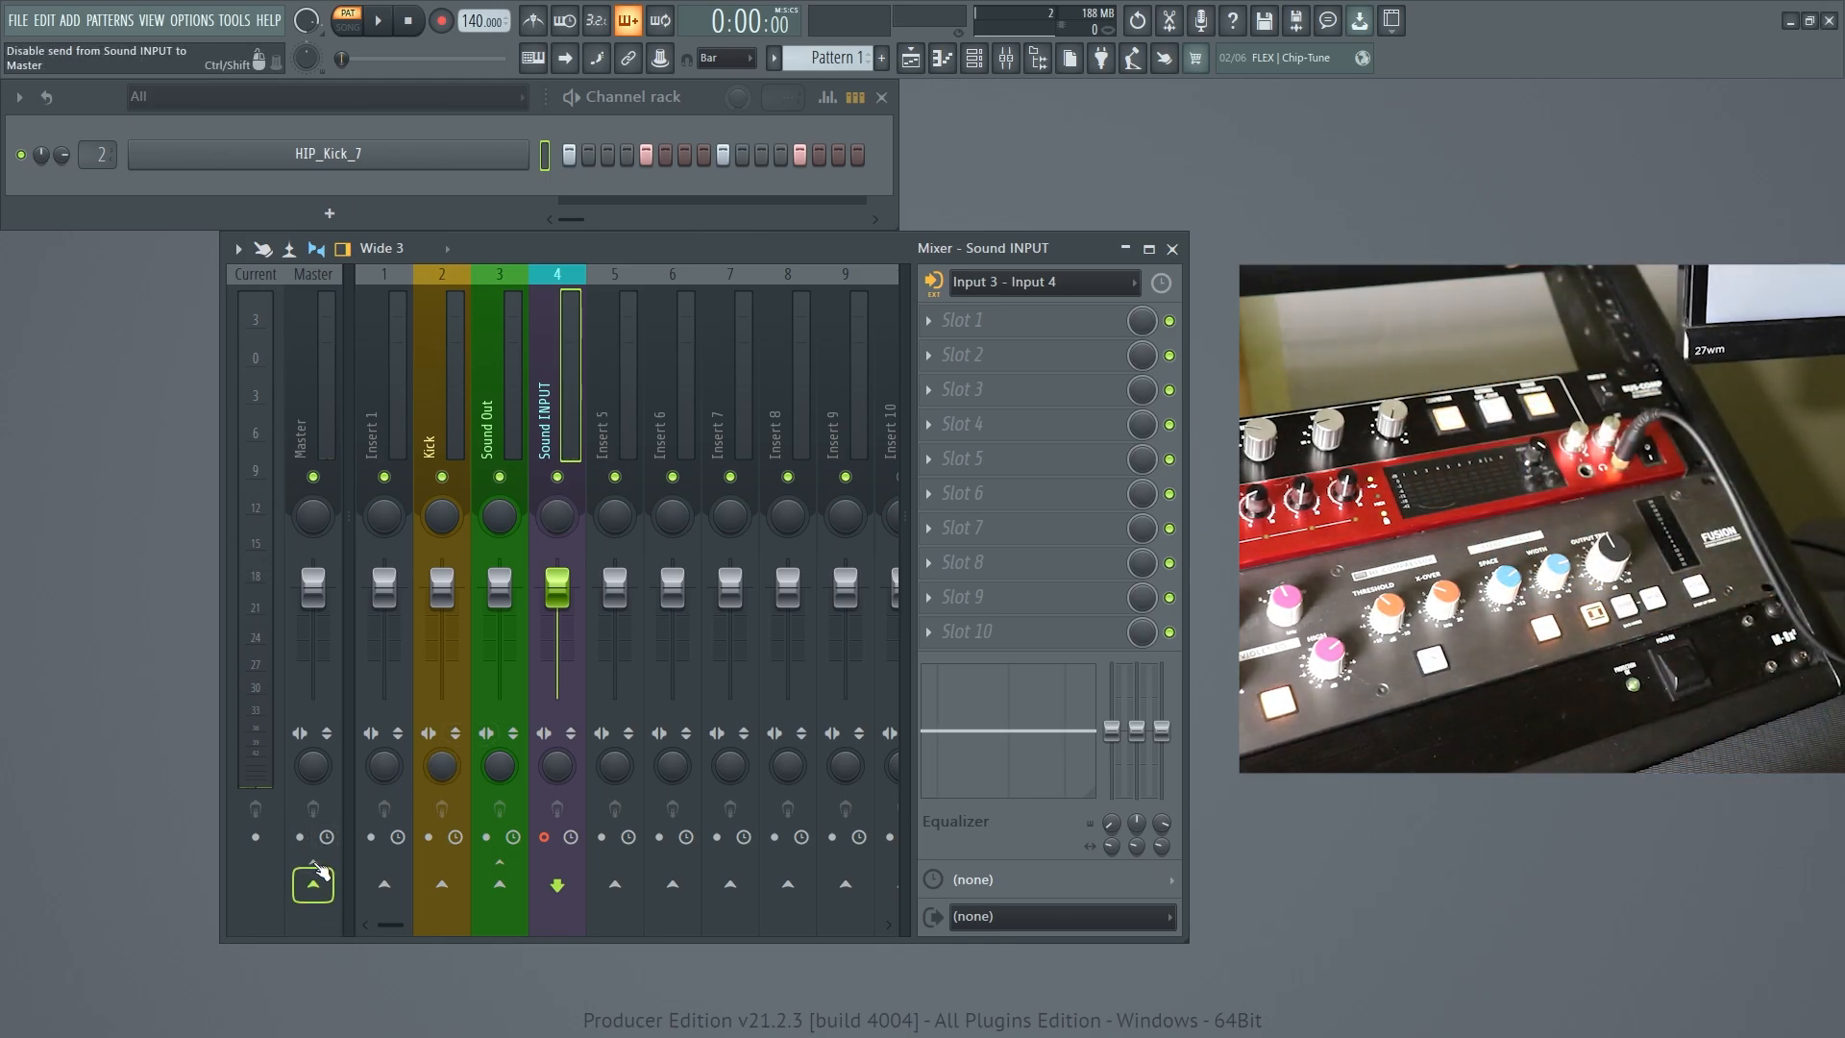
- Set the Sound INPUT track's hardware output to Output 7 - Output 8
left_click(1055, 927)
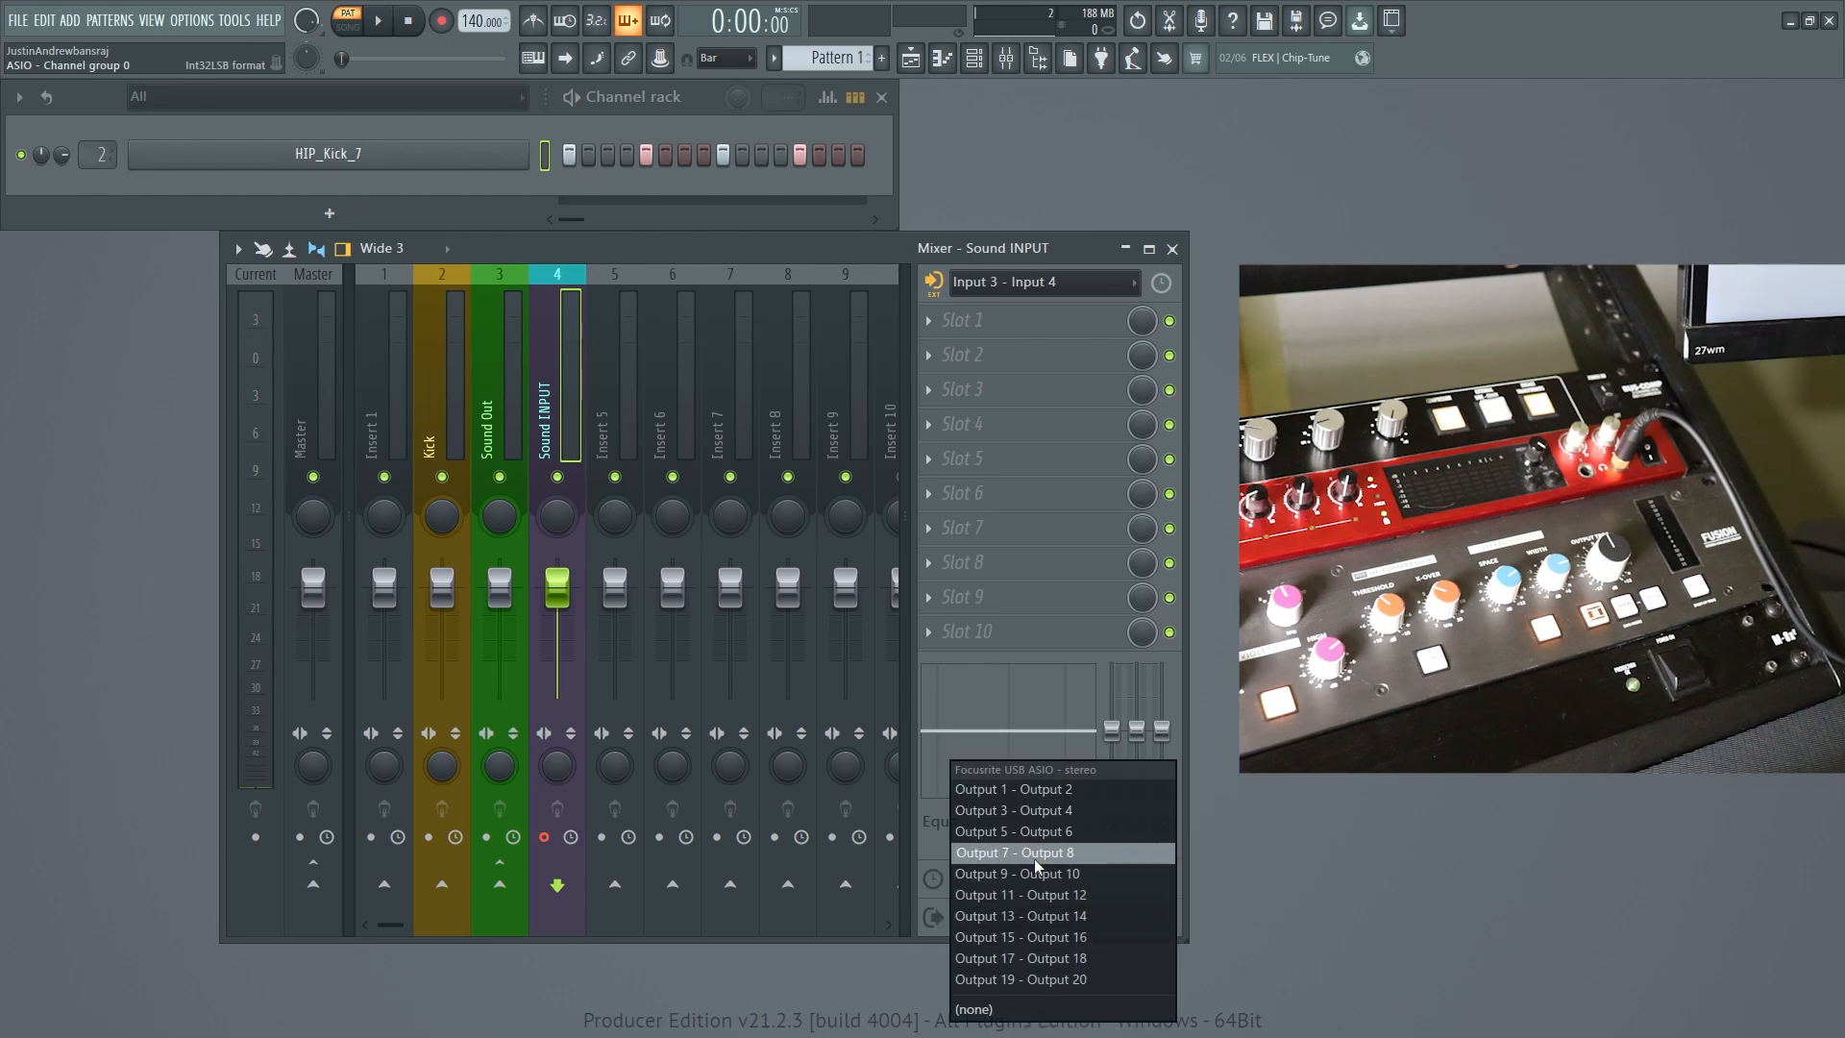
left_click(1038, 853)
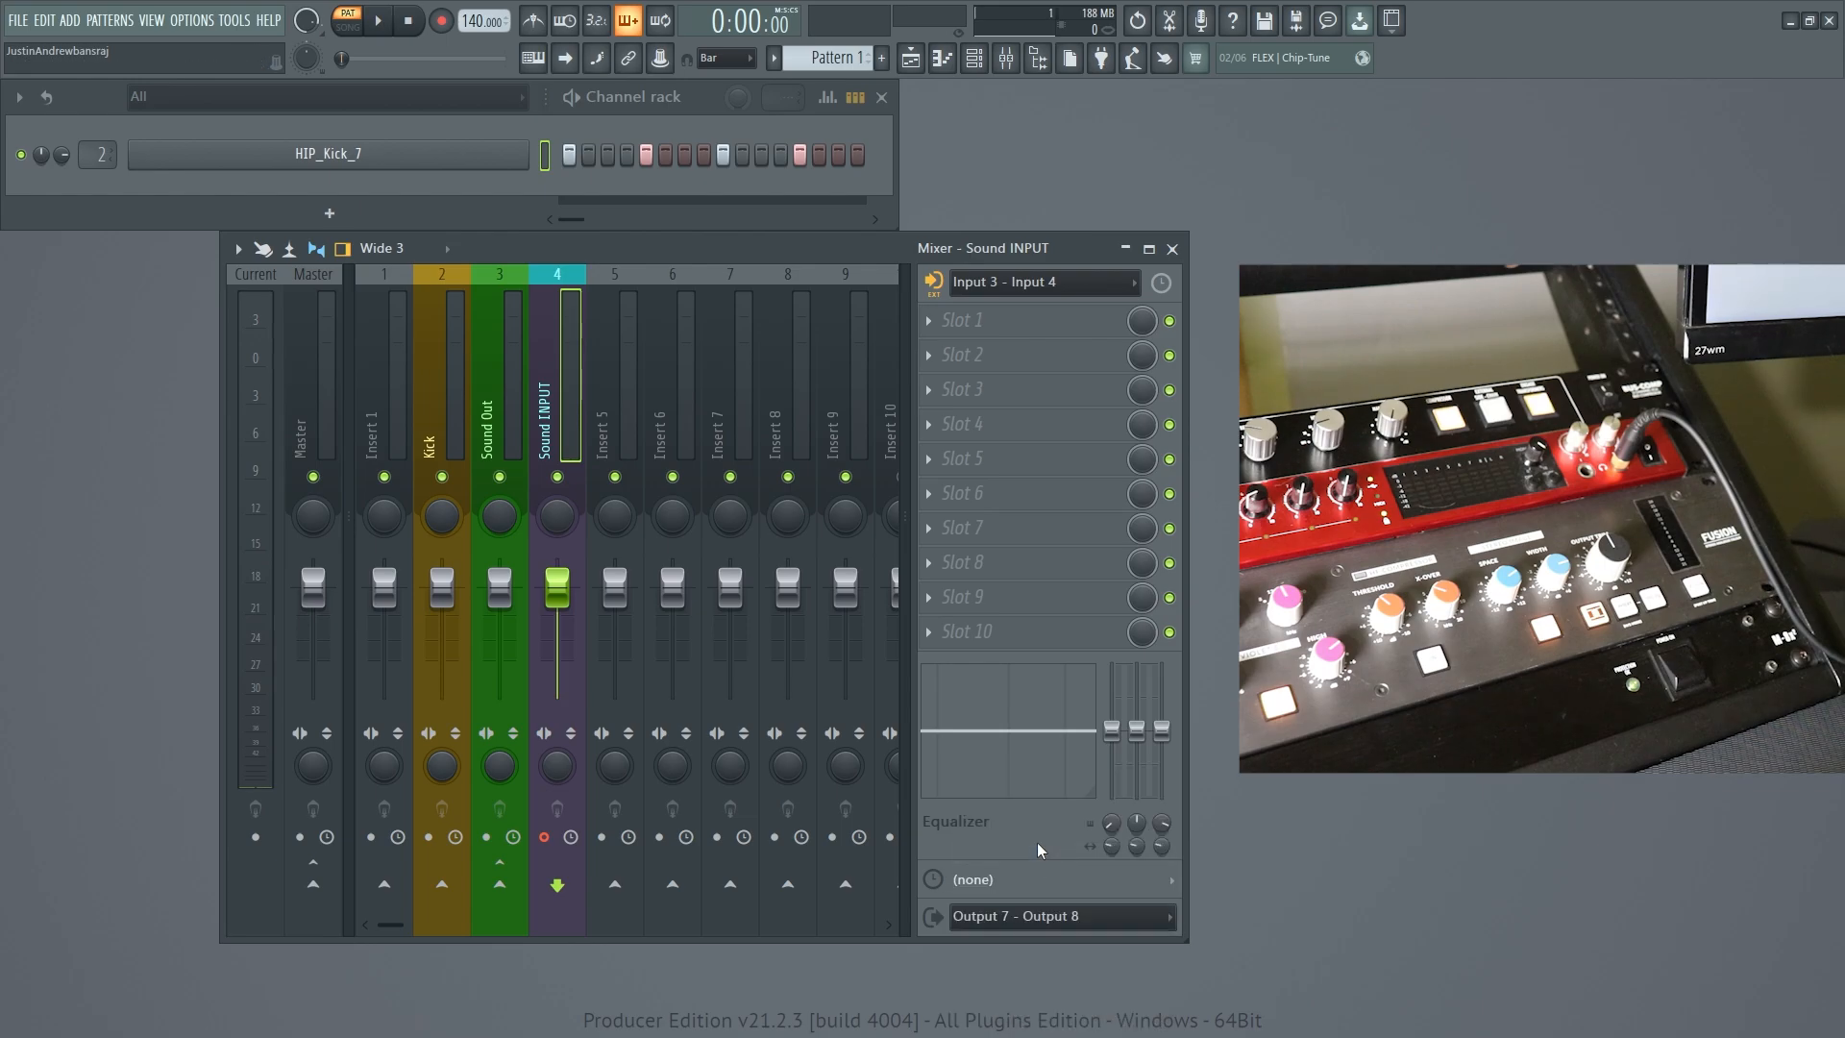
- Give mixer track 5, Compressor Input 7-8, a magenta colour and set its audio input to Input 7 - Input 8
left_click(1023, 555)
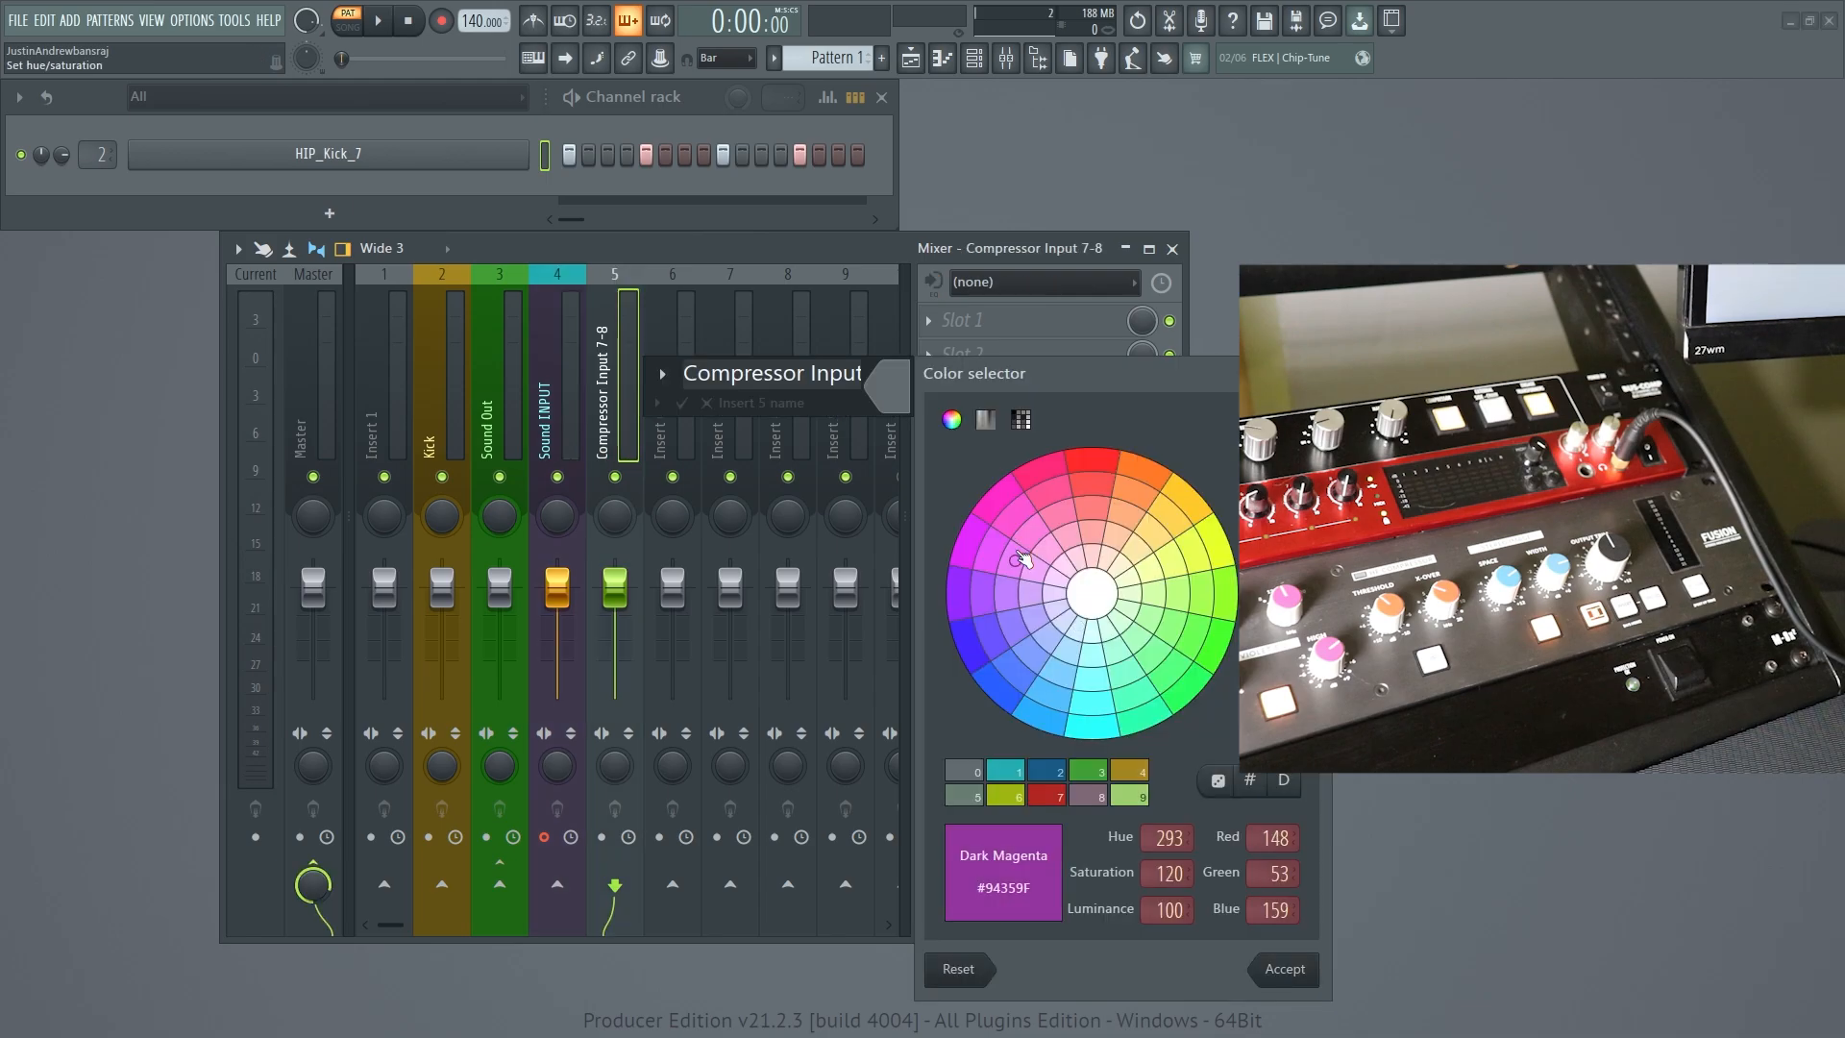
key("Return")
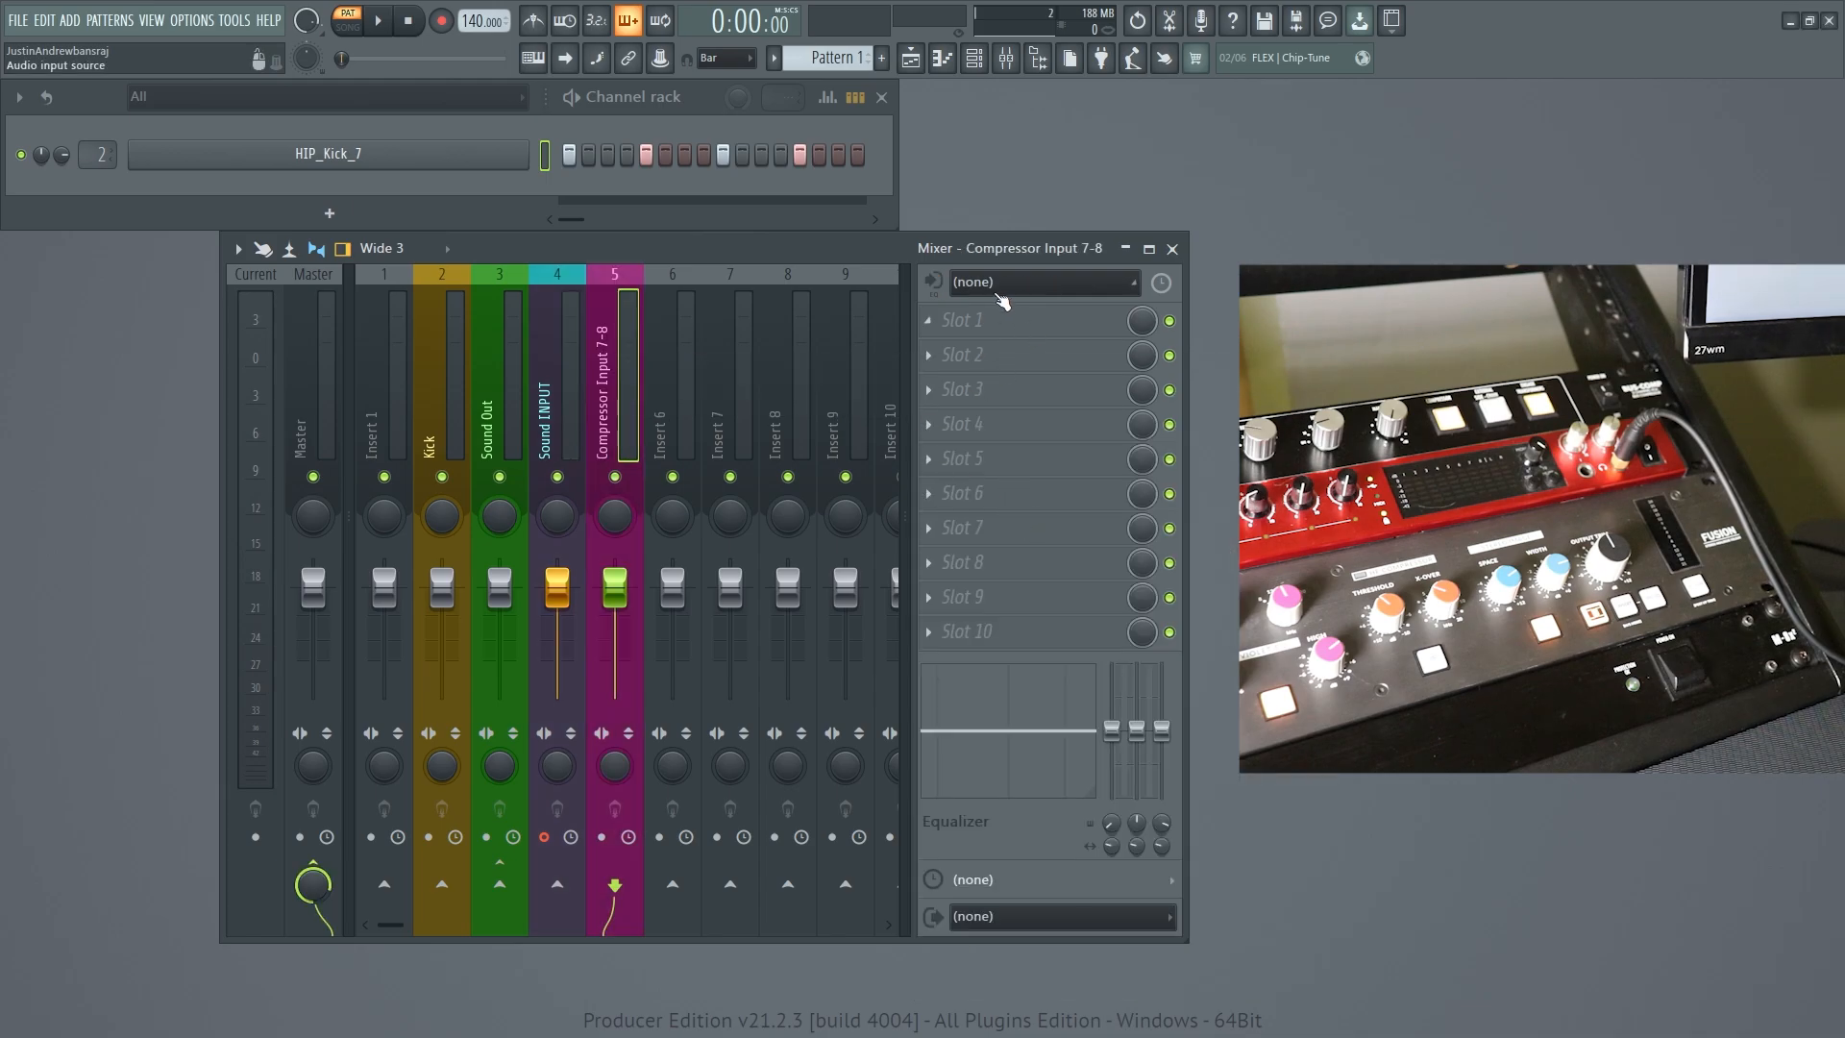
left_click(999, 283)
left_click(1027, 391)
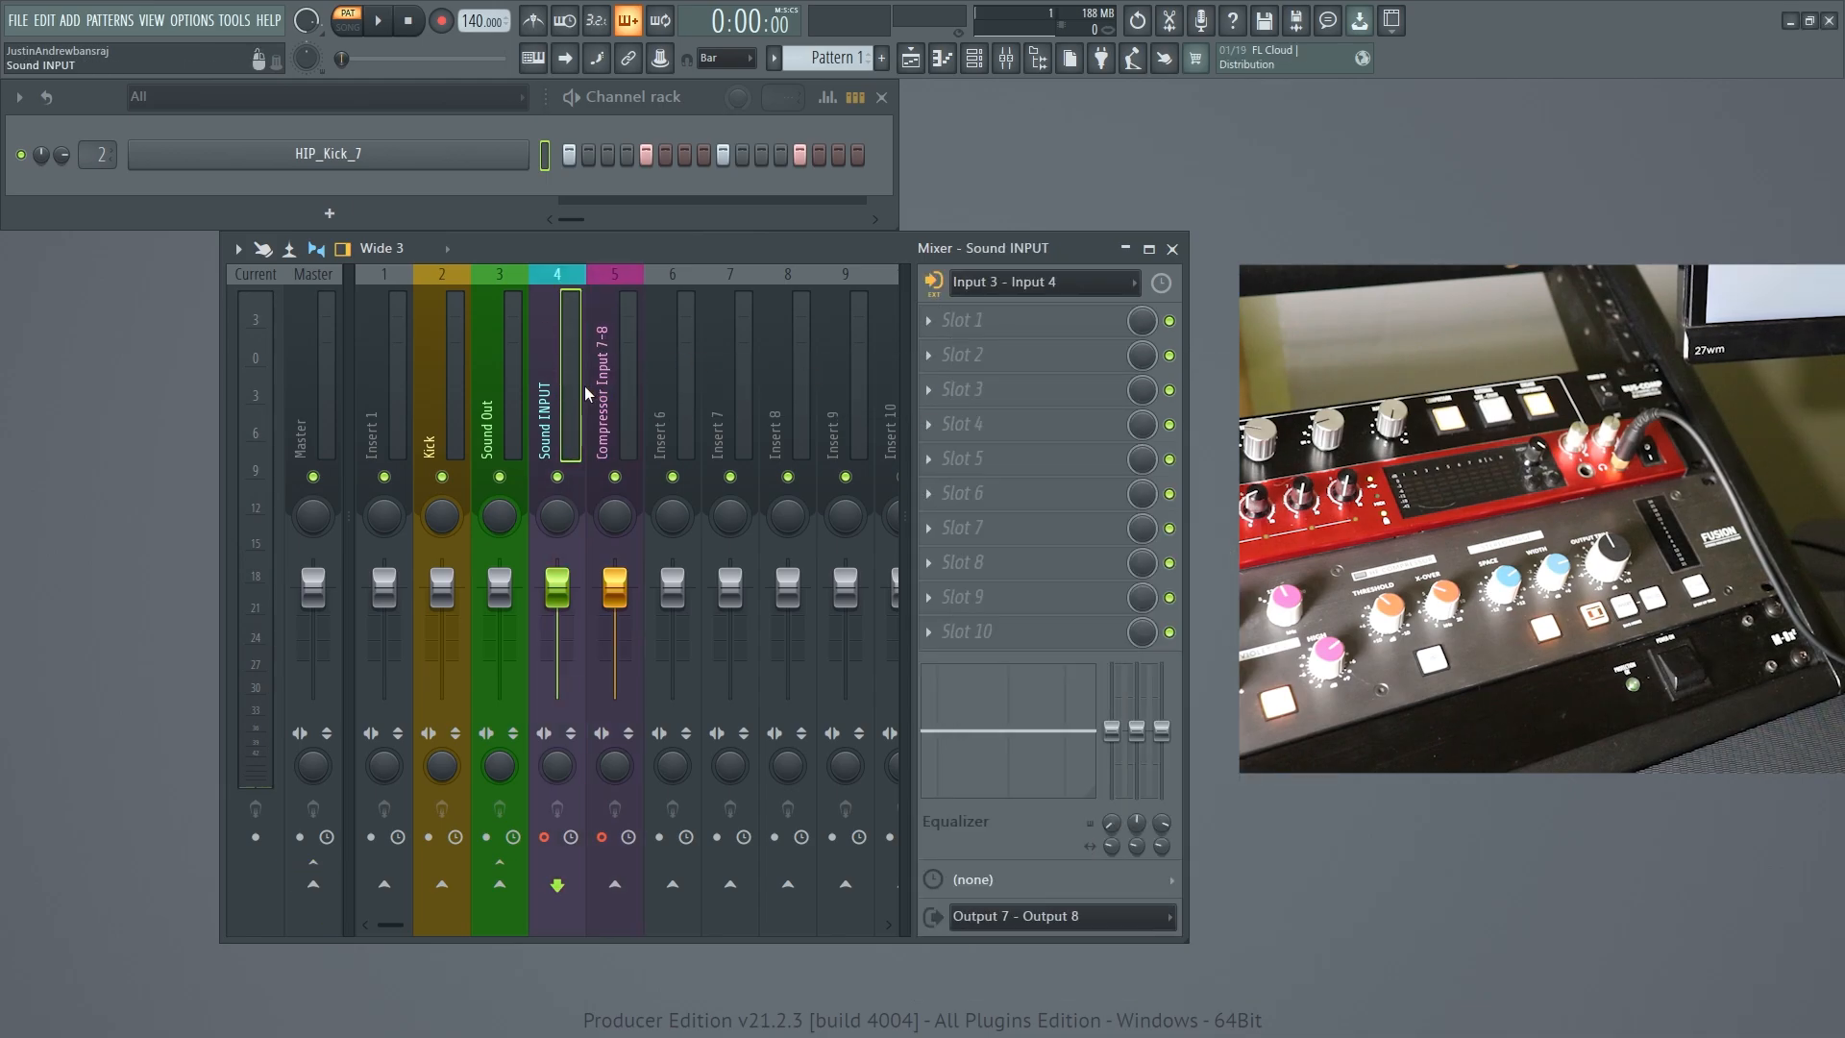
- Select the Compressor Input 7-8 track and play the pattern to check its incoming signal
left_click(631, 363)
key("space")
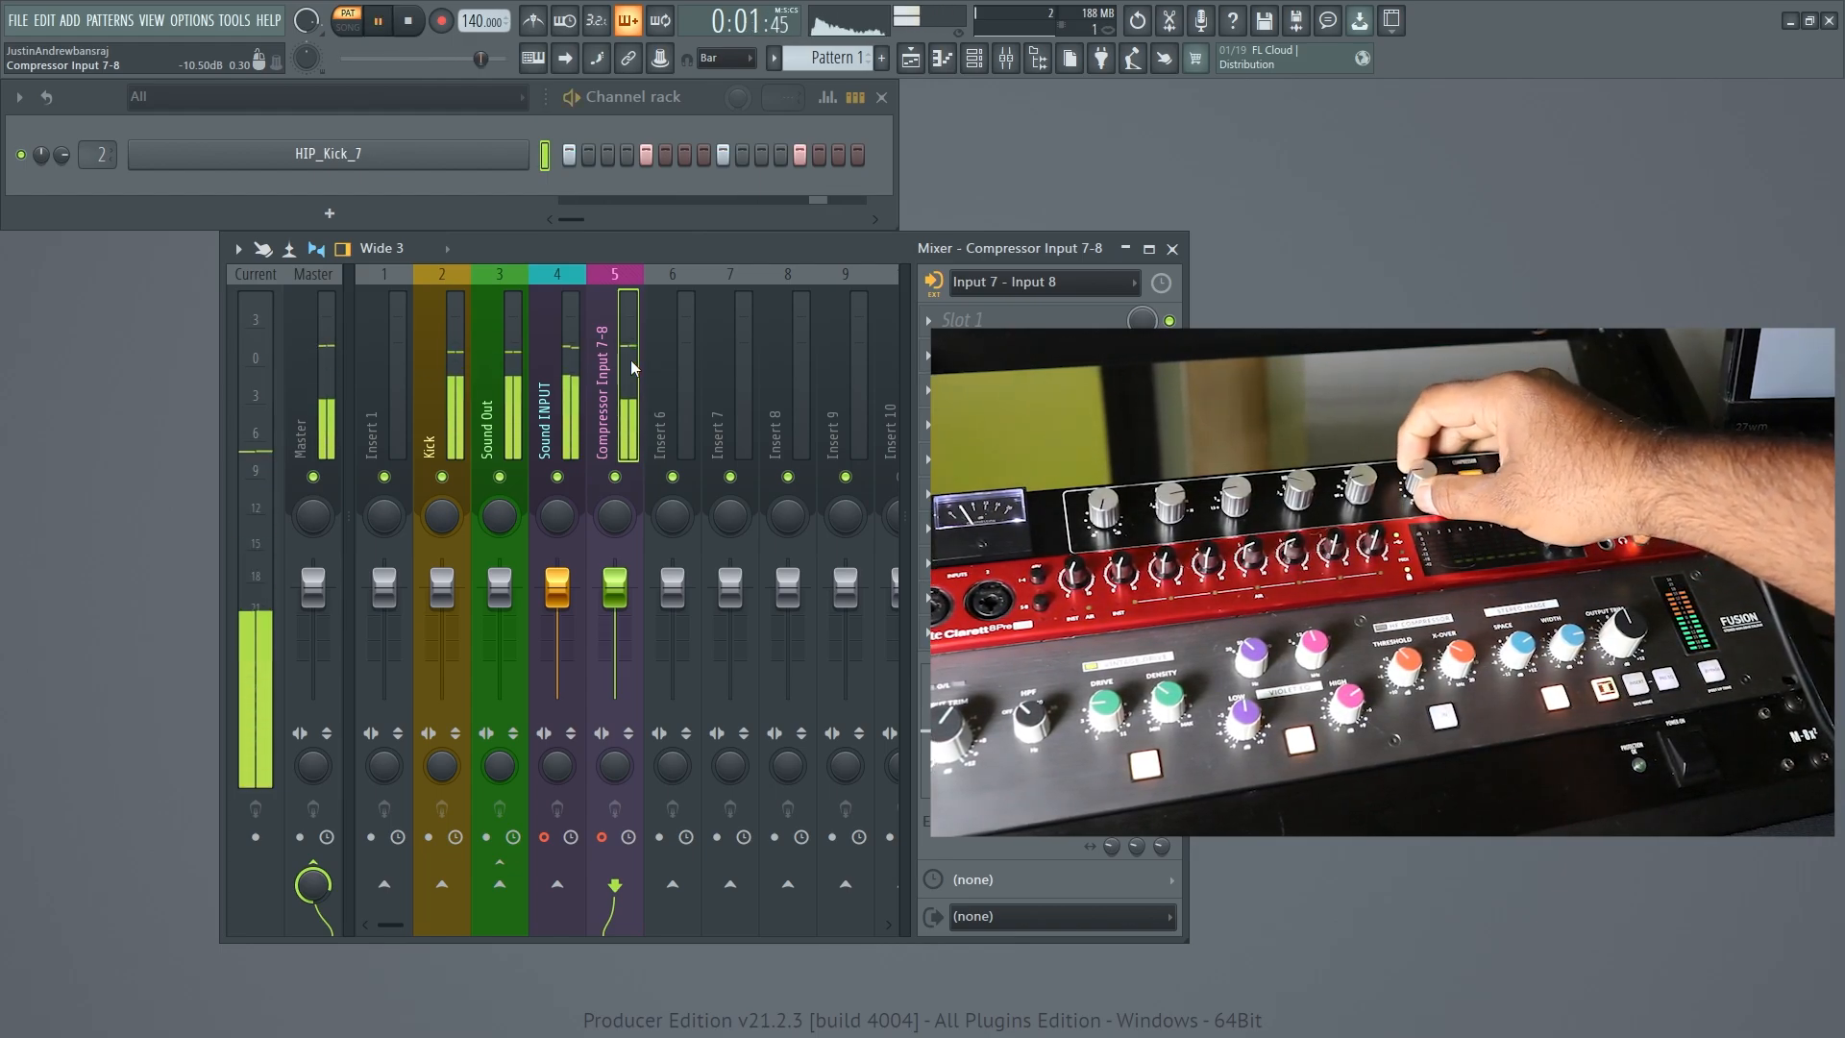
key("space")
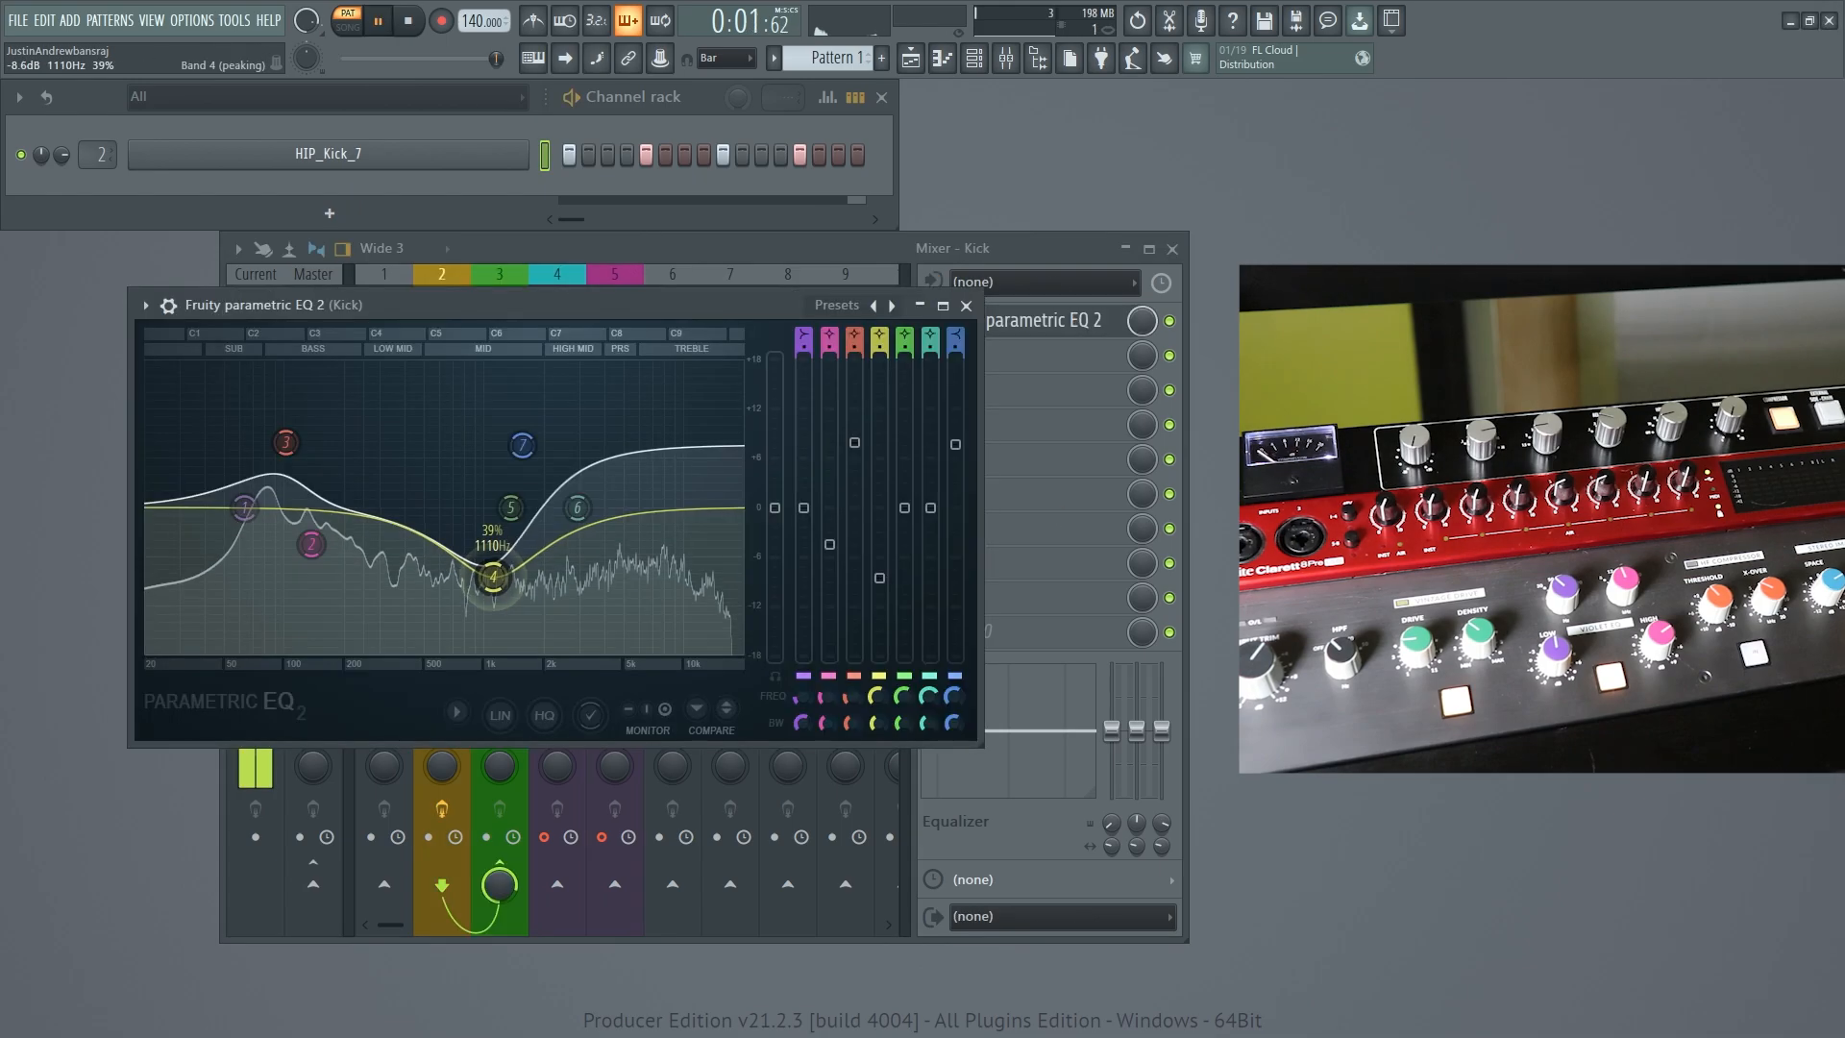
- Lower band 4 of the Kick track's Fruity parametric EQ 2 around 1.1 kHz while the pattern plays
left_click_drag(486, 568, 474, 590)
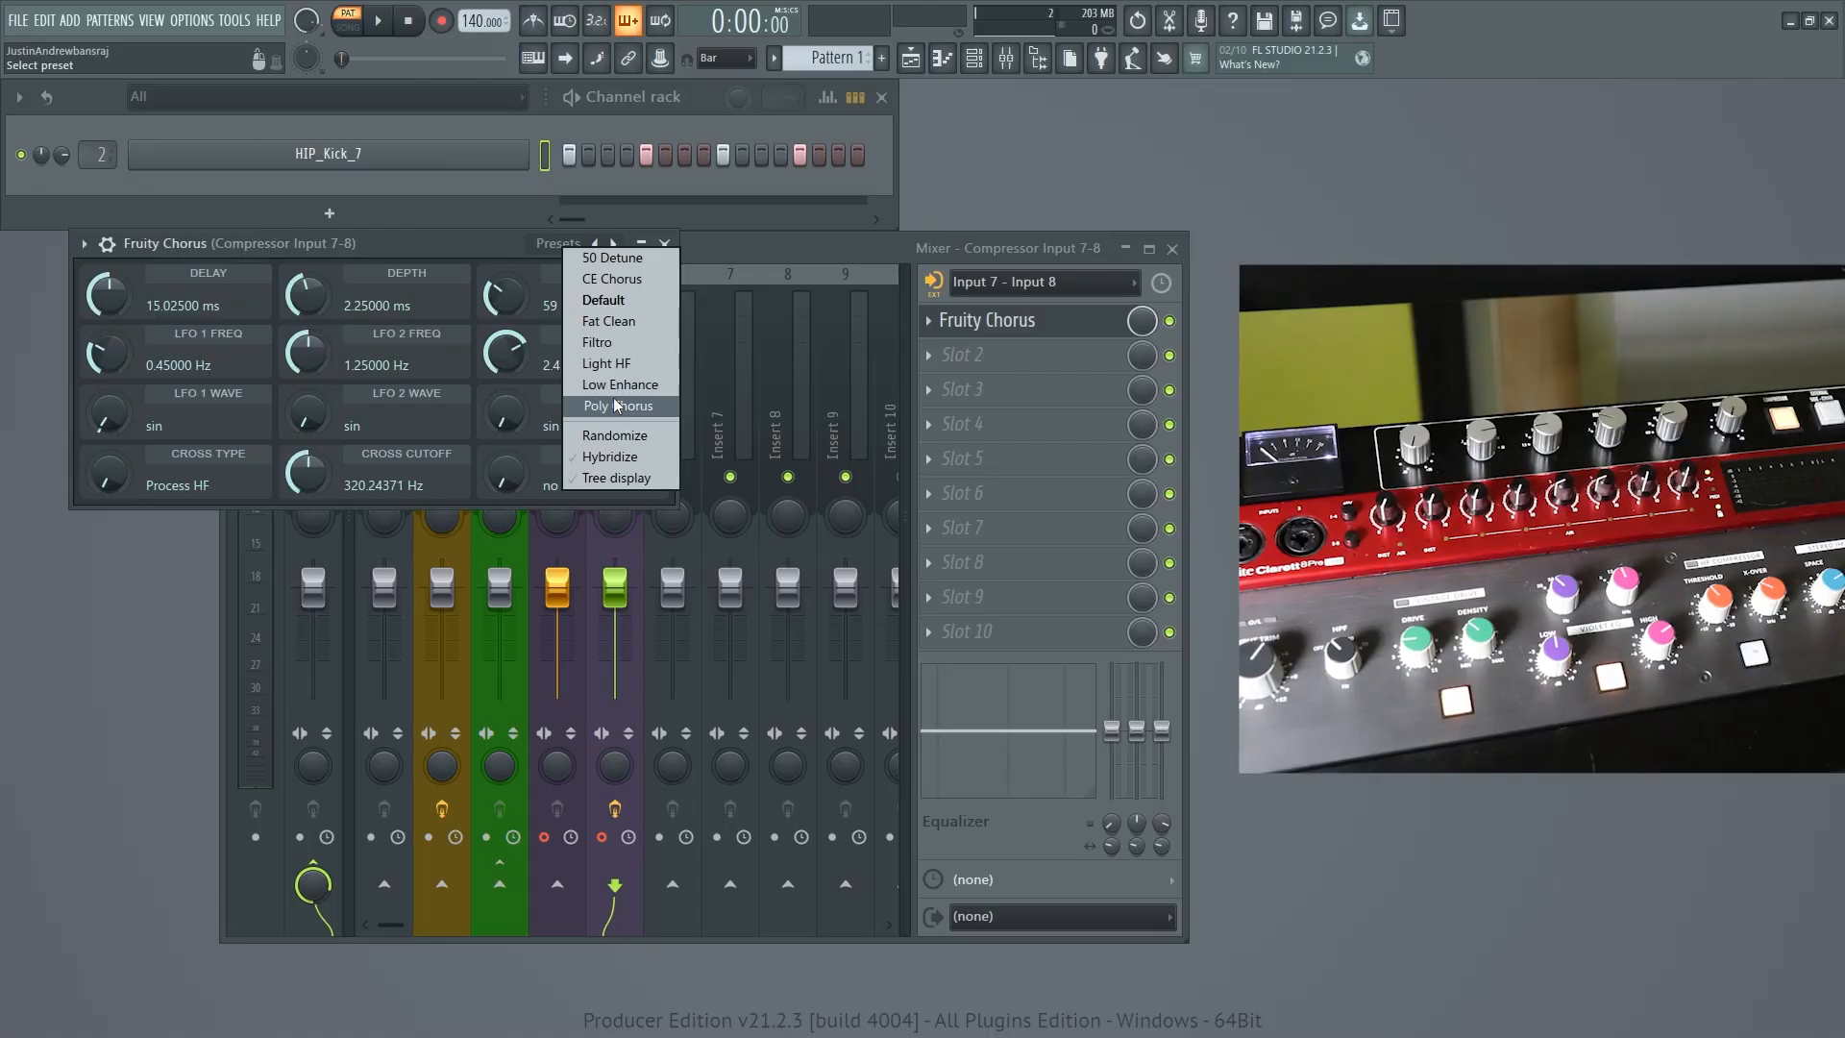
- Load the Poly Chorus preset in Fruity Chorus on the Compressor Input 7-8 track and toggle the effect while the pattern plays
left_click(607, 394)
left_click_drag(394, 263, 572, 555)
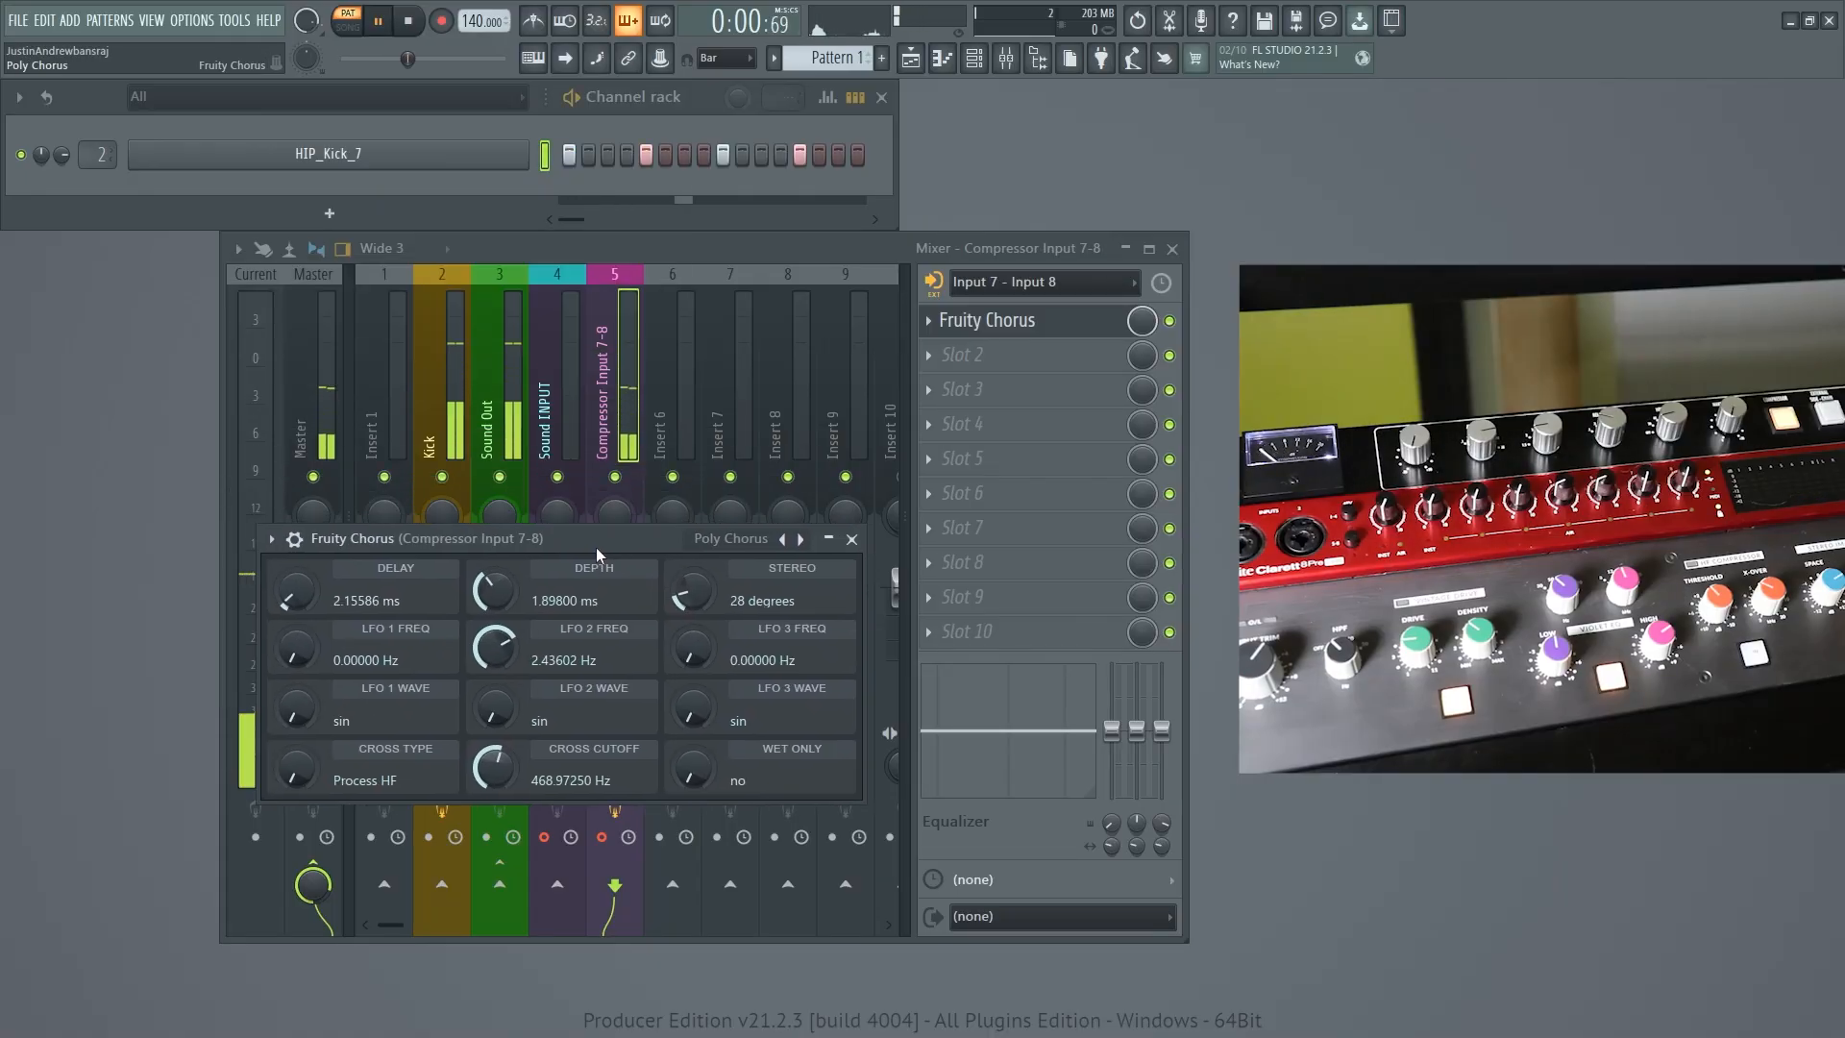
left_click(870, 539)
left_click(1170, 322)
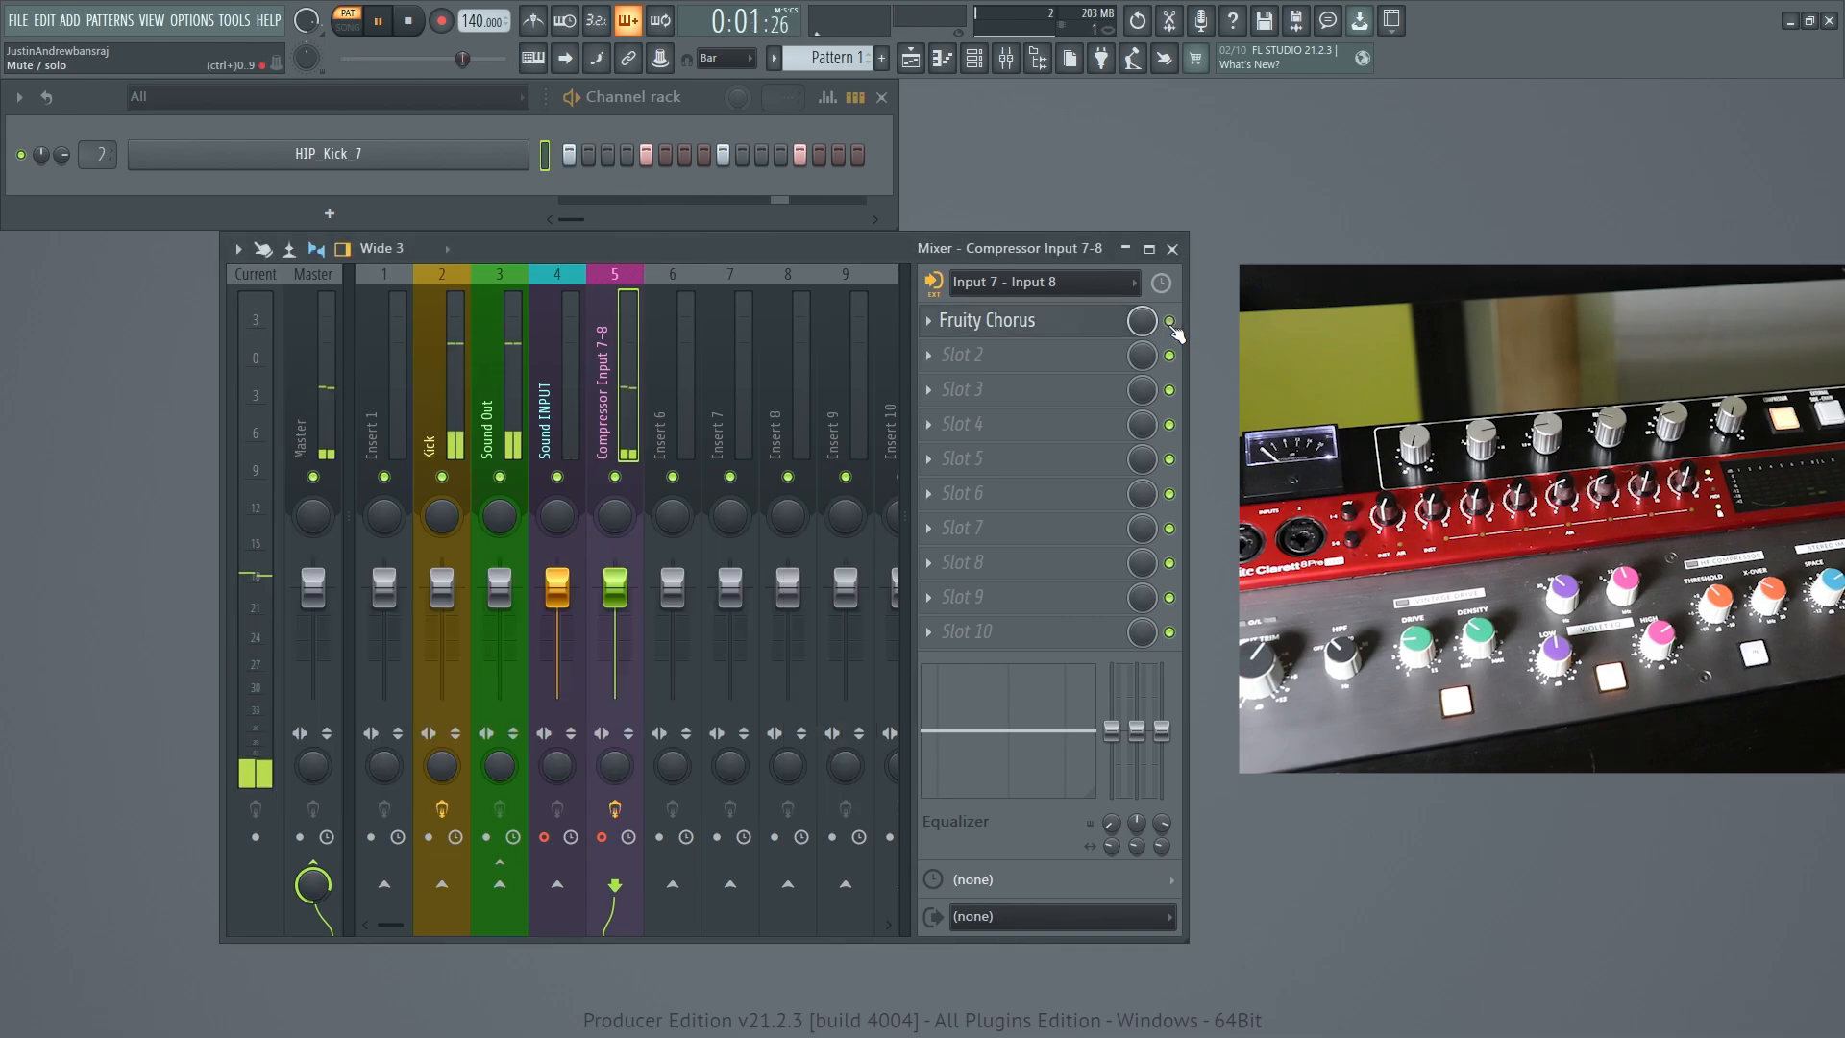
key("space")
- Set the Sound INPUT track's hardware output to (none) and rename the track Sound INPUT LAST INSERT
left_click(571, 423)
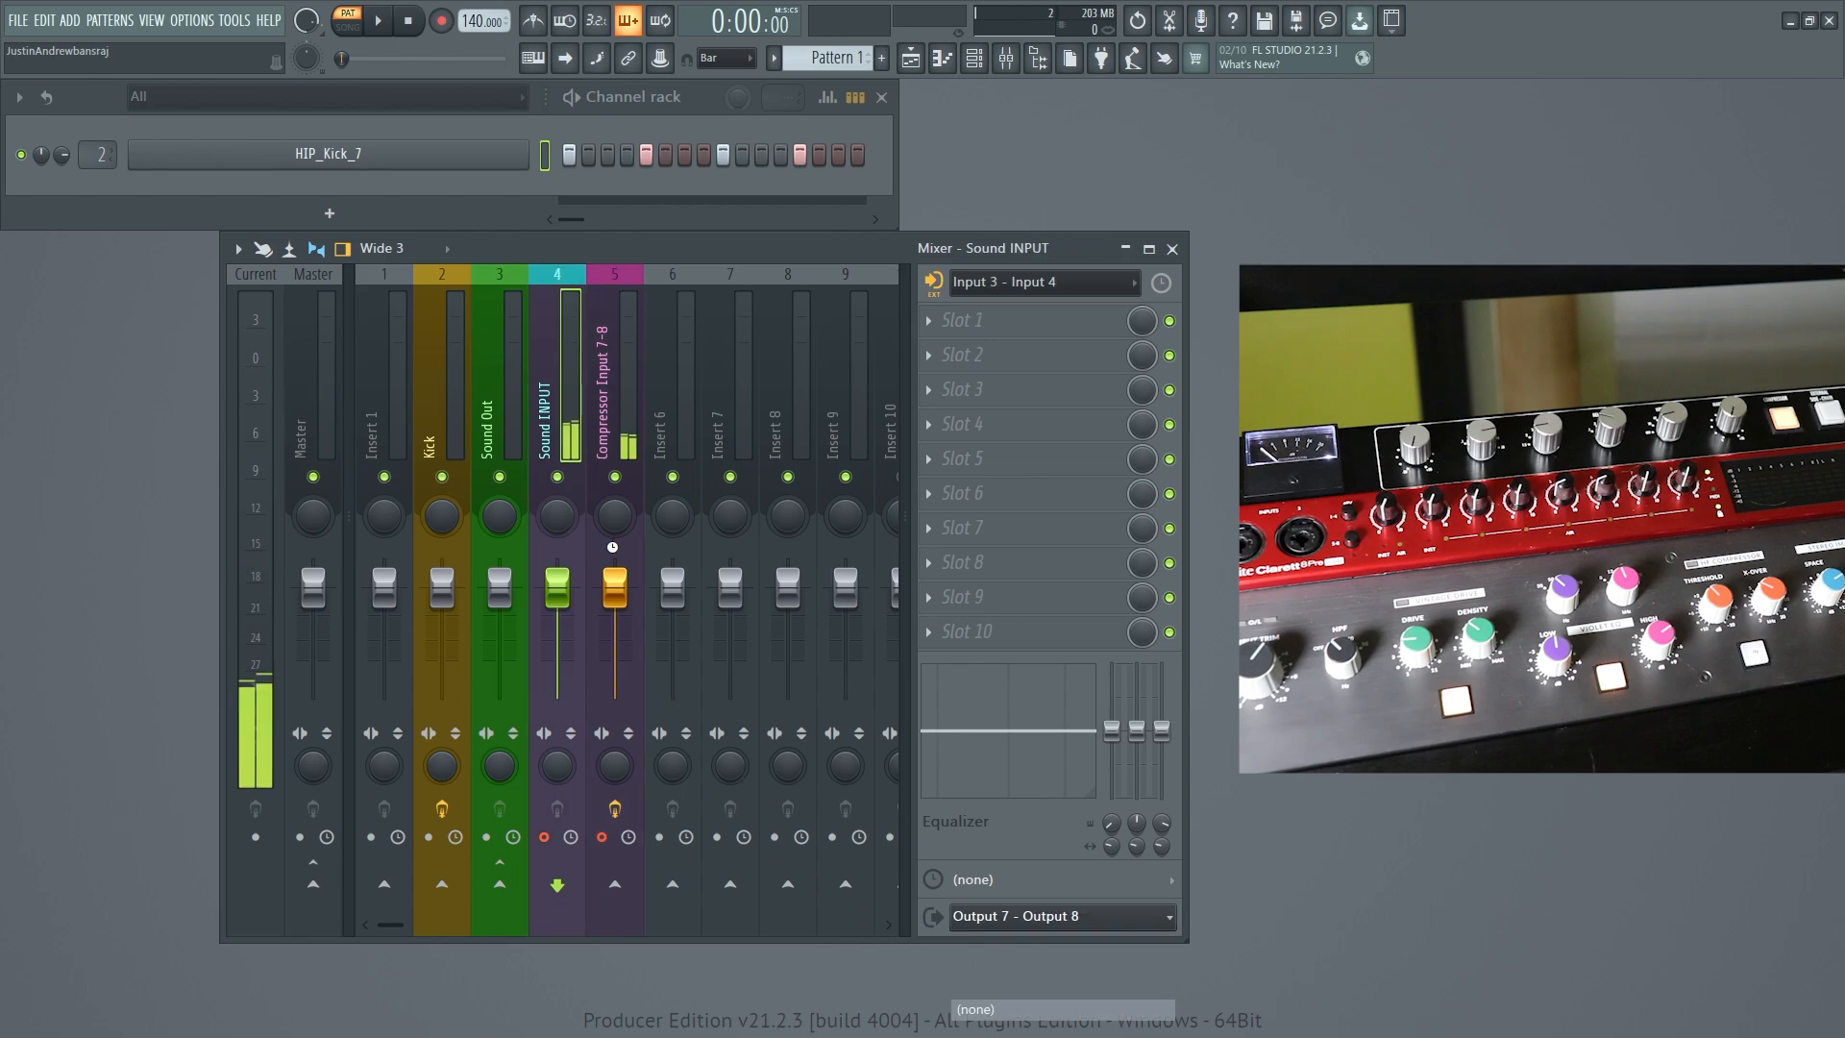
key("space")
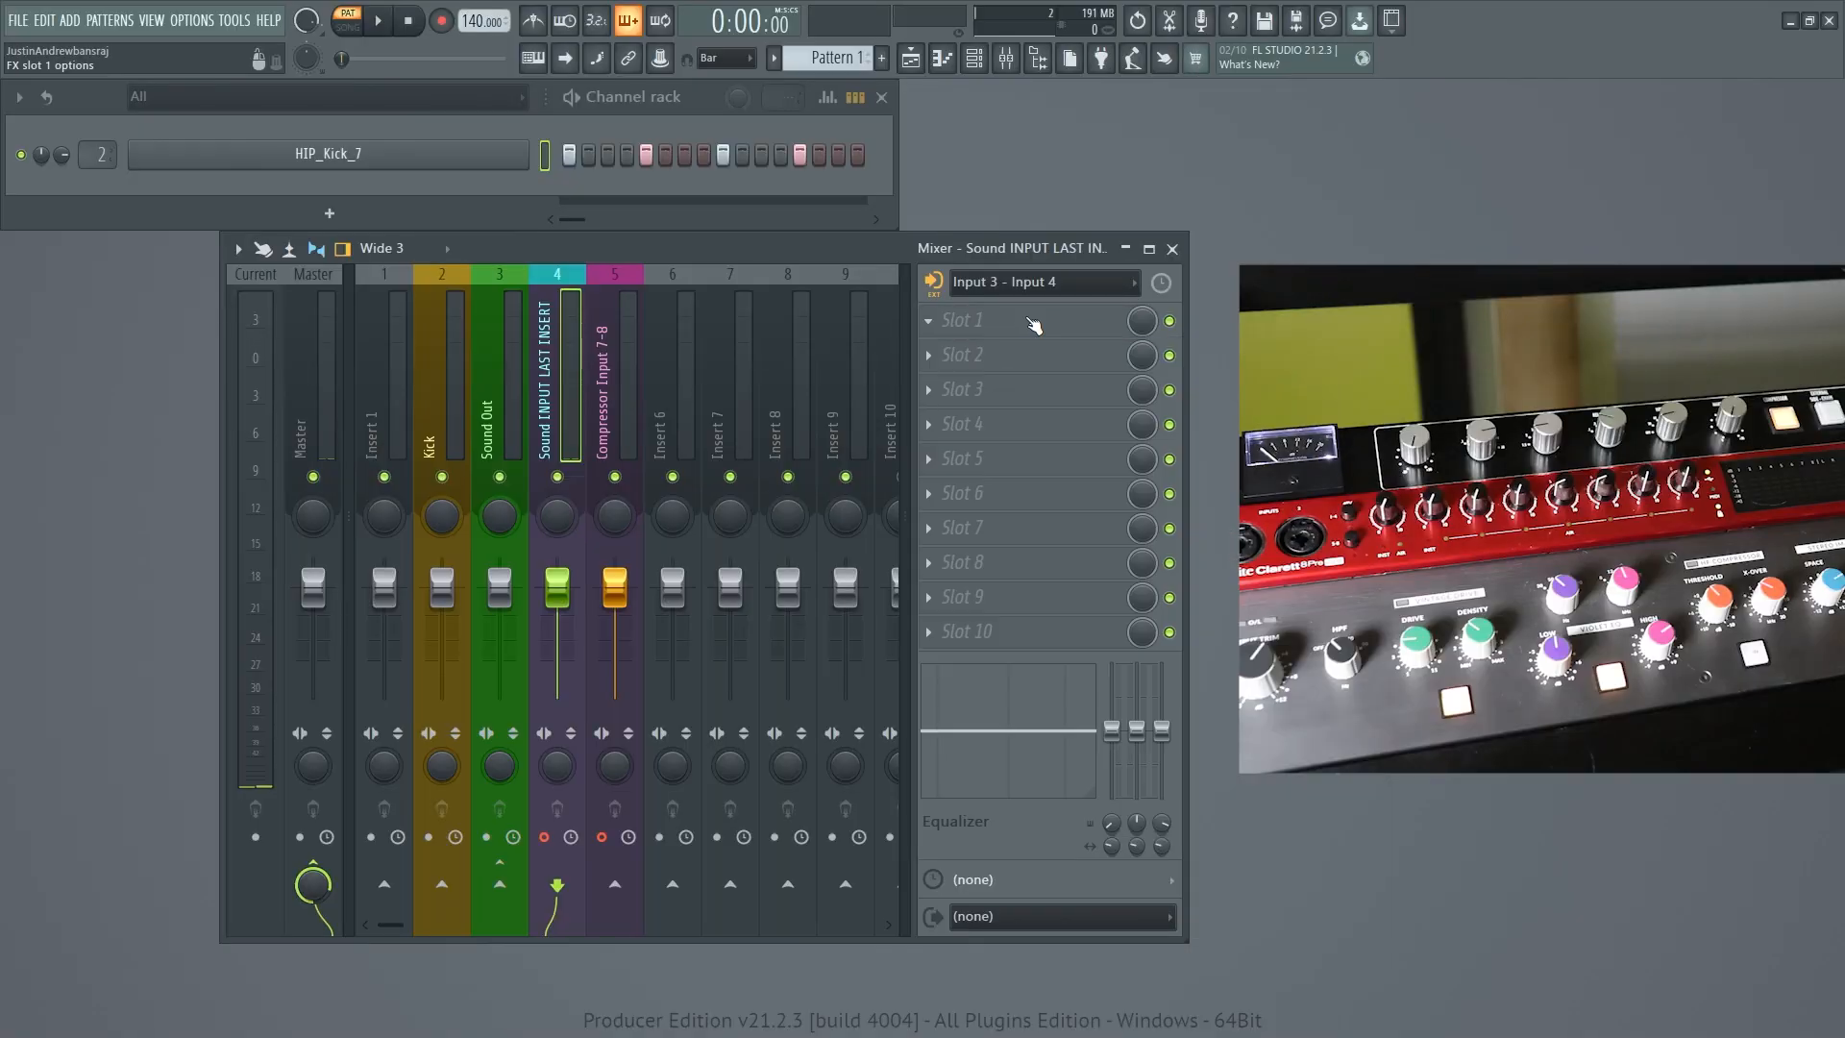
- Insert Fruity PanOMatic in slot 1 of the Sound INPUT LAST INSERT track and play the pattern to test it
left_click(1023, 325)
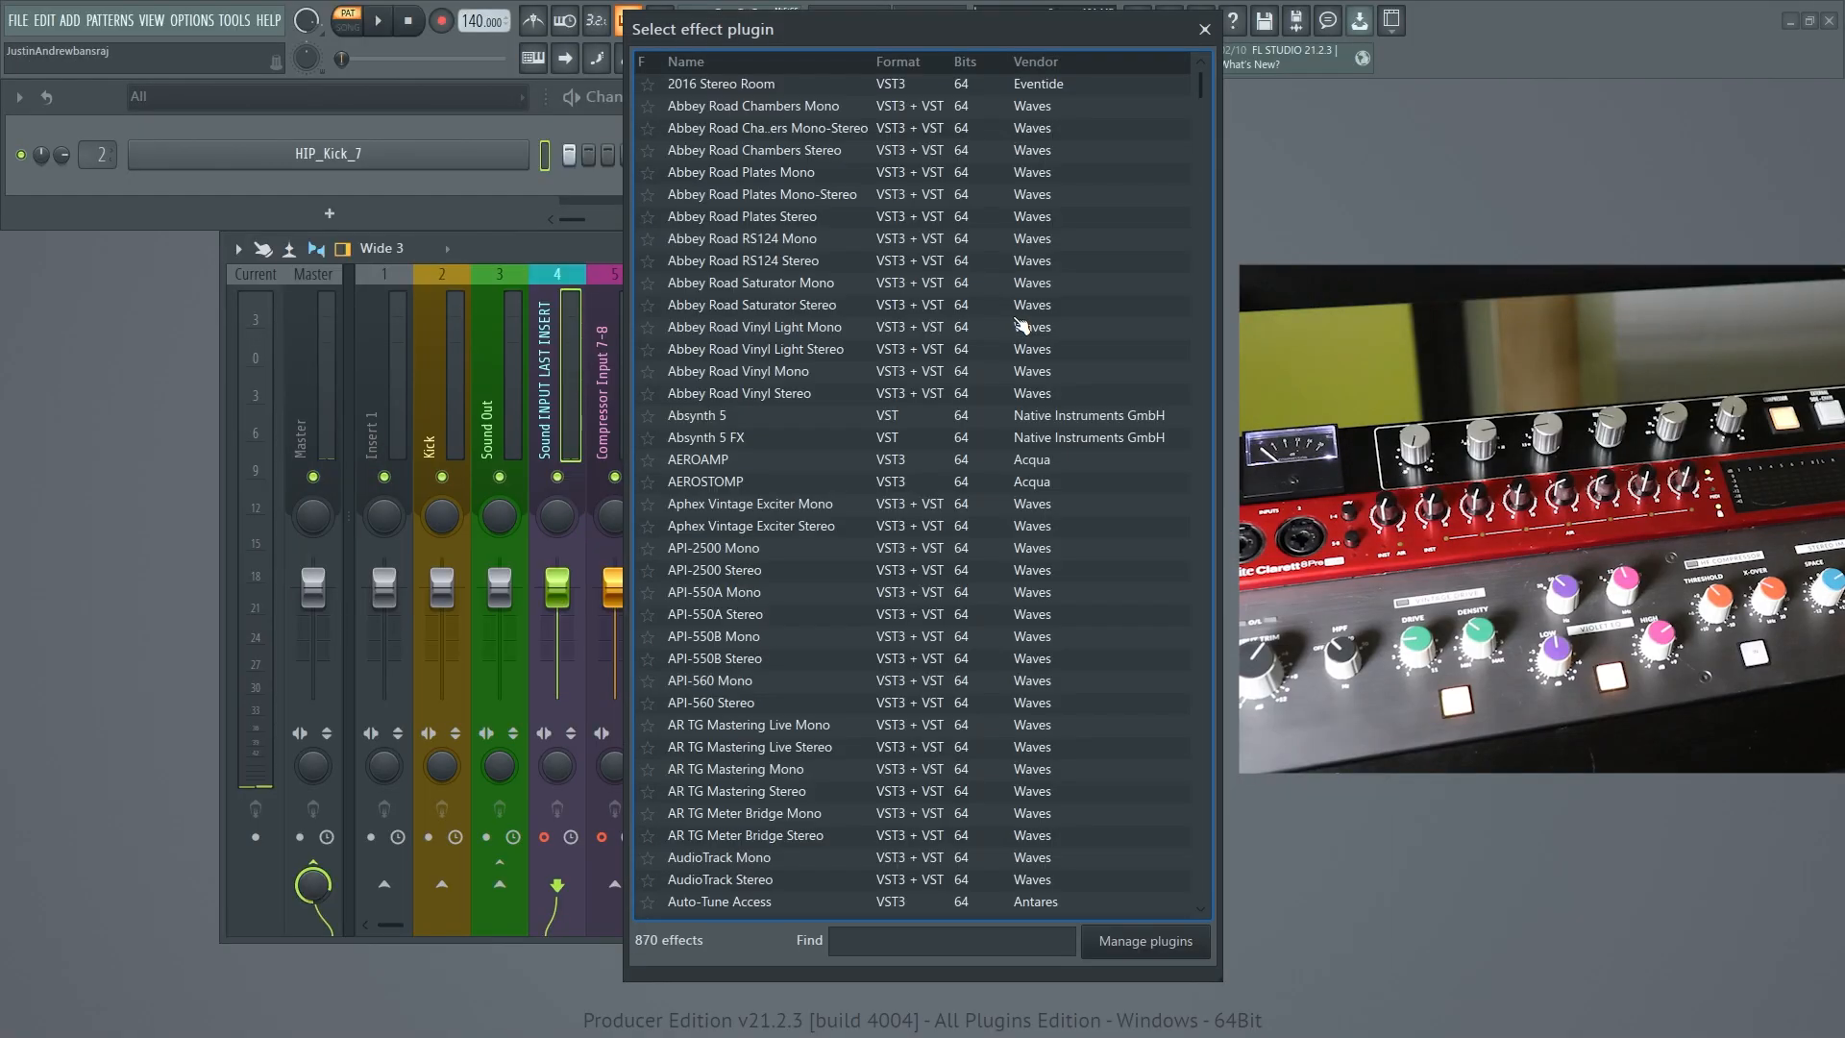
type("Pano")
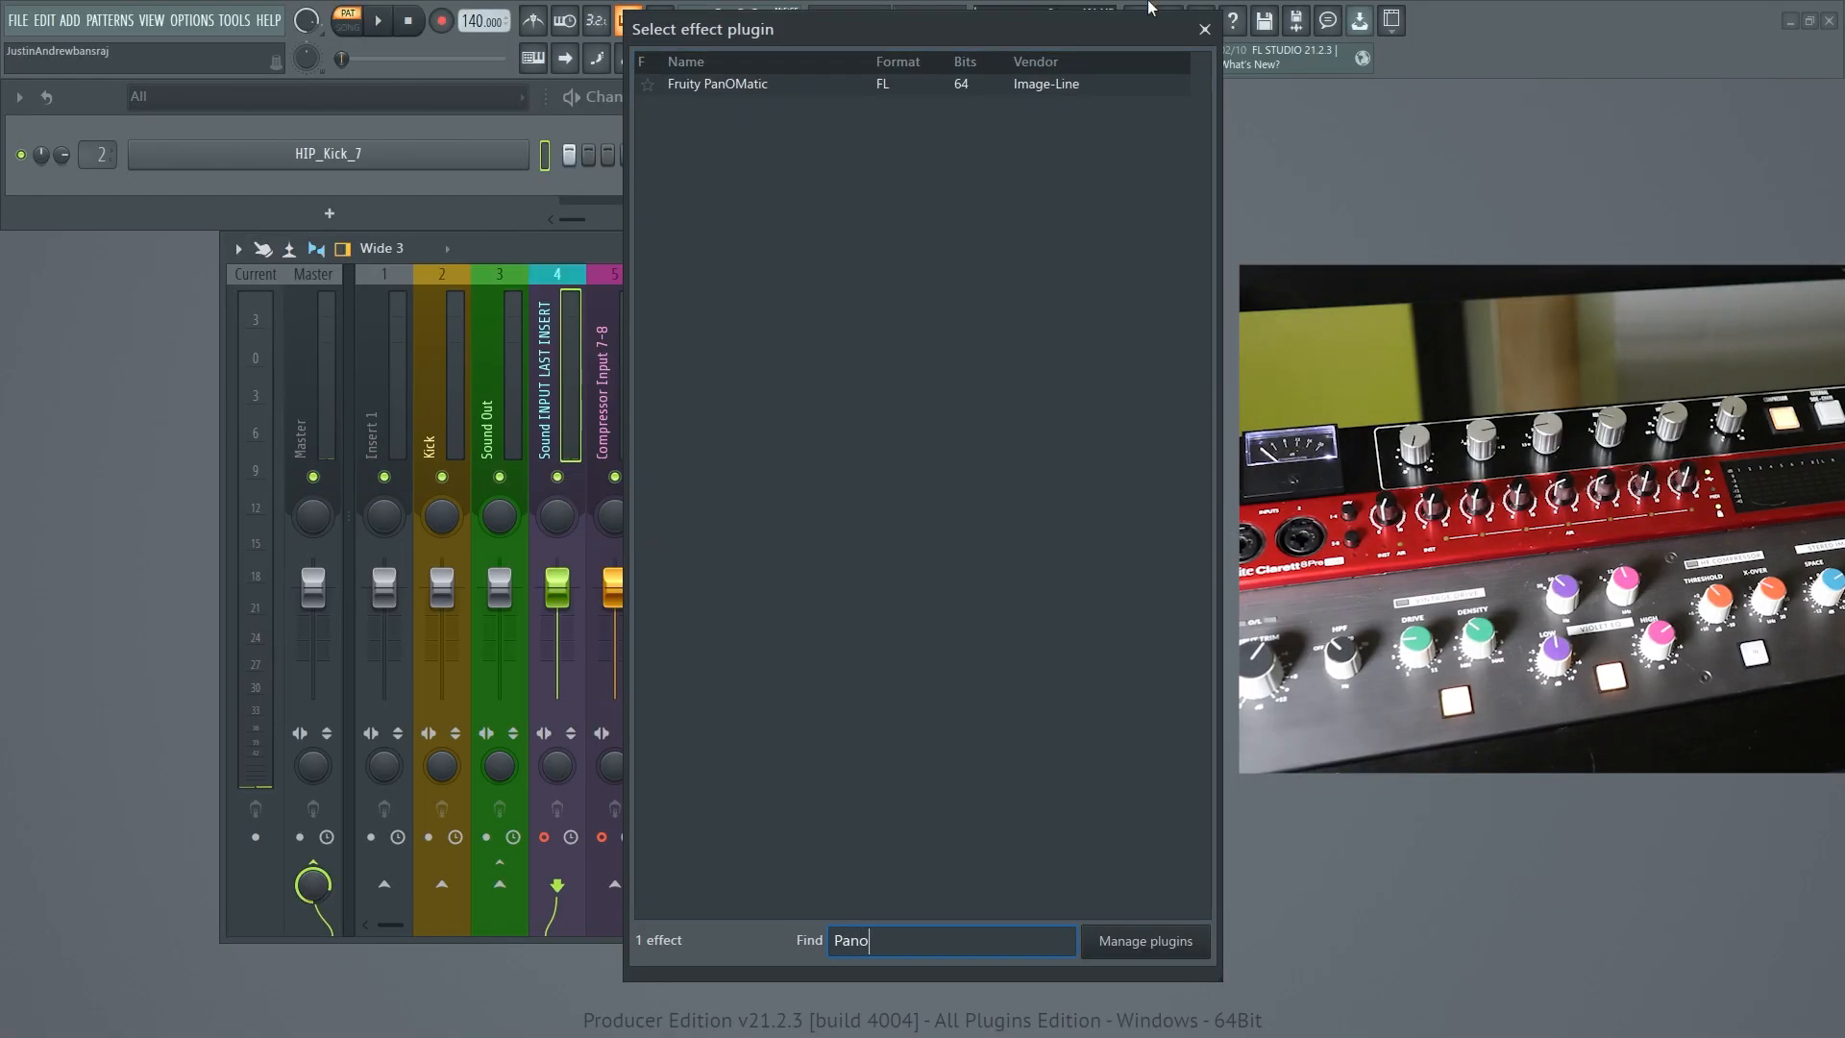
double_click(778, 84)
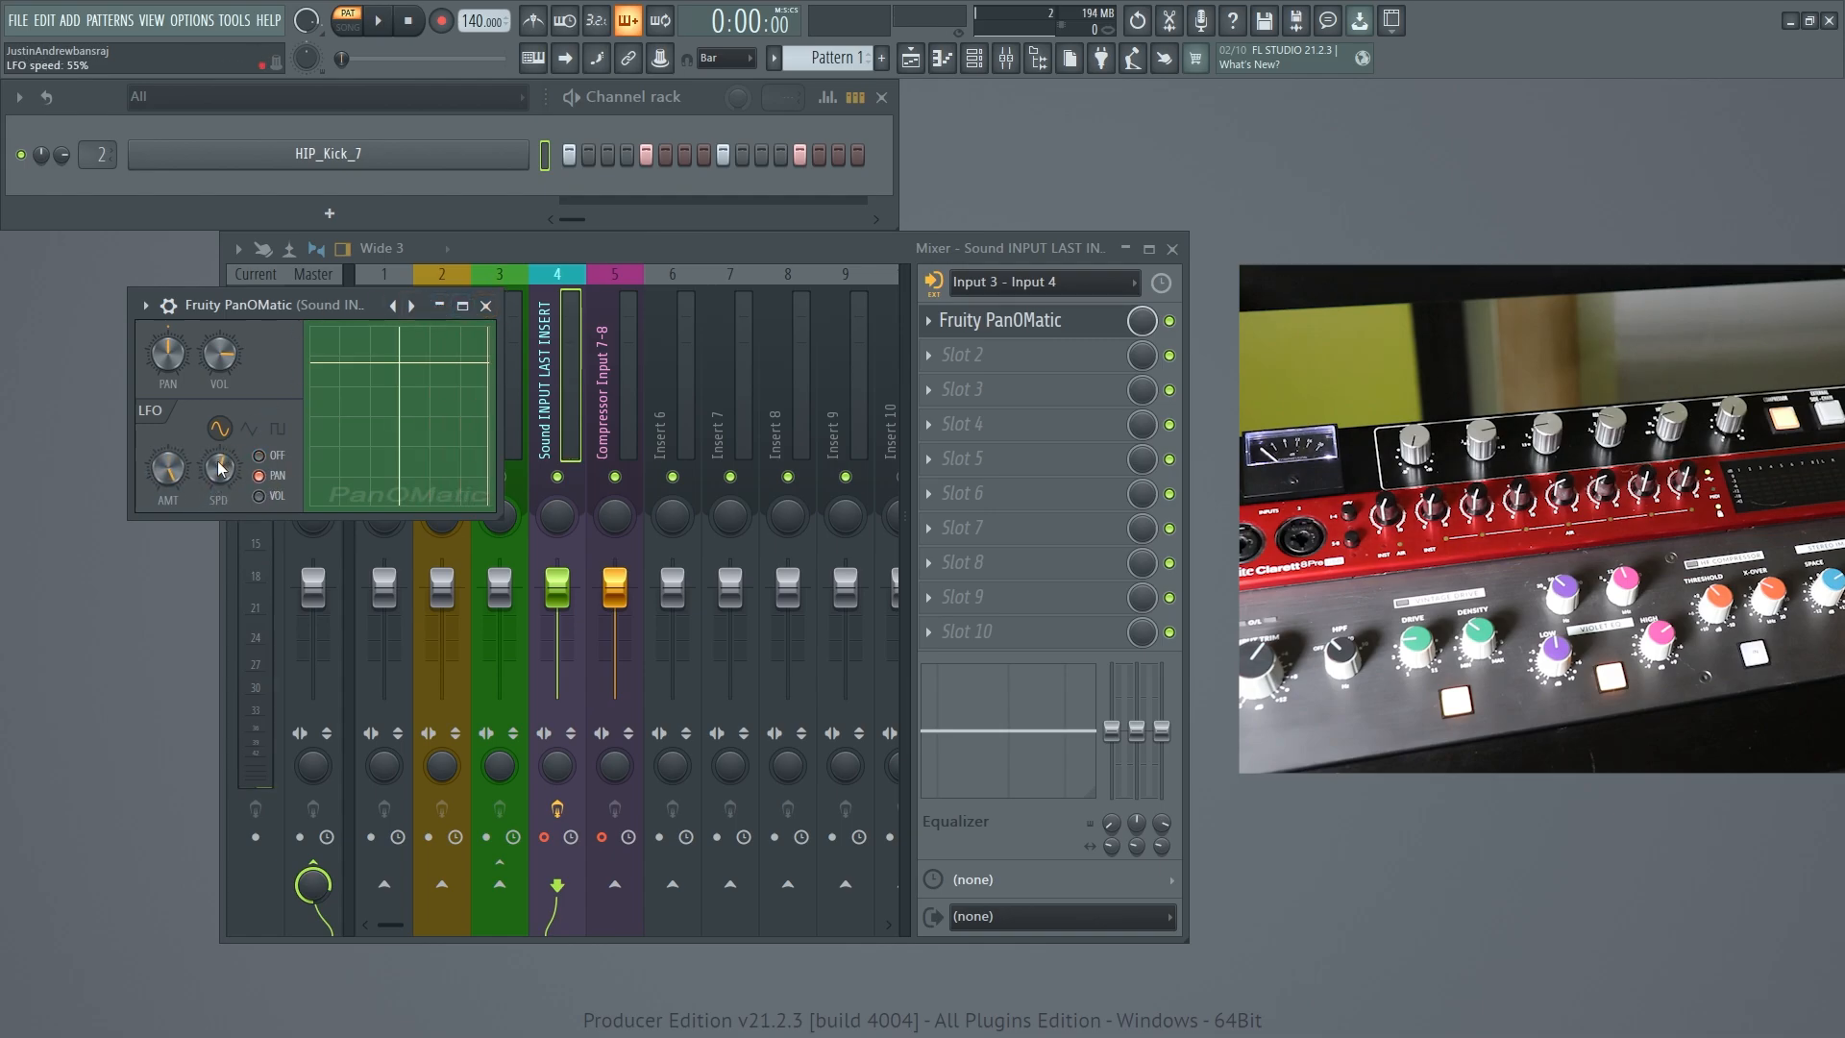
key("space")
left_click_drag(312, 309, 637, 620)
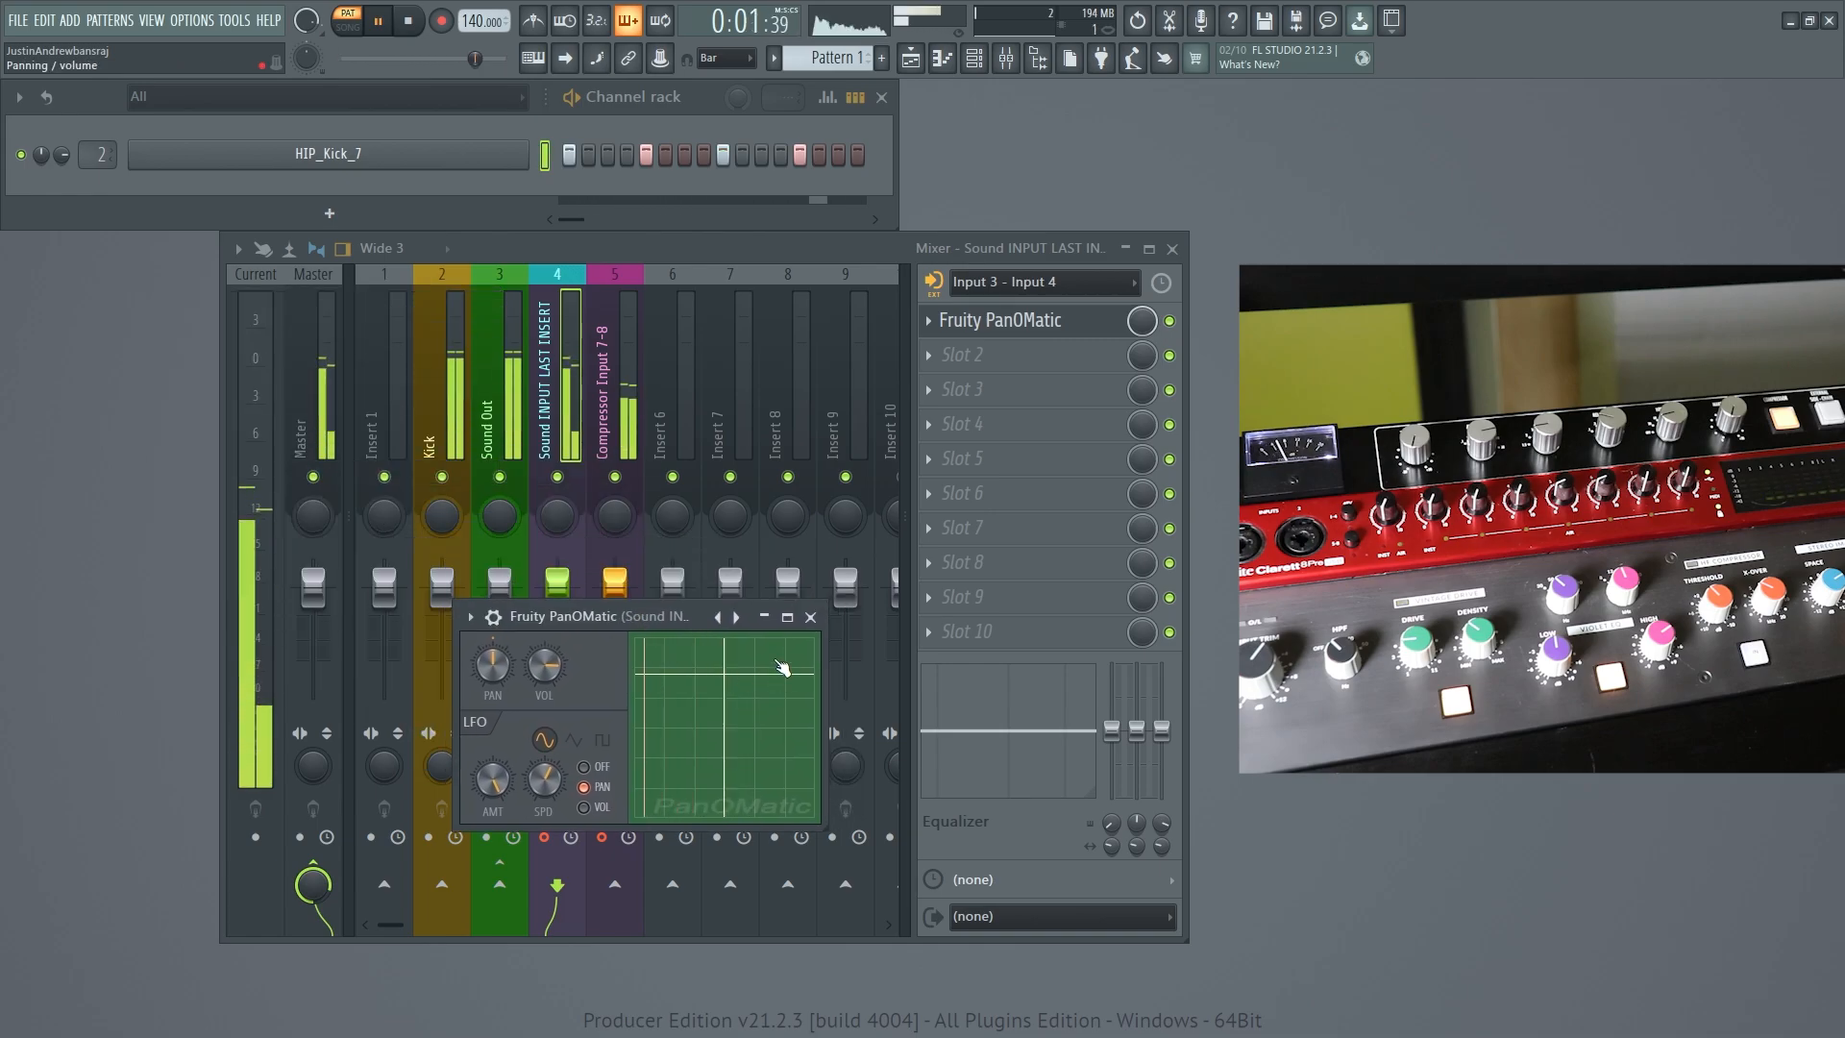
key("space")
- Repeat Pattern 1 across bars 1 to 4 of playlist Track 1 and record the processed audio onto Track 2
key("F5")
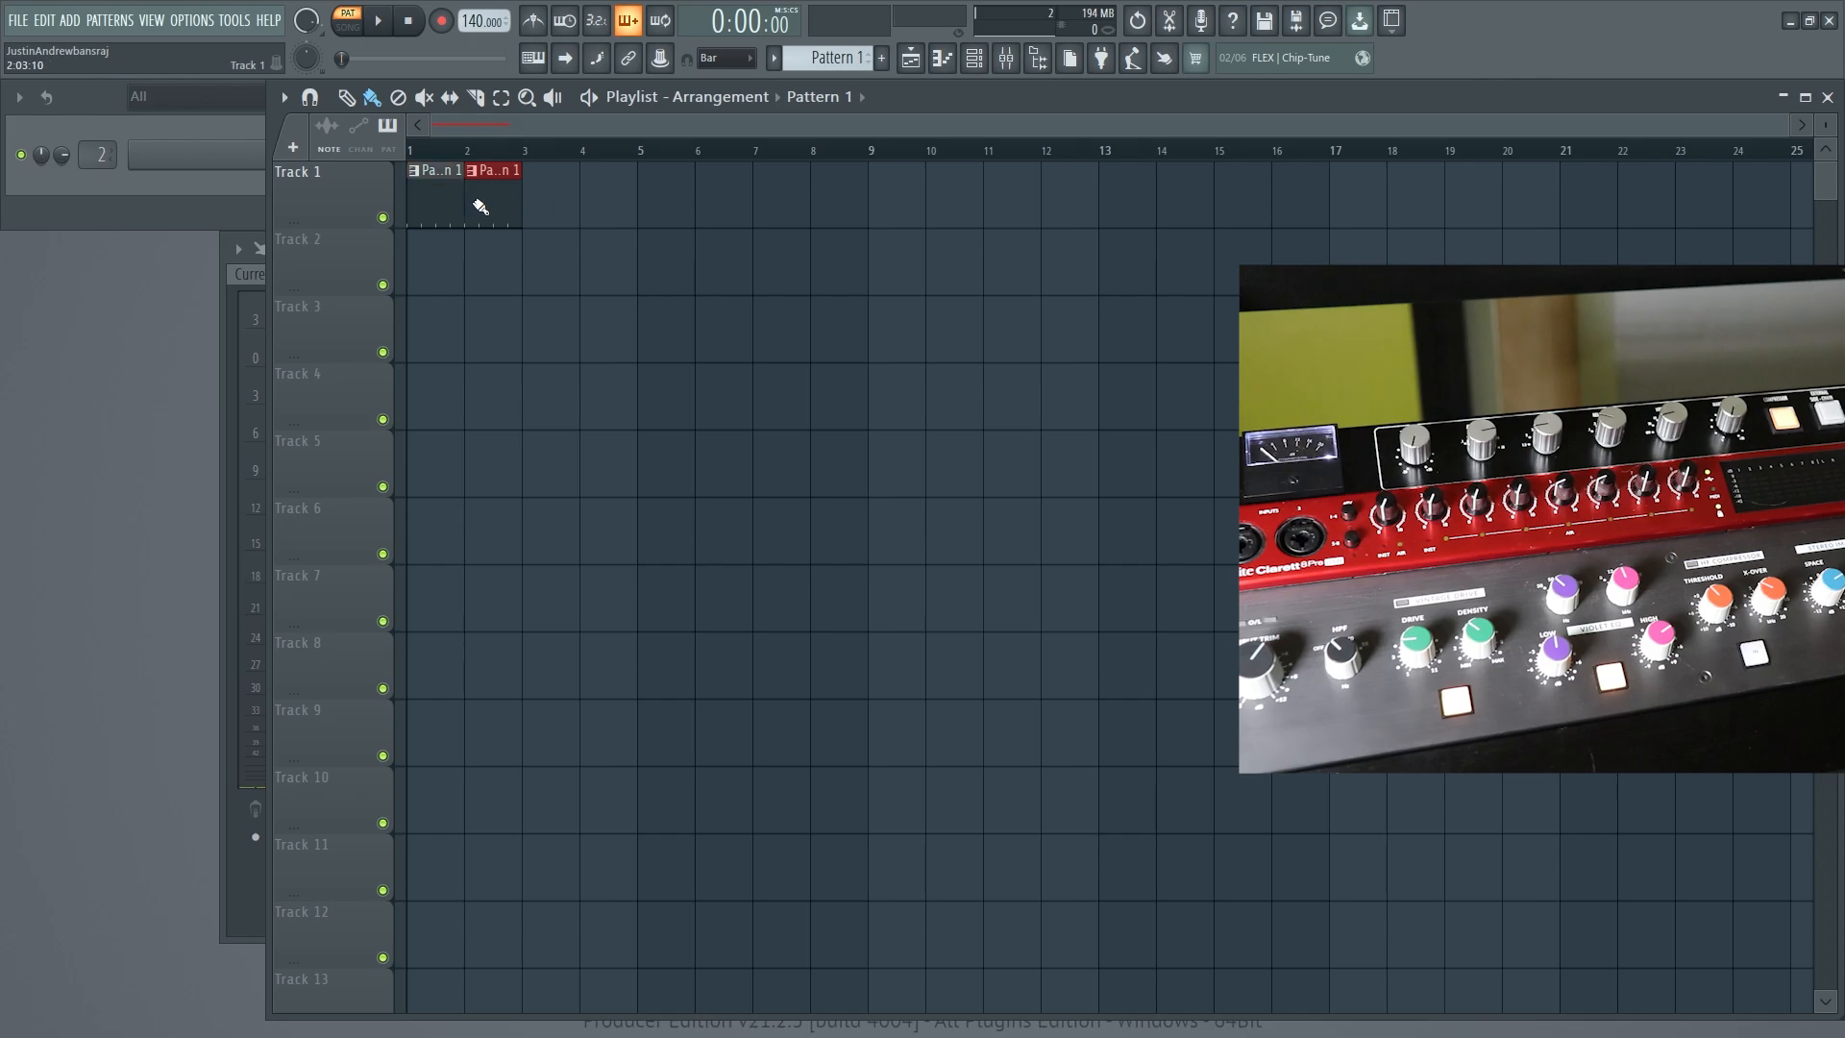
left_click_drag(476, 201, 780, 203)
right_click(643, 378)
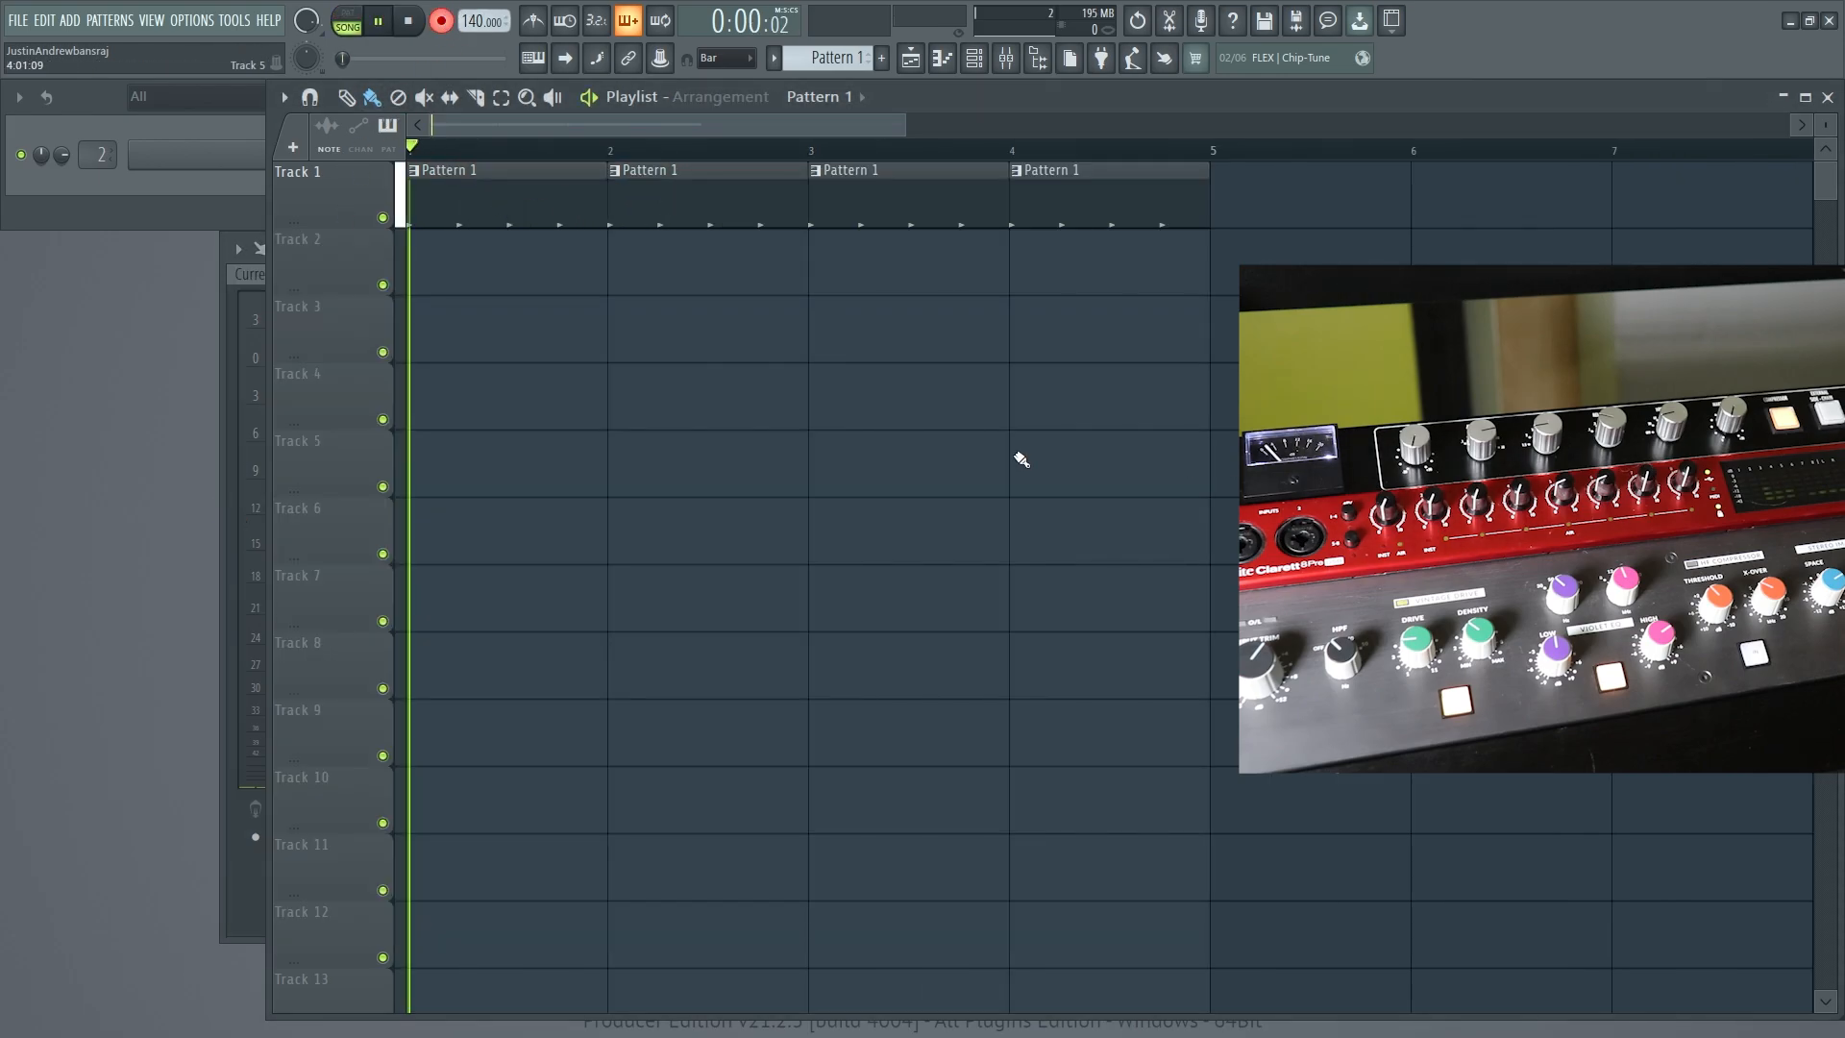
key("space")
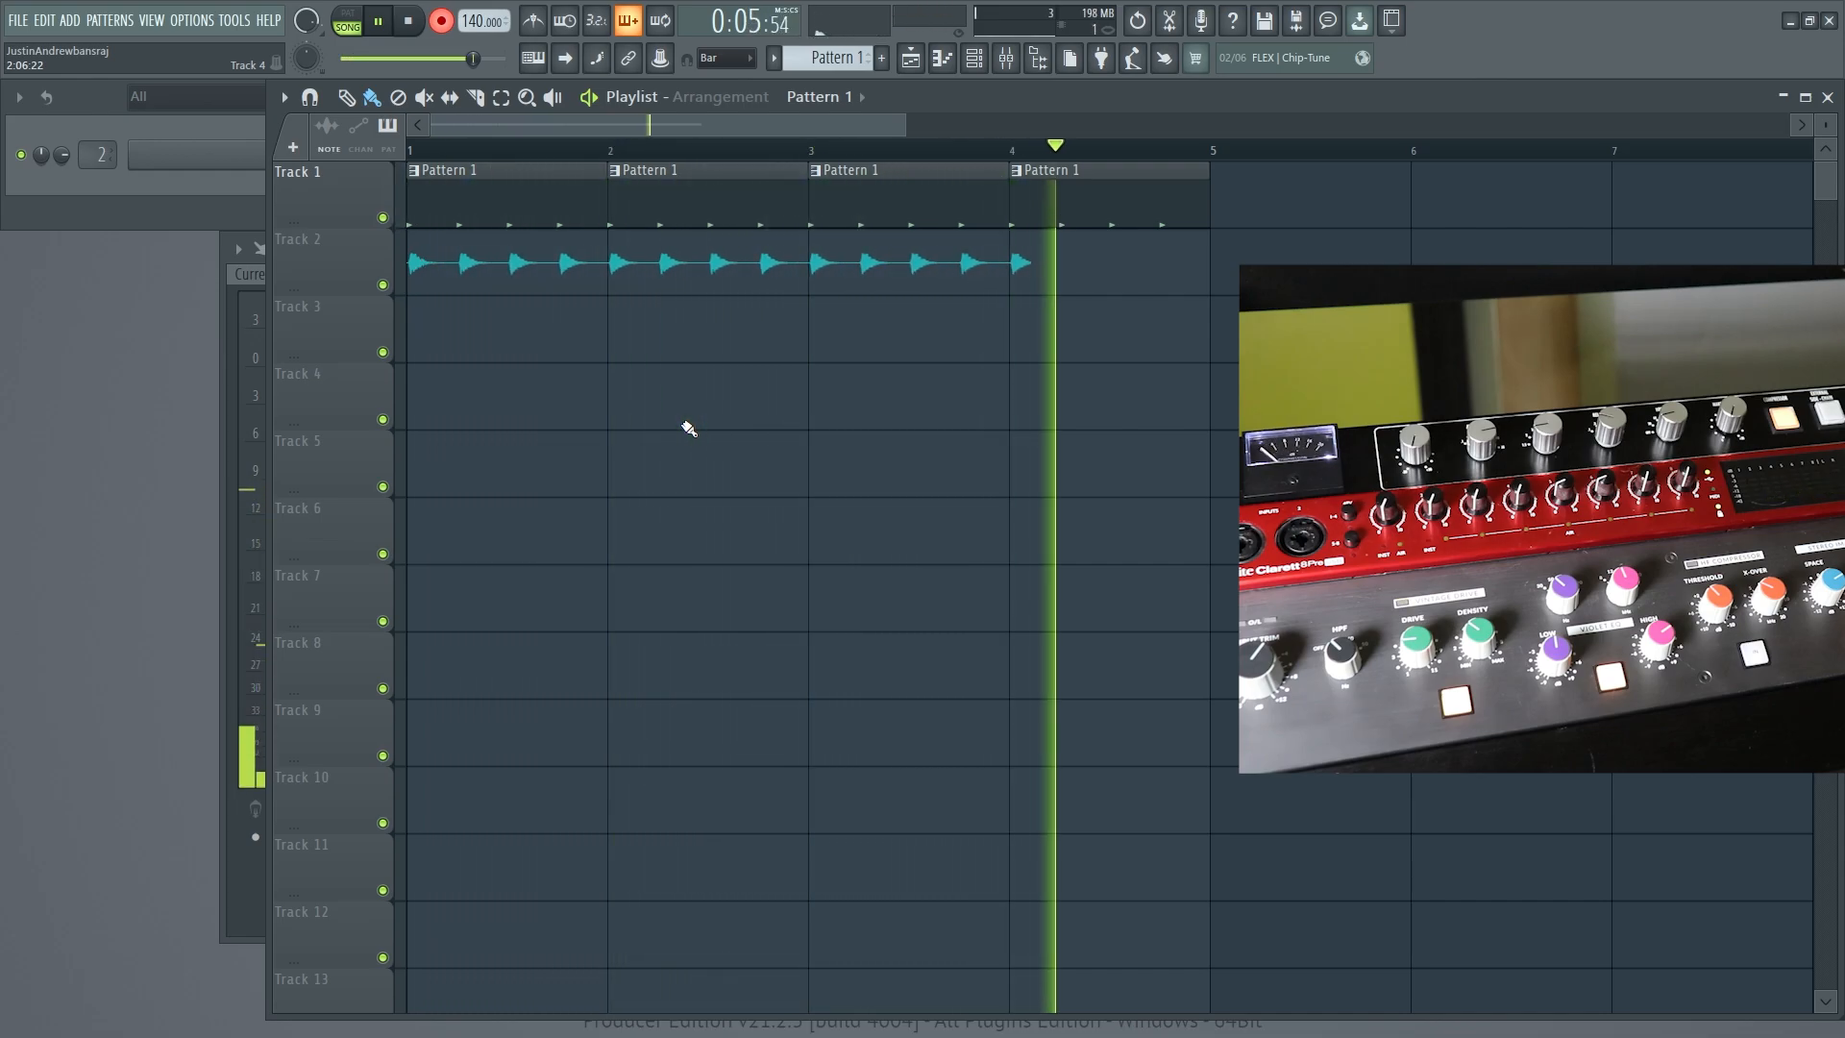
key("space")
- Display the recorded clip's waveform in stereo and unassign the clip from mixer track 4
double_click(552, 285)
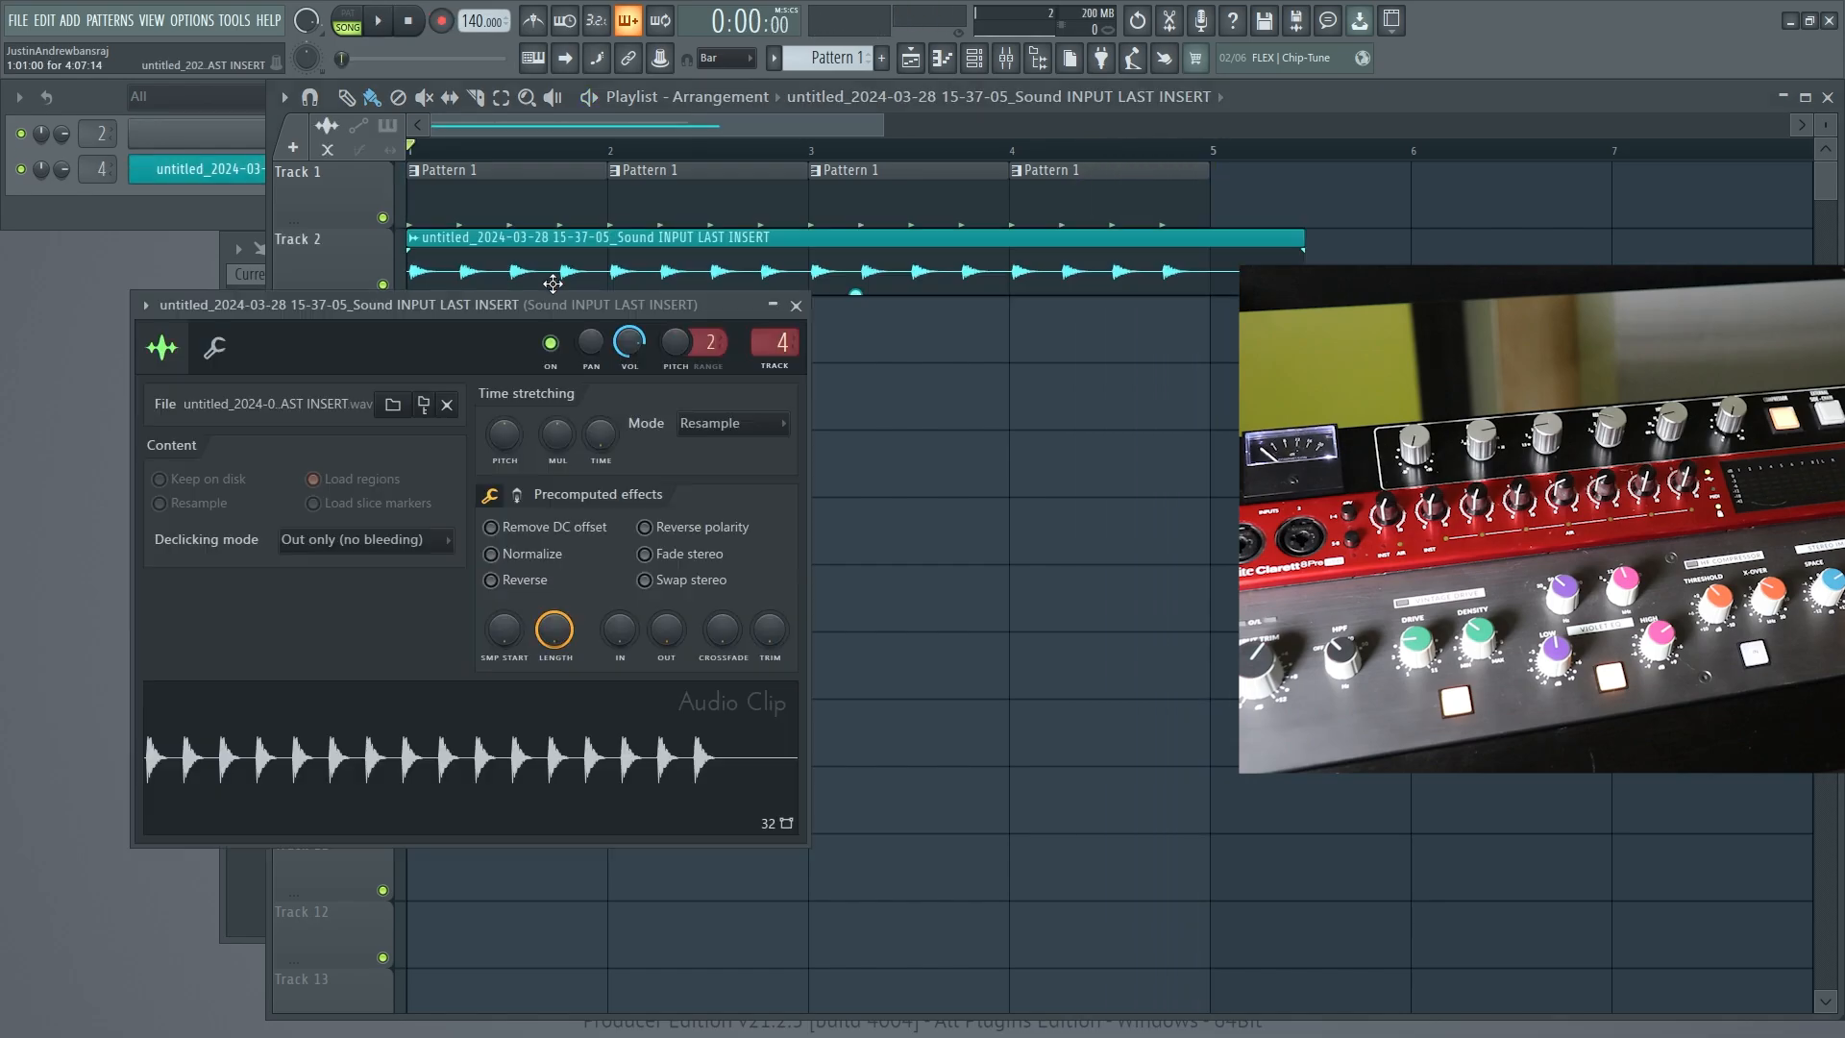
right_click(477, 783)
left_click(531, 1010)
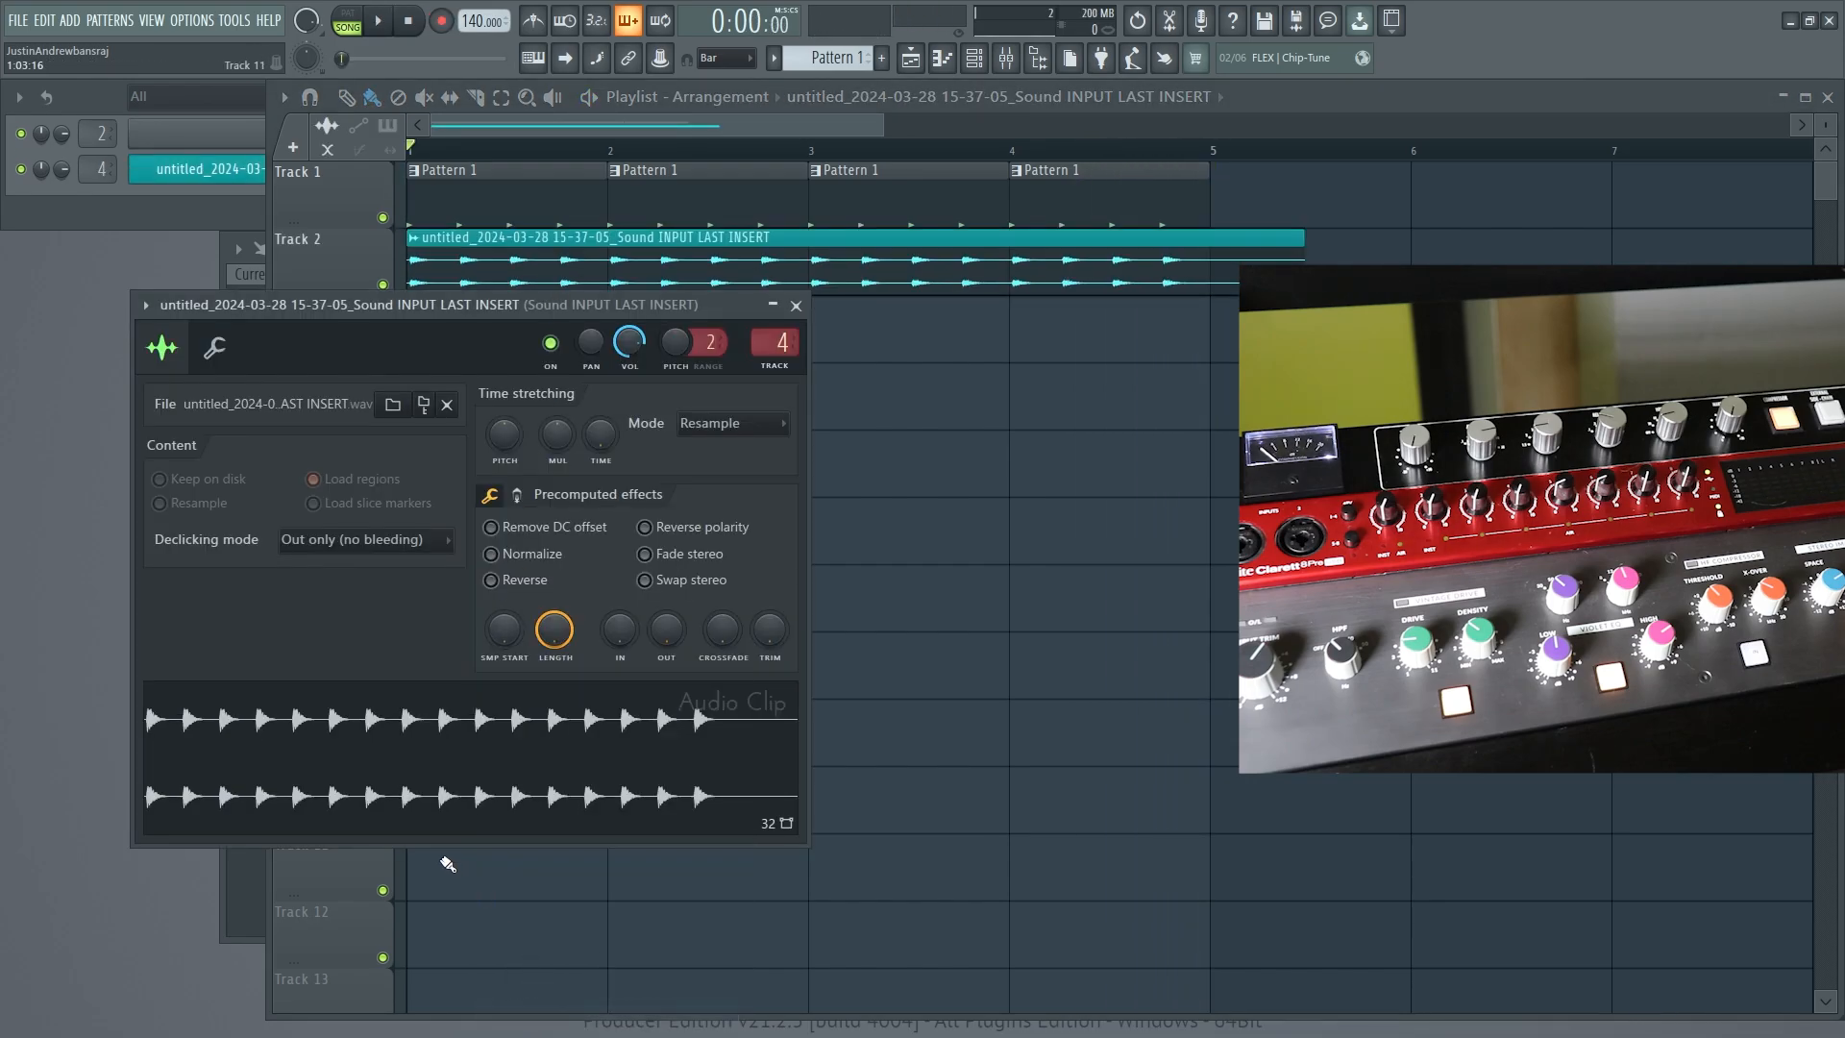
left_click(795, 306)
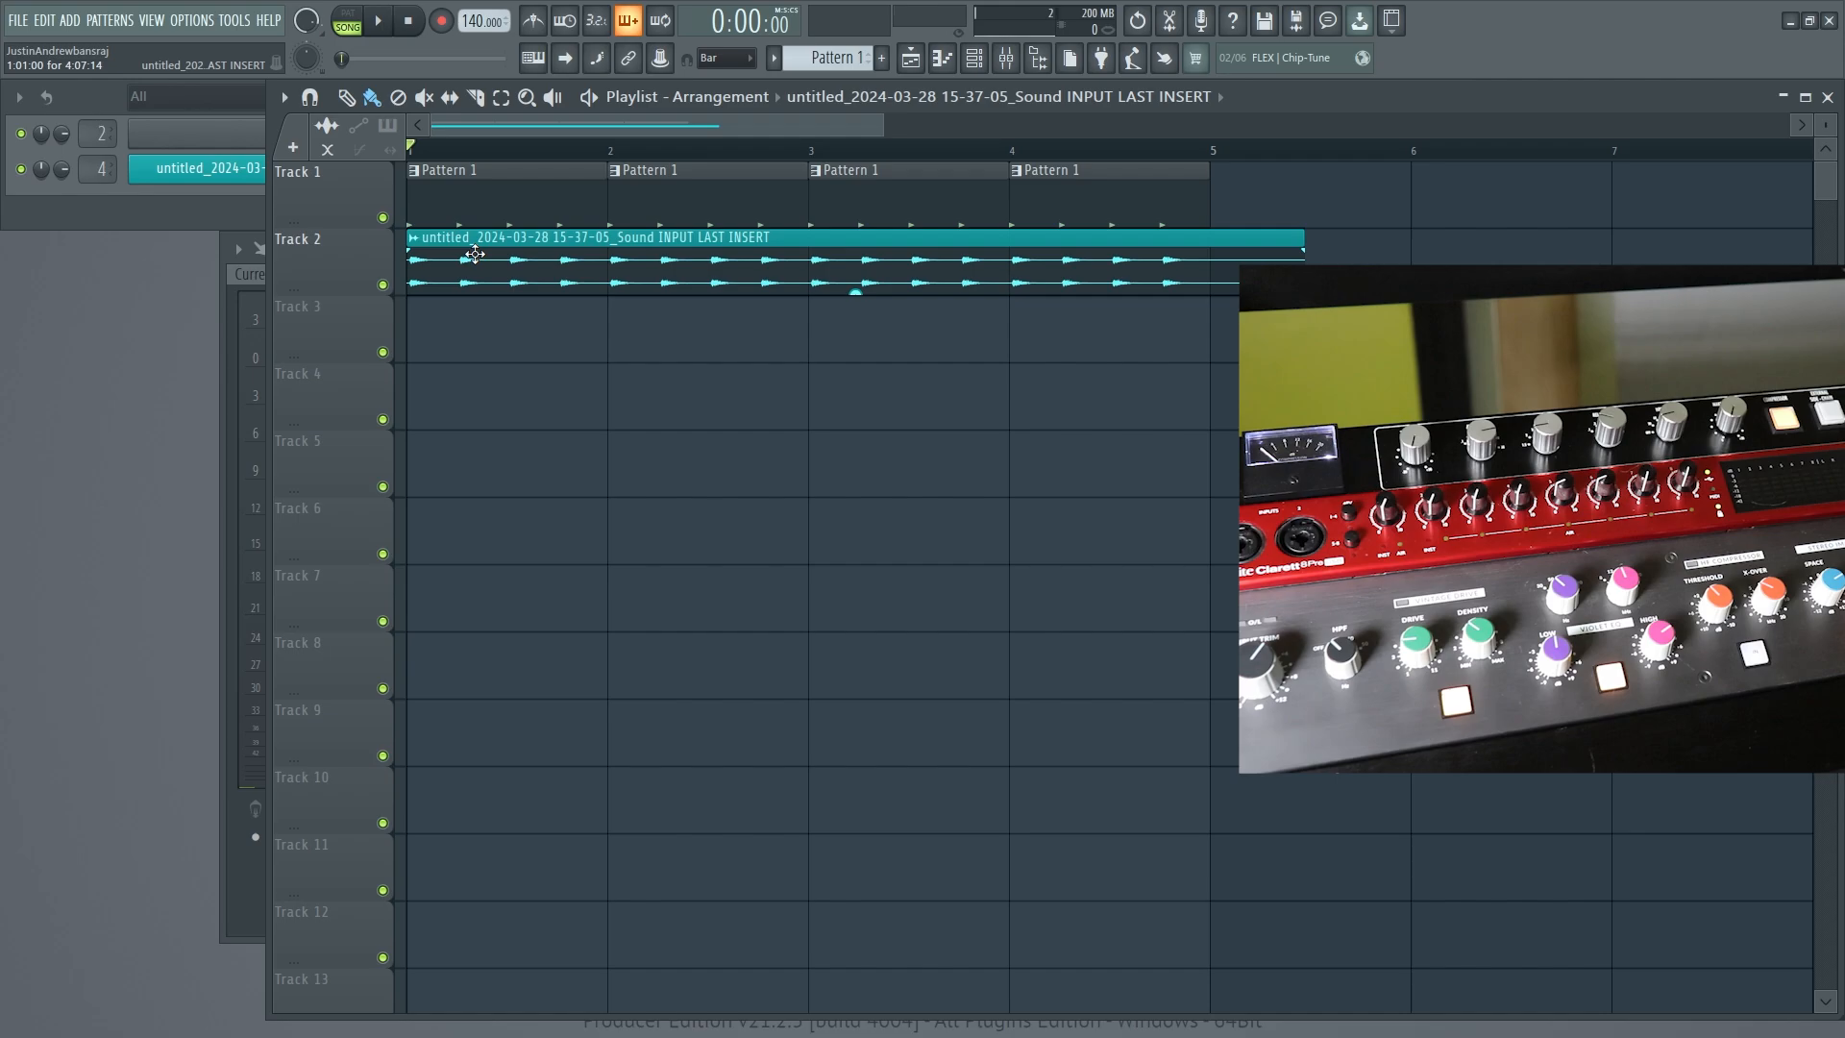
double_click(475, 253)
left_click(797, 306)
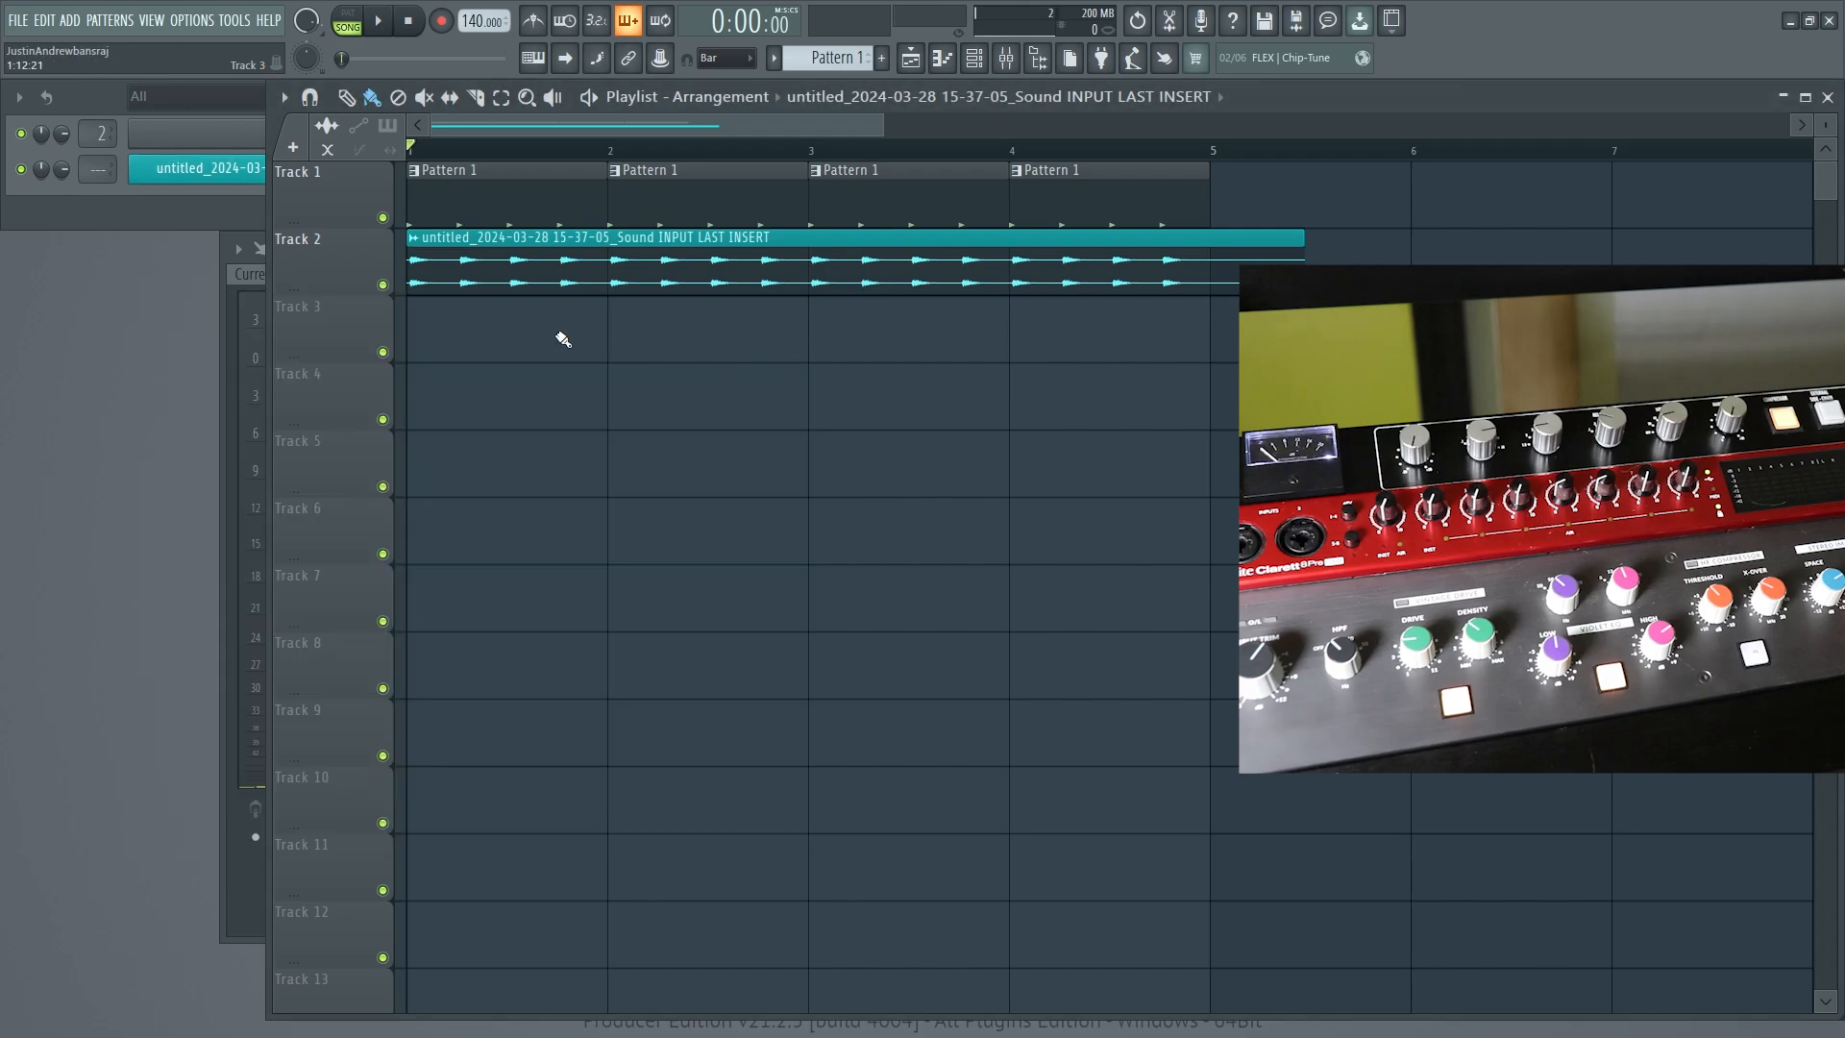
- Solo playlist Track 2 and play back the recorded audio clip
right_click(384, 285)
key("space")
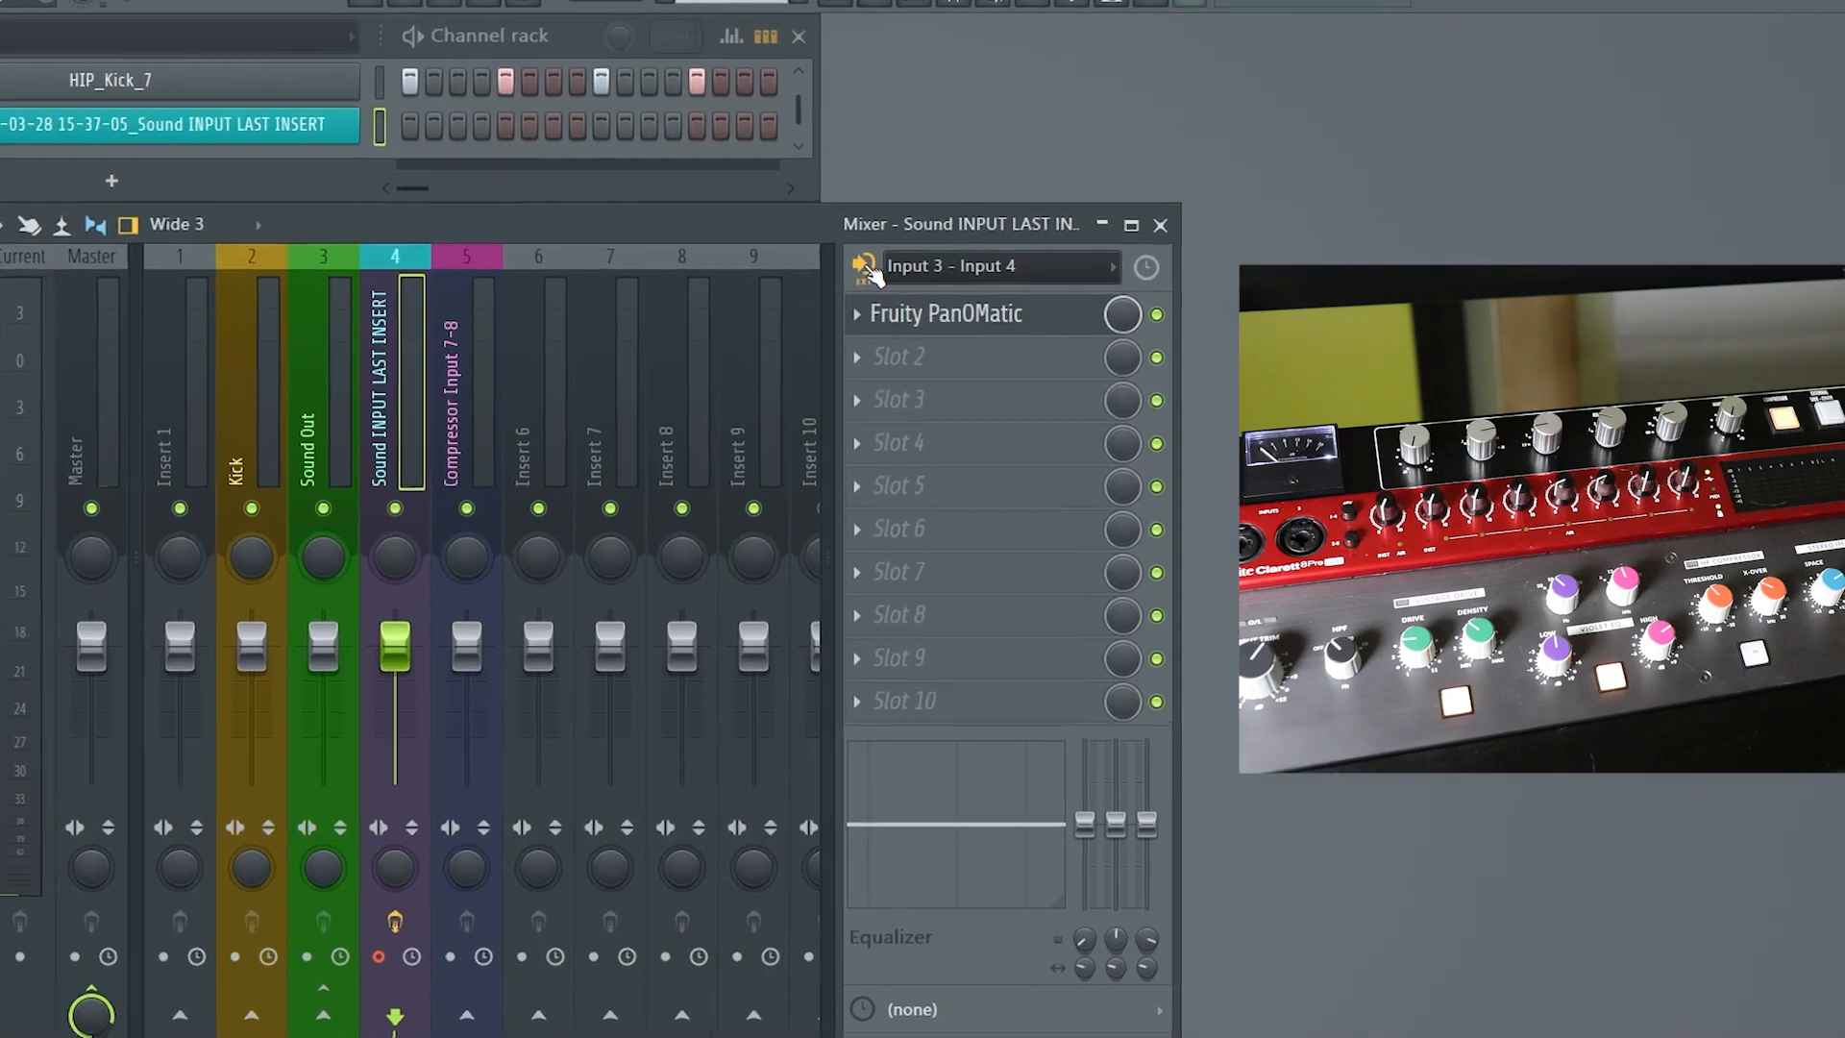
- Inspect the audio input settings of the Sound INPUT LAST INSERT track
left_click(910, 278)
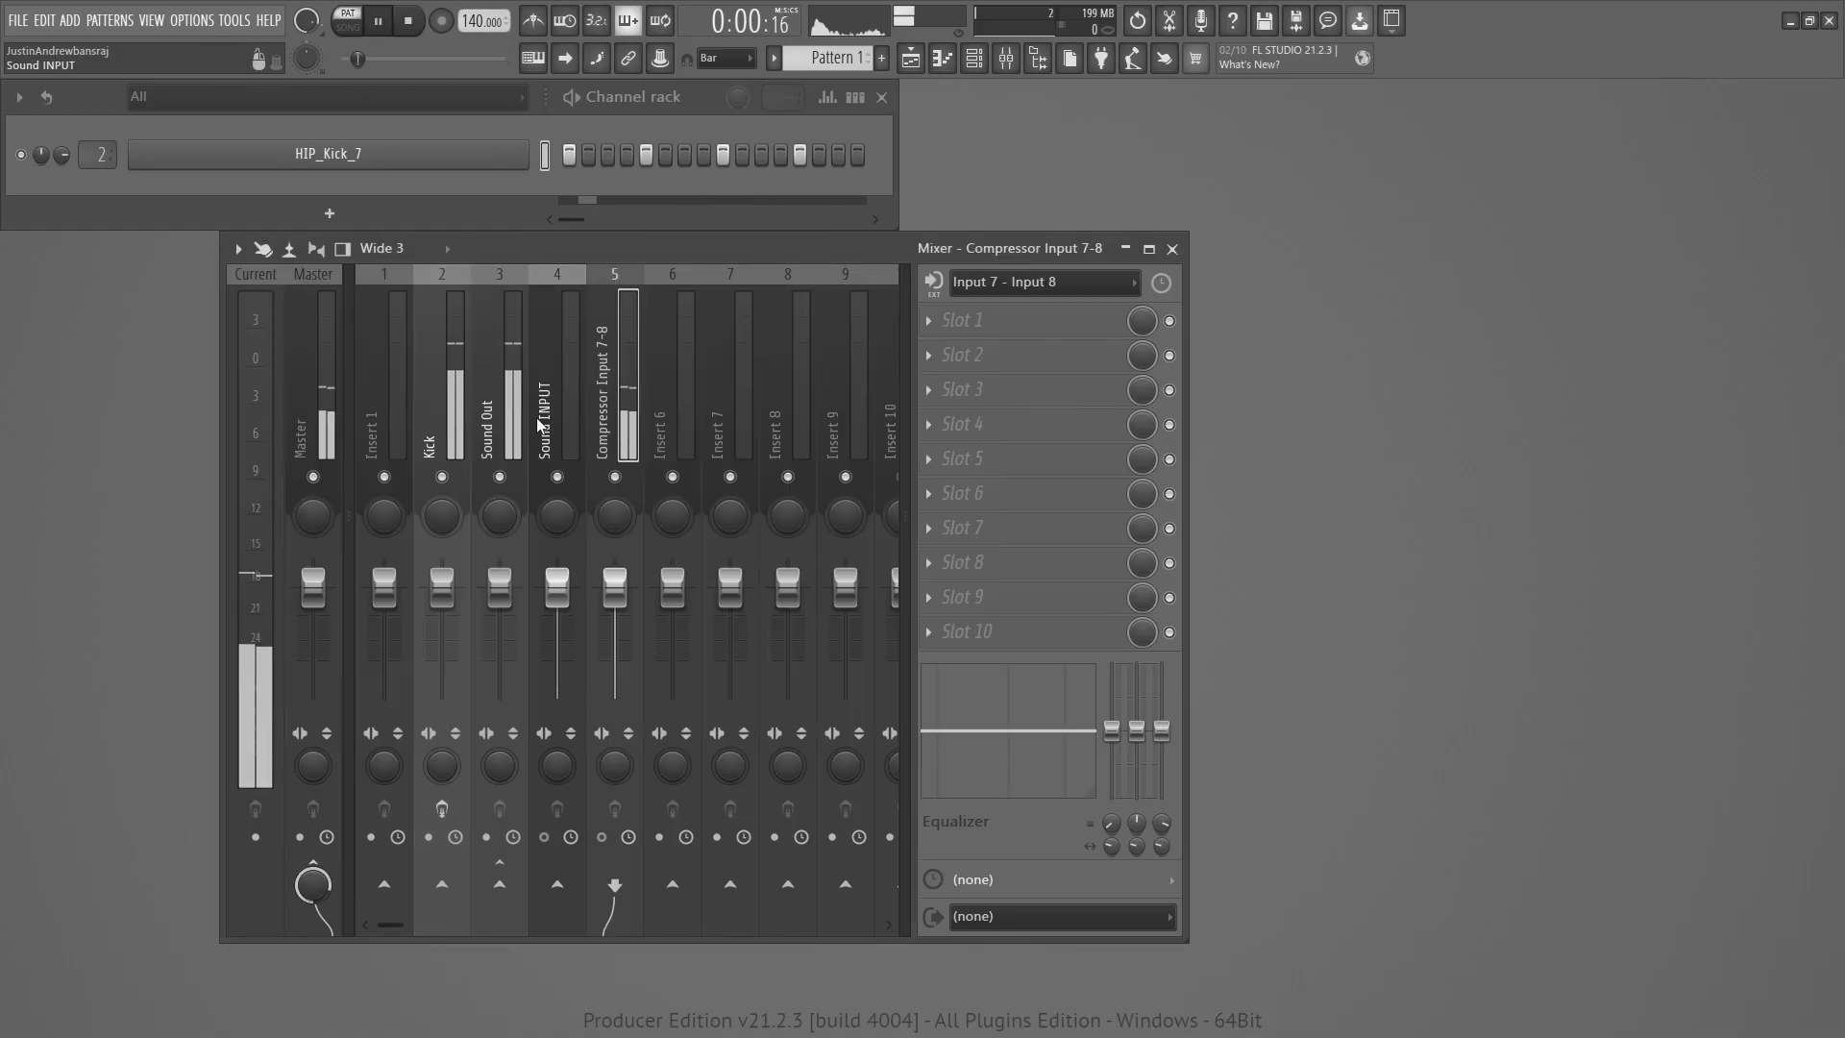
- Check the Sound Out track's routing and apply the Poly Chorus preset to Fruity Chorus on the Compressor Input 7-8 track
left_click(492, 403)
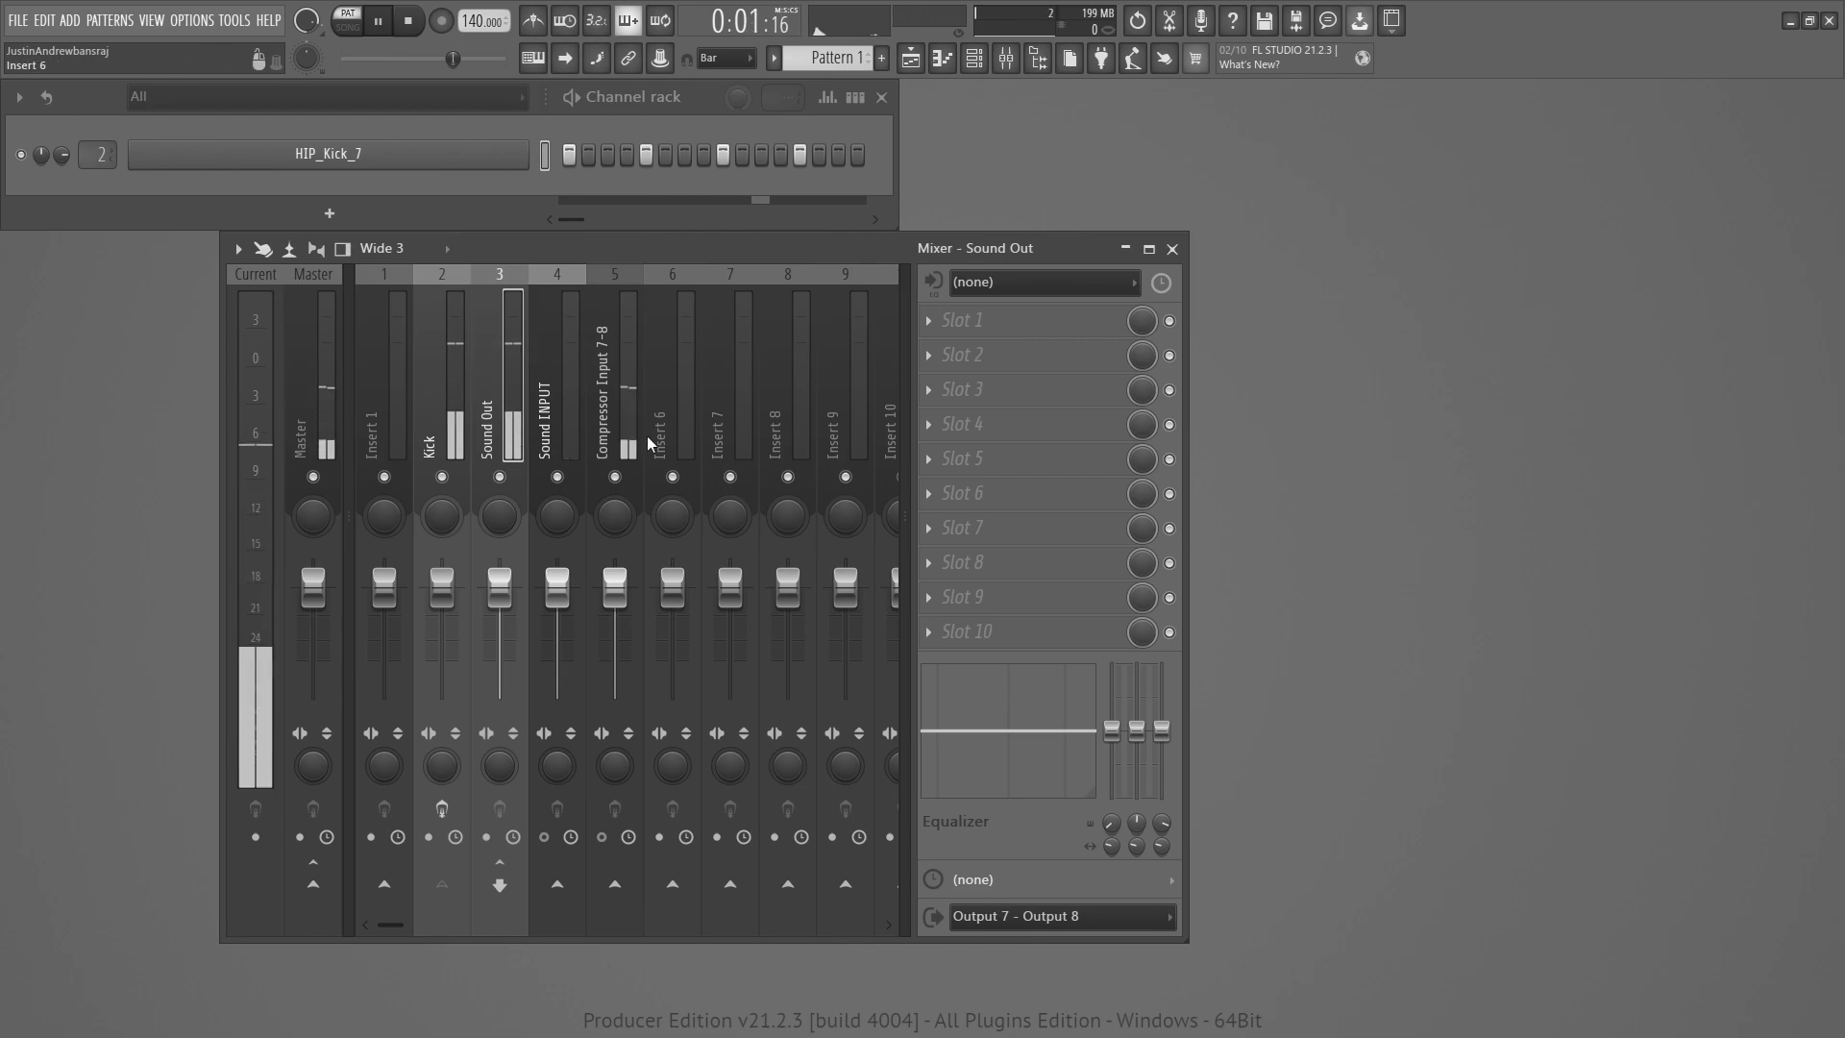
left_click(607, 394)
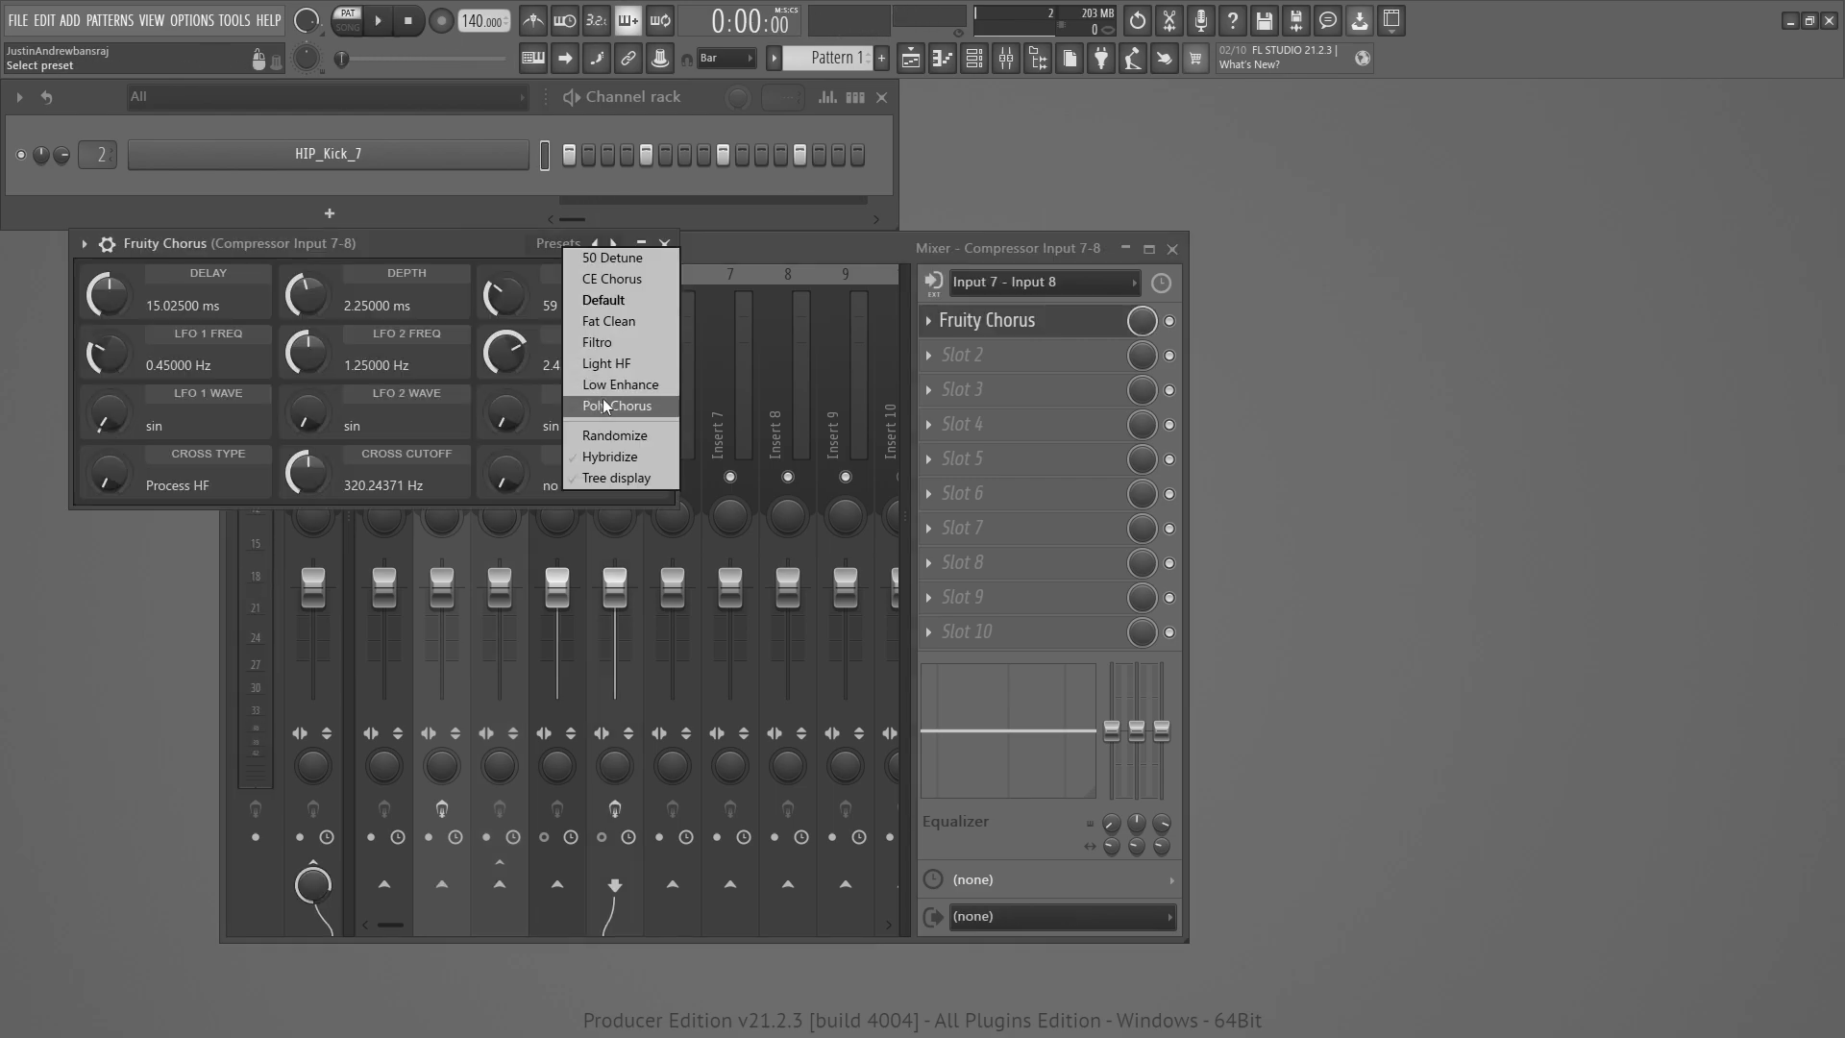
left_click(618, 406)
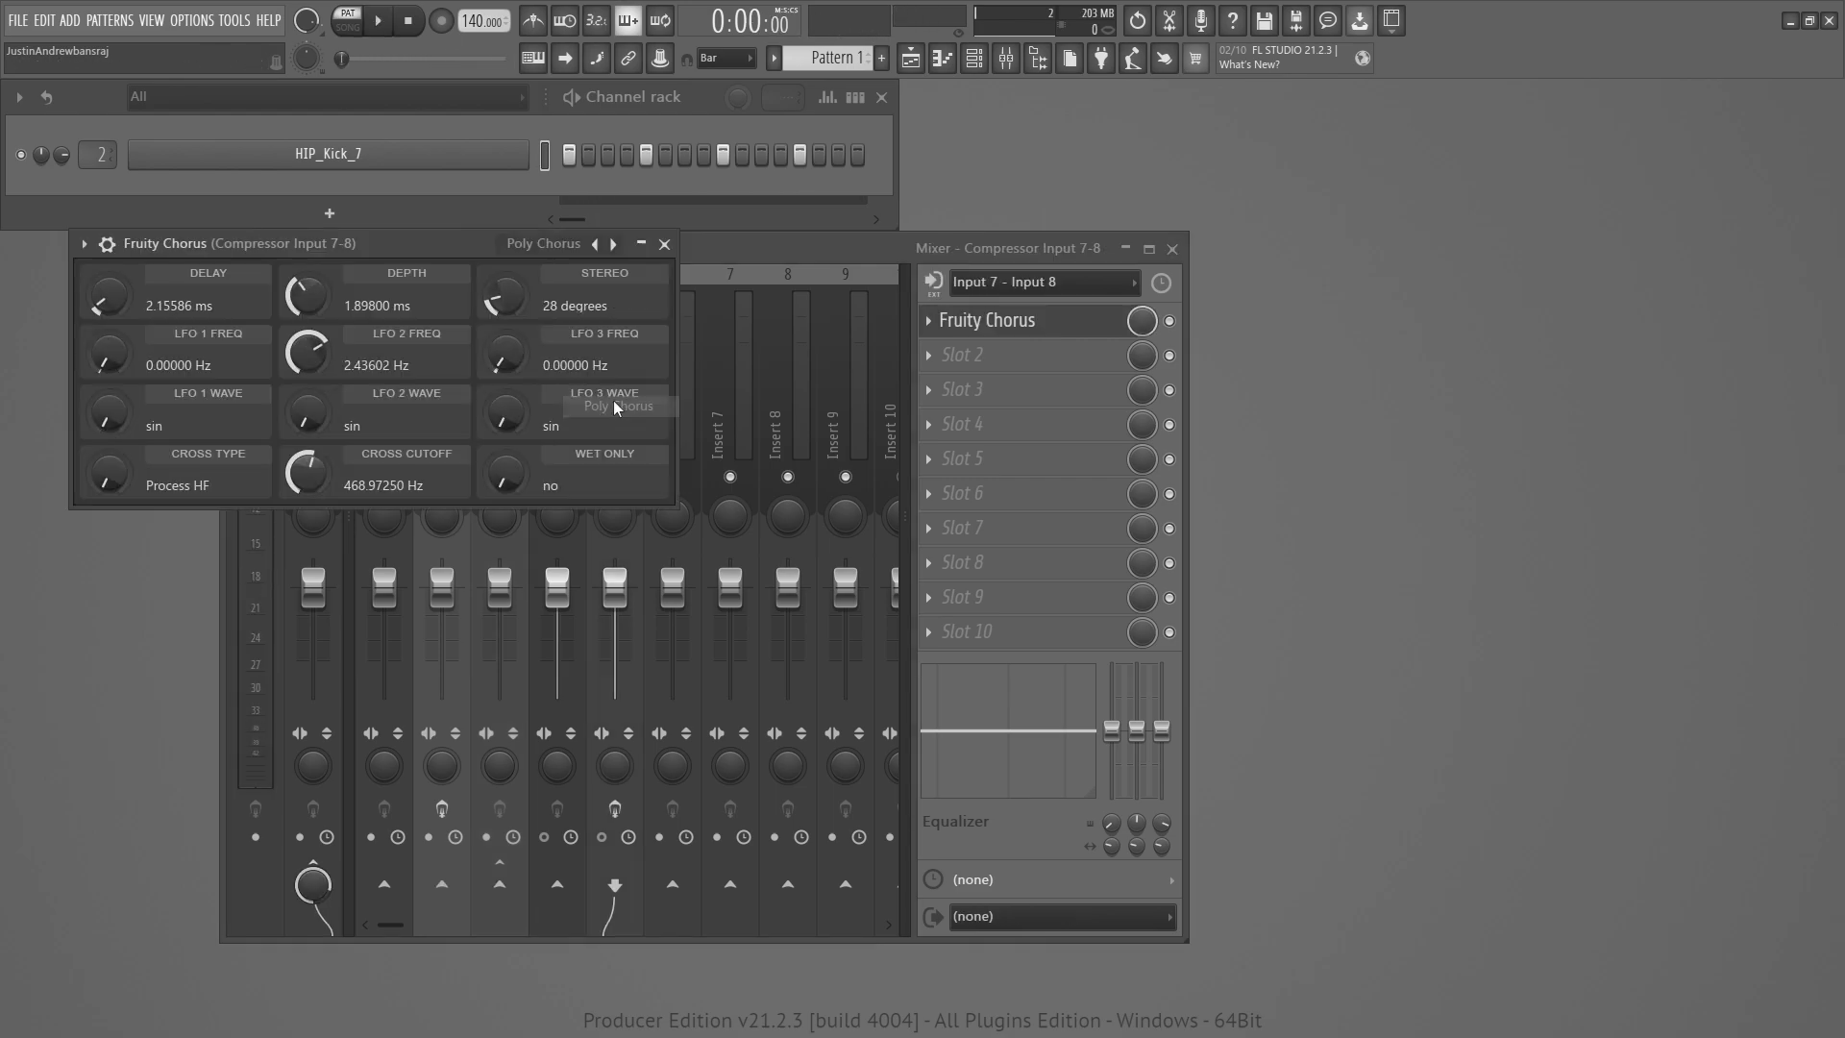
left_click_drag(618, 243, 808, 534)
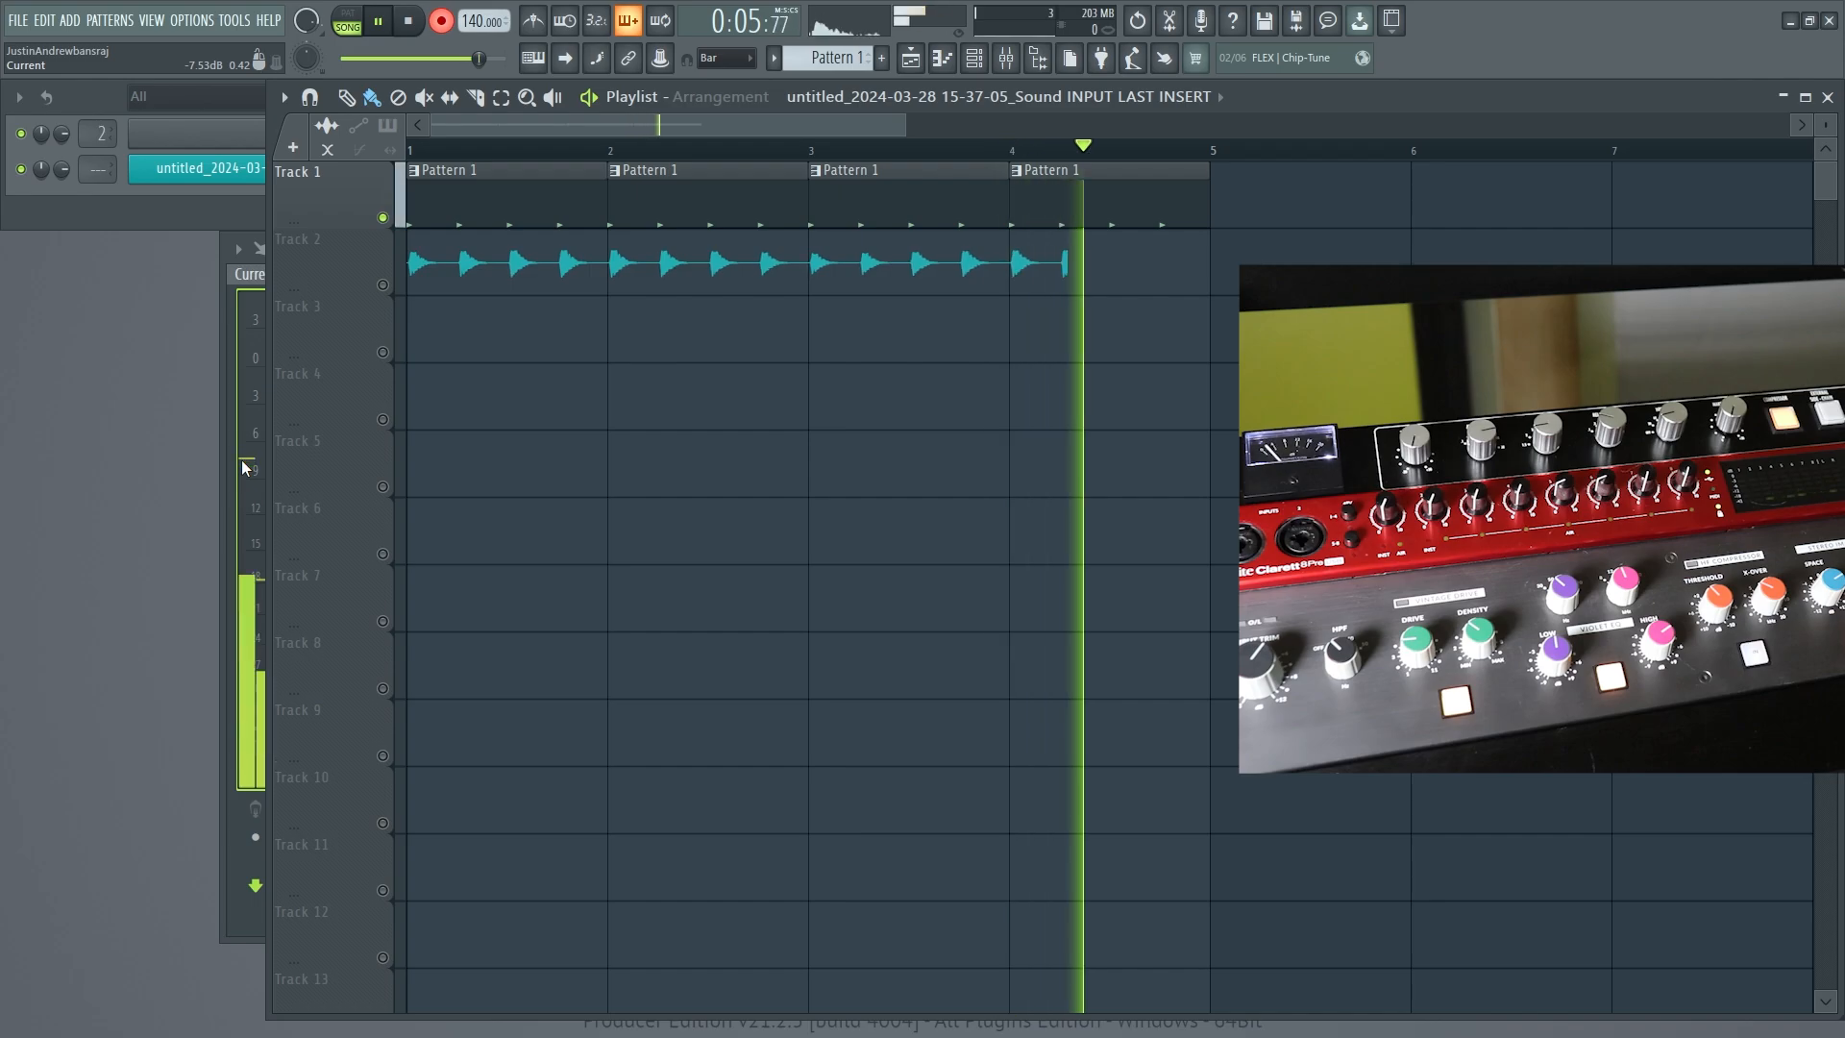
- Stop recording the processed pattern audio onto playlist Track 2
key("space")
key("space")
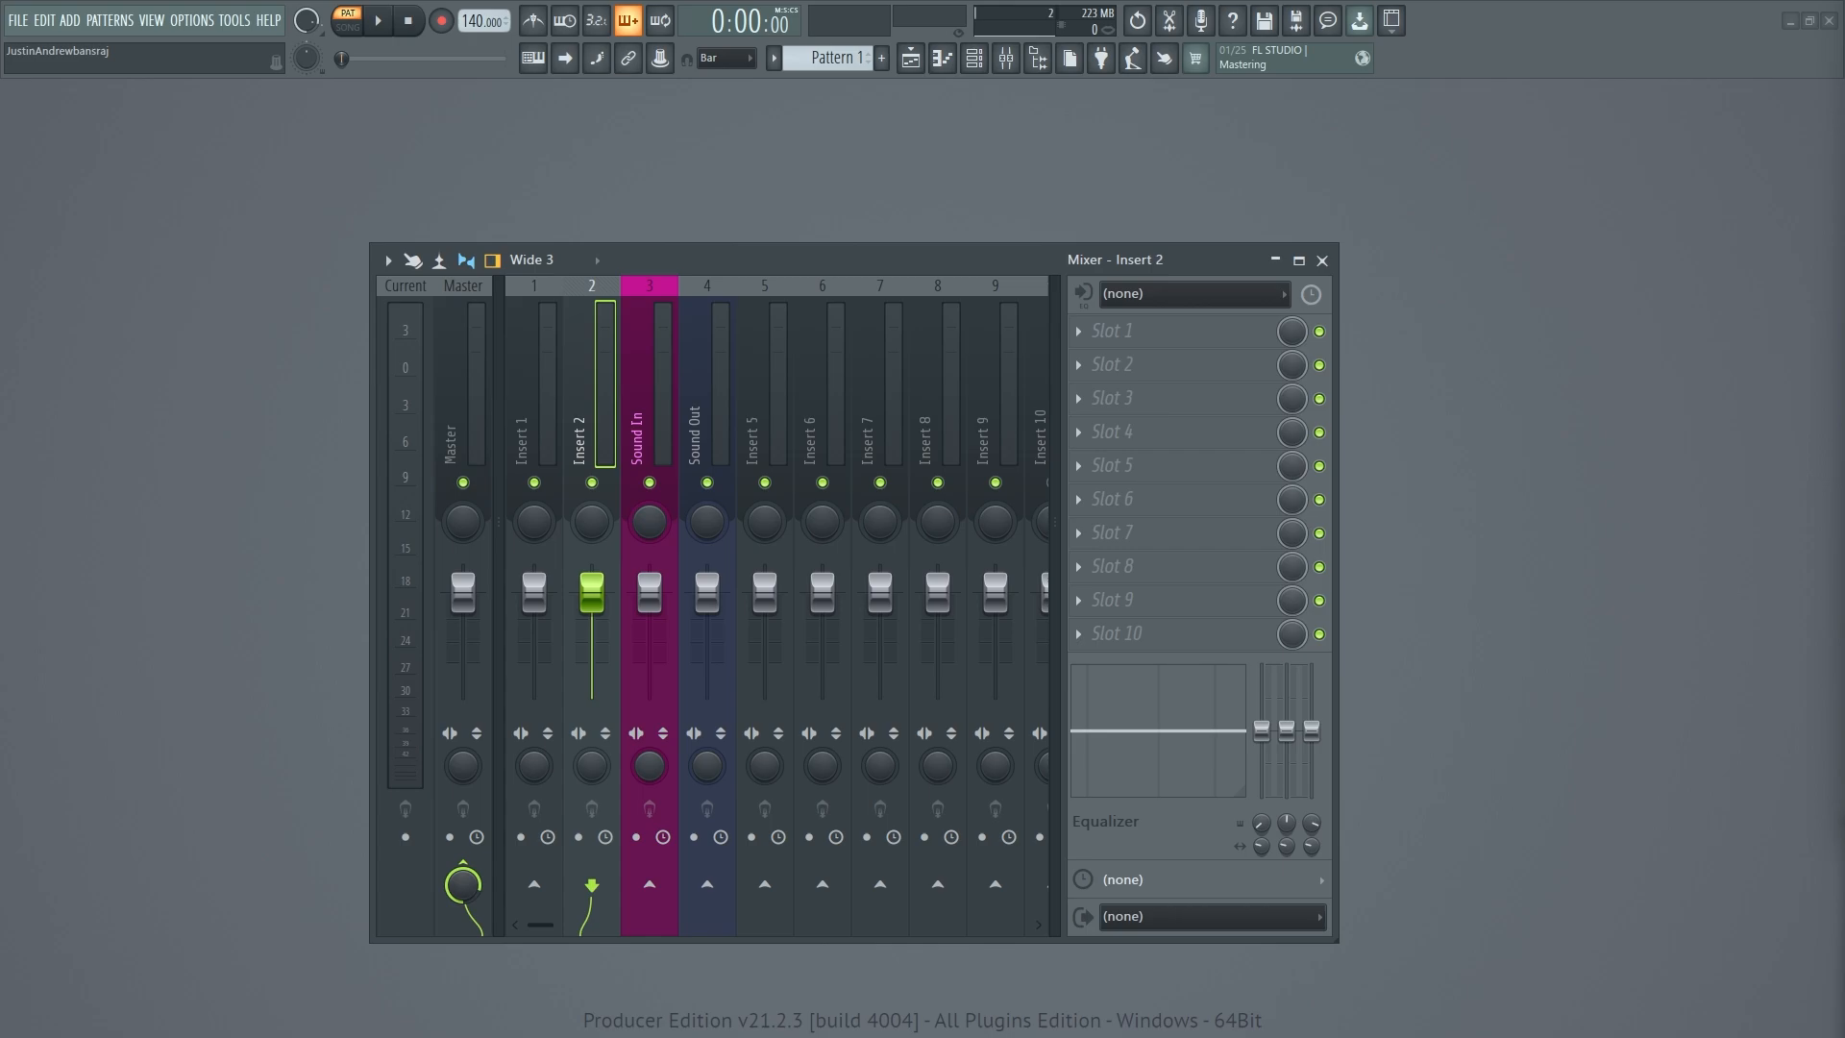
- Mute the Master track and play the pattern to compare the Sound In and Sound Out tracks' signals and routing
left_click(727, 405)
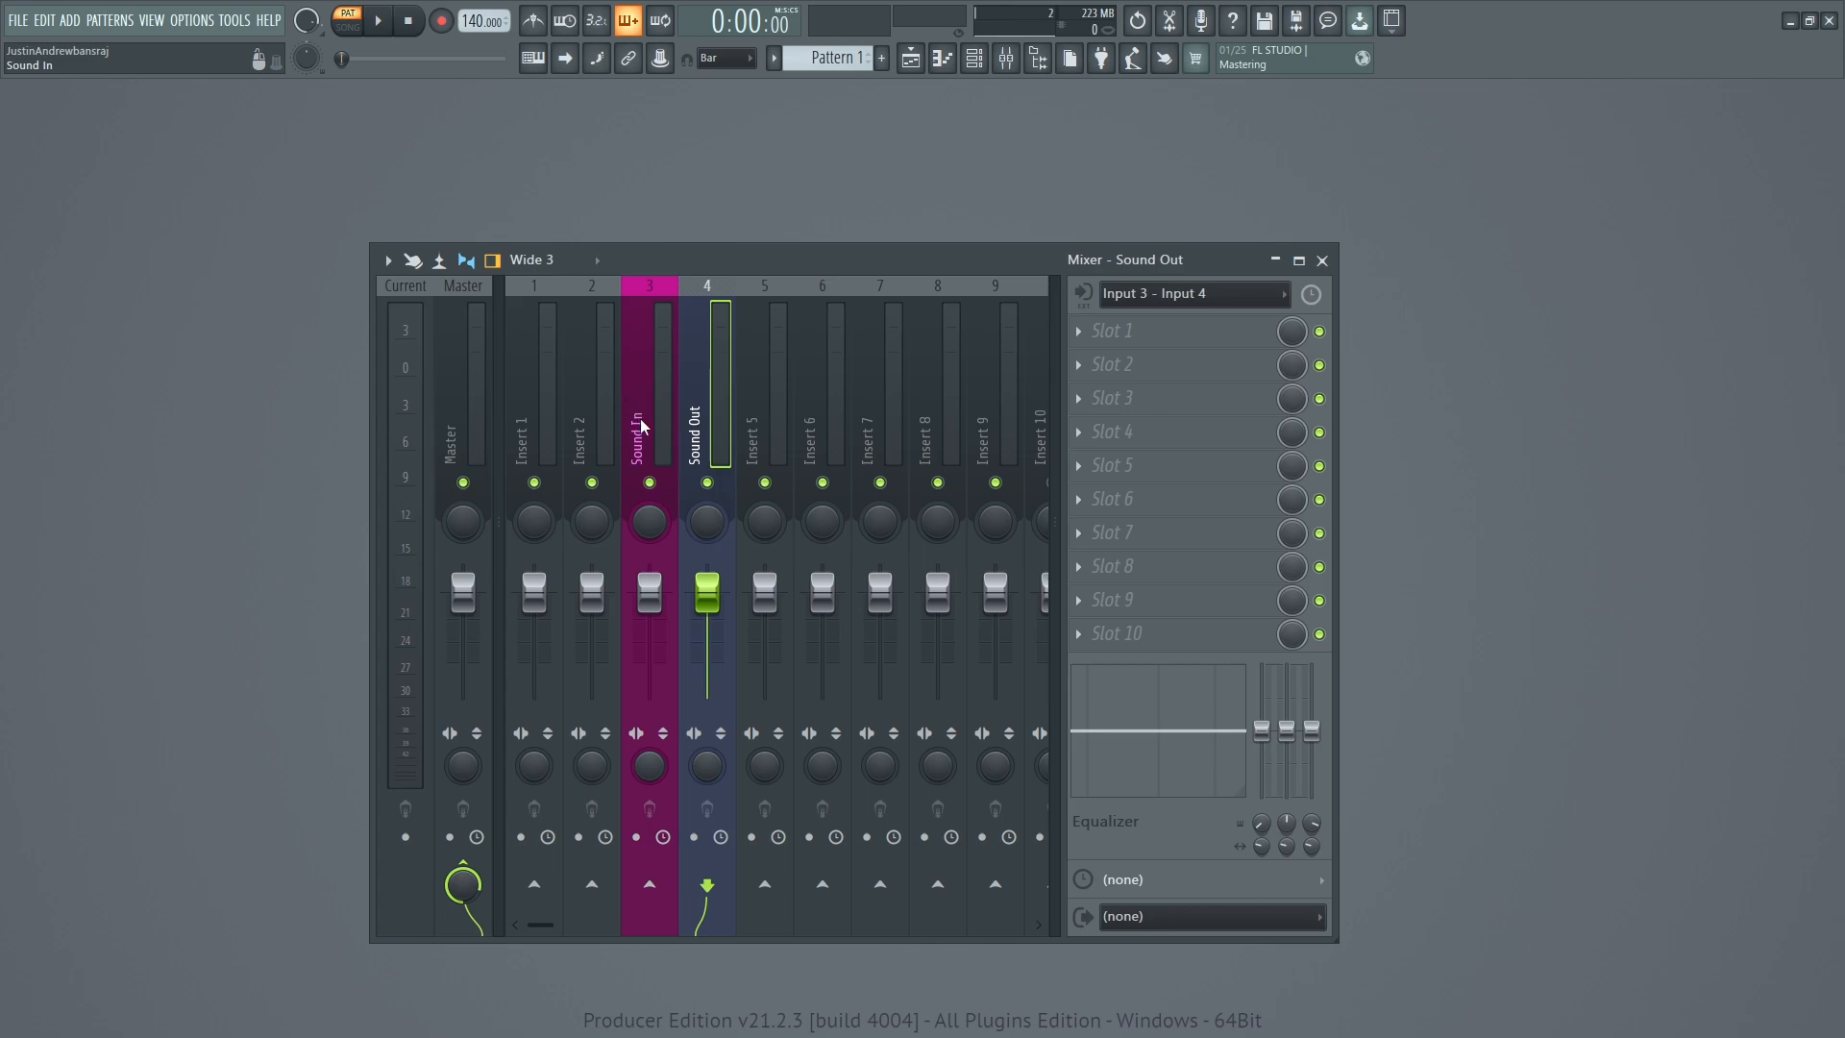
left_click(464, 483)
key("space")
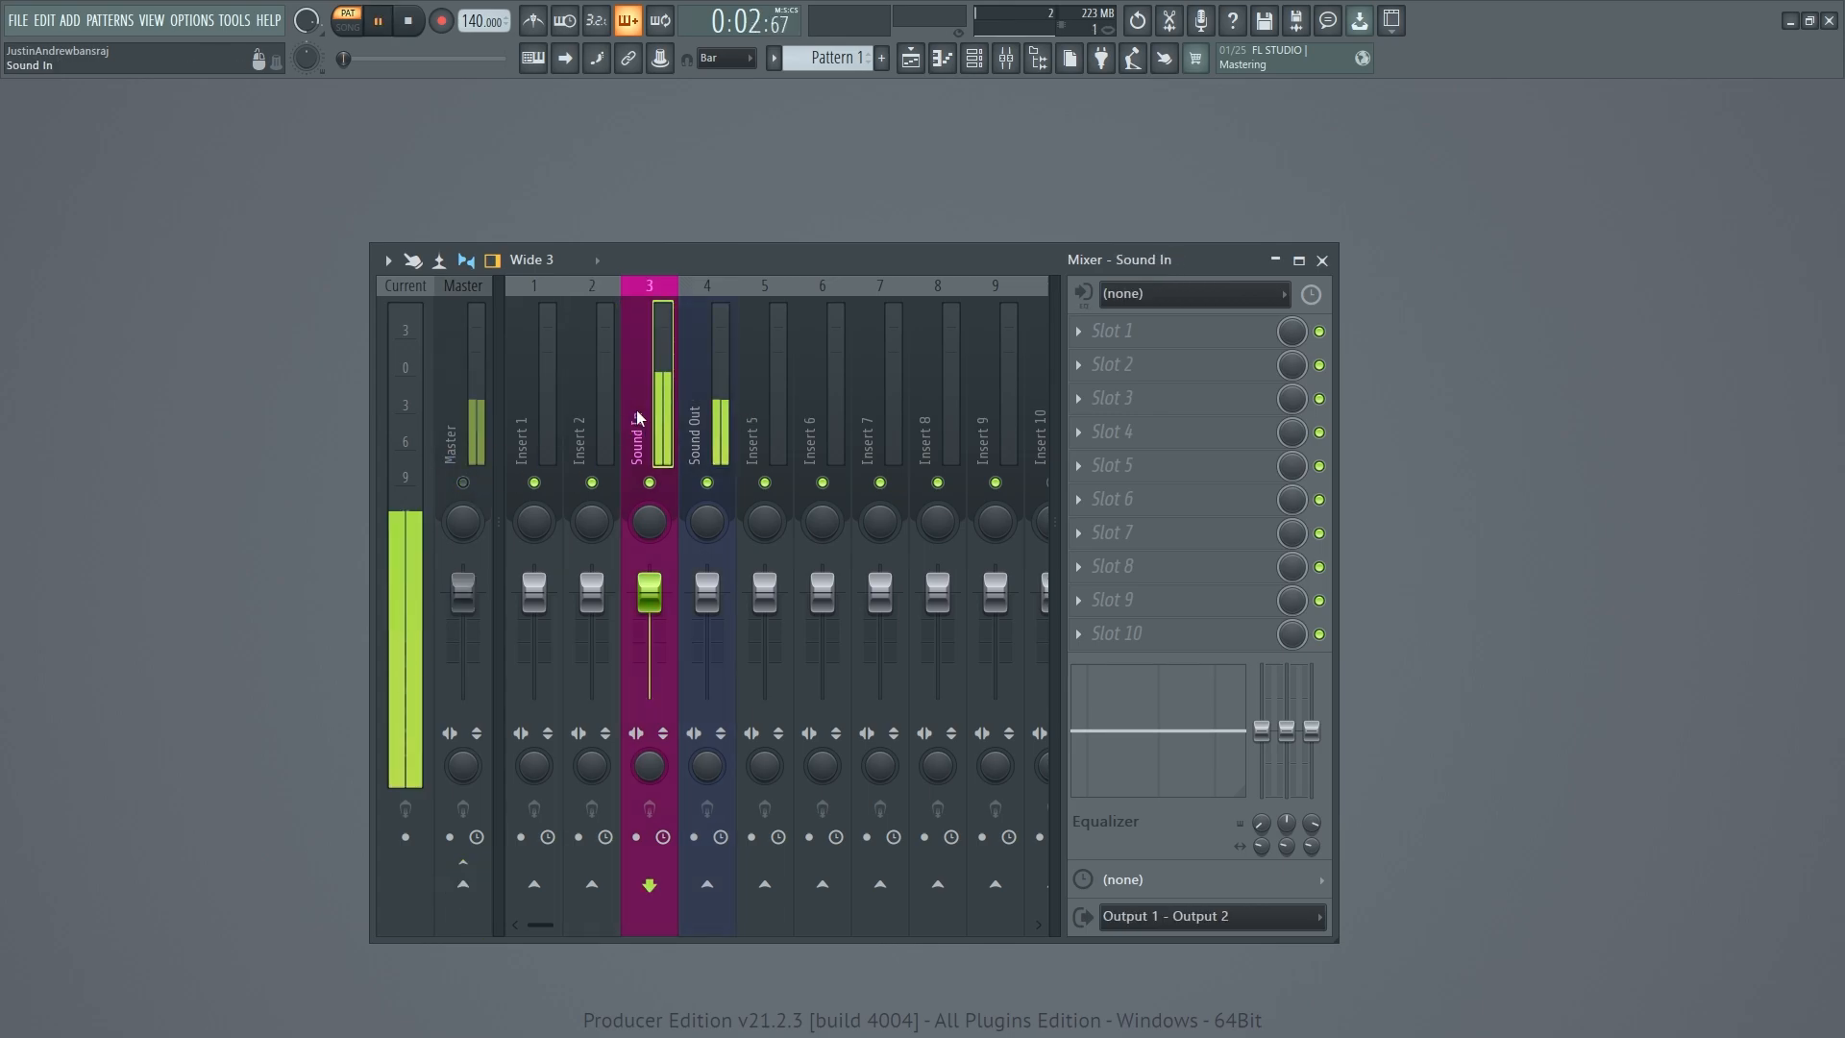
left_click(707, 413)
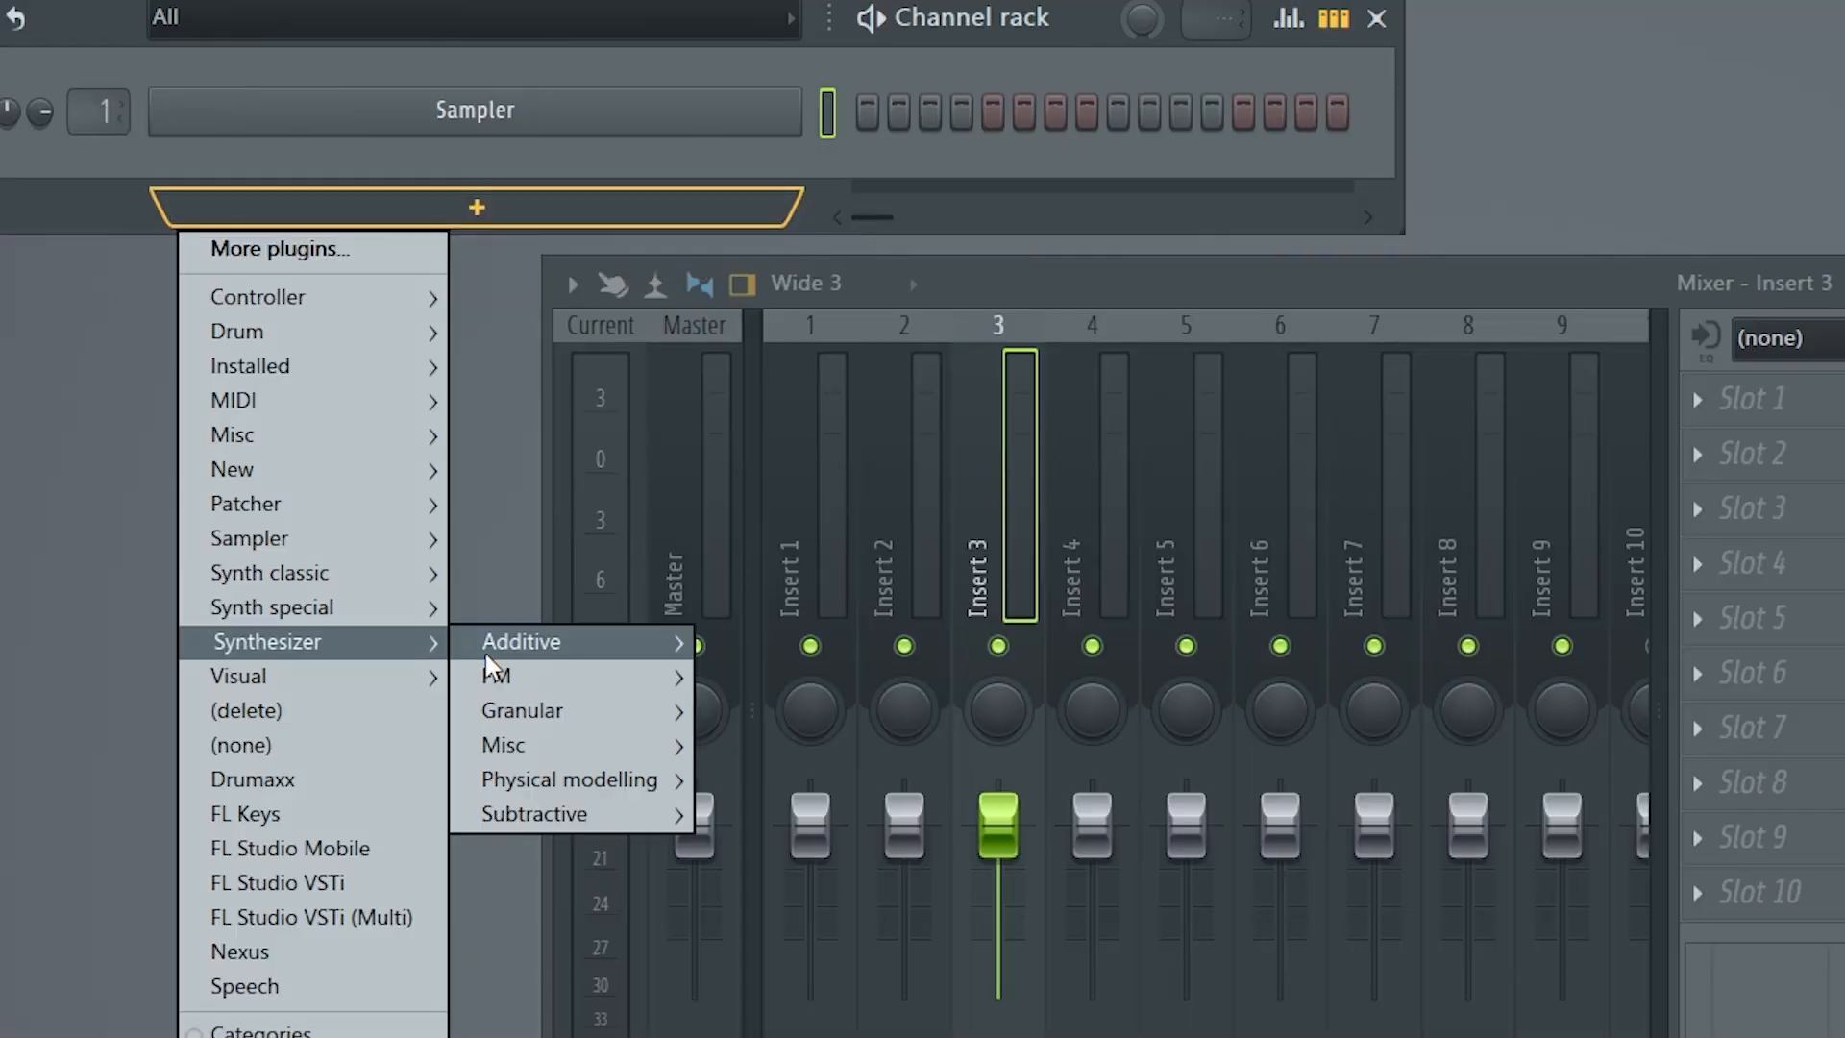
- Add a 3x Osc subtractive synthesizer to the channel rack
mouse_move(590, 813)
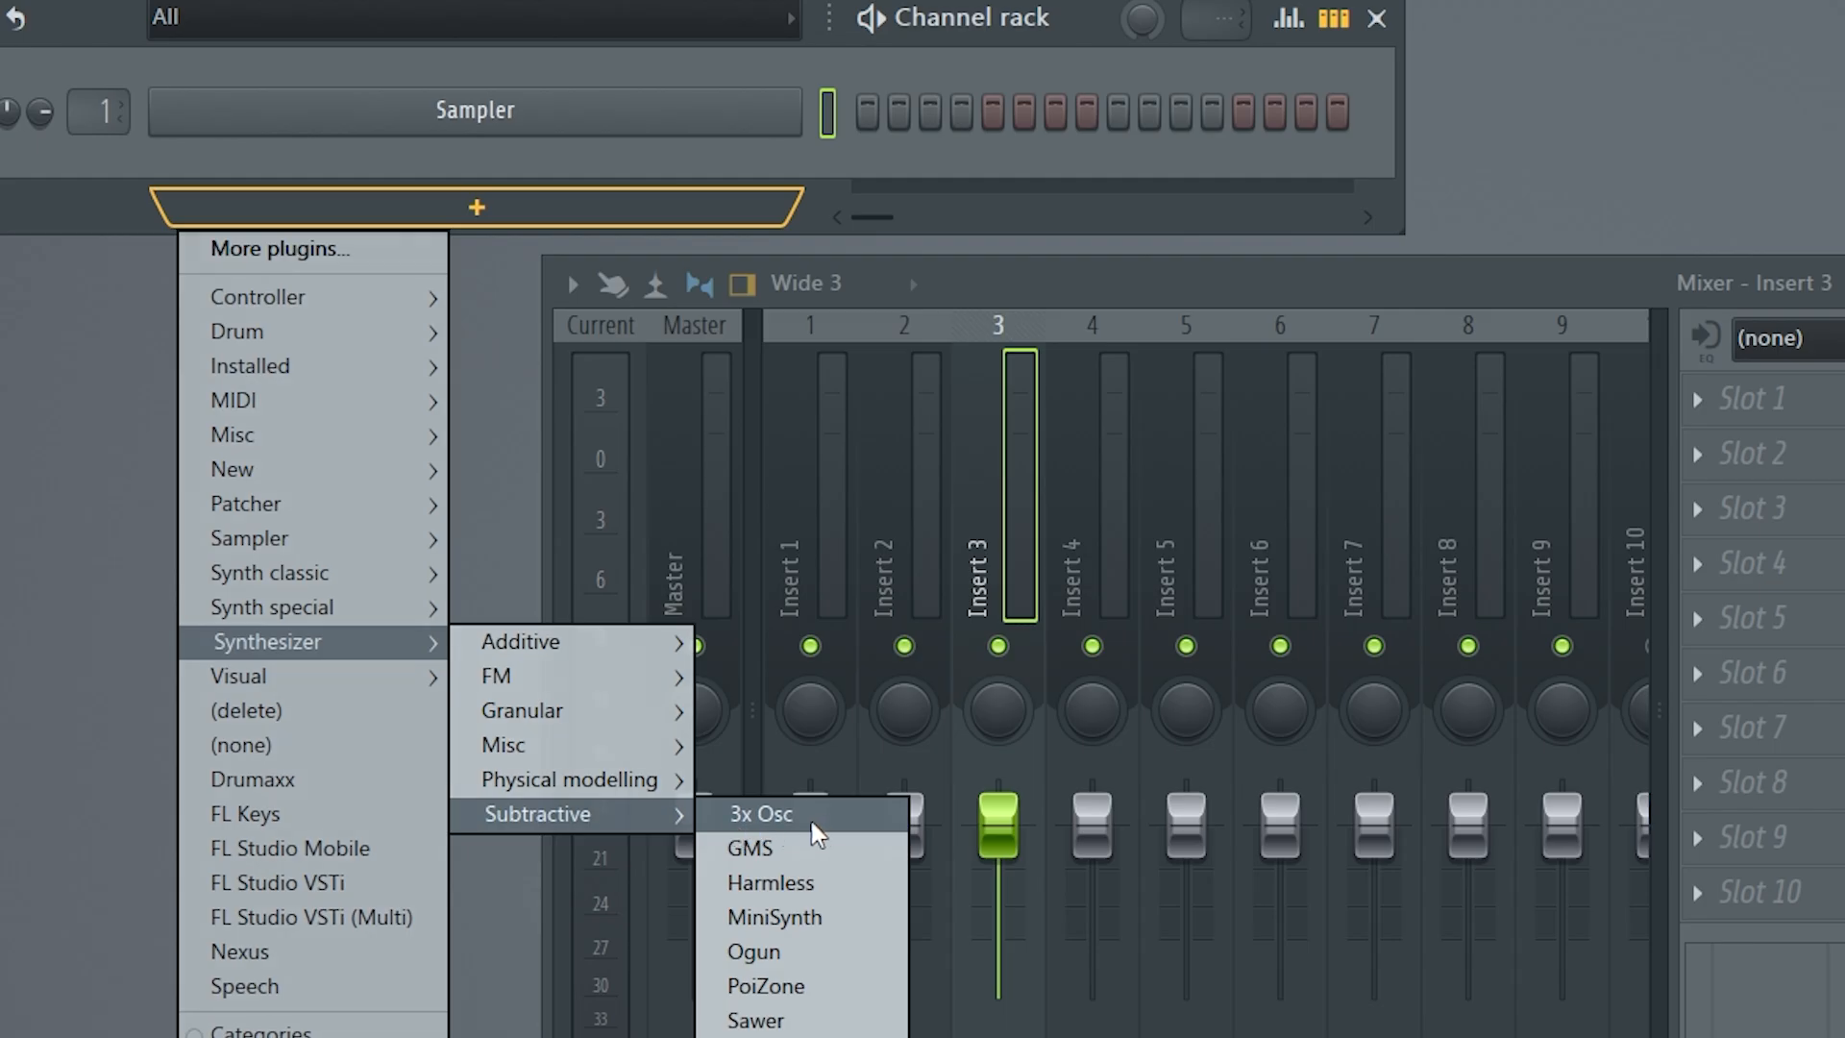
left_click(848, 813)
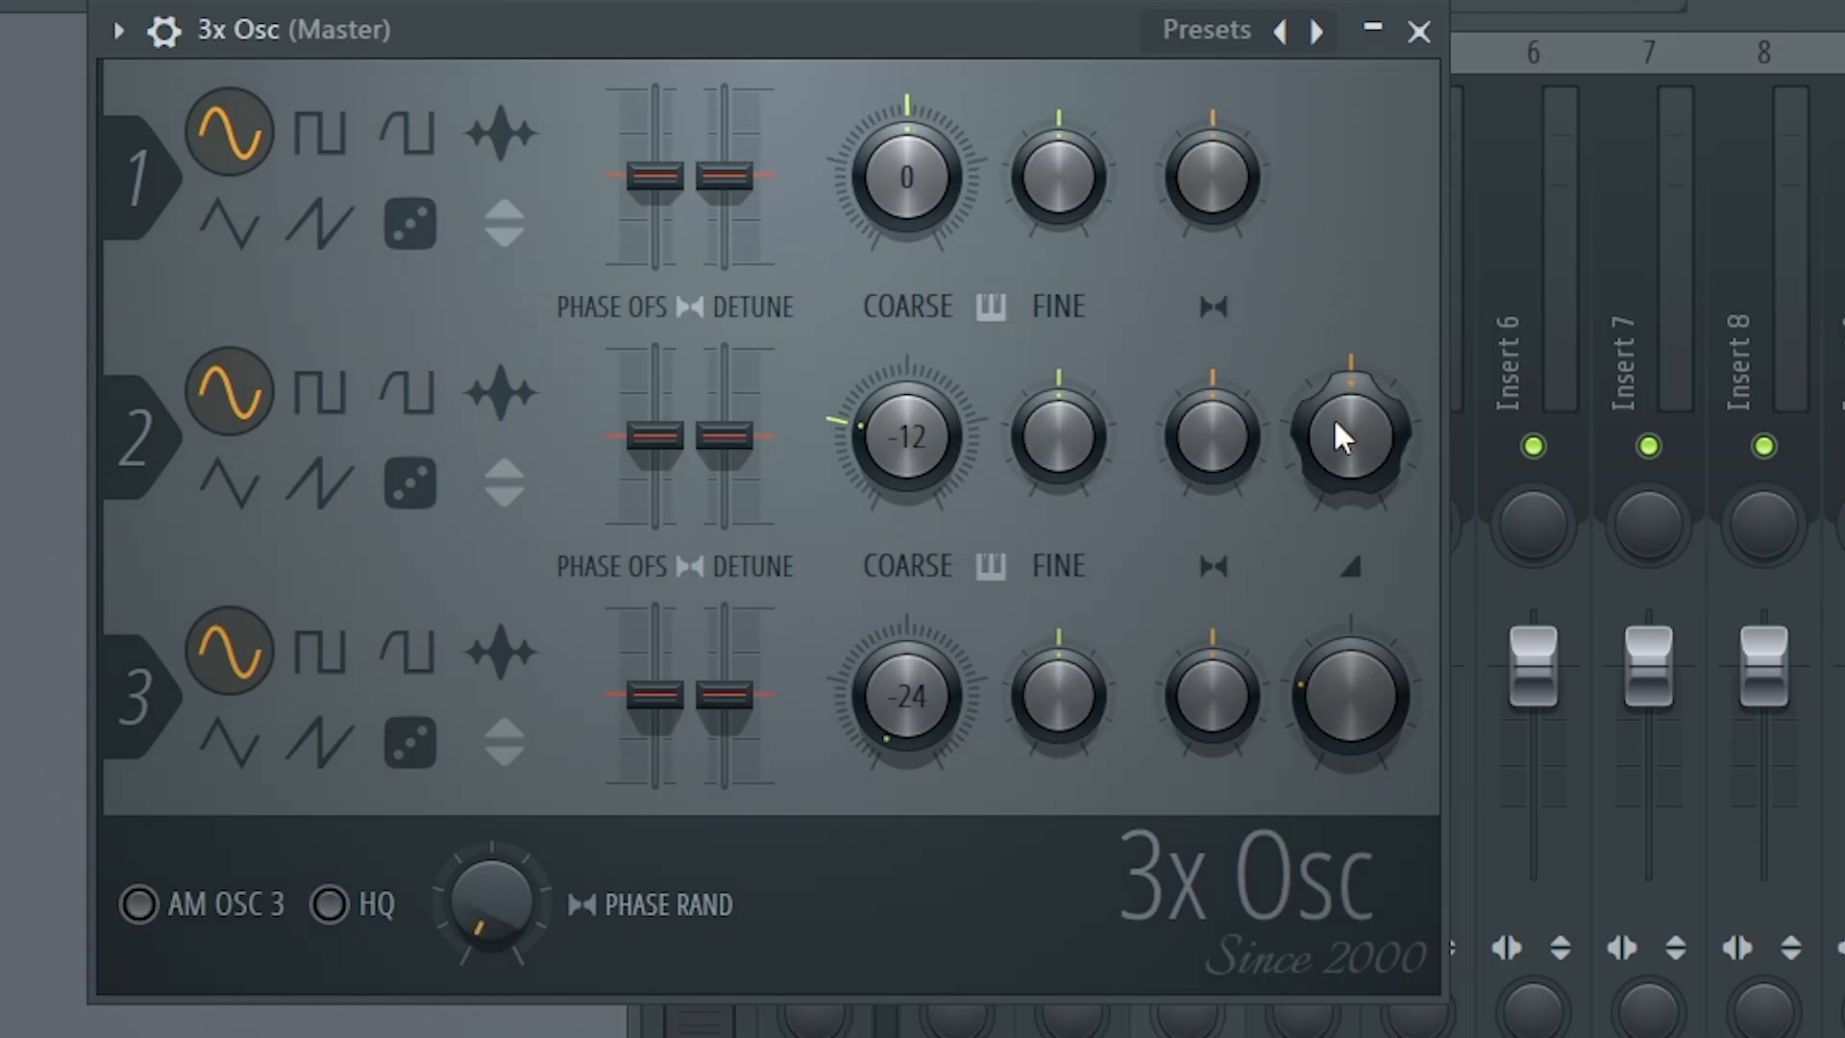
- Turn the levels of 3x Osc oscillators 2 and 3 fully down and draw one long C6 note in the channel's piano roll
left_click_drag(1351, 696, 1351, 717)
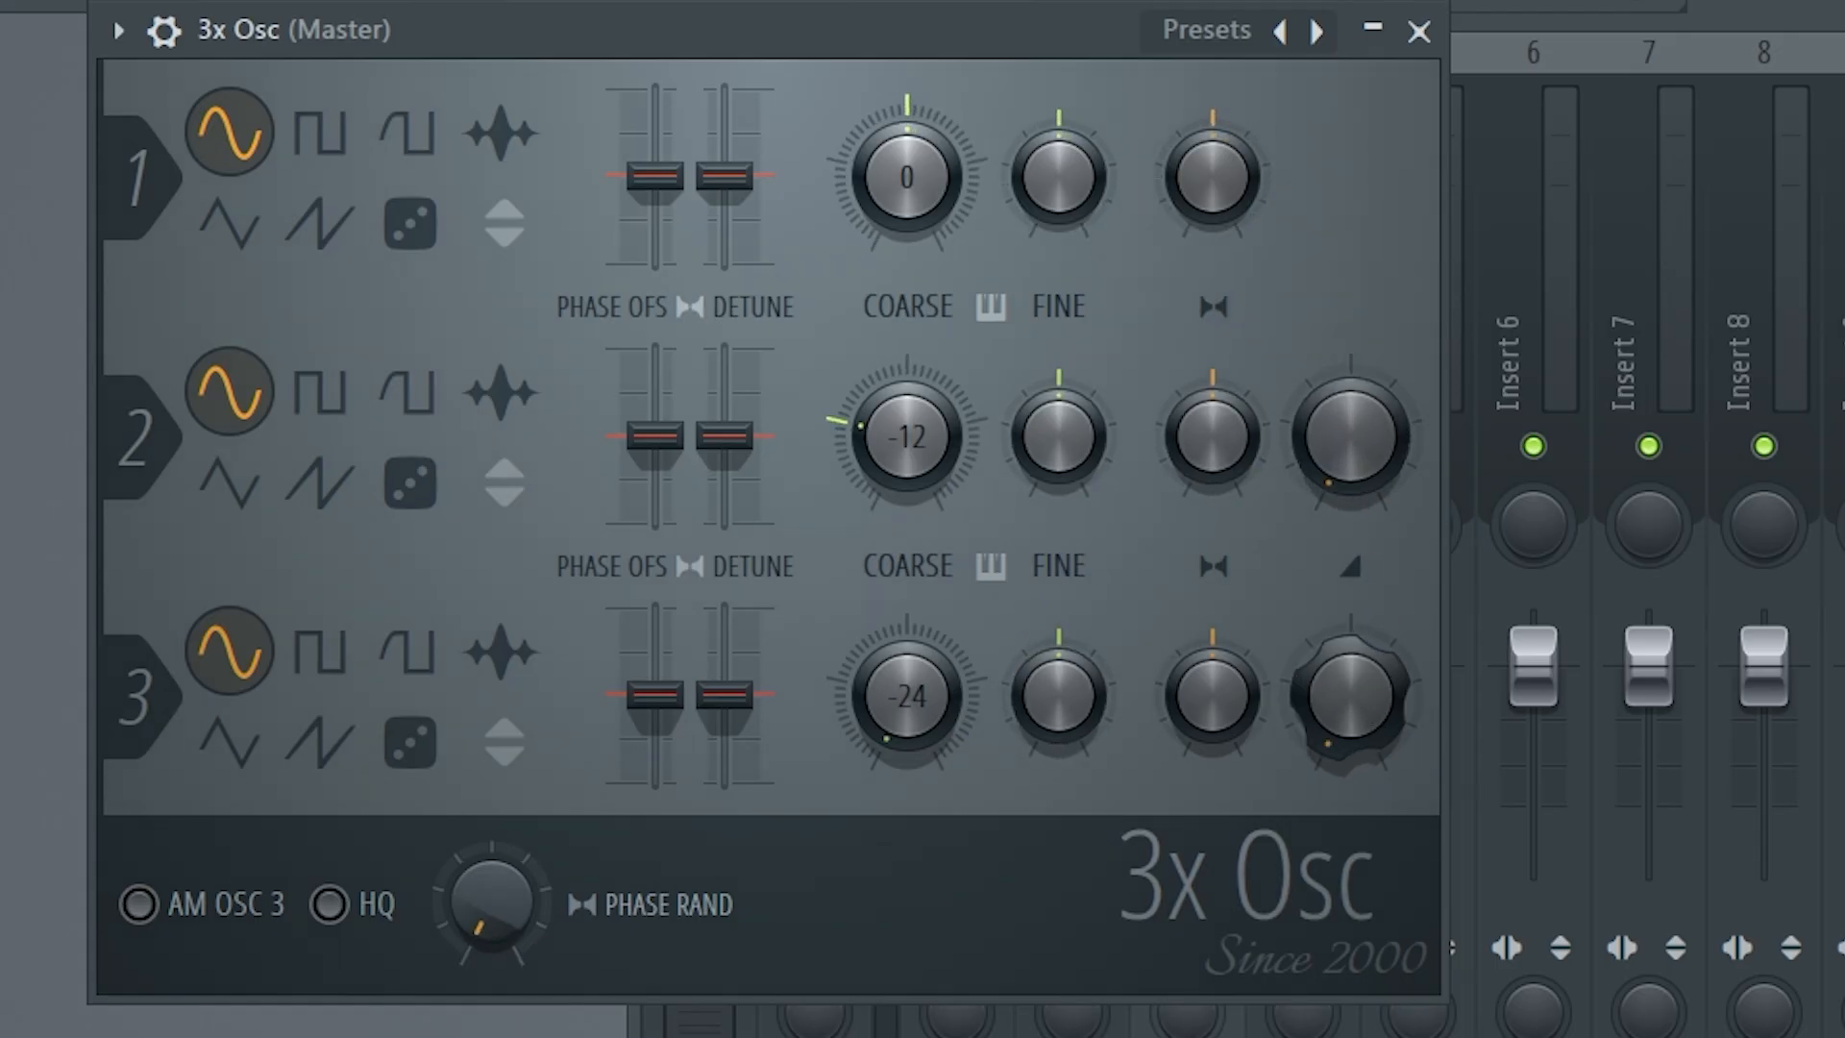
right_click(524, 183)
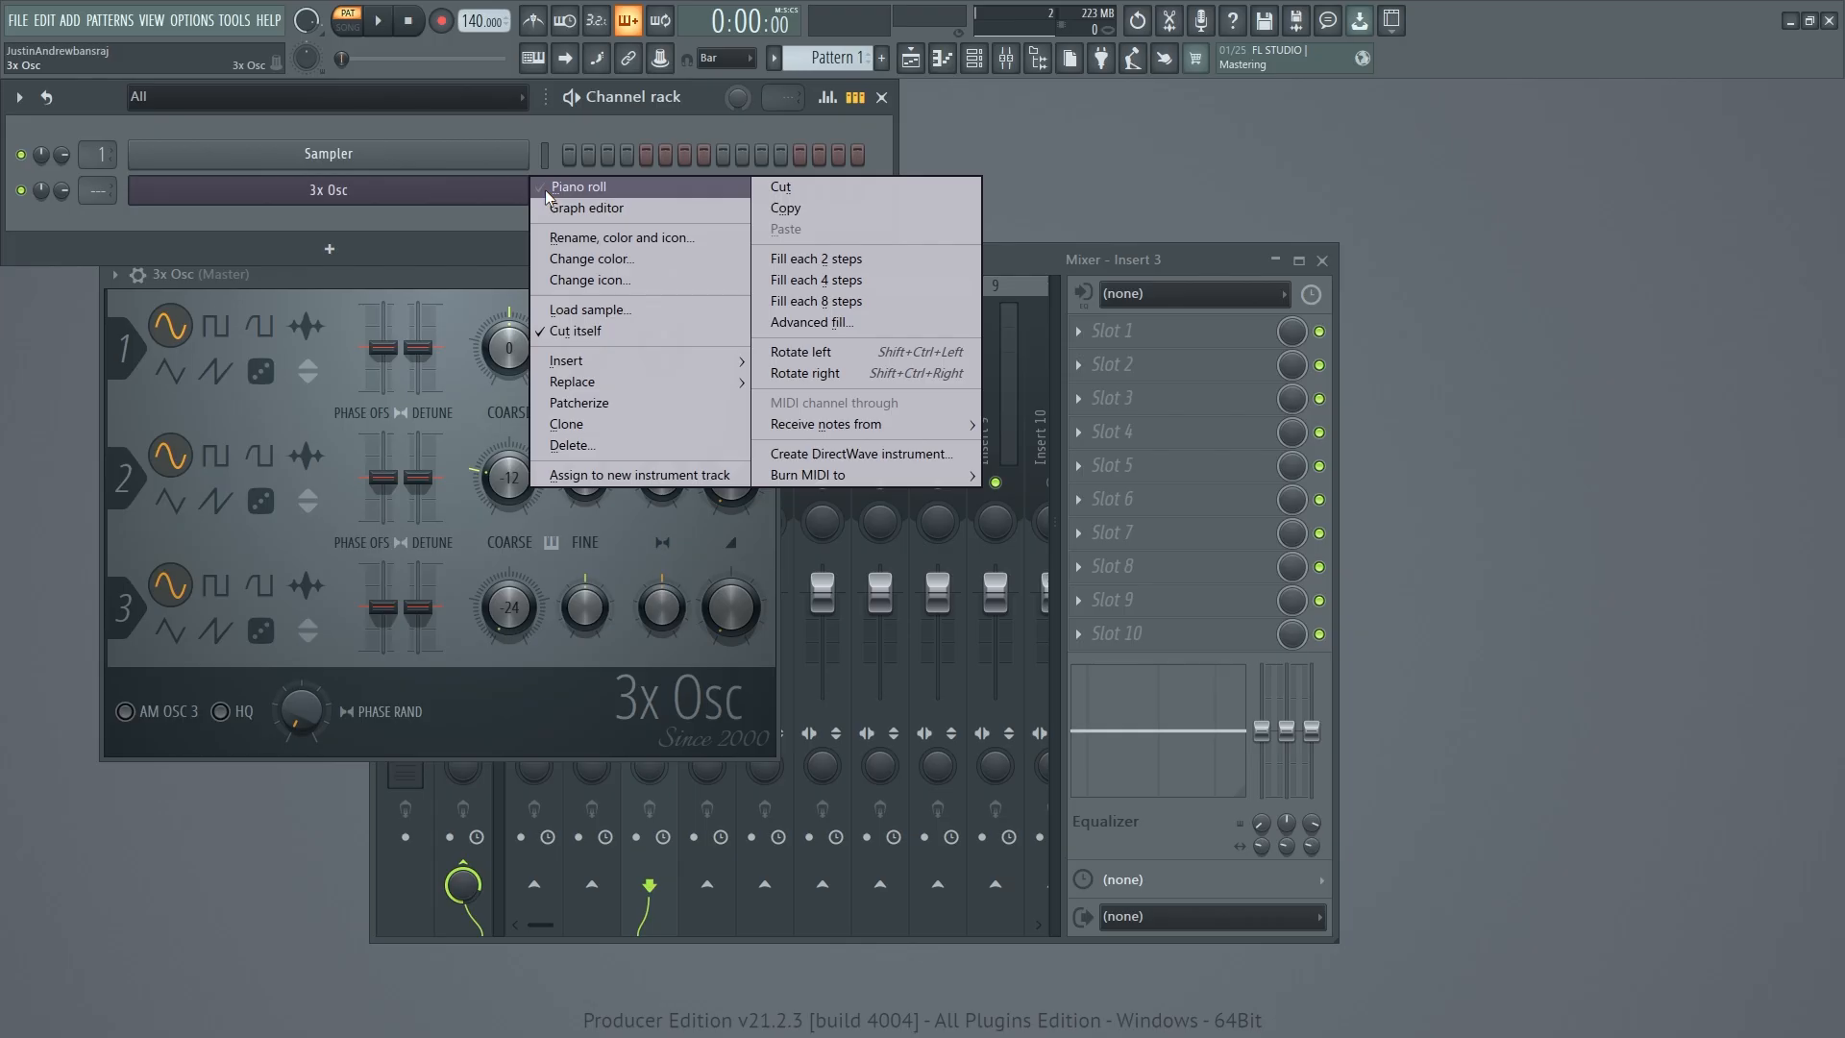
left_click(550, 185)
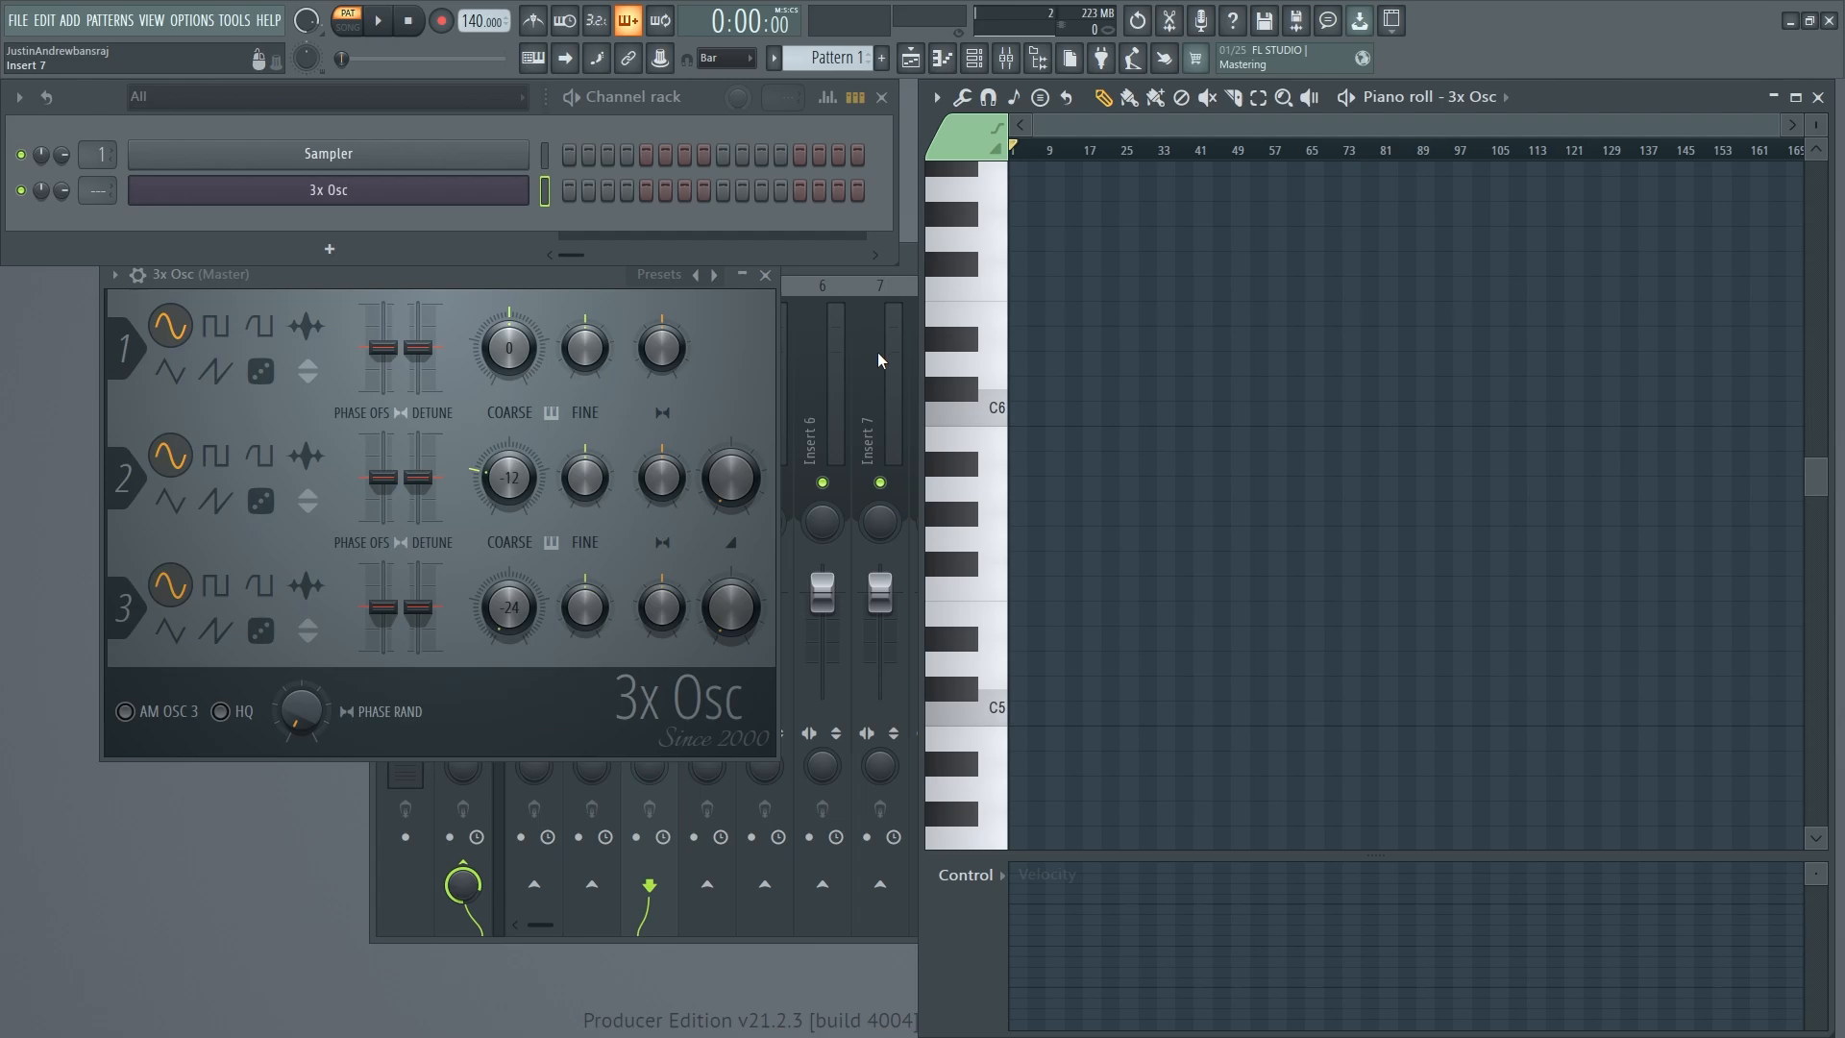
left_click_drag(1016, 413, 1797, 415)
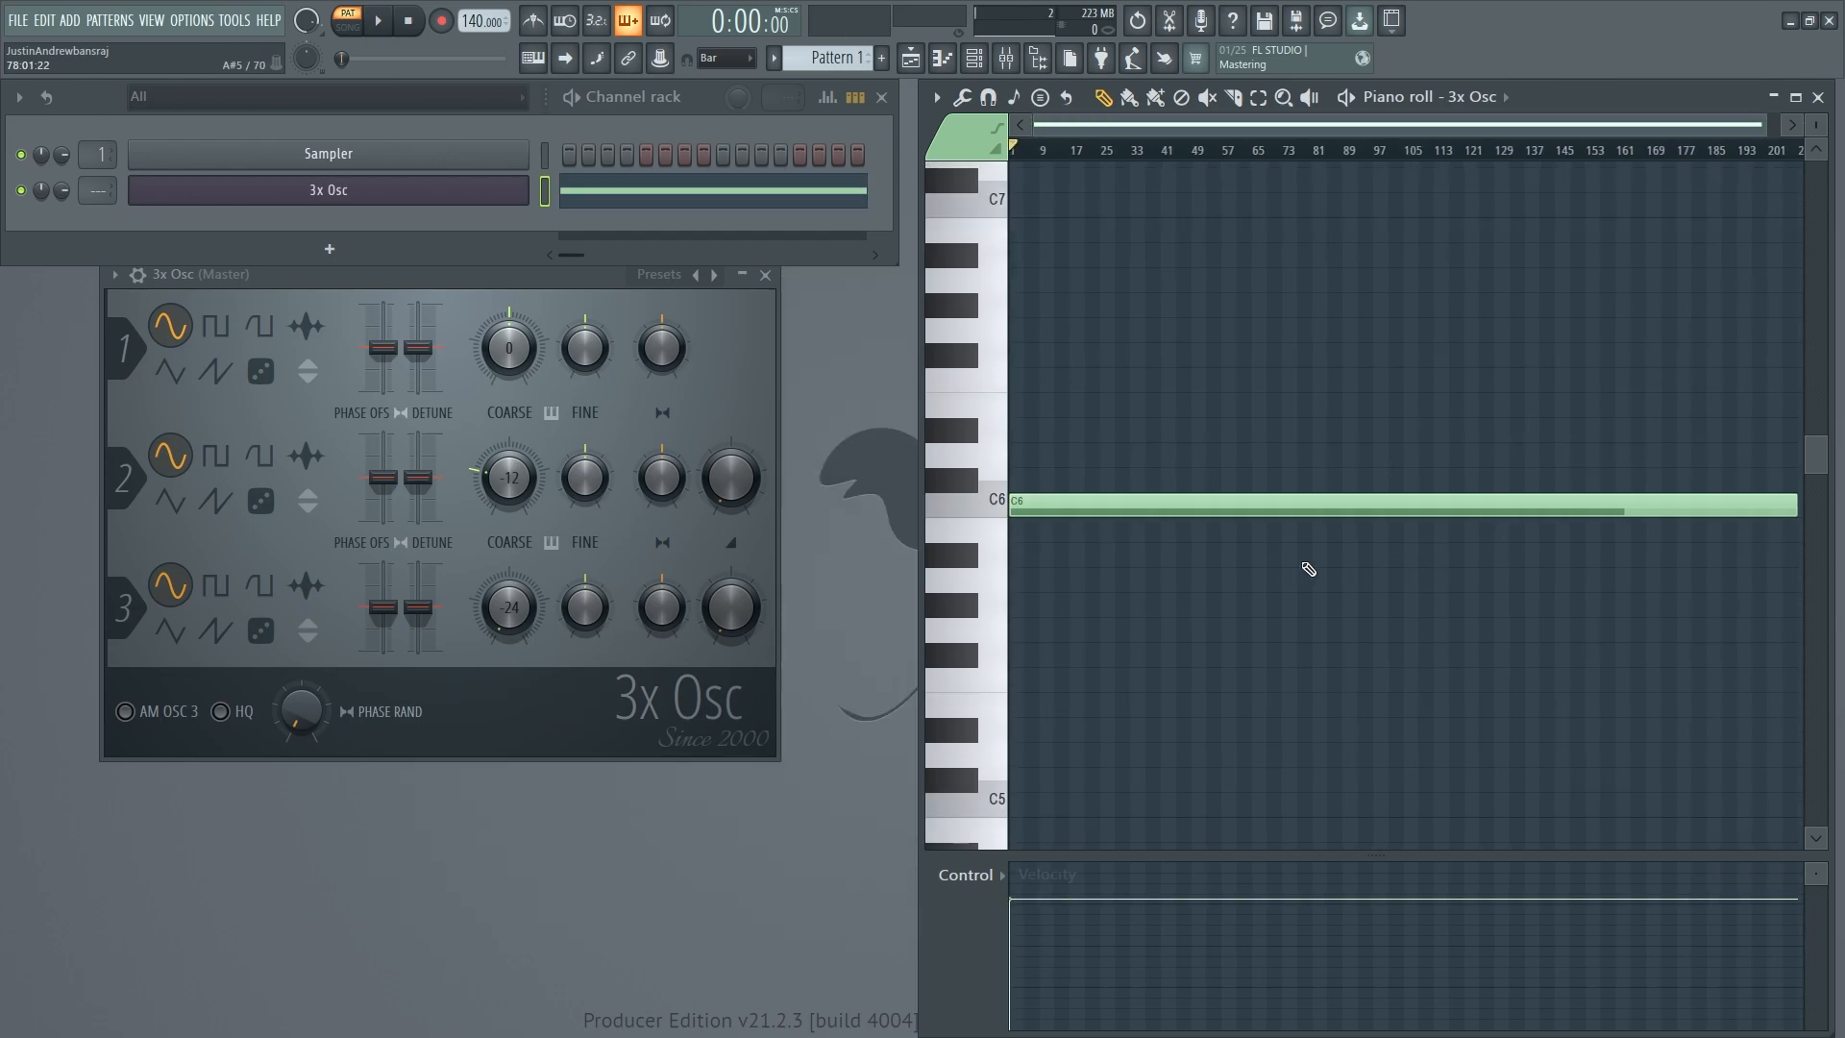
left_click_drag(1220, 153, 1477, 164)
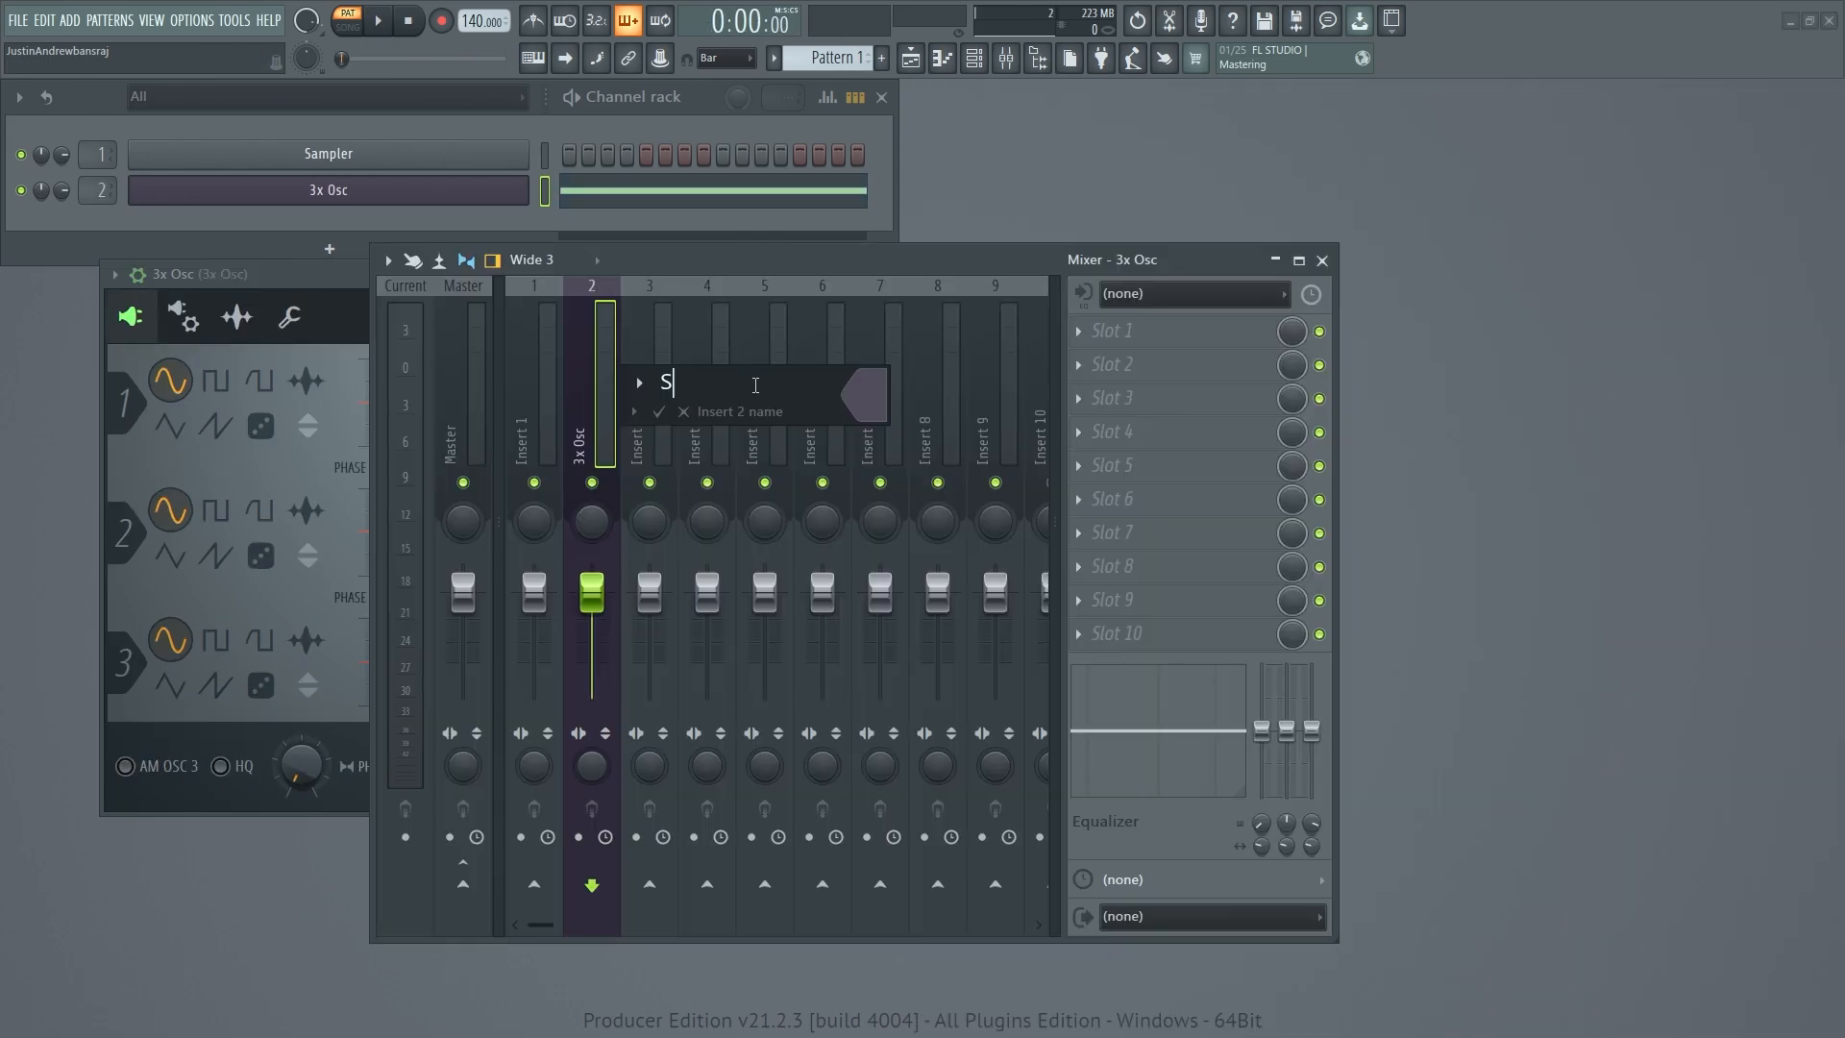
- Name mixer track 2 SOUND IN and route its output to Output 1 - Output 2
type("OUND IN")
key("Return")
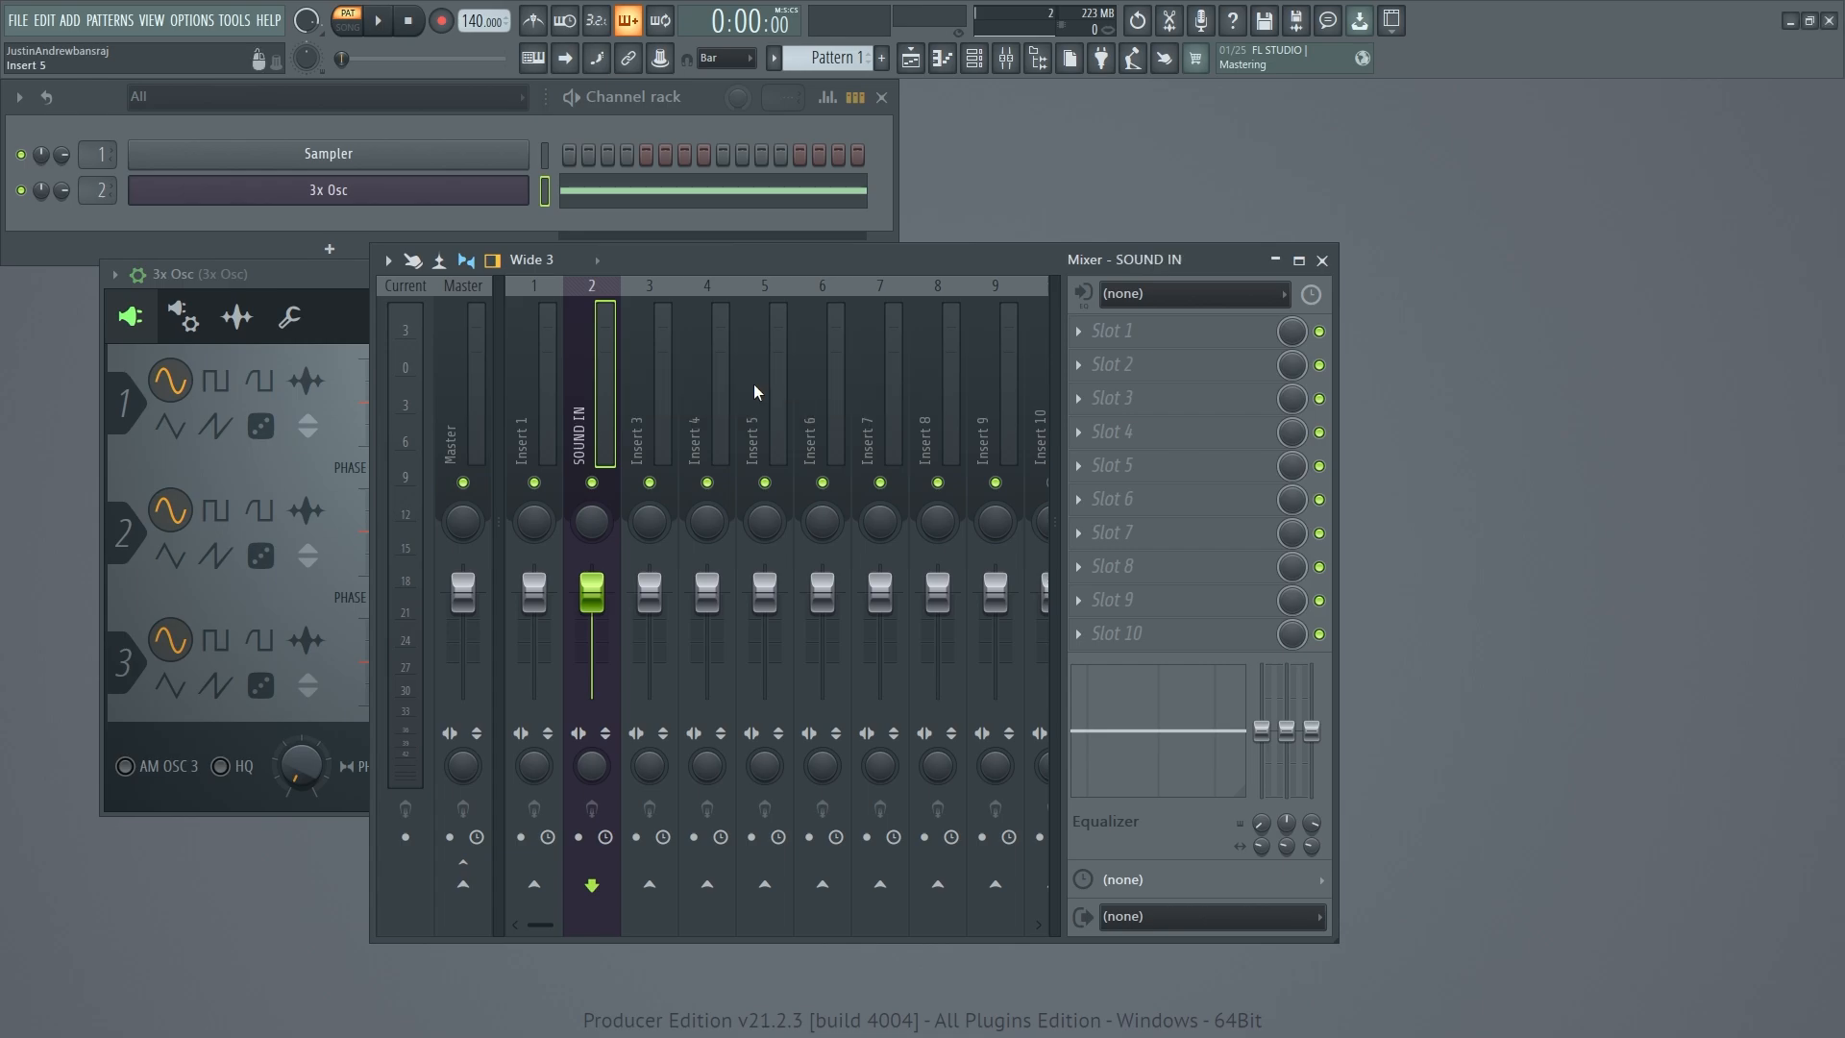
left_click(1162, 915)
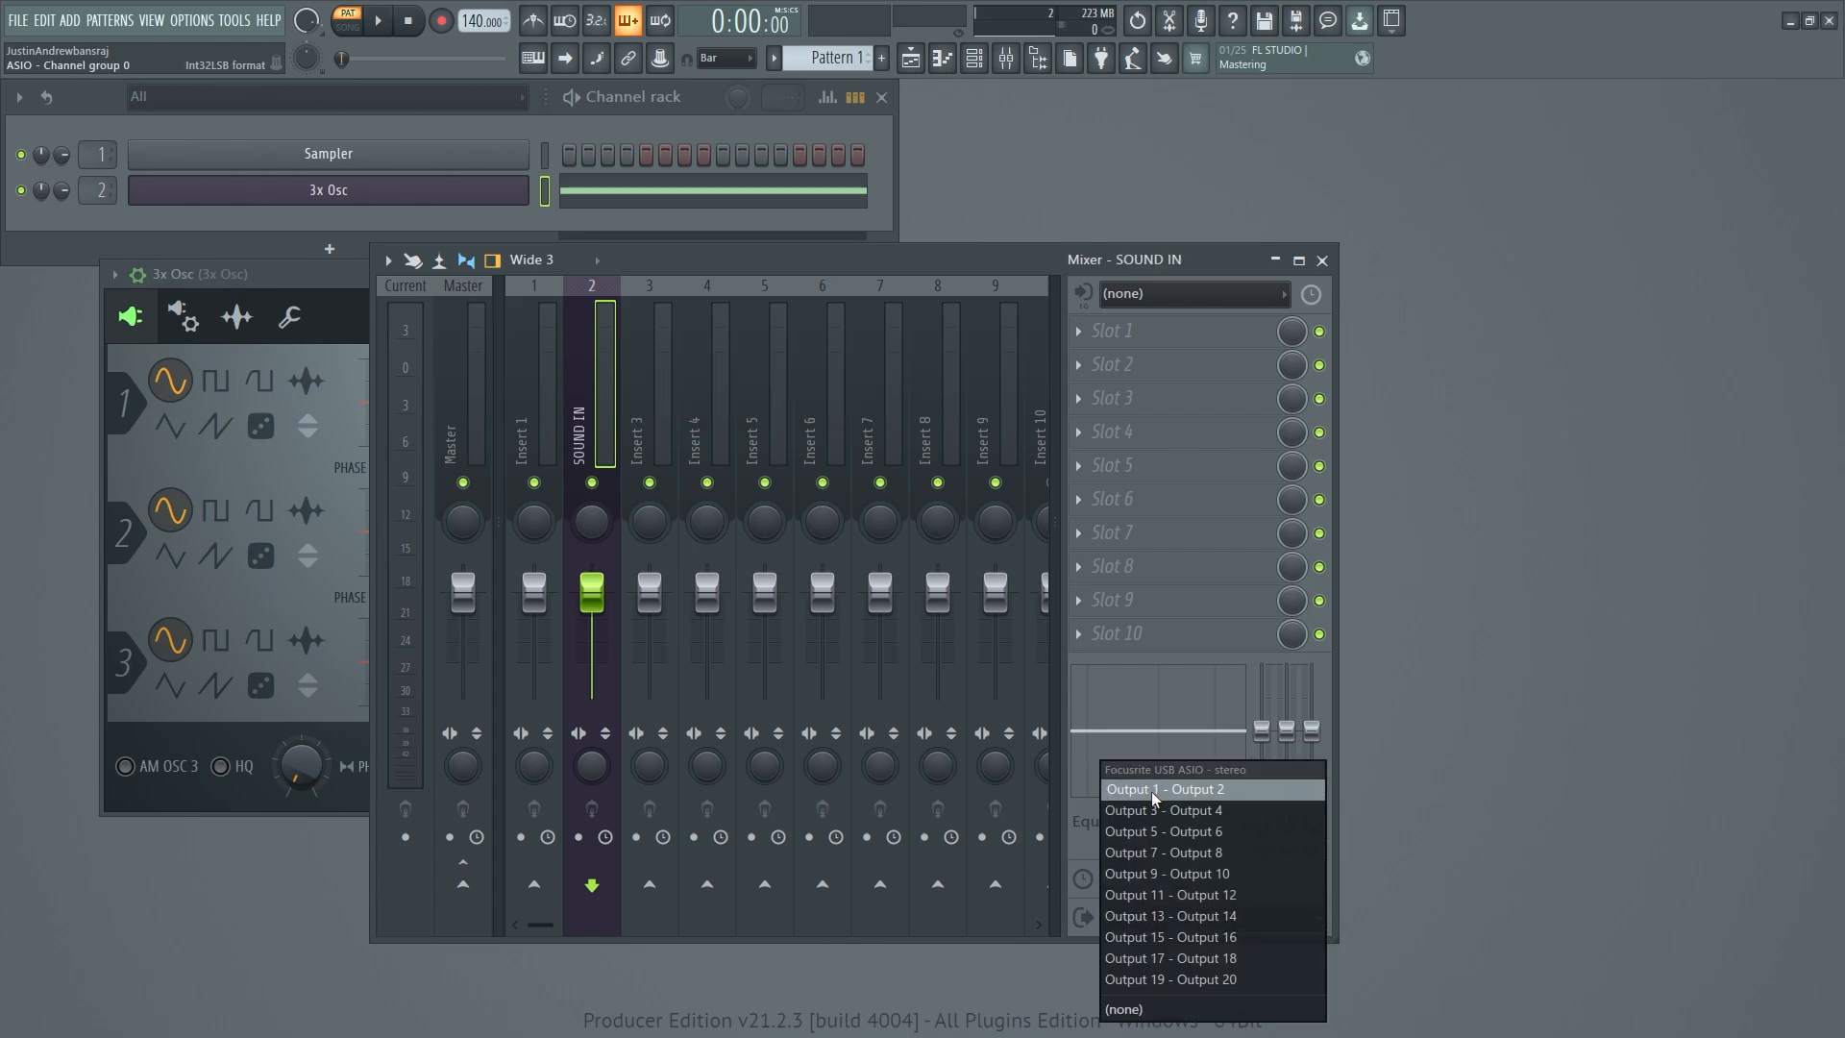
left_click(1155, 798)
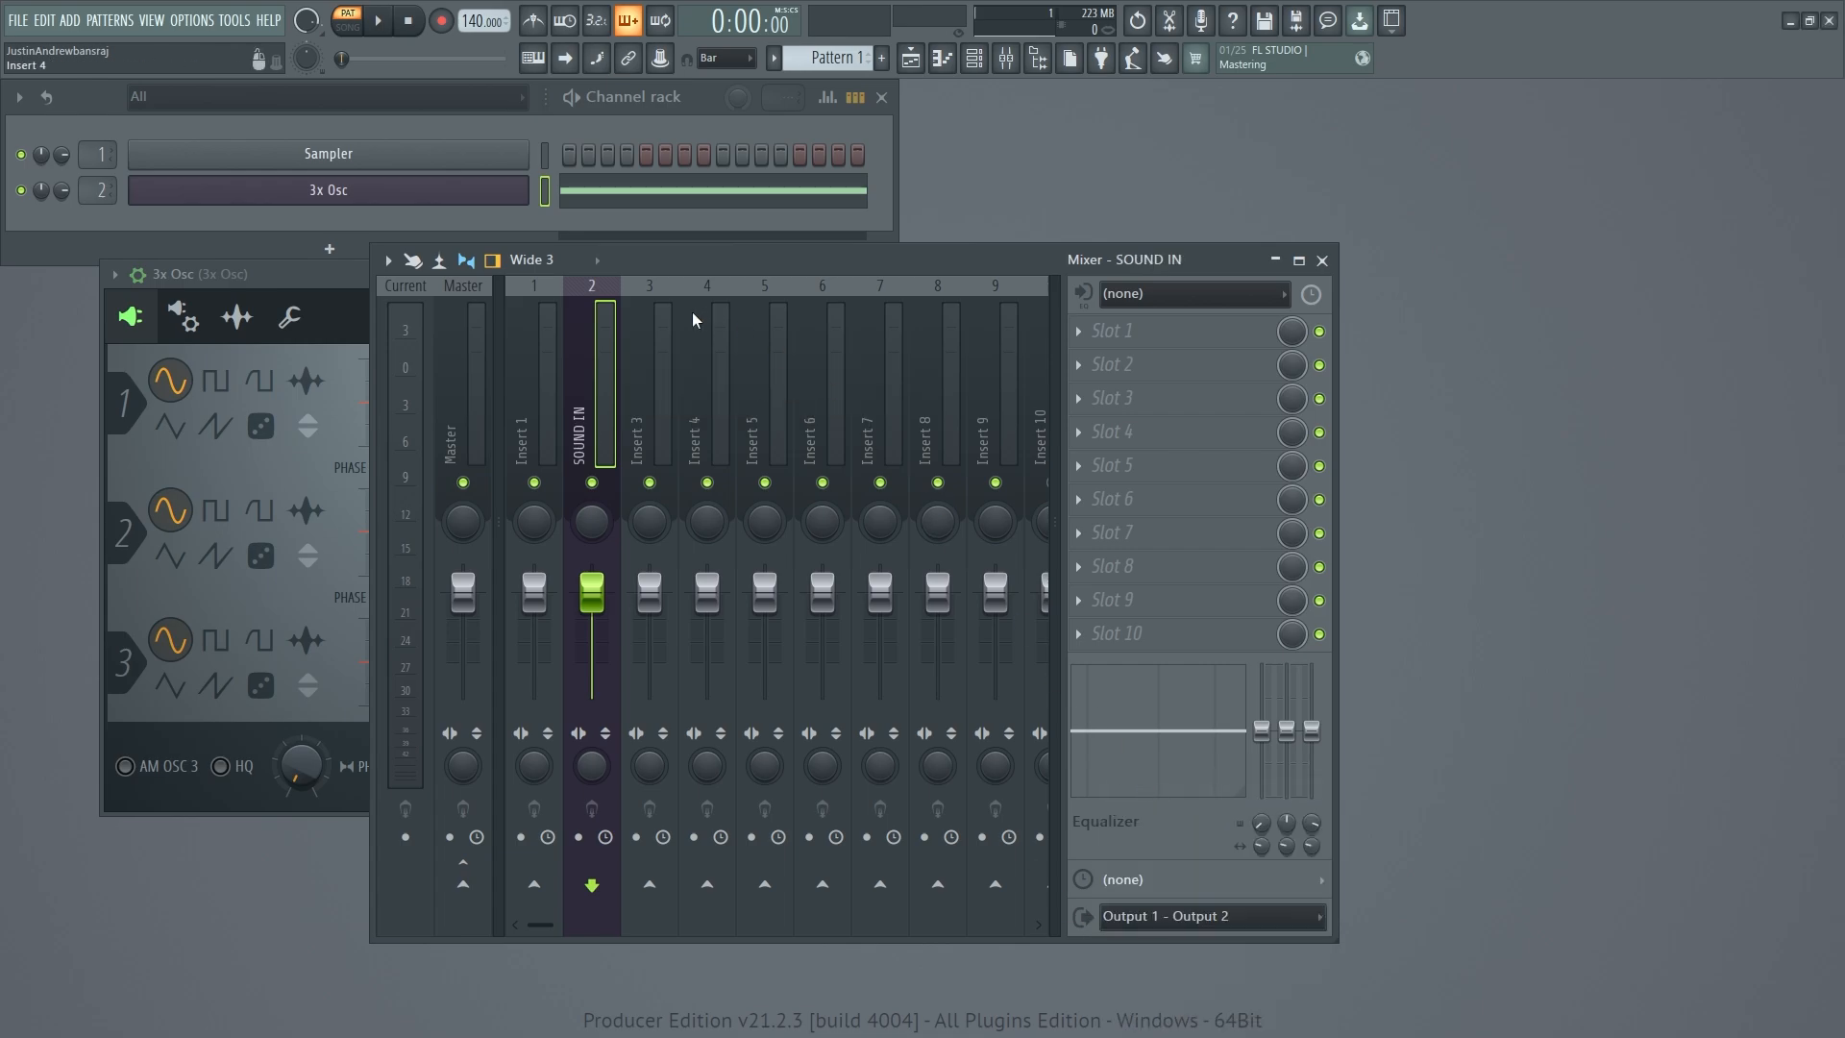
- Rename mixer track 3 as Sound IN and set its external input to the stereo pair Input 3 - Input 4
double_click(666, 405)
type("Sound IN")
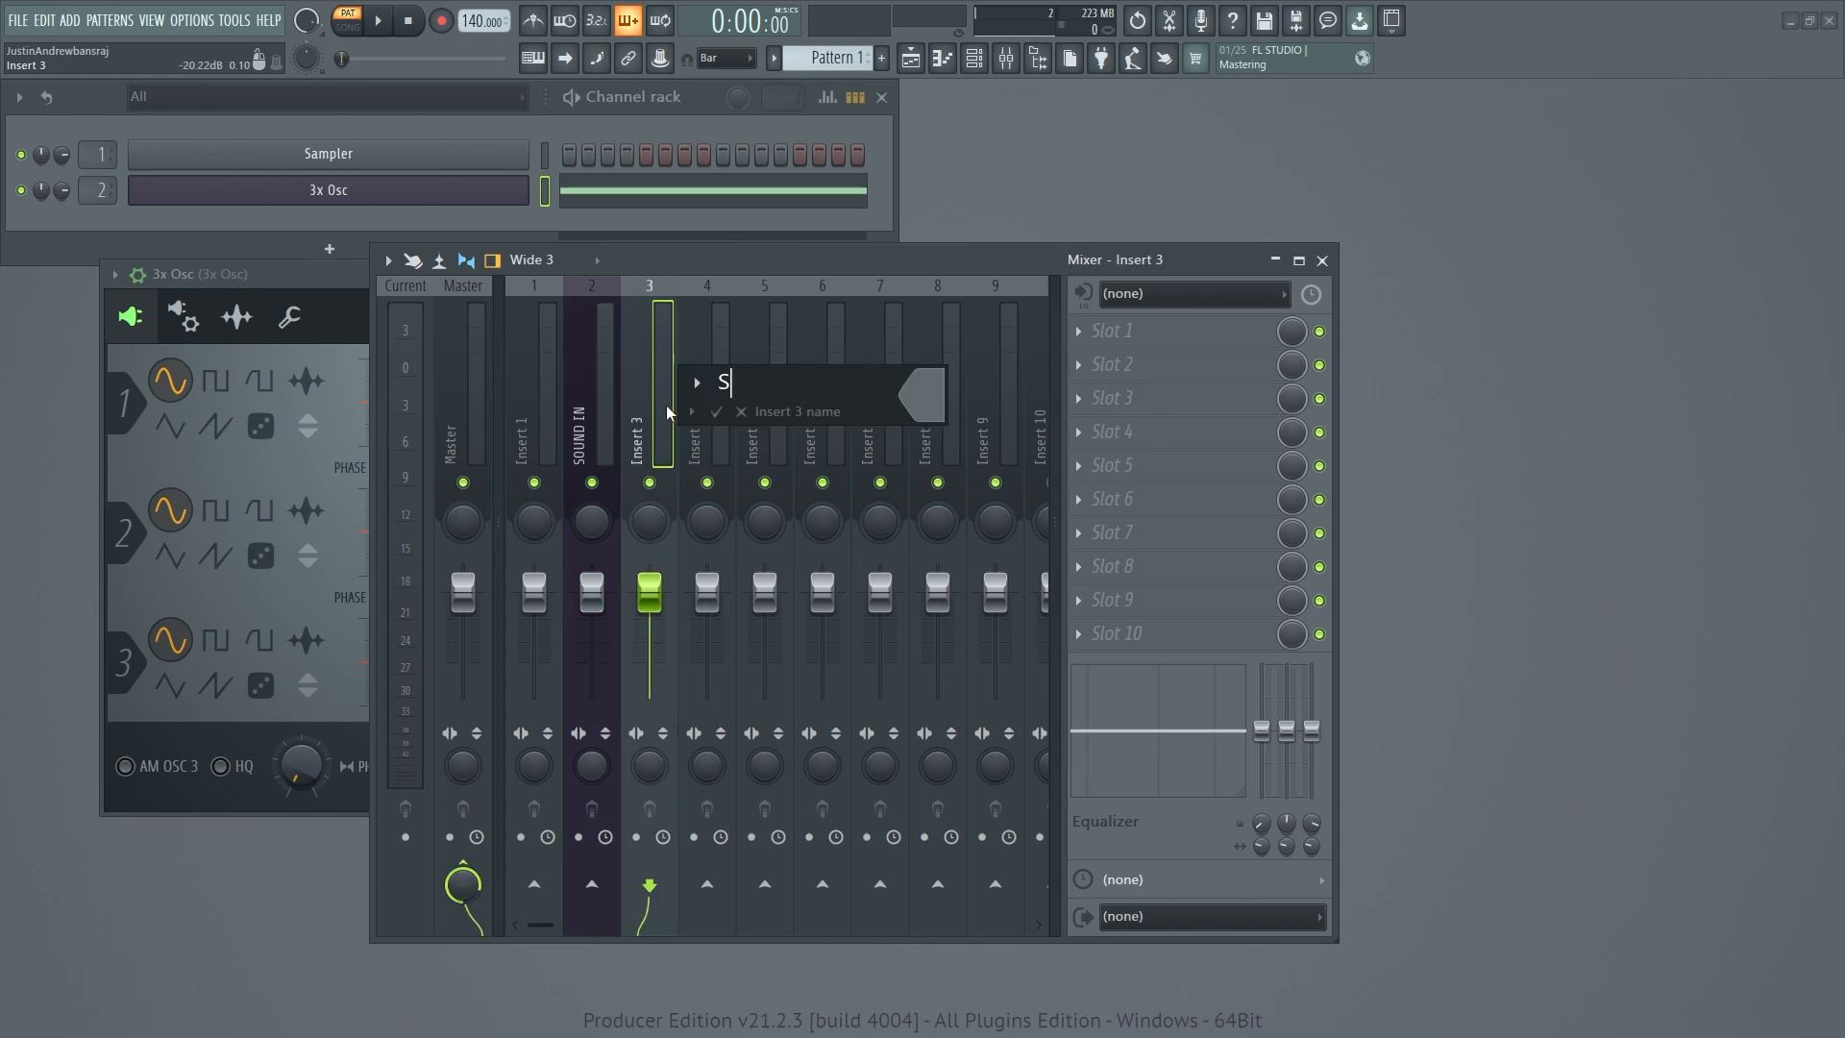
key("Return")
left_click(1168, 293)
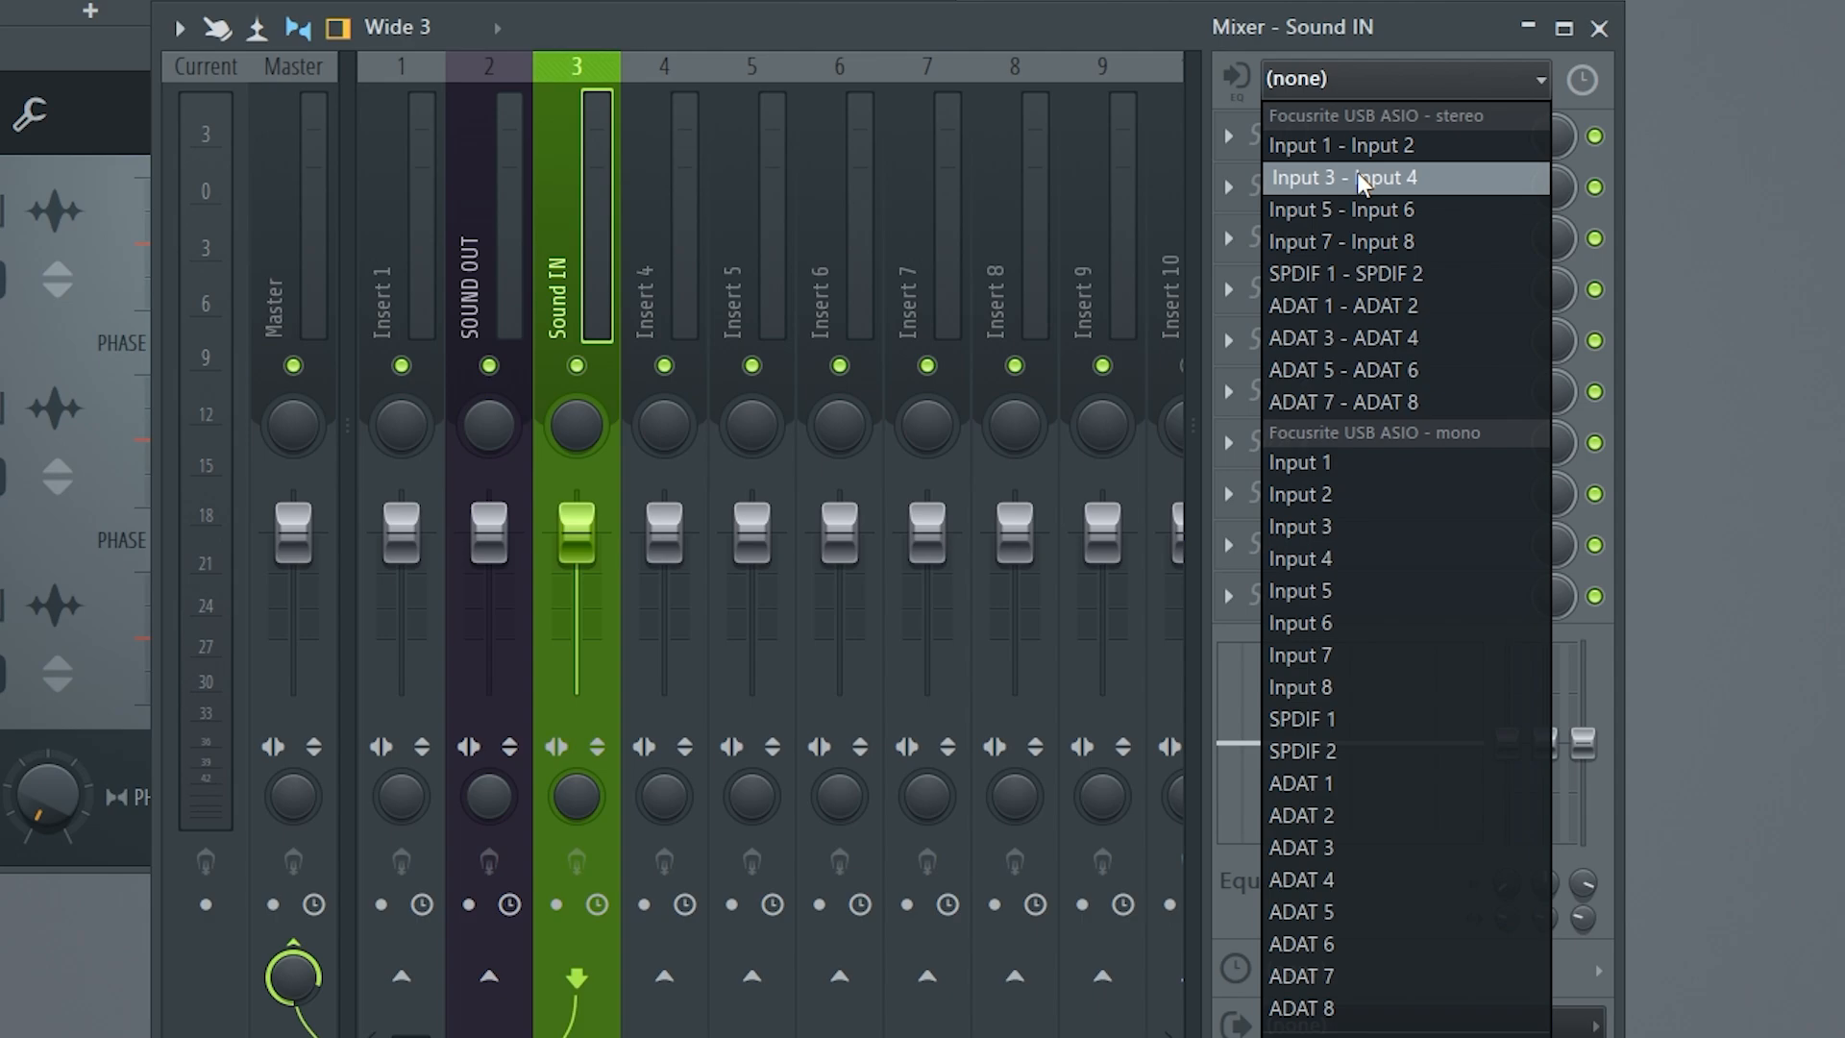
left_click(1165, 360)
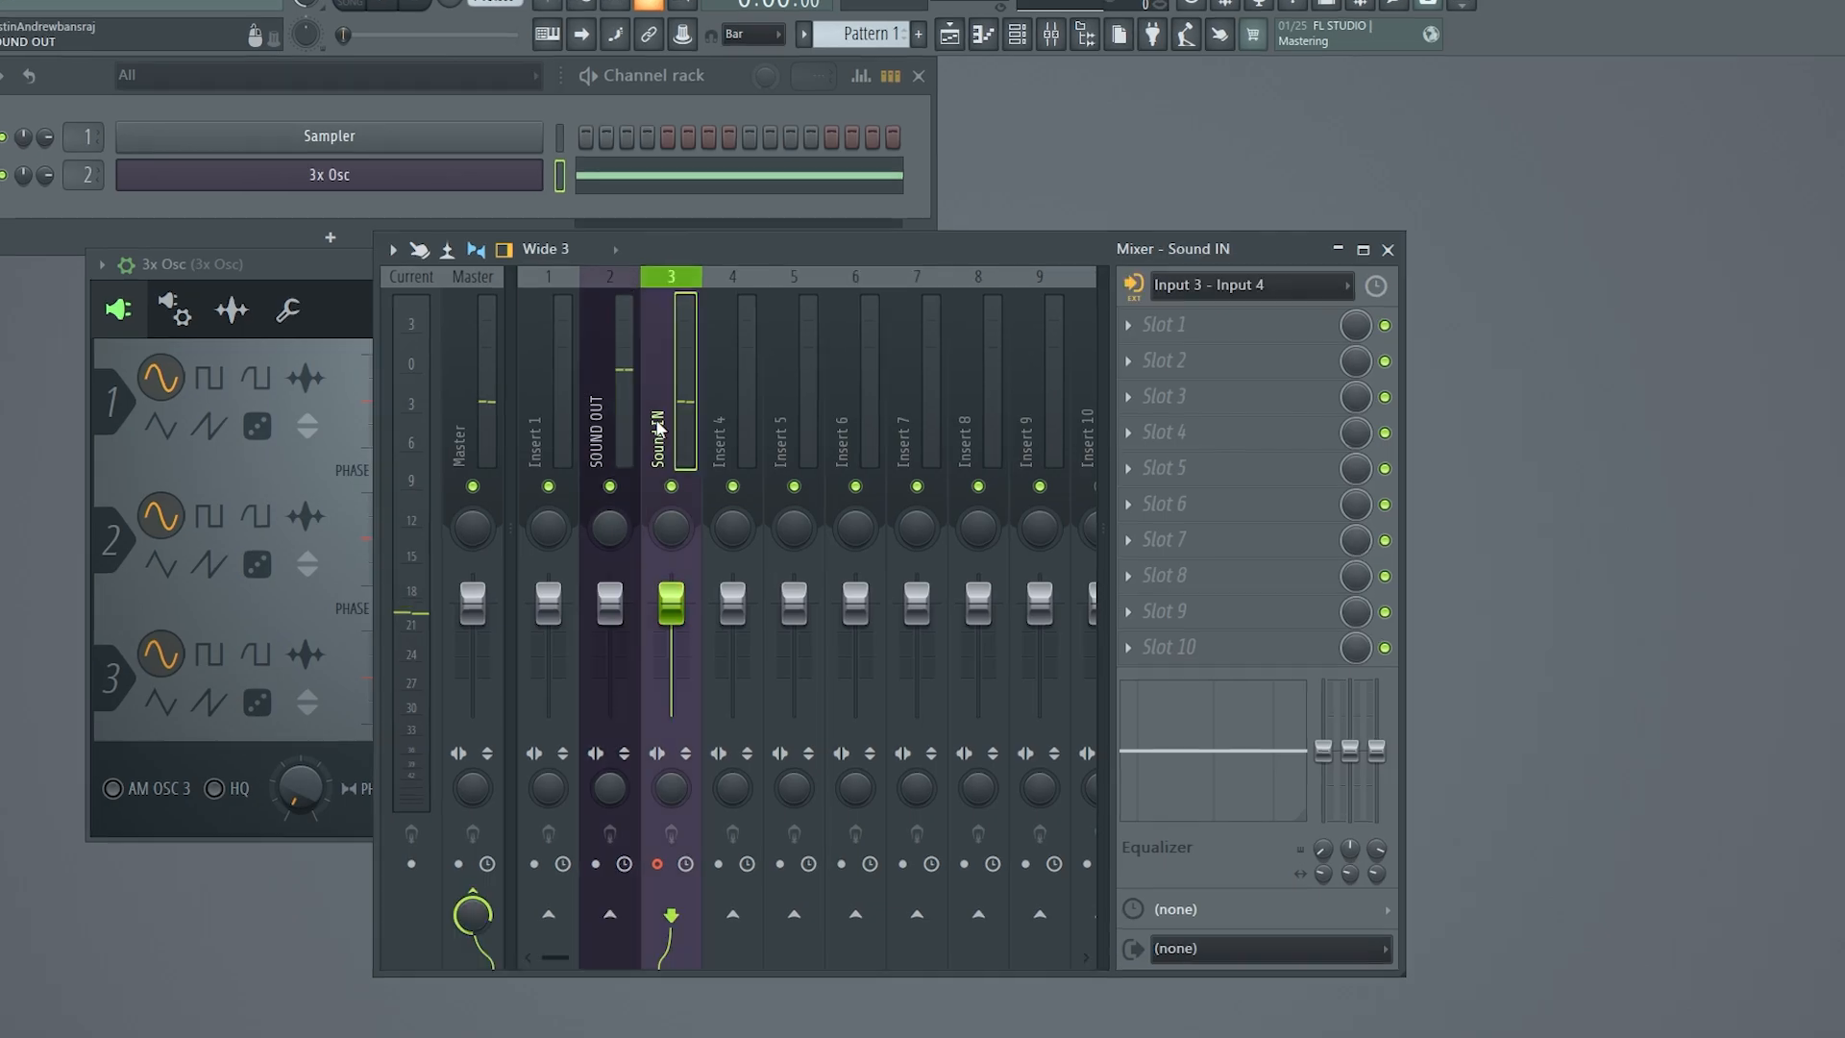
- Check the routing of the SOUND OUT and Sound IN tracks and mute the Master track
left_click(615, 429)
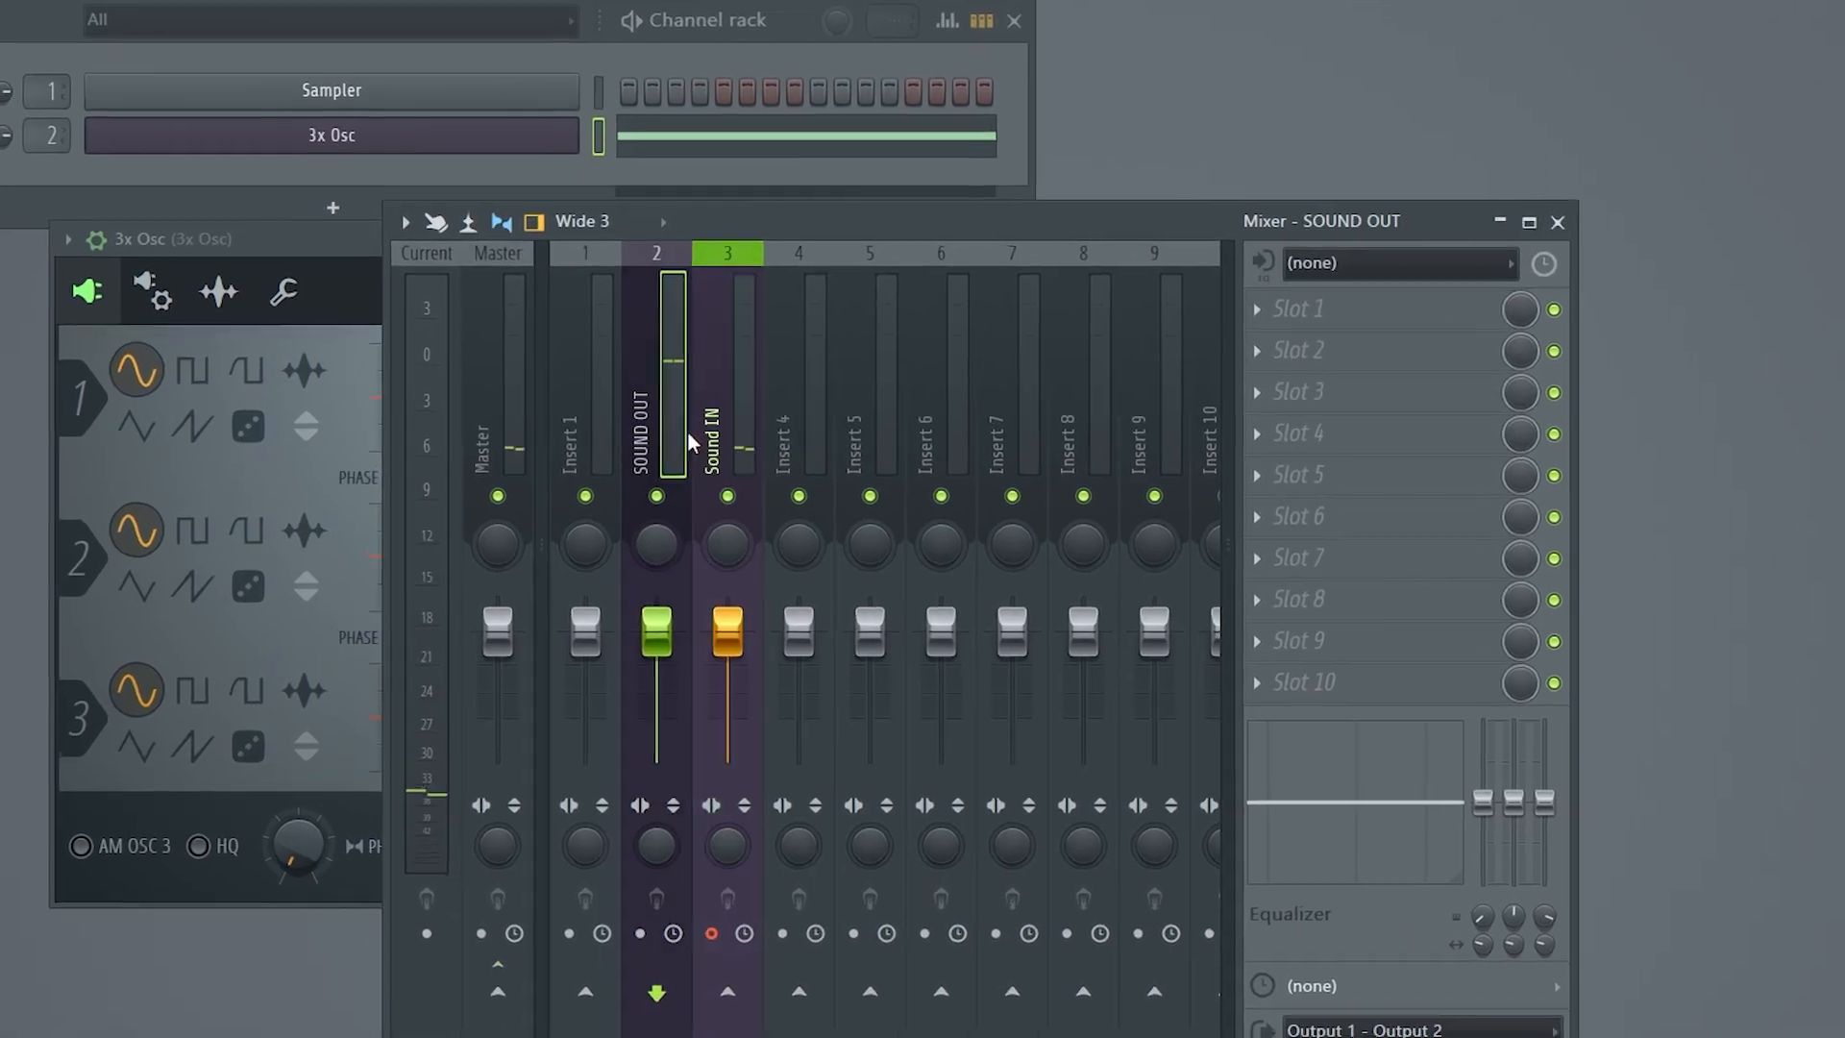
left_click(670, 430)
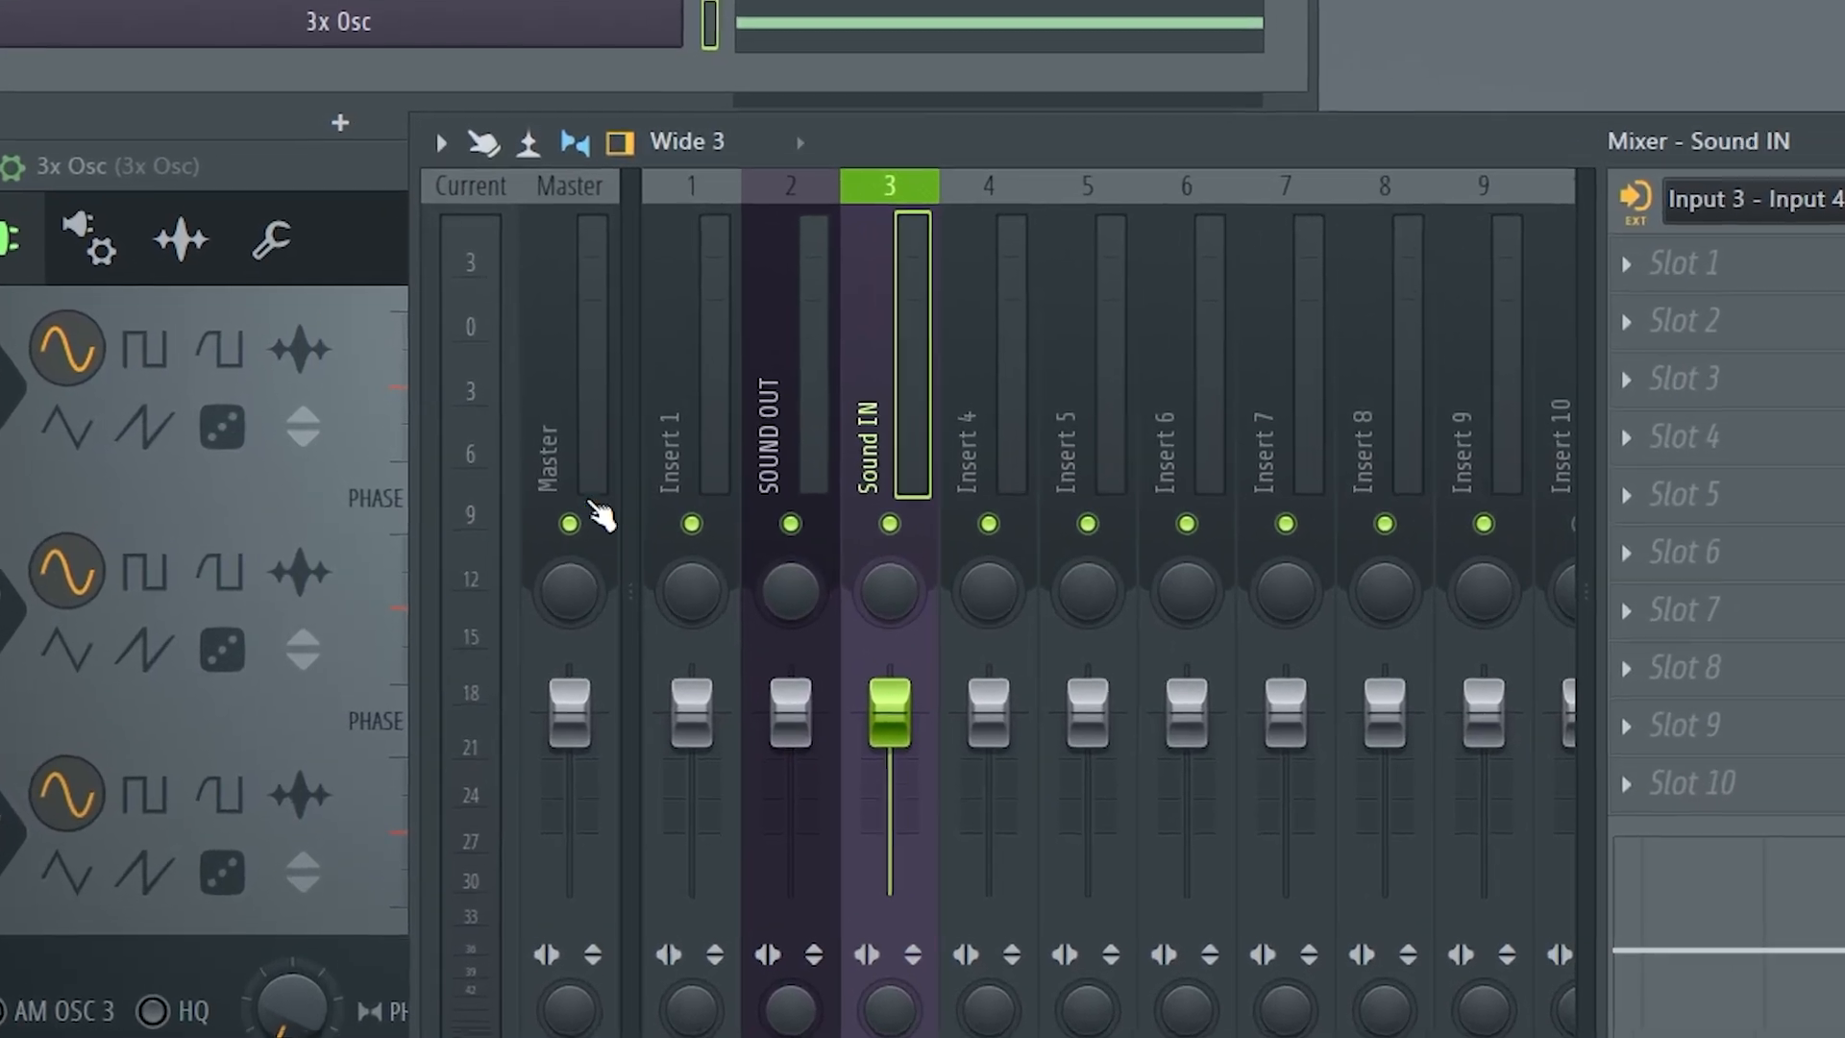
left_click(594, 451)
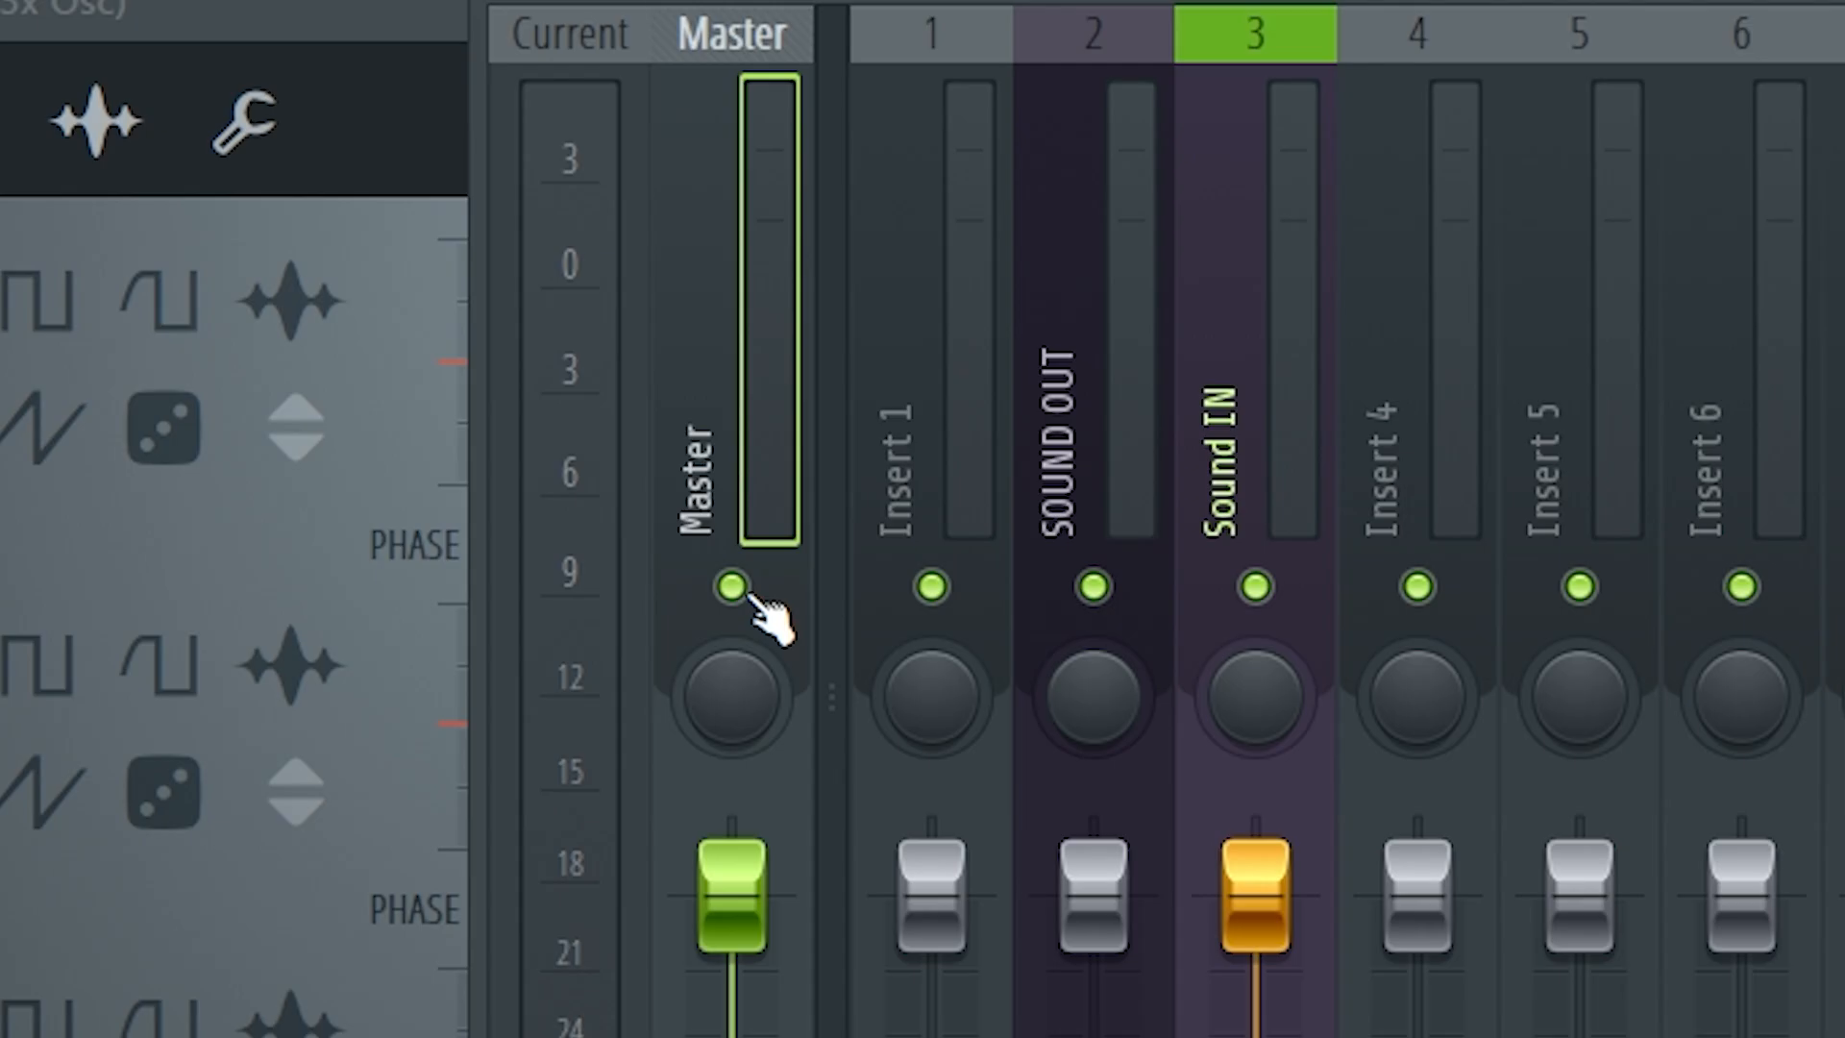
left_click(745, 593)
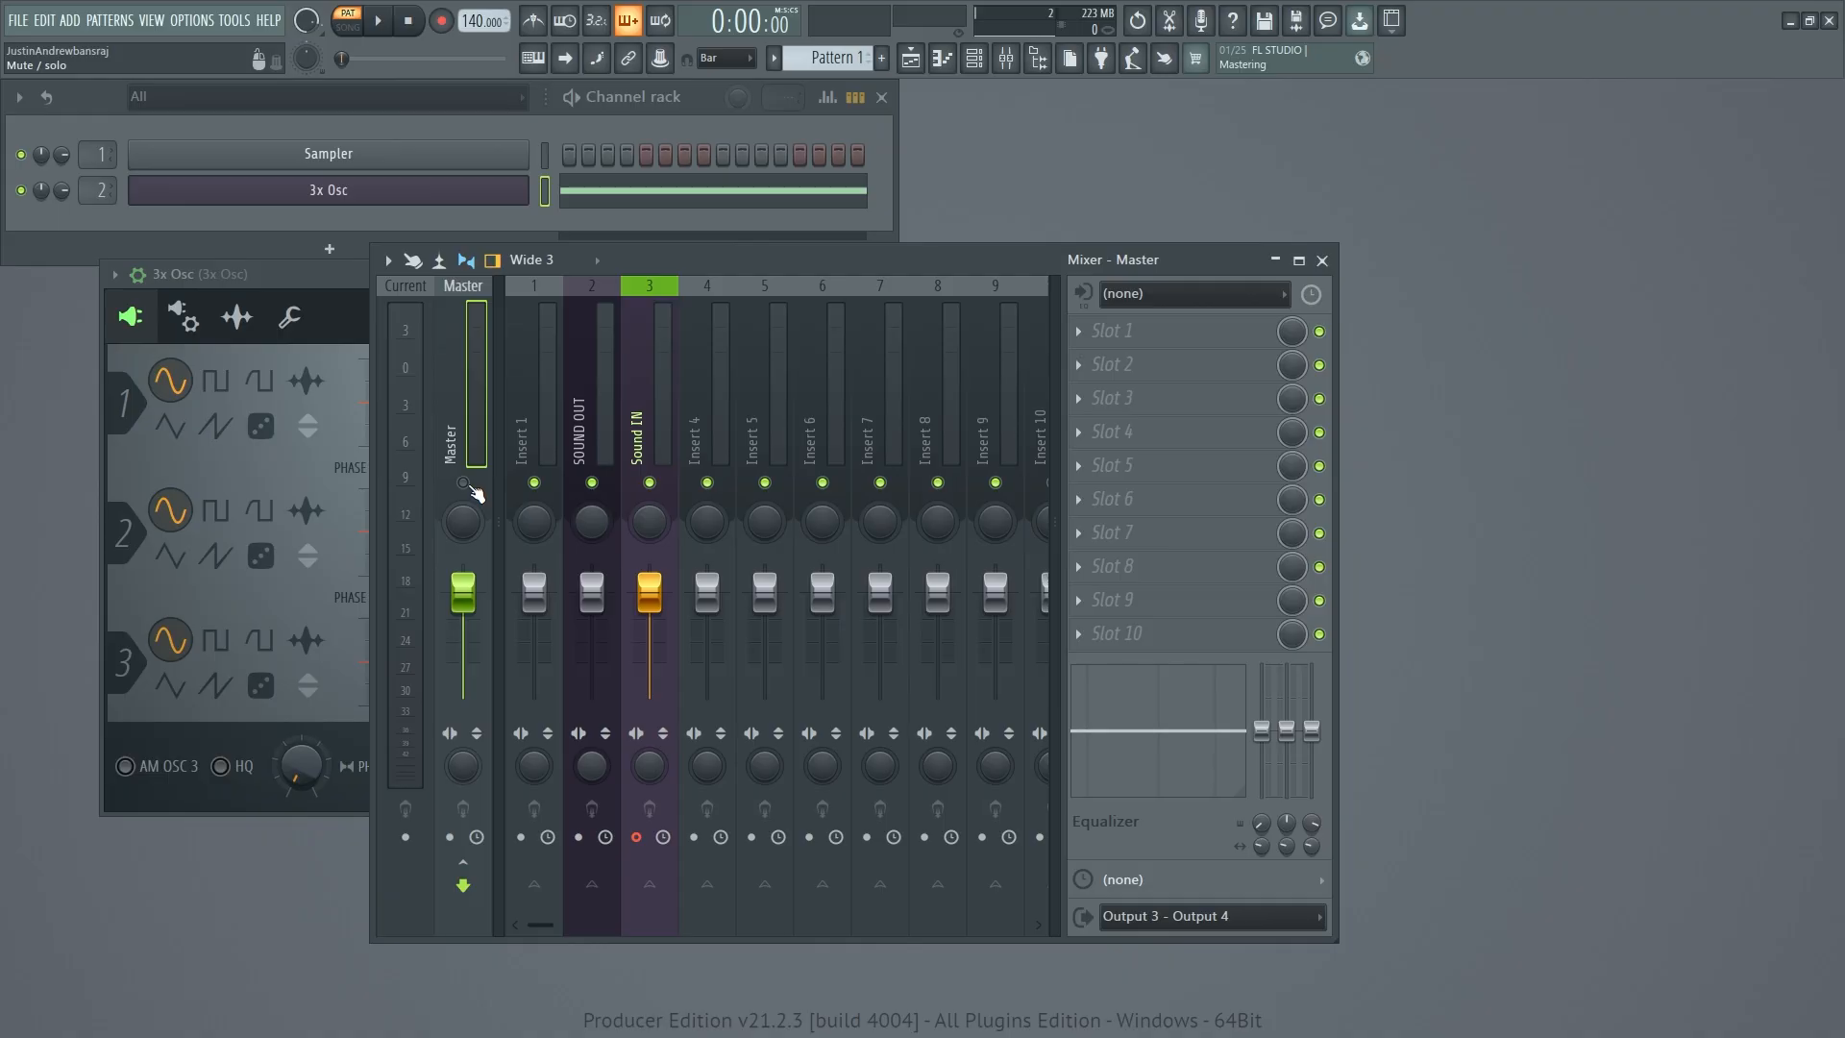
- Play the pattern and compare the signal levels on the SOUND OUT and Sound IN tracks
key("space")
left_click(1404, 418)
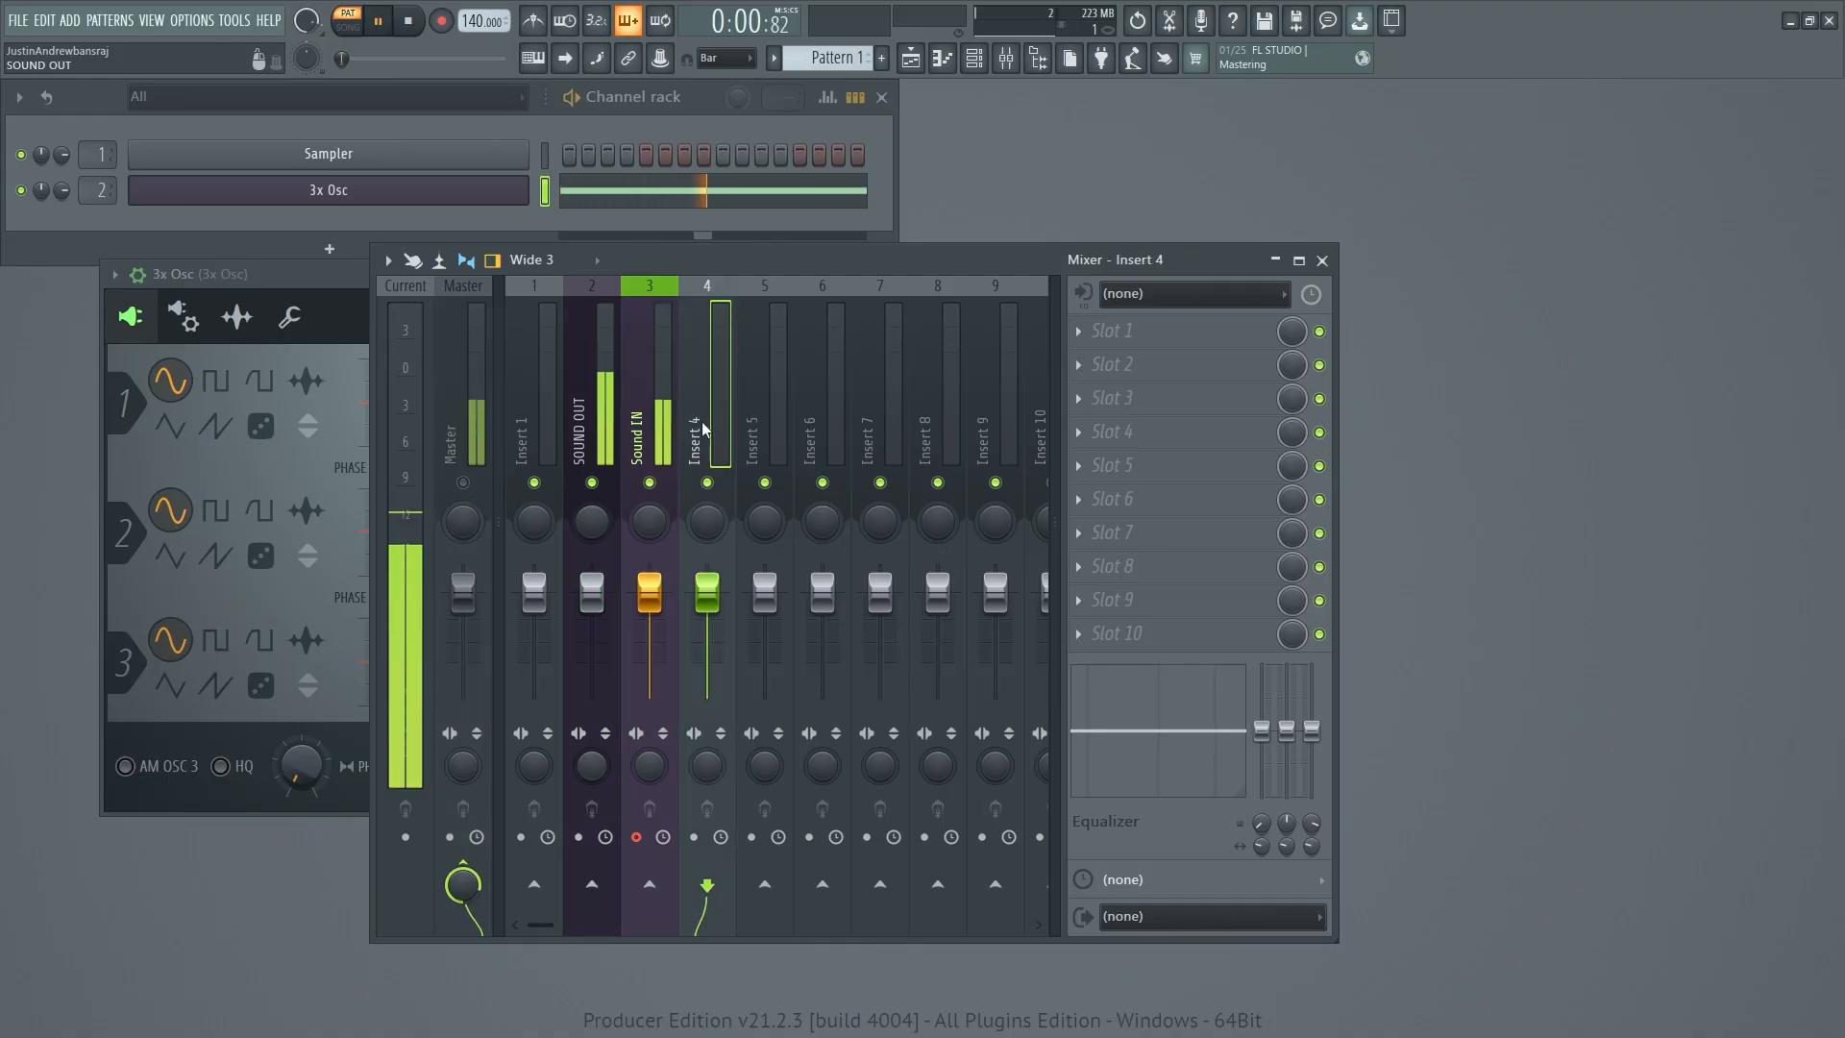
left_click(601, 433)
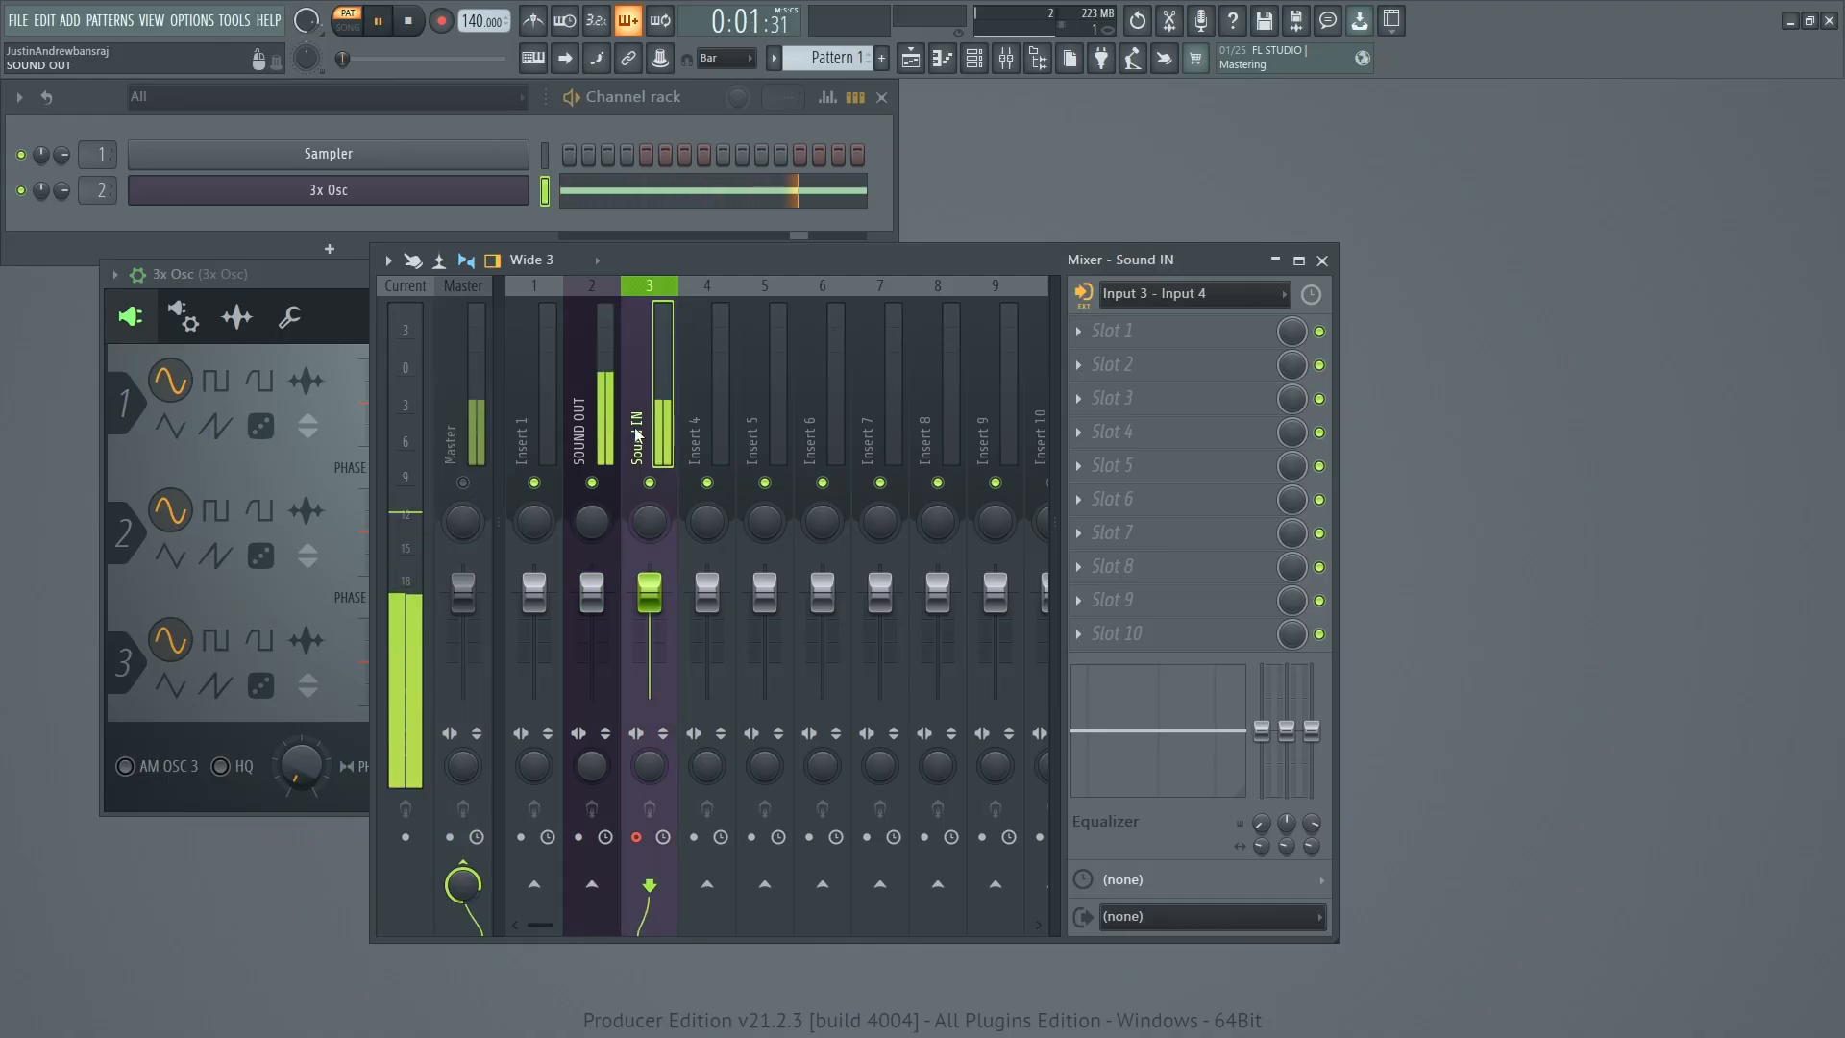
left_click(644, 432)
key("space")
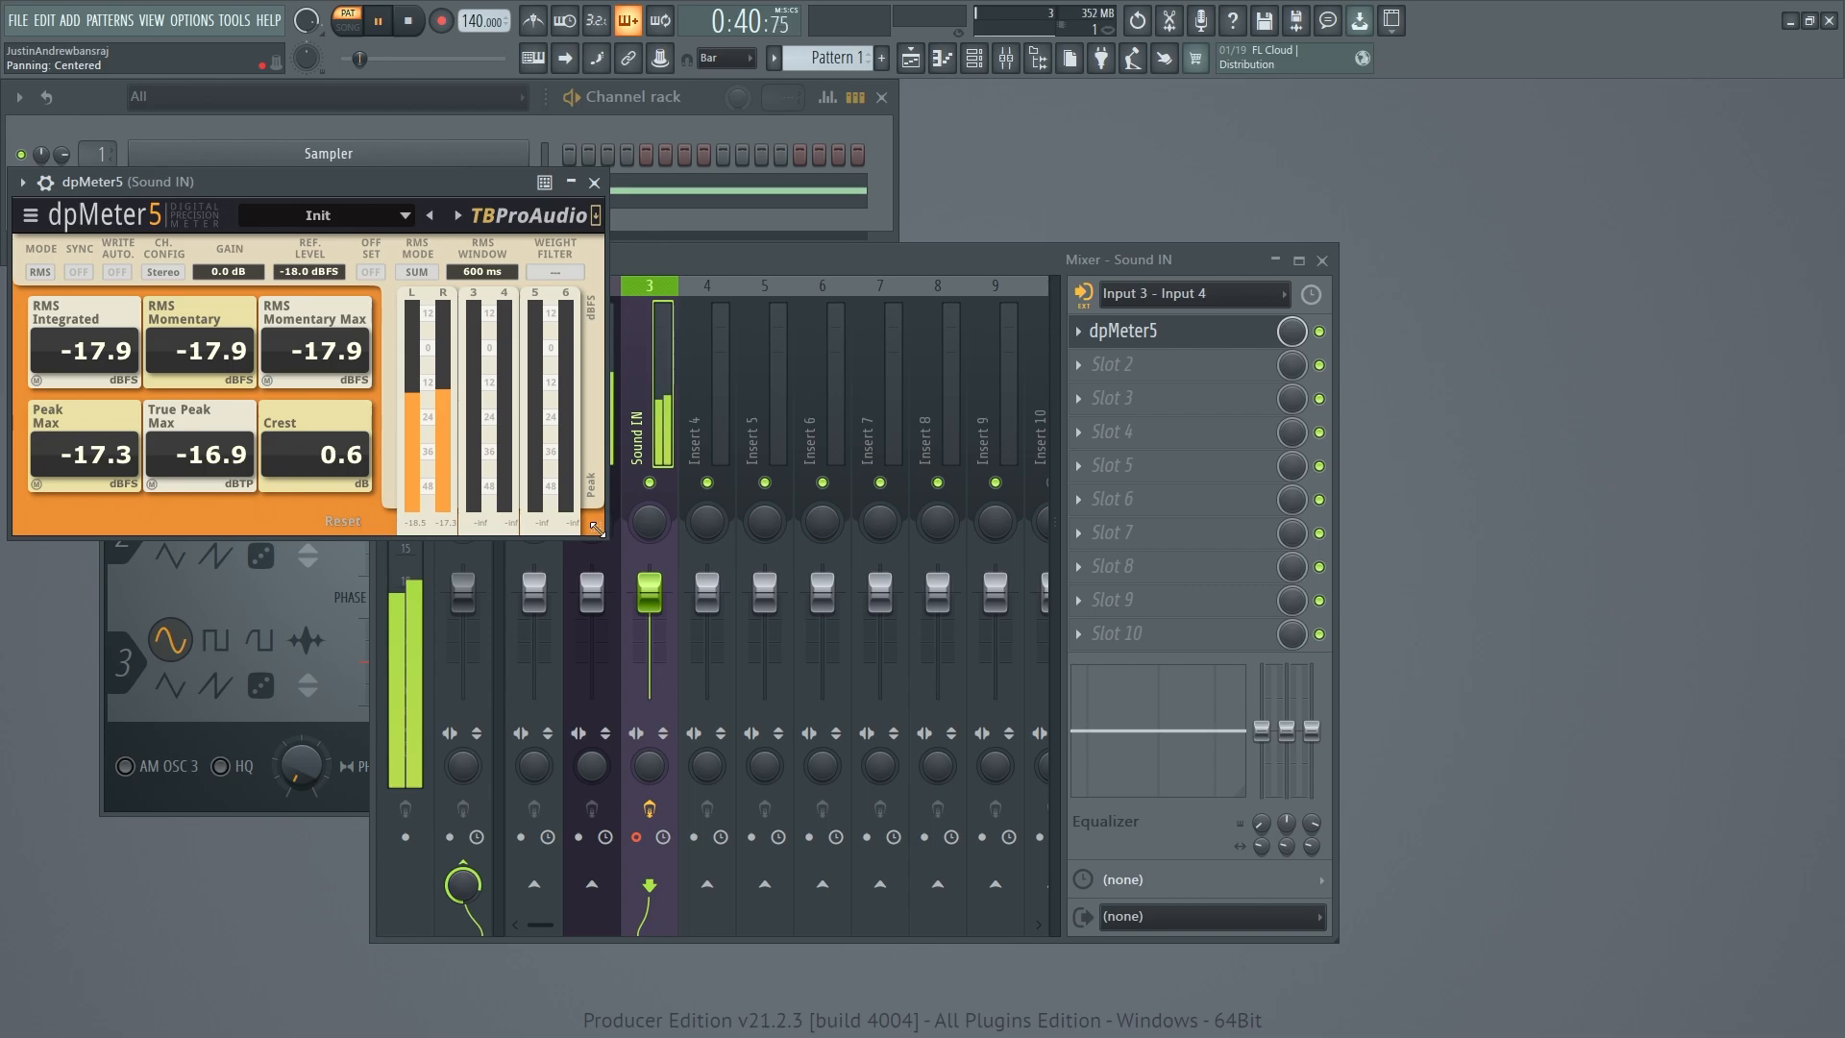
- Enlarge the Sound IN track's dpMeter5 beside the SOUND OUT meter and play the pattern to compare levels, resetting the Sound IN readings
left_click_drag(600, 533, 854, 719)
left_click_drag(764, 181, 1505, 282)
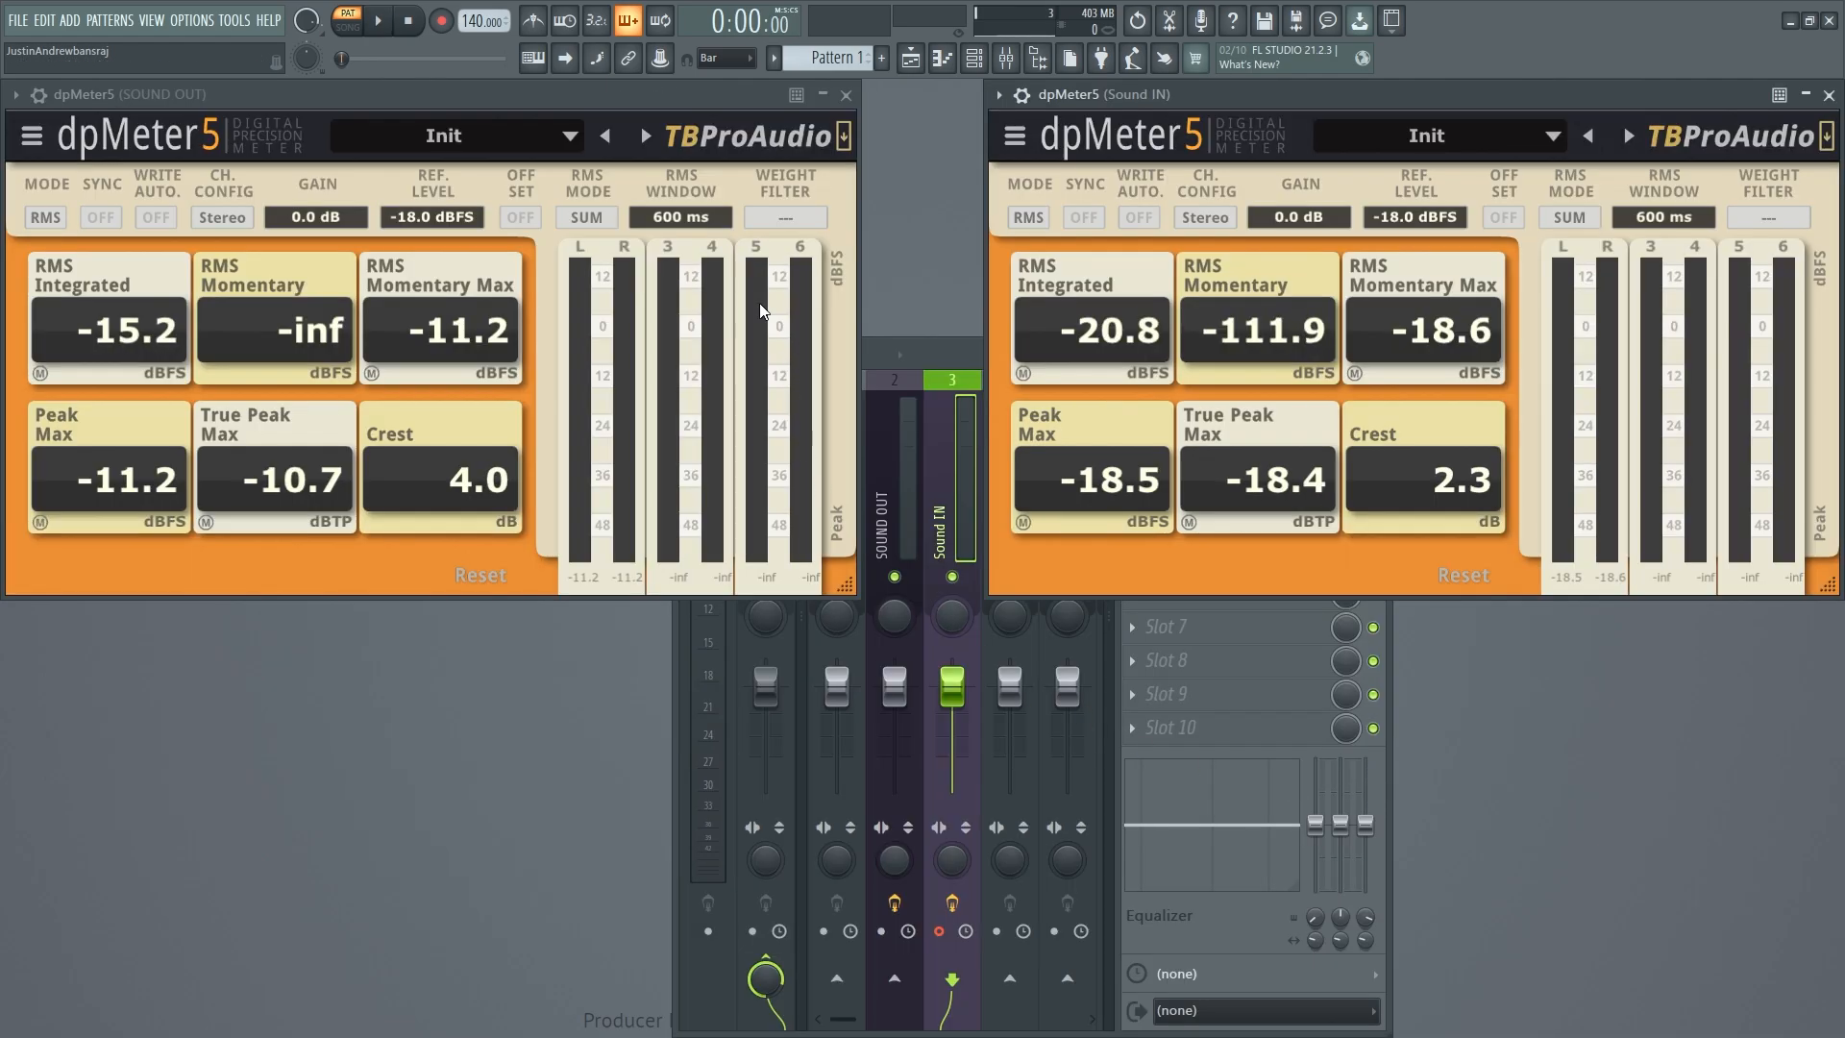
left_click(384, 21)
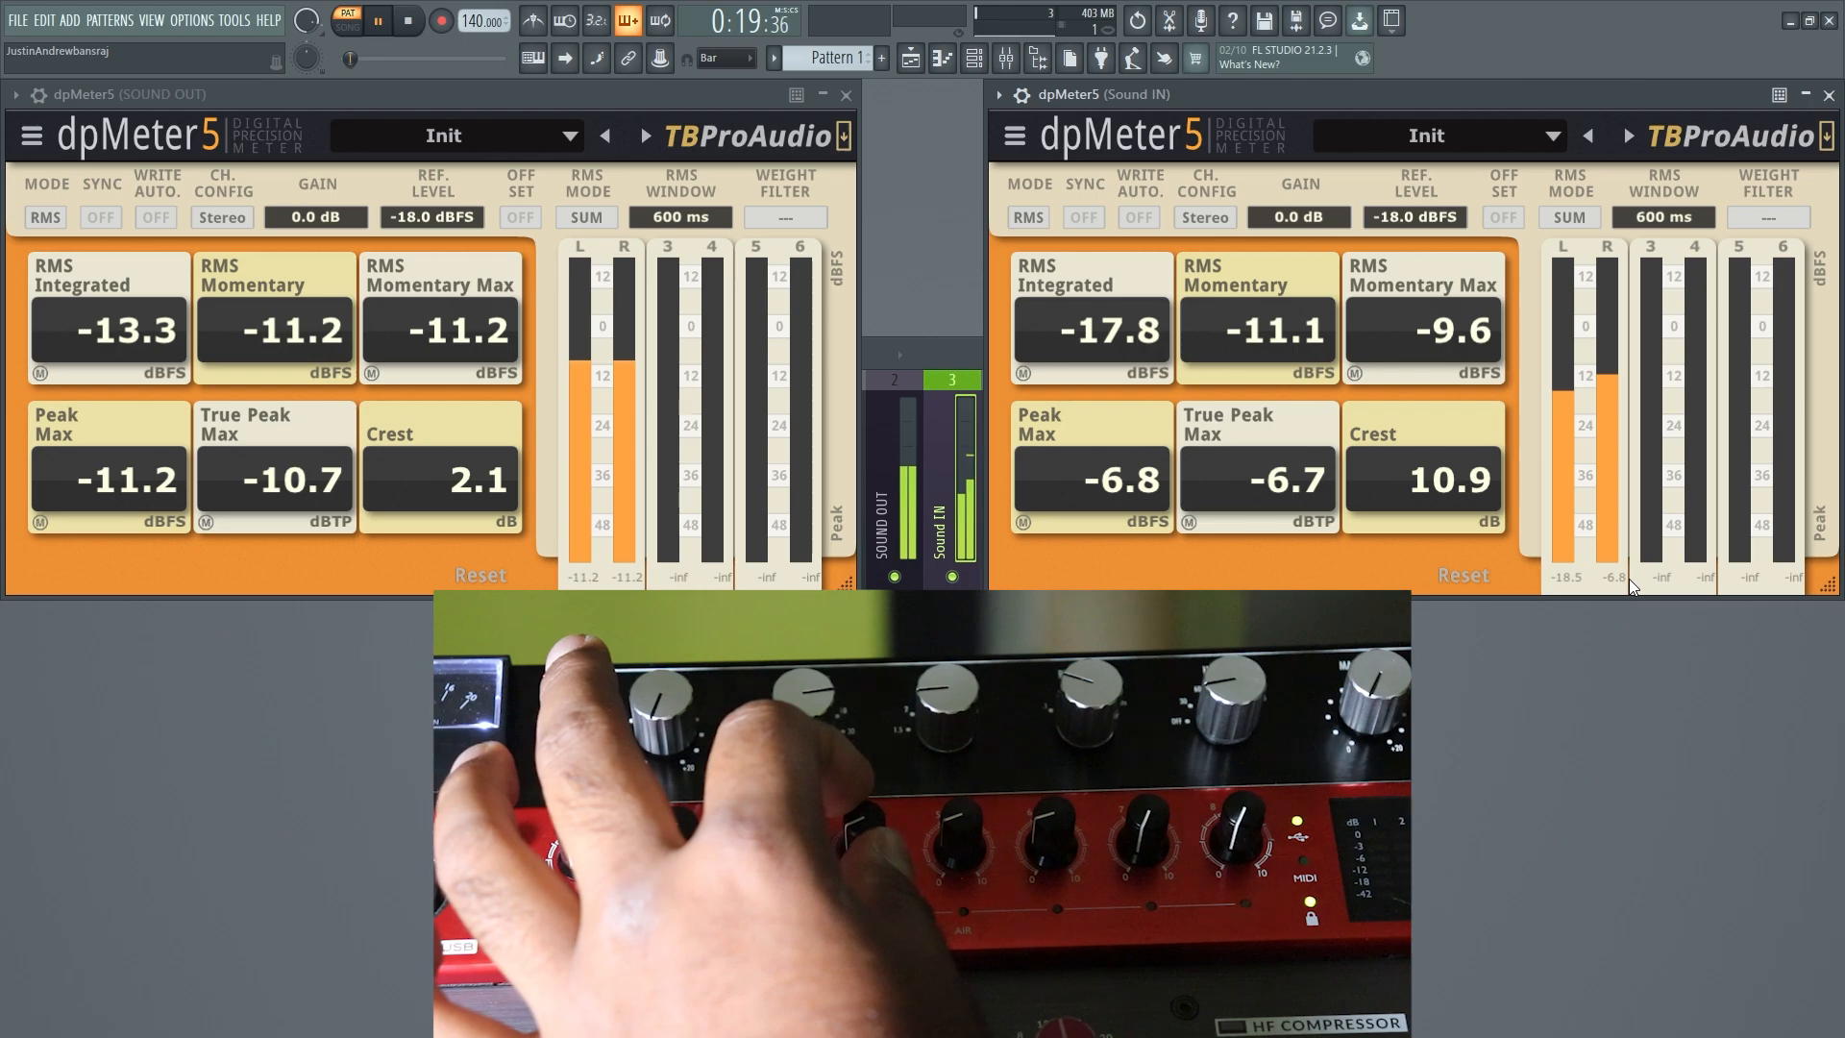
left_click(1456, 574)
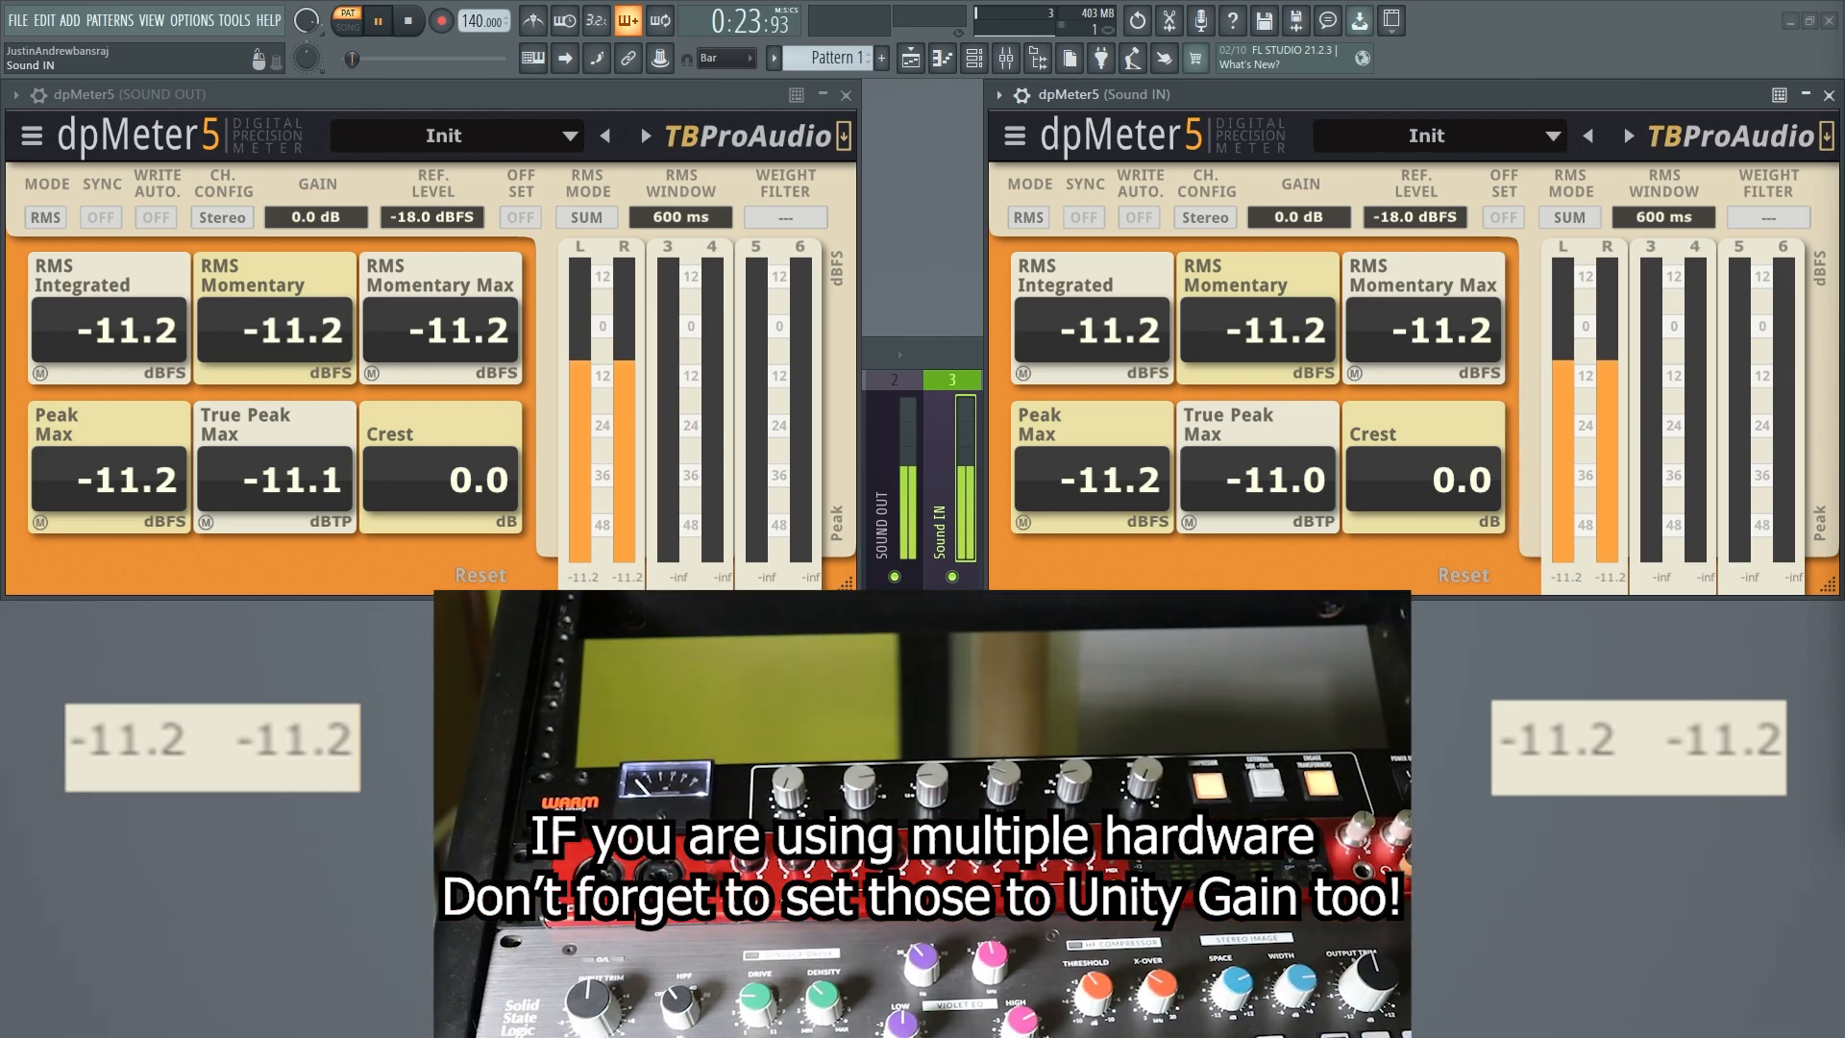
key("space")
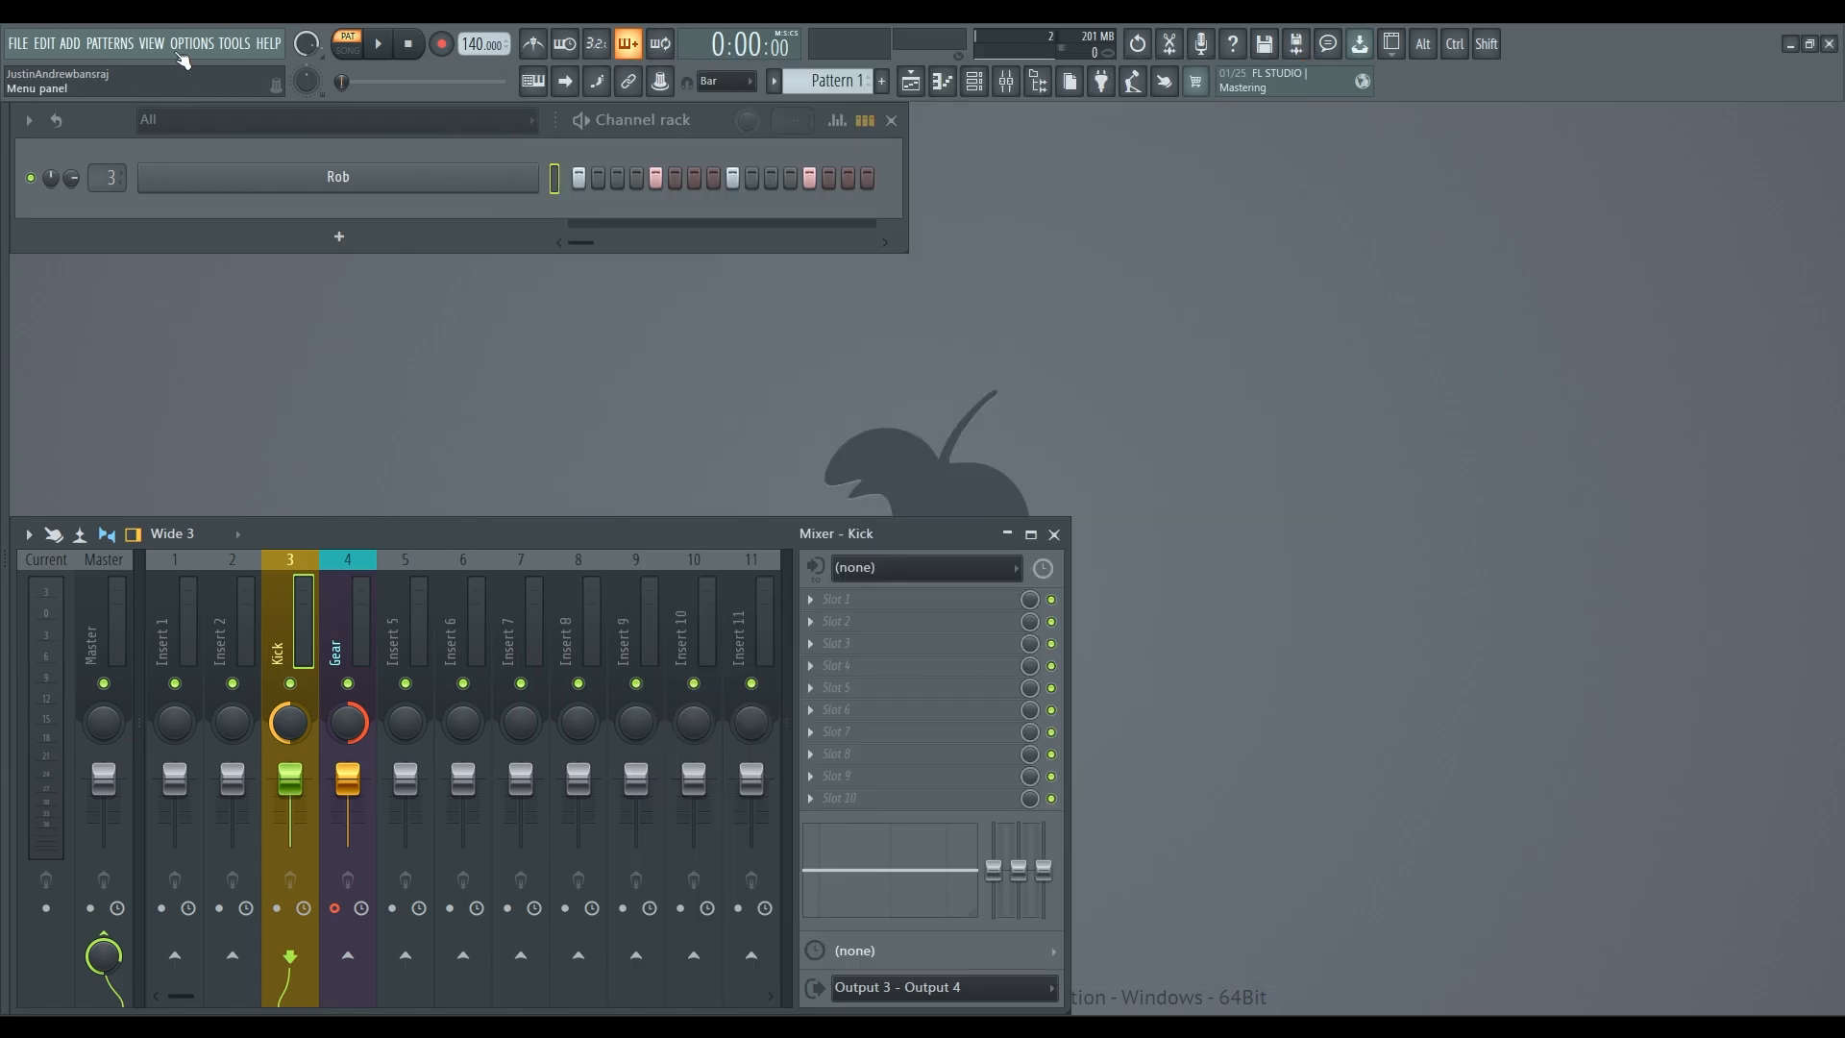
- Open the Focusrite ASIO device settings from the audio settings and place them beside the settings window
left_click(191, 43)
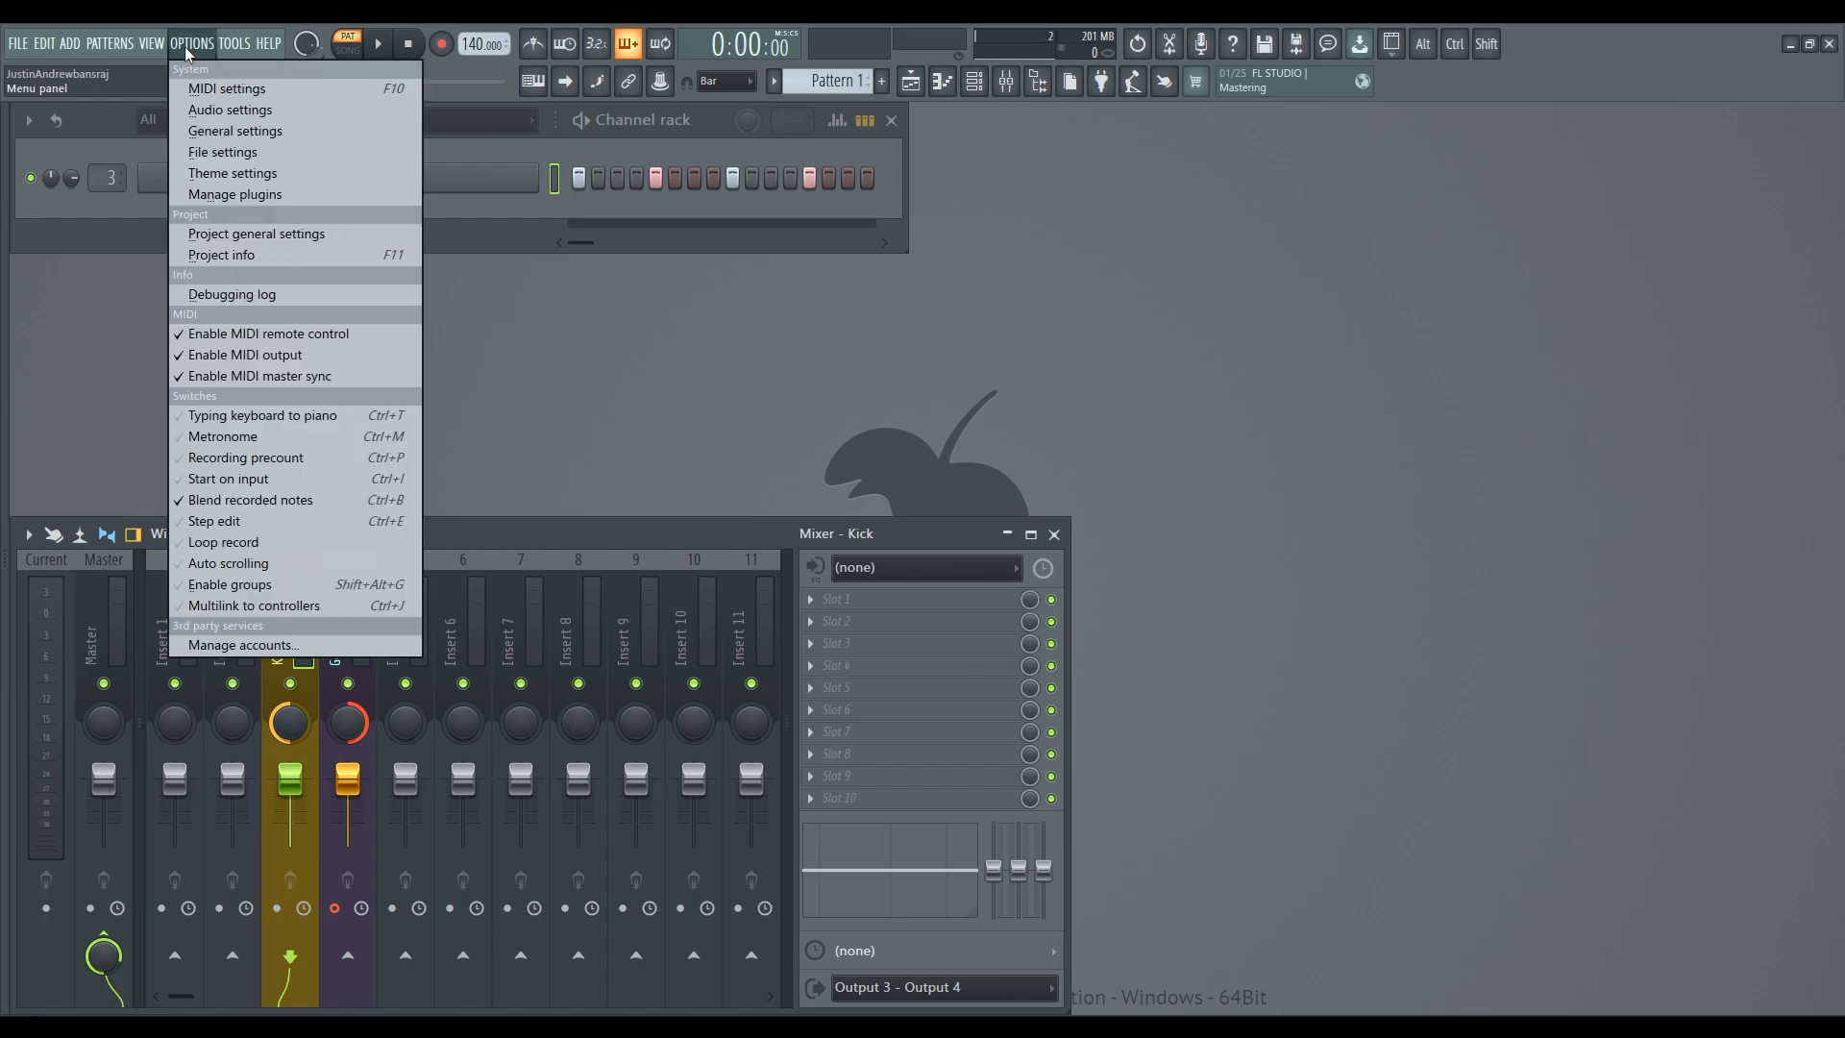
left_click(231, 111)
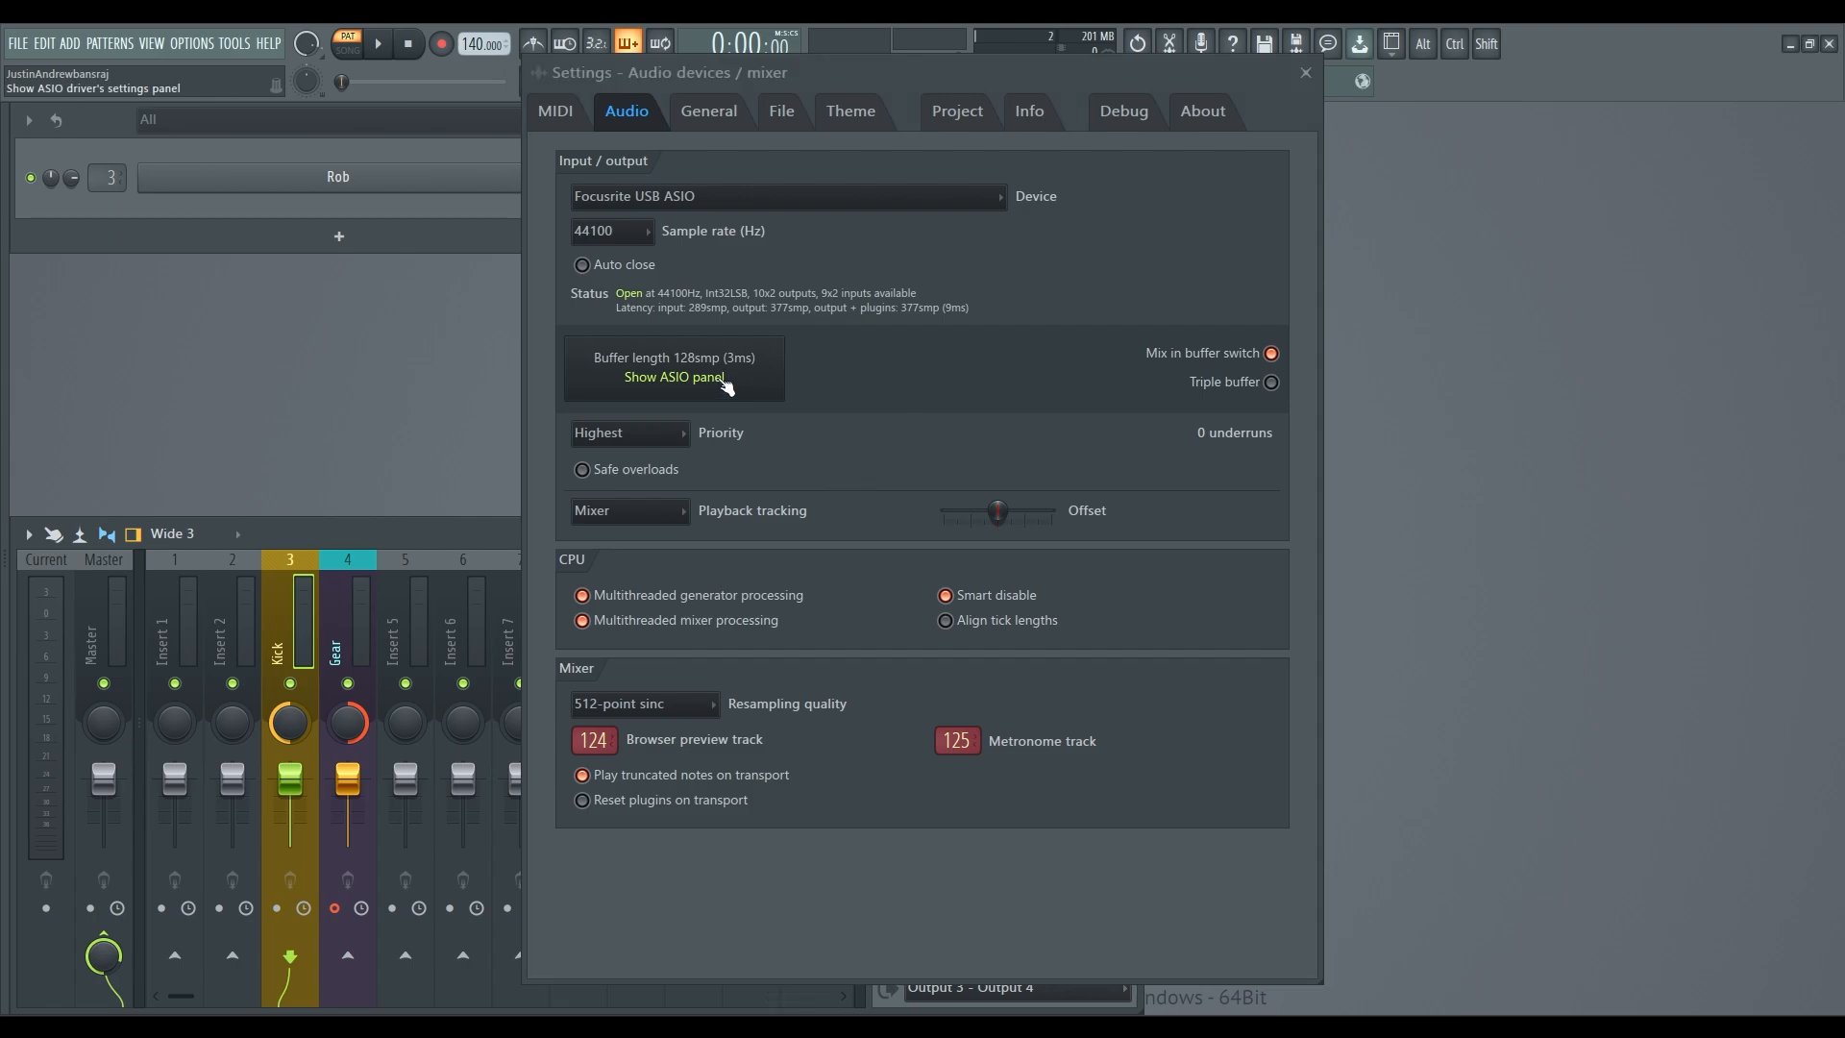
left_click(725, 377)
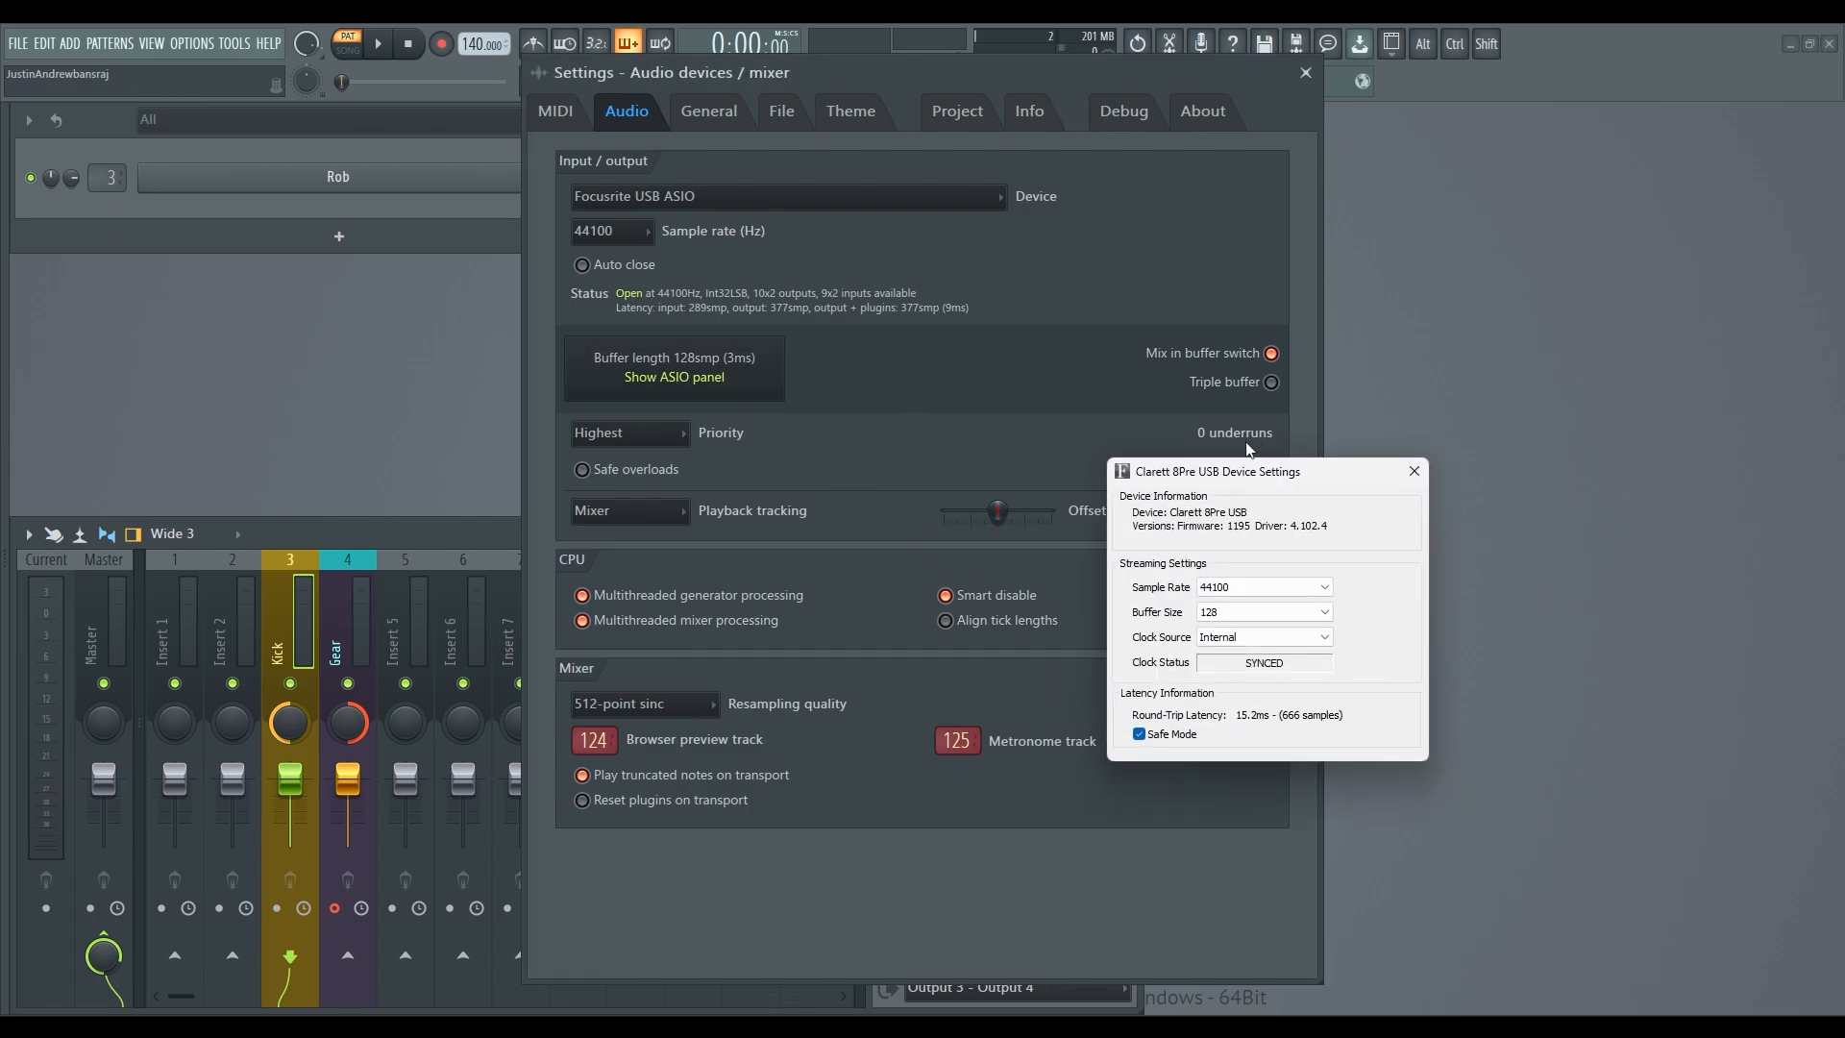
left_click_drag(1246, 481, 325, 383)
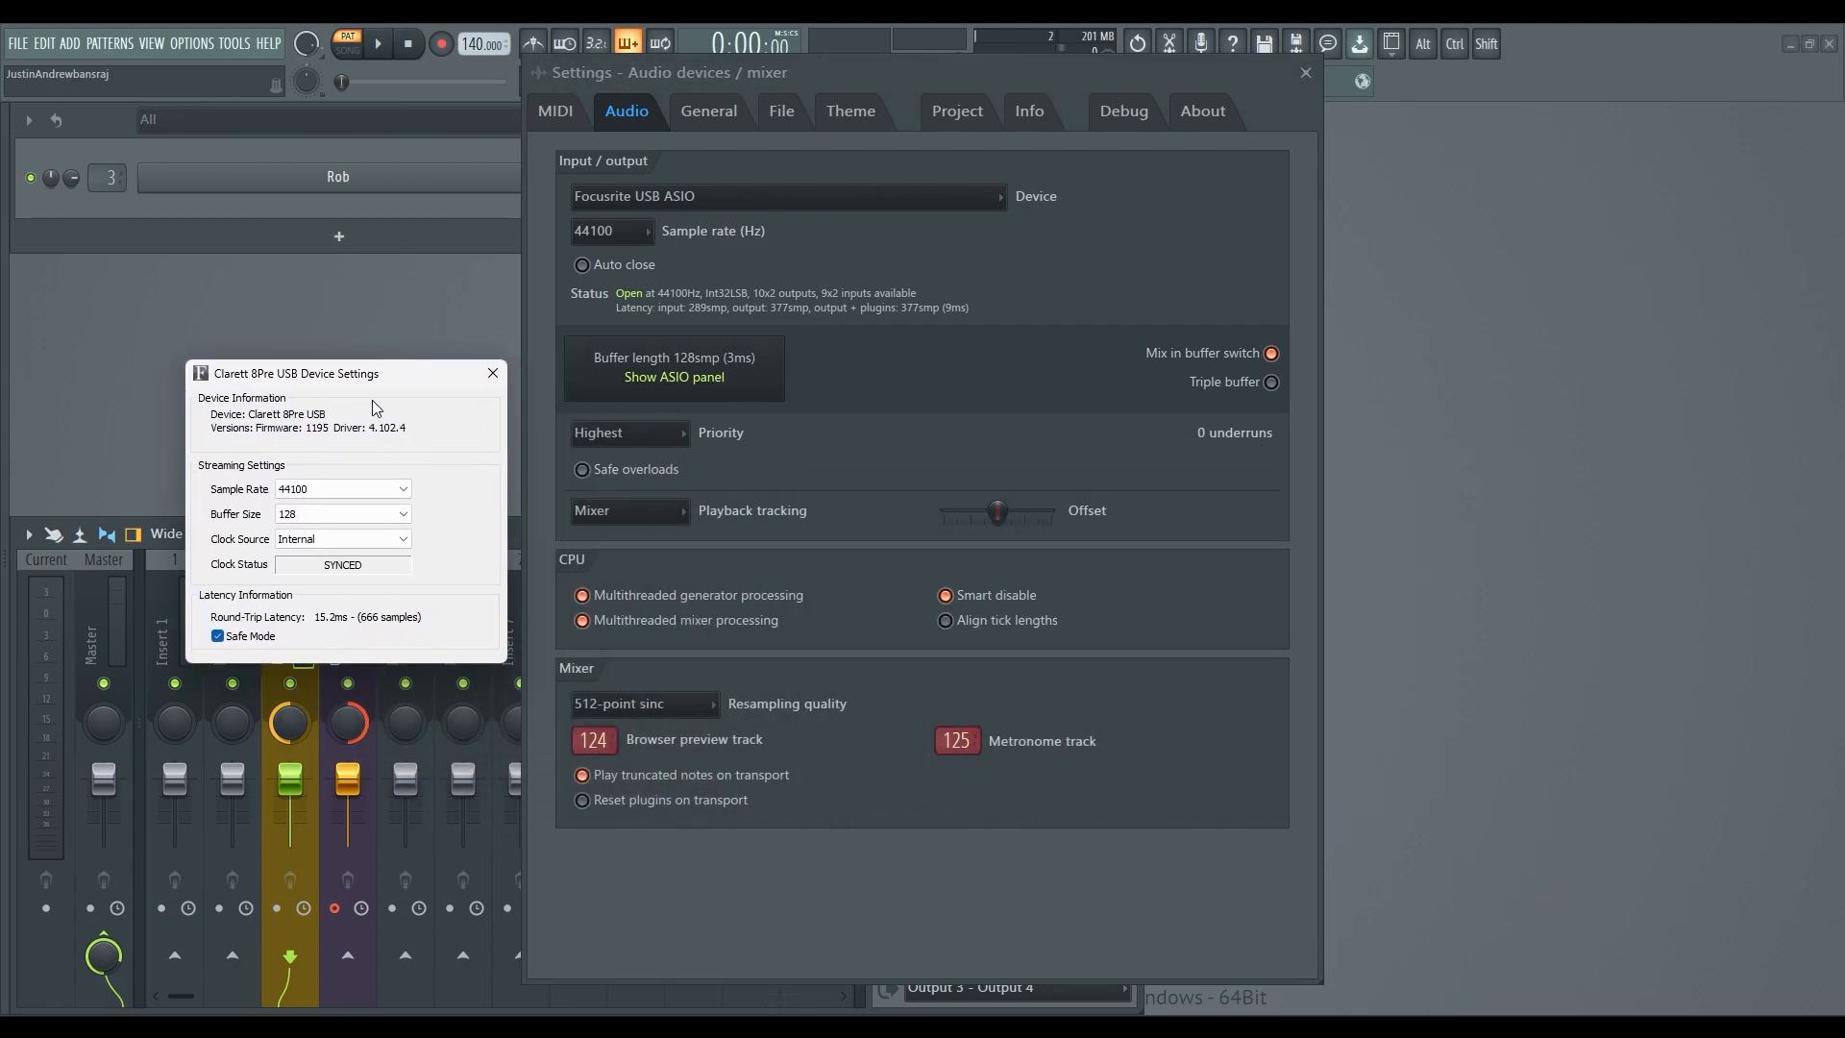
- Set the Clarett 8Pre USB buffer size to 16 samples
left_click(402, 514)
left_click(365, 531)
left_click(386, 515)
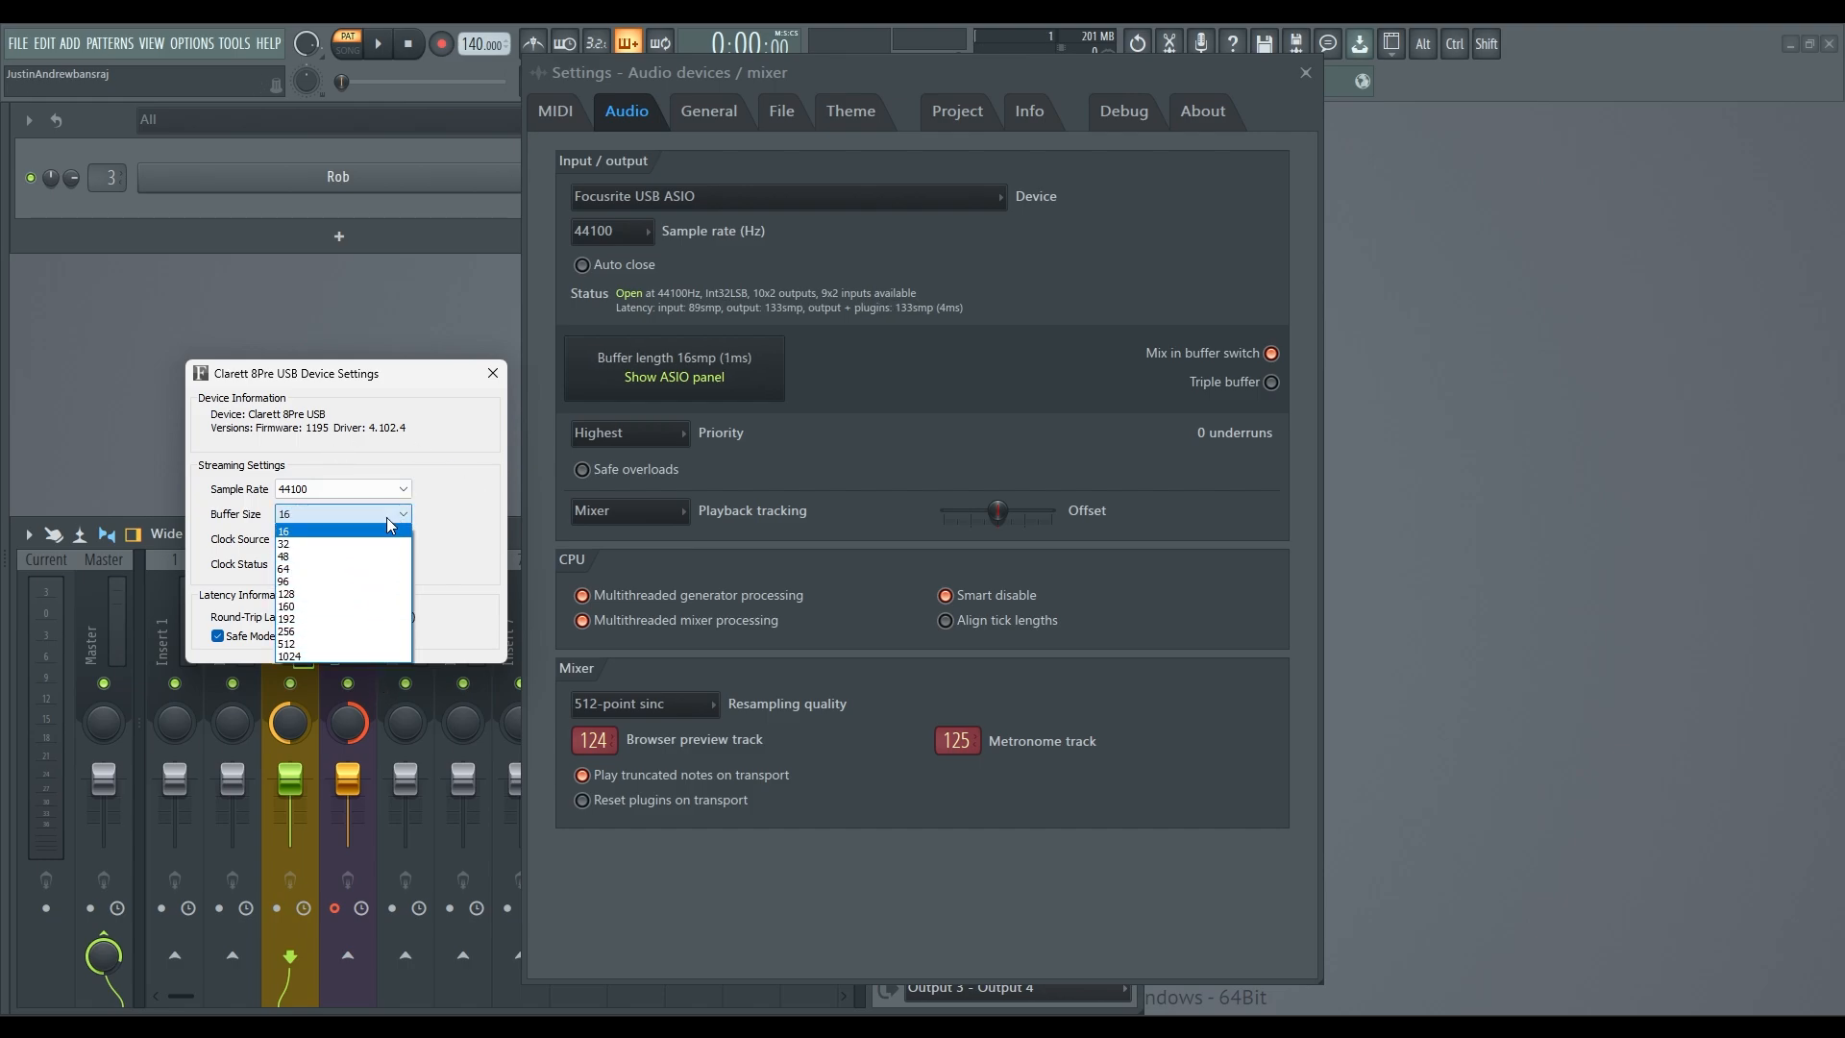
left_click(368, 535)
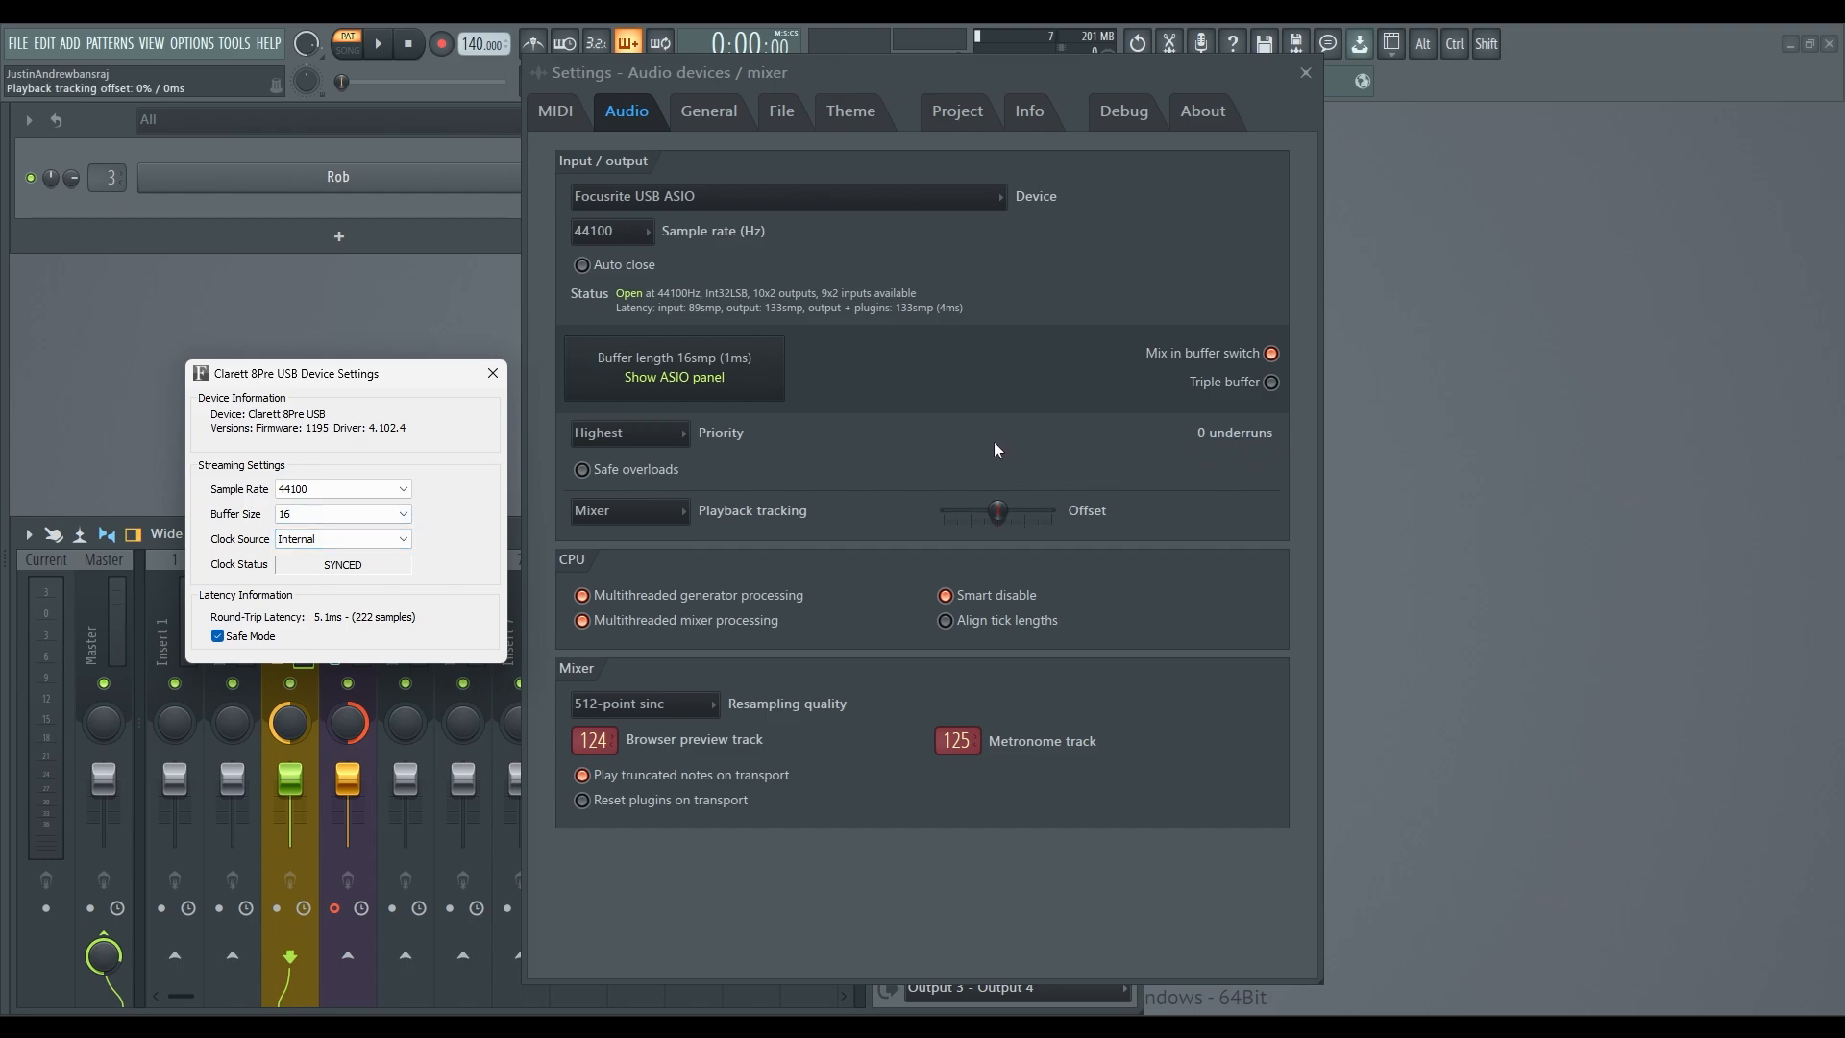
- Try a buffer size of 1024 on the Clarett 8Pre USB, then set it to 128
left_click(385, 514)
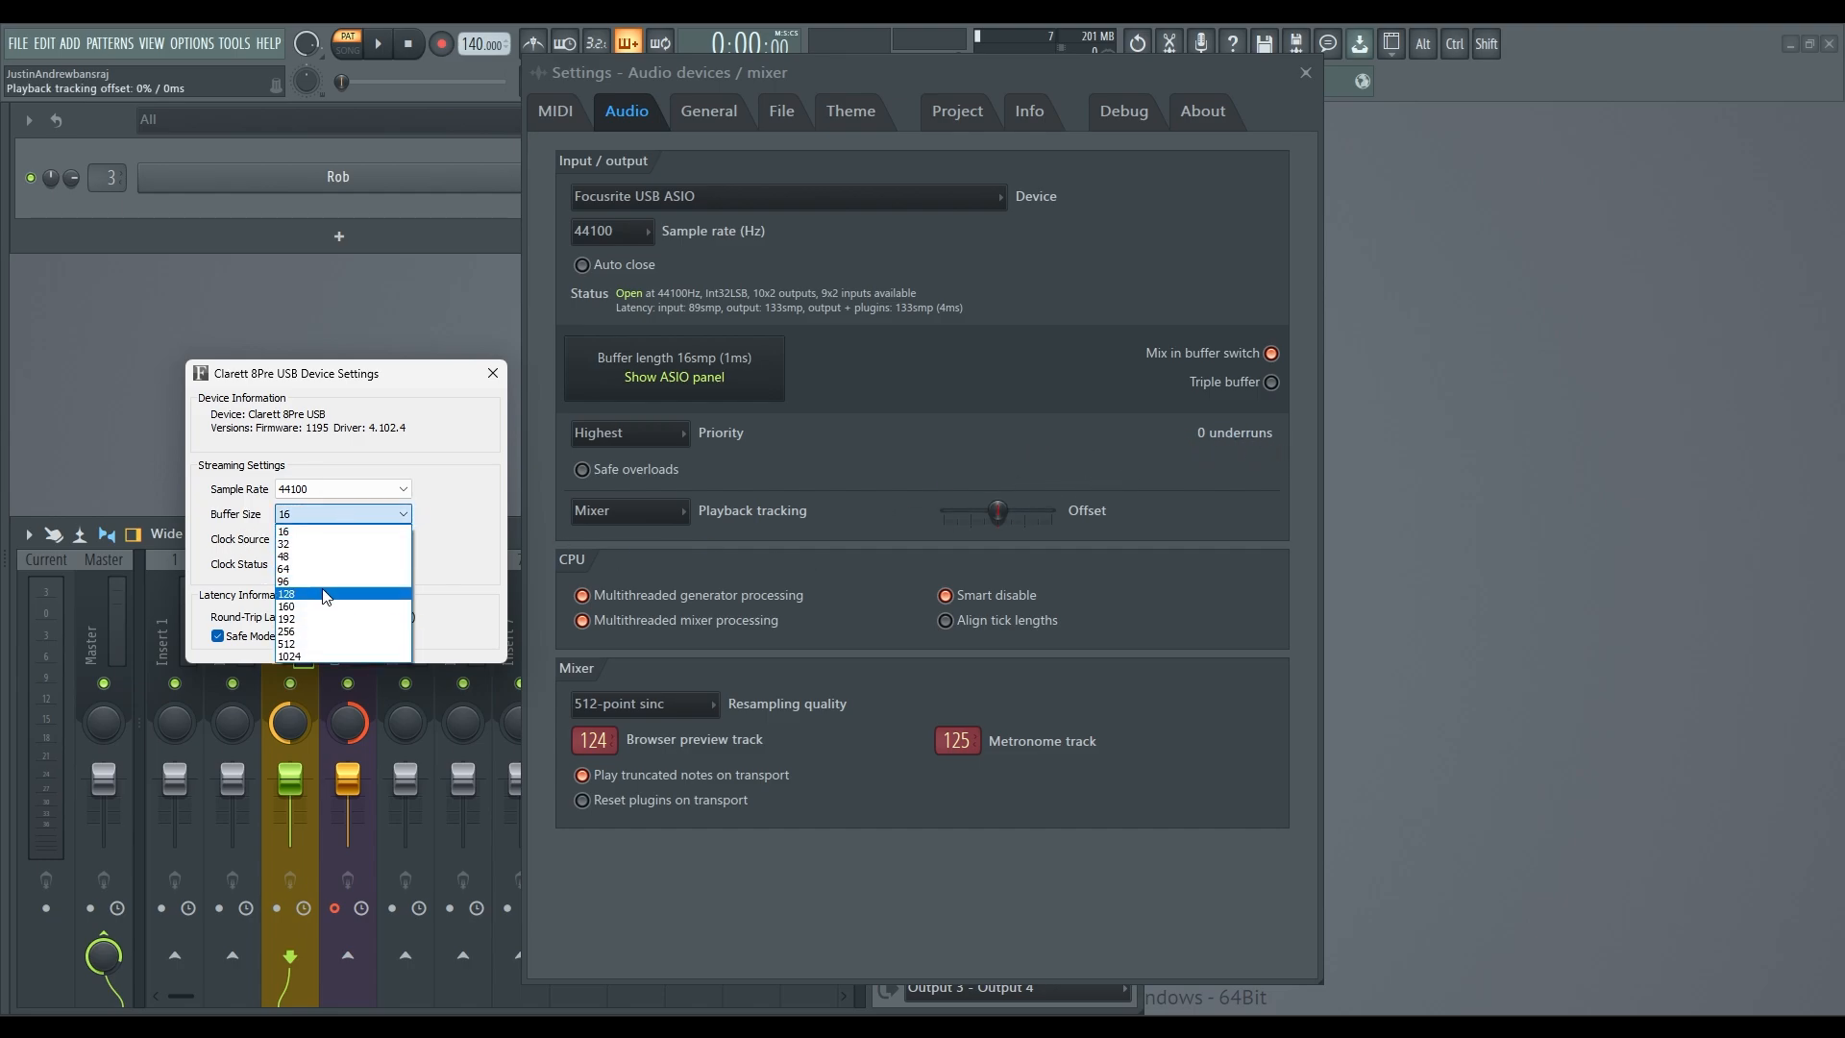
left_click(320, 653)
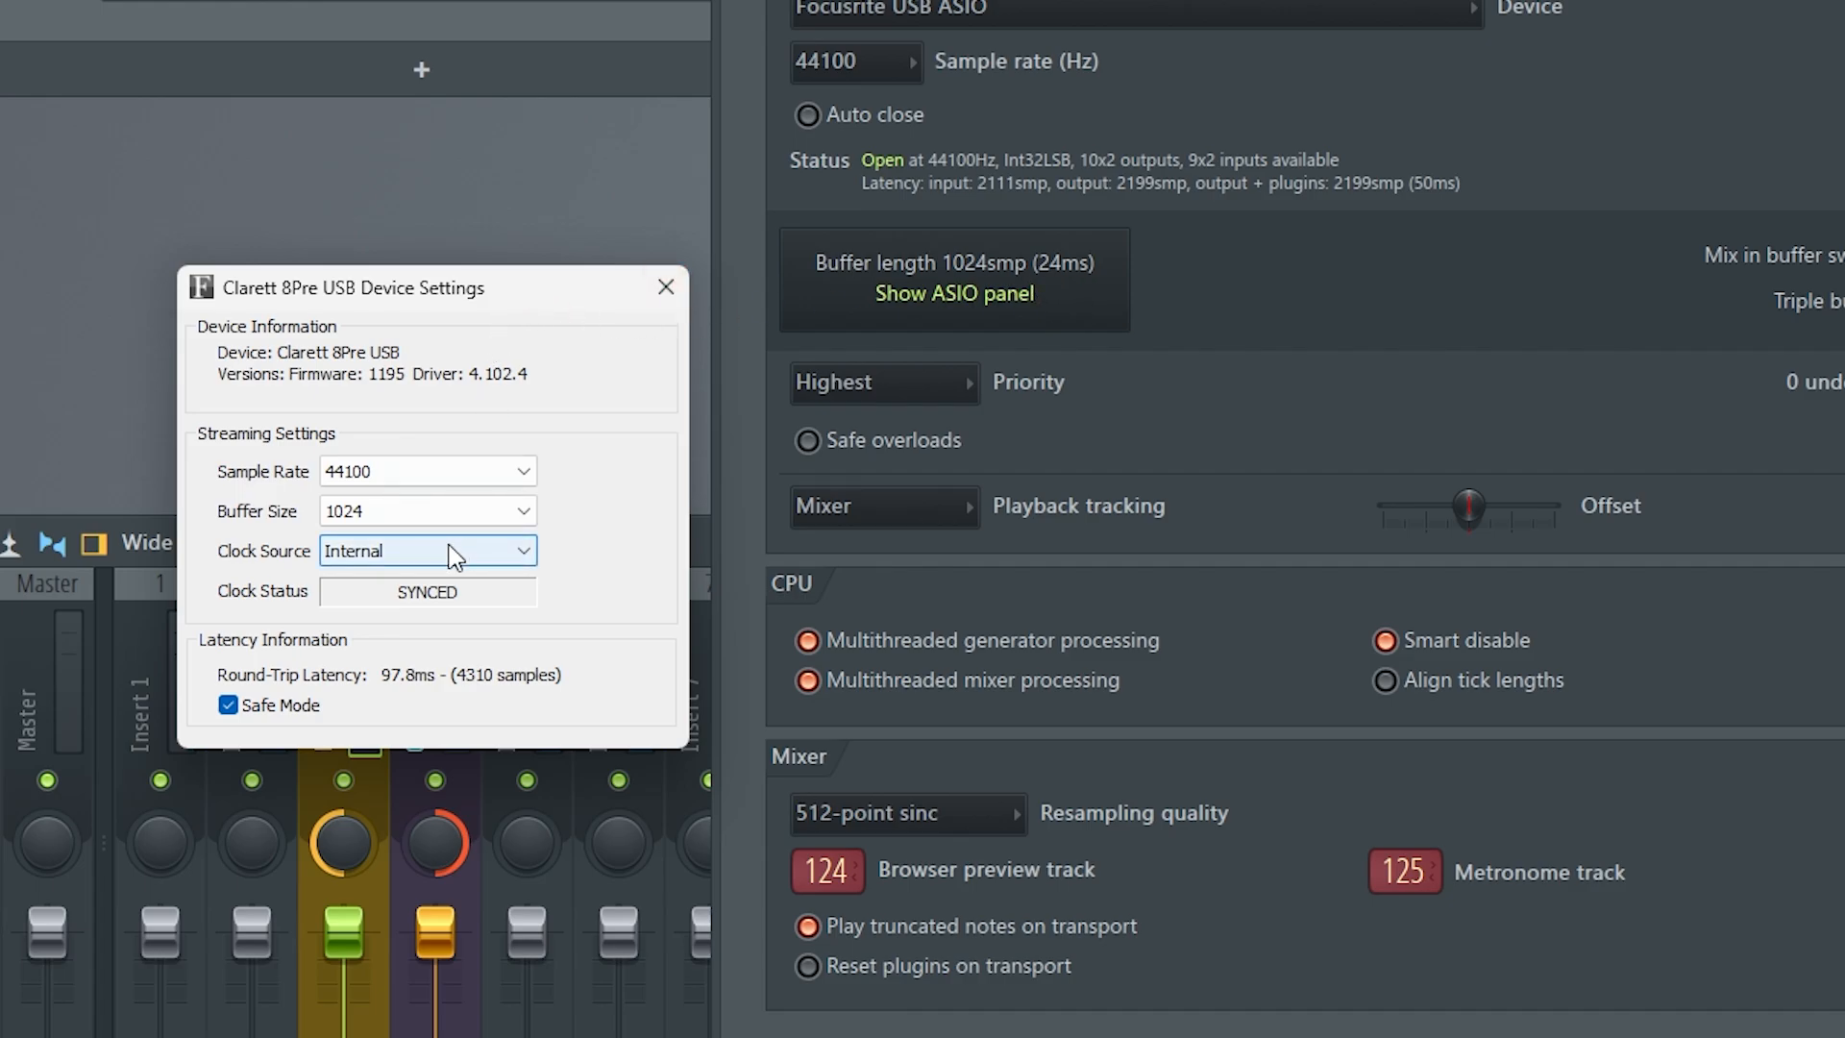
left_click(494, 512)
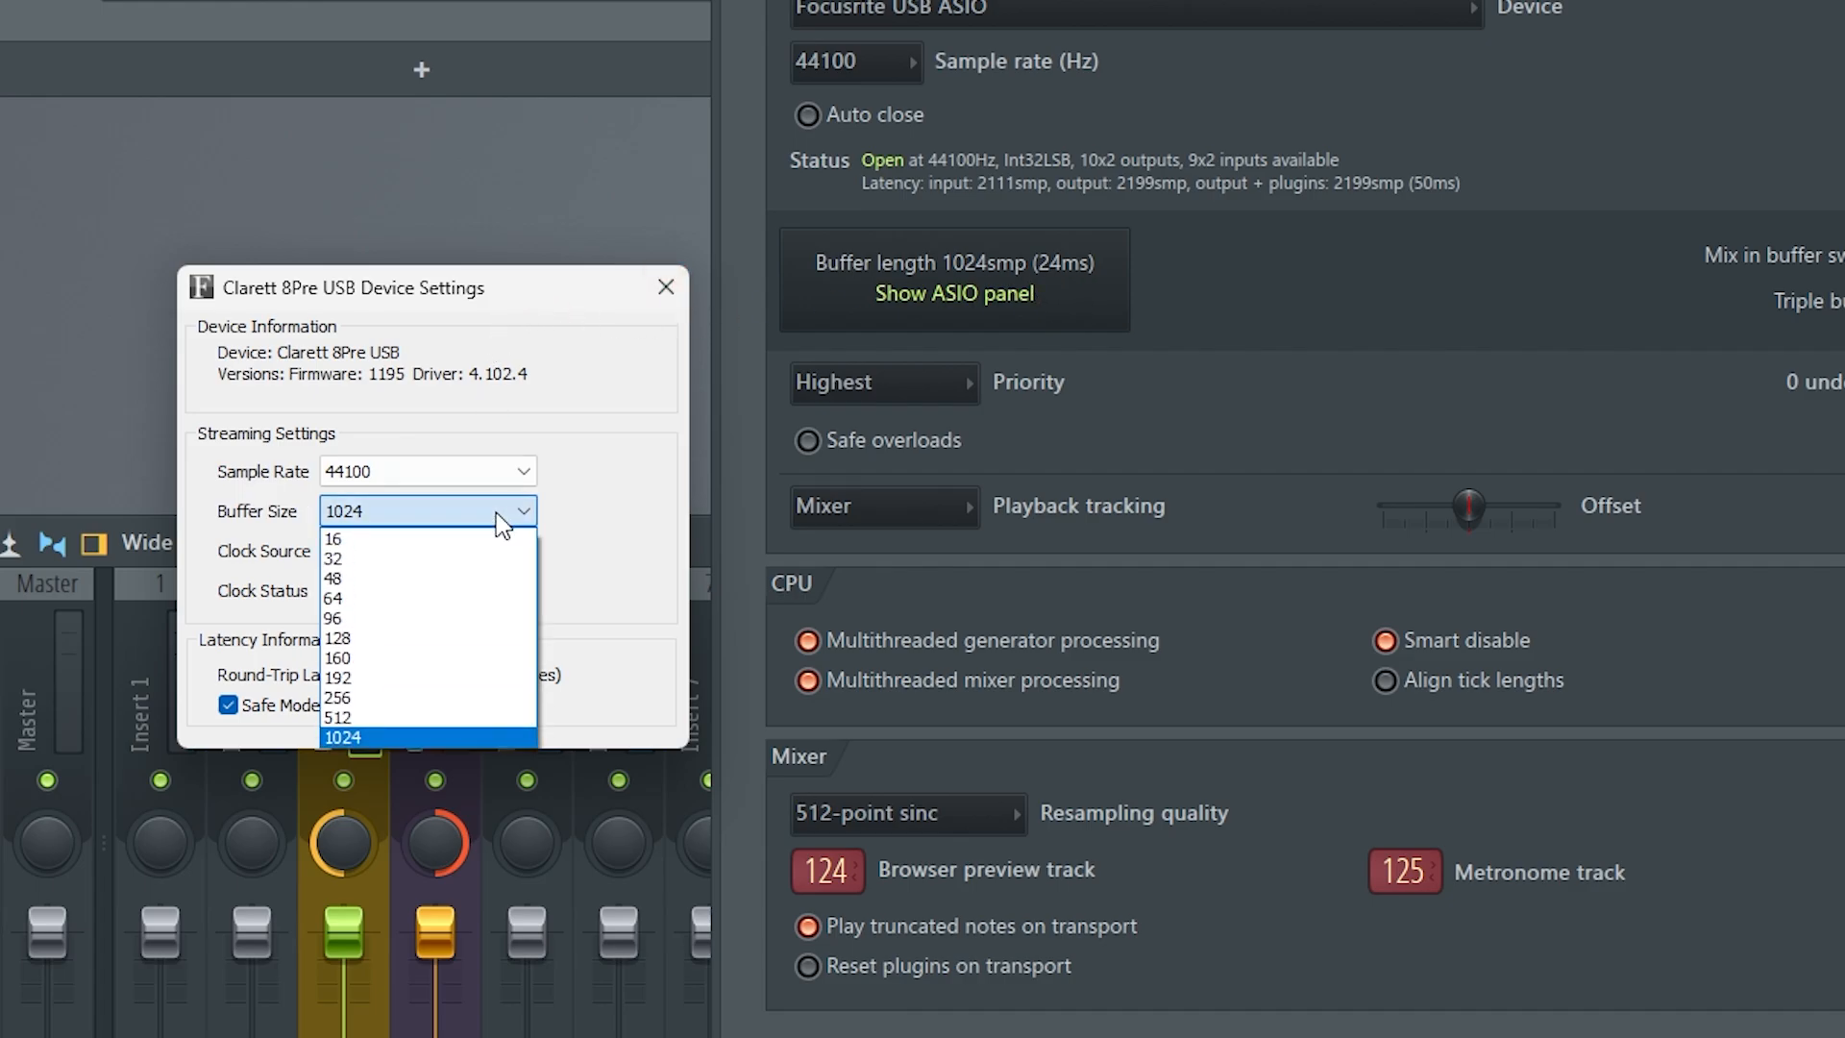
left_click(474, 598)
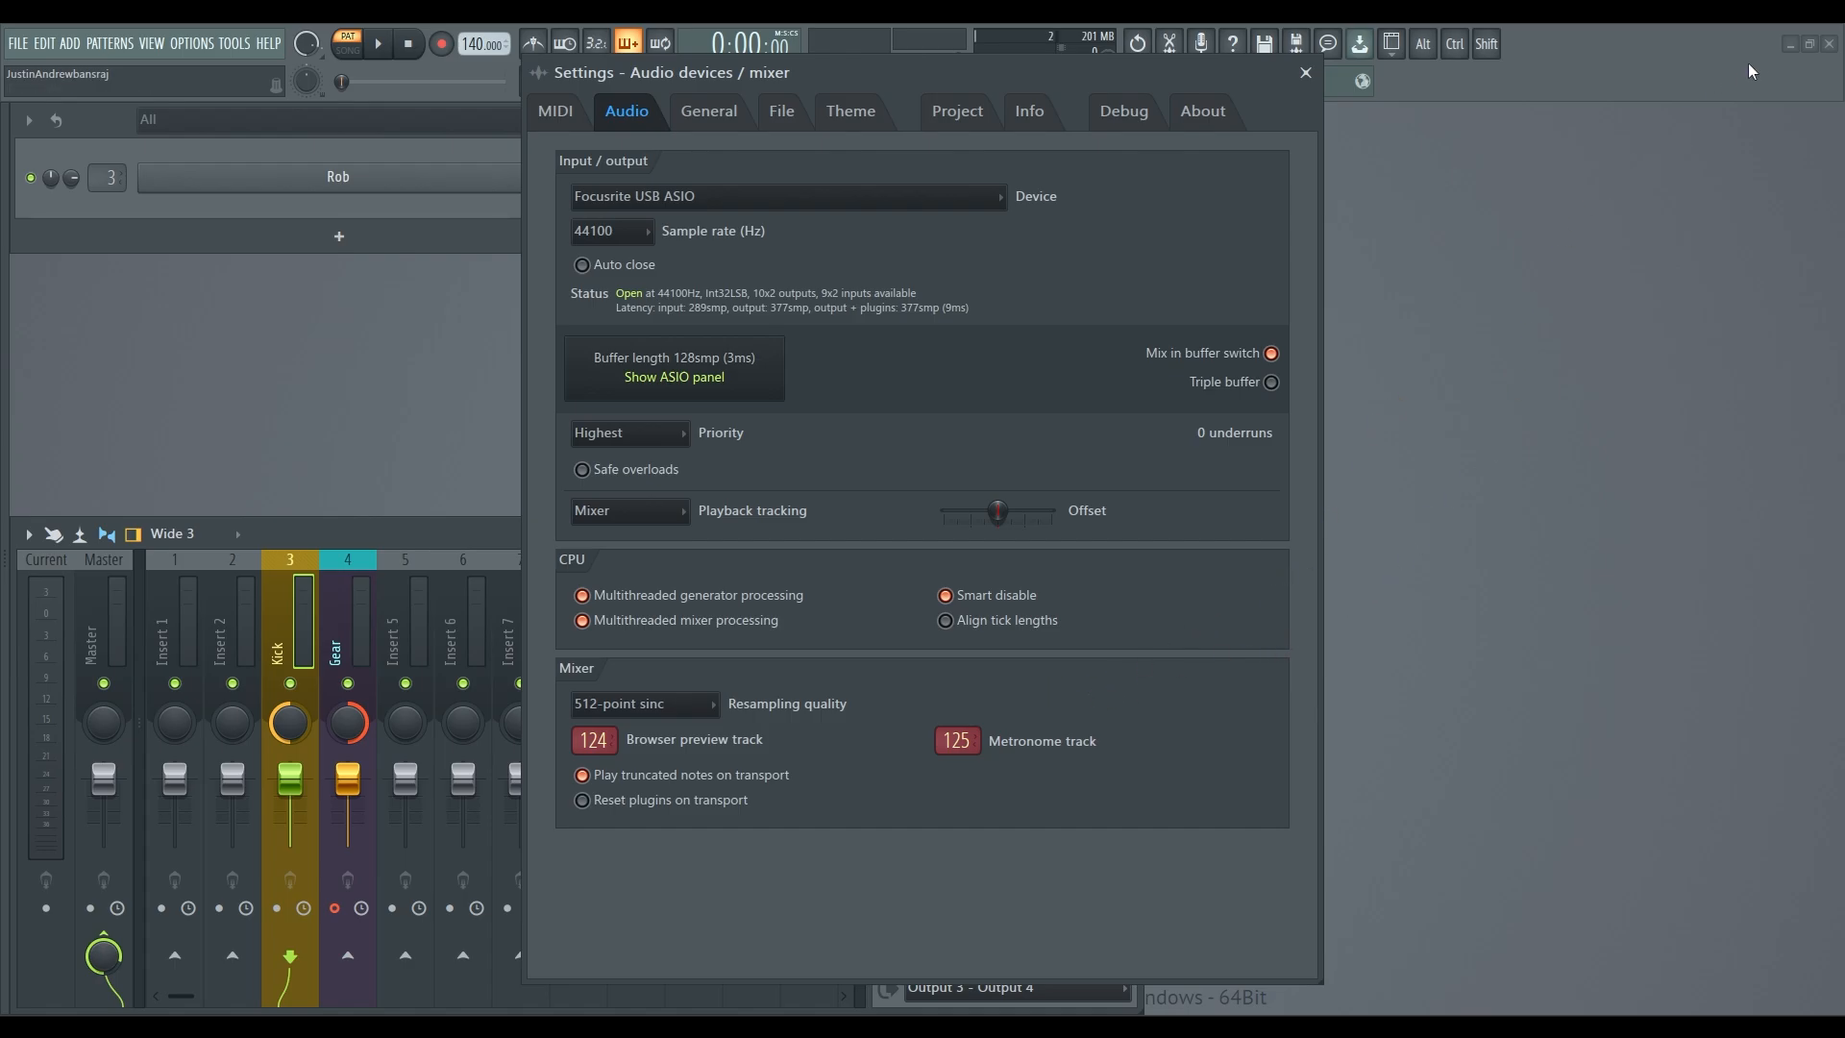
- Switch the audio device to Pure2 ASIO Driver and open the ASIO control settings in the converter's control panel
left_click(1790, 44)
left_click_drag(338, 373, 921, 374)
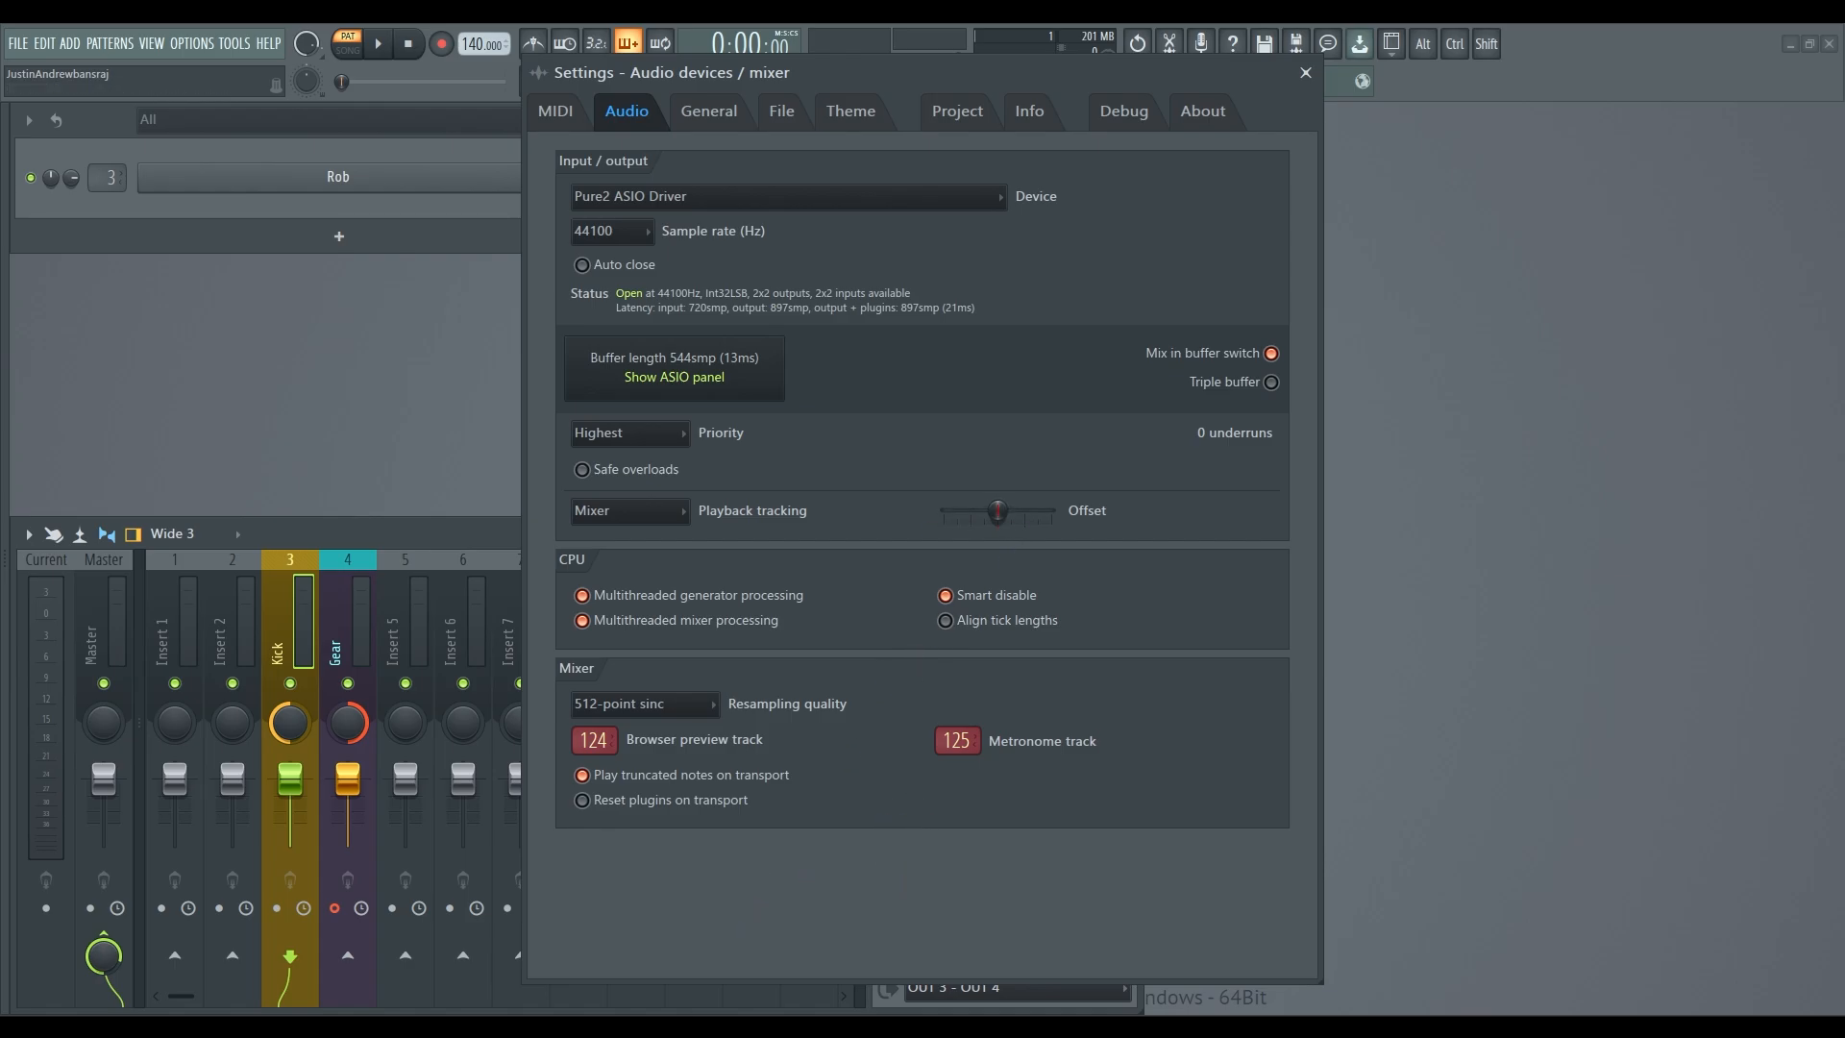
key("super")
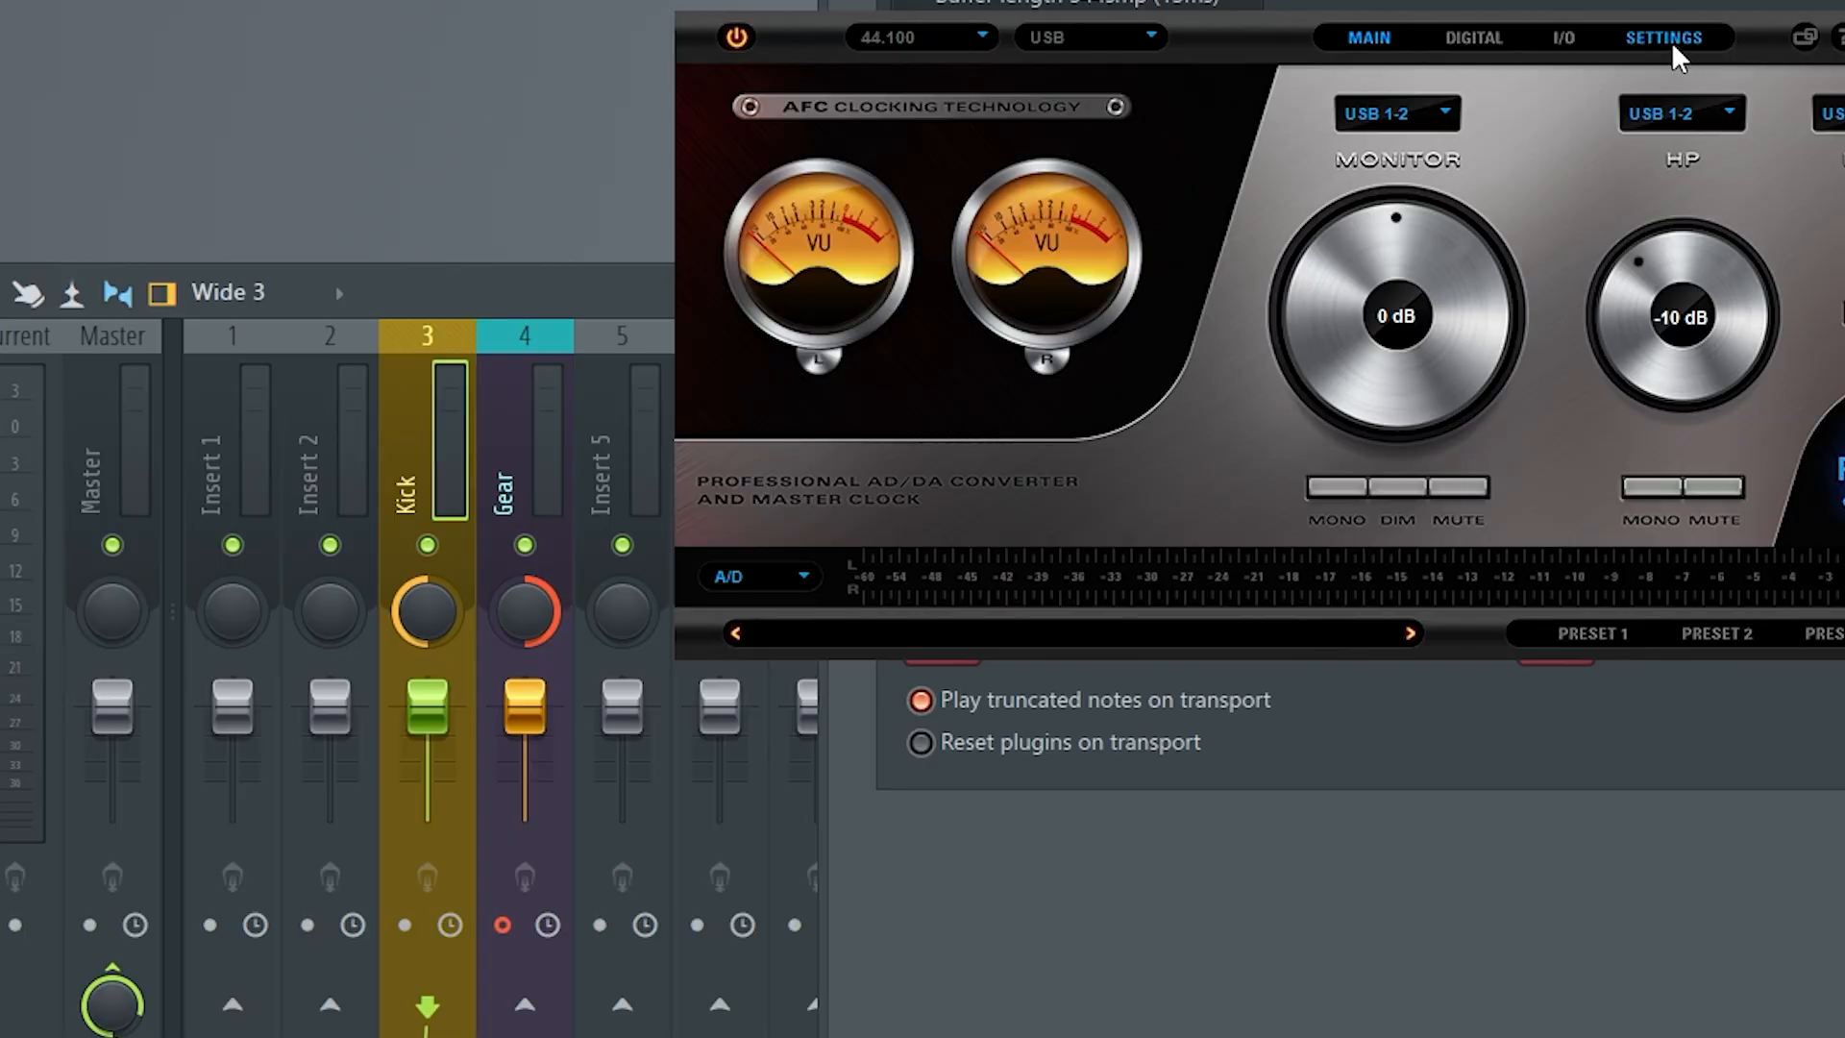
left_click(1666, 37)
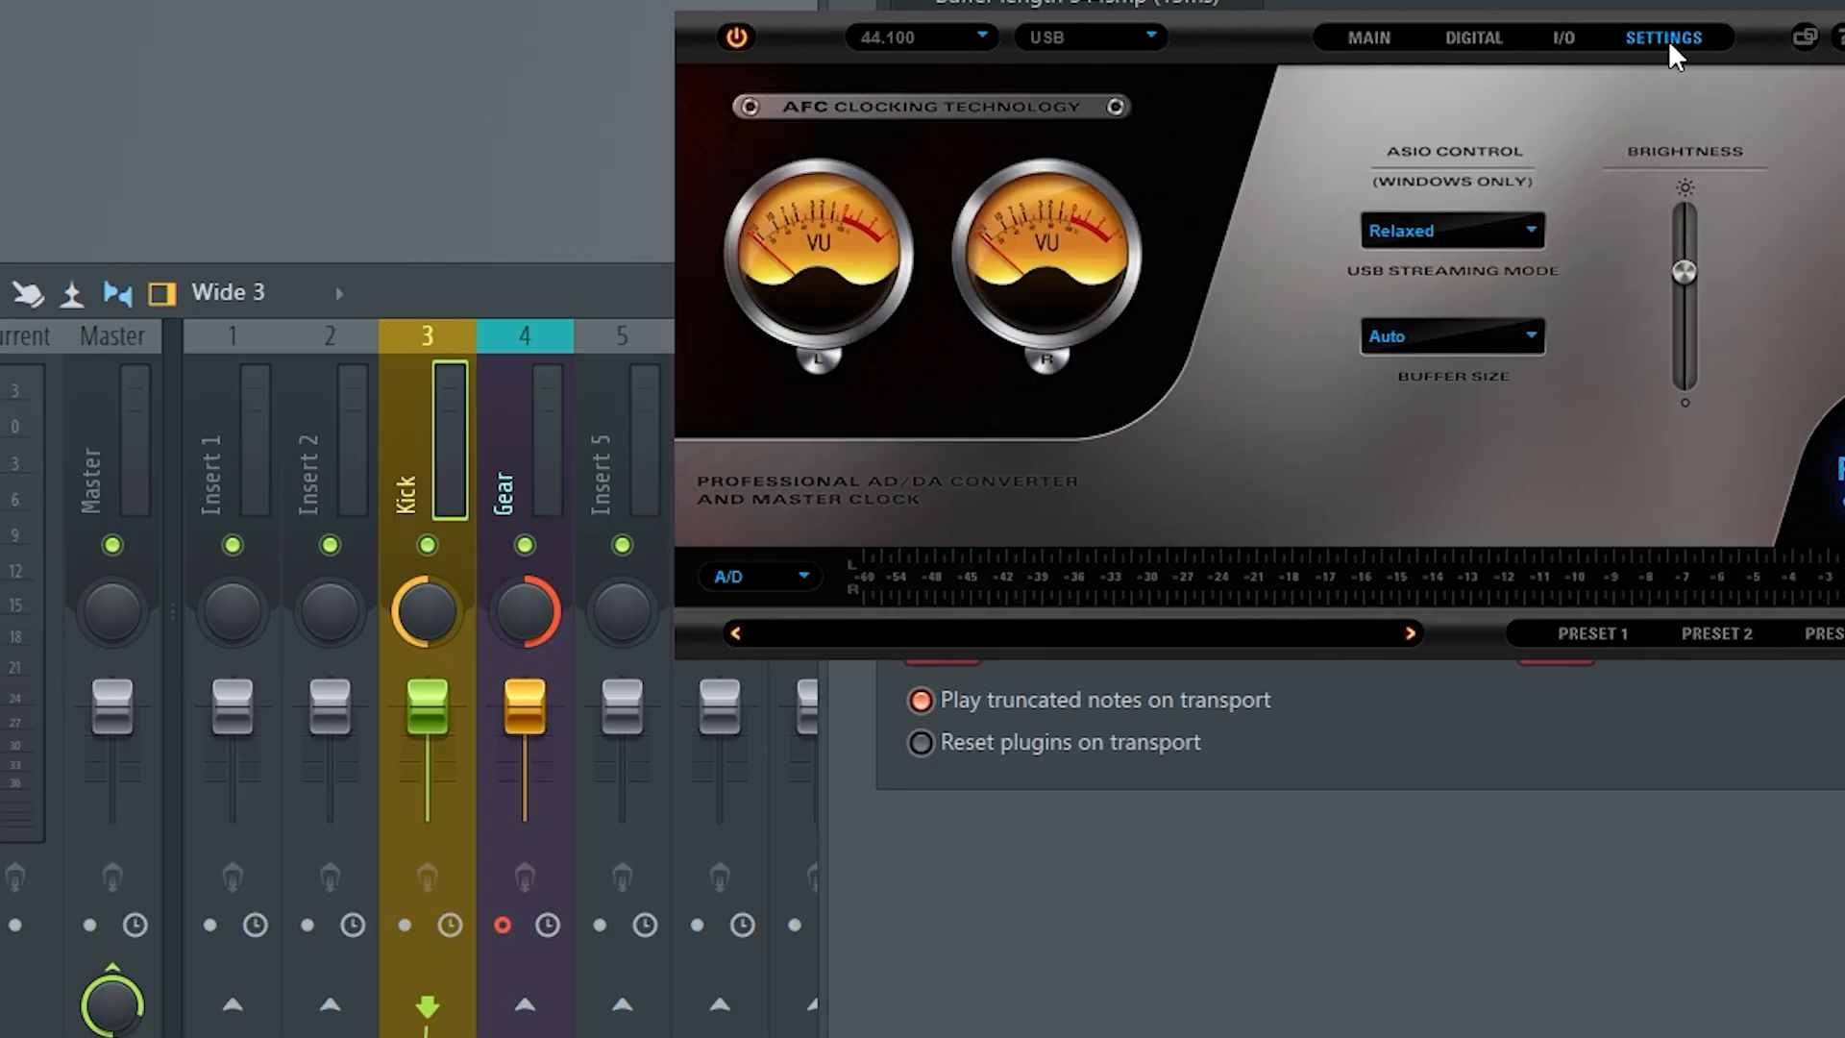
- Move the Pure2 control panel clear of the ASIO status and choose a fixed buffer size from its ASIO control settings
left_click_drag(1329, 38, 909, 268)
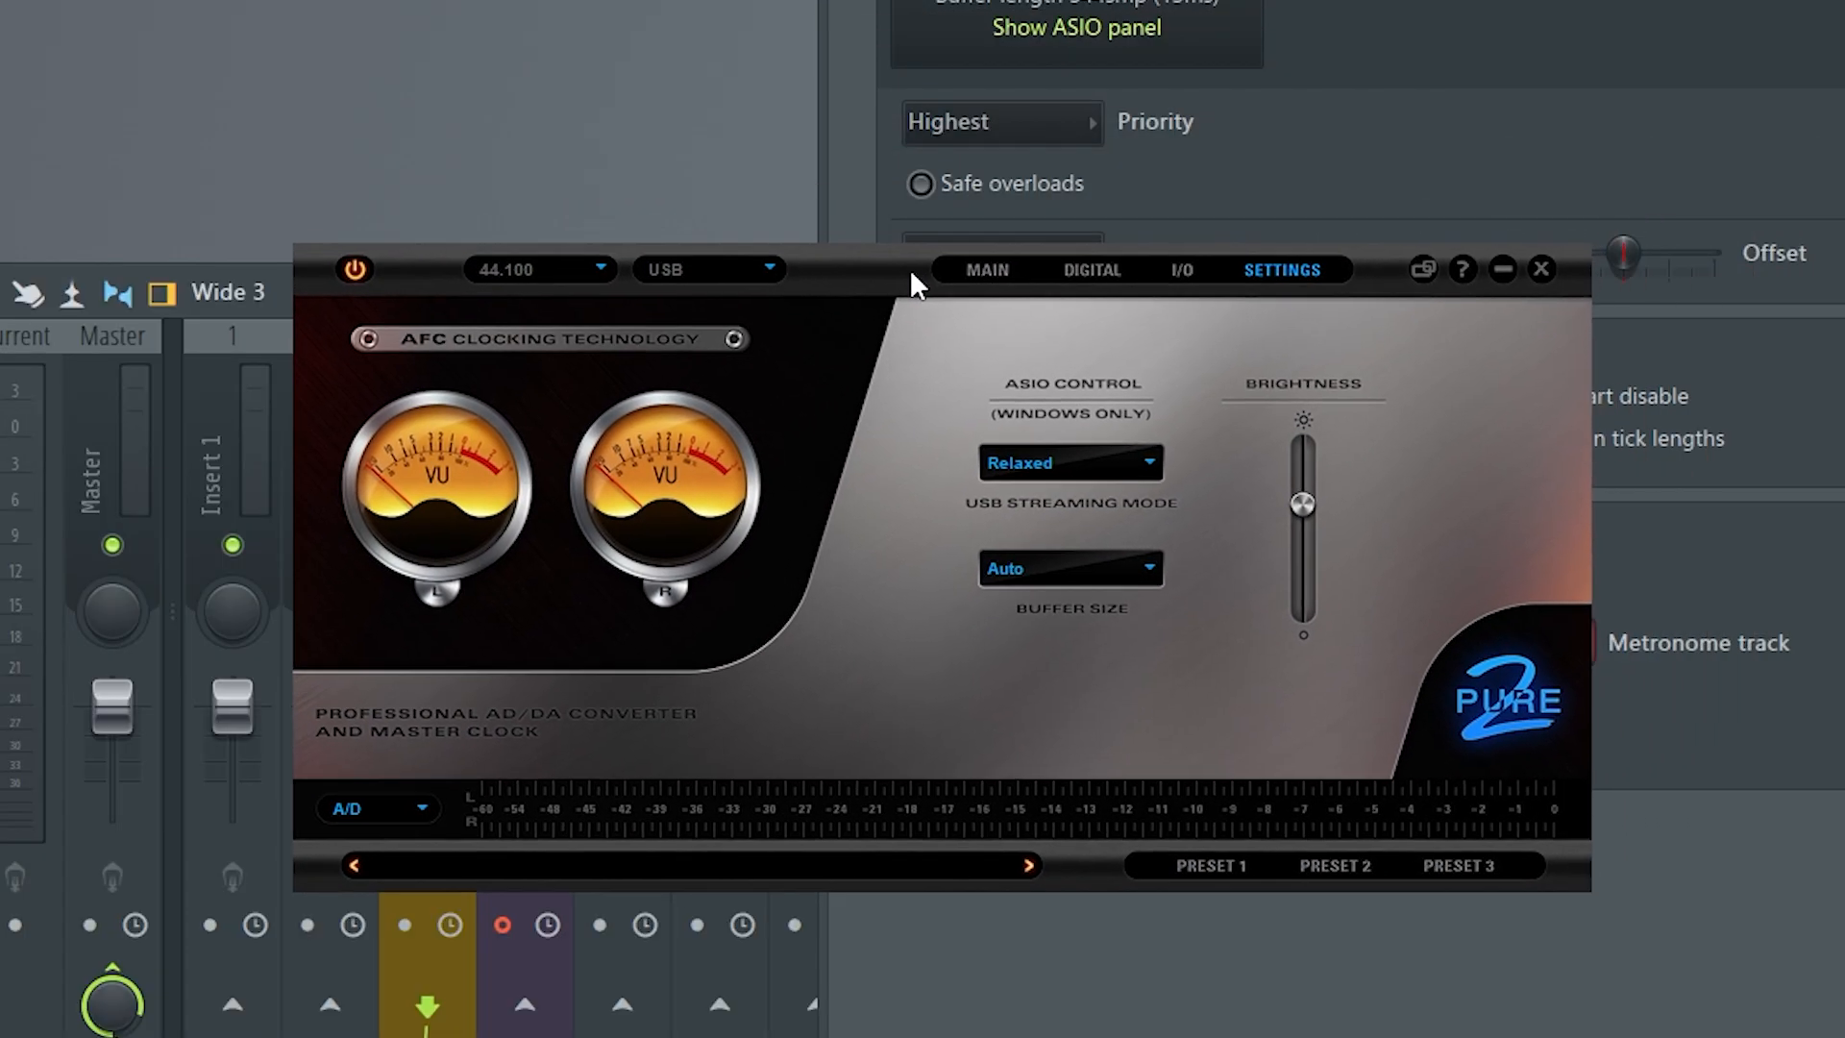
left_click(1112, 571)
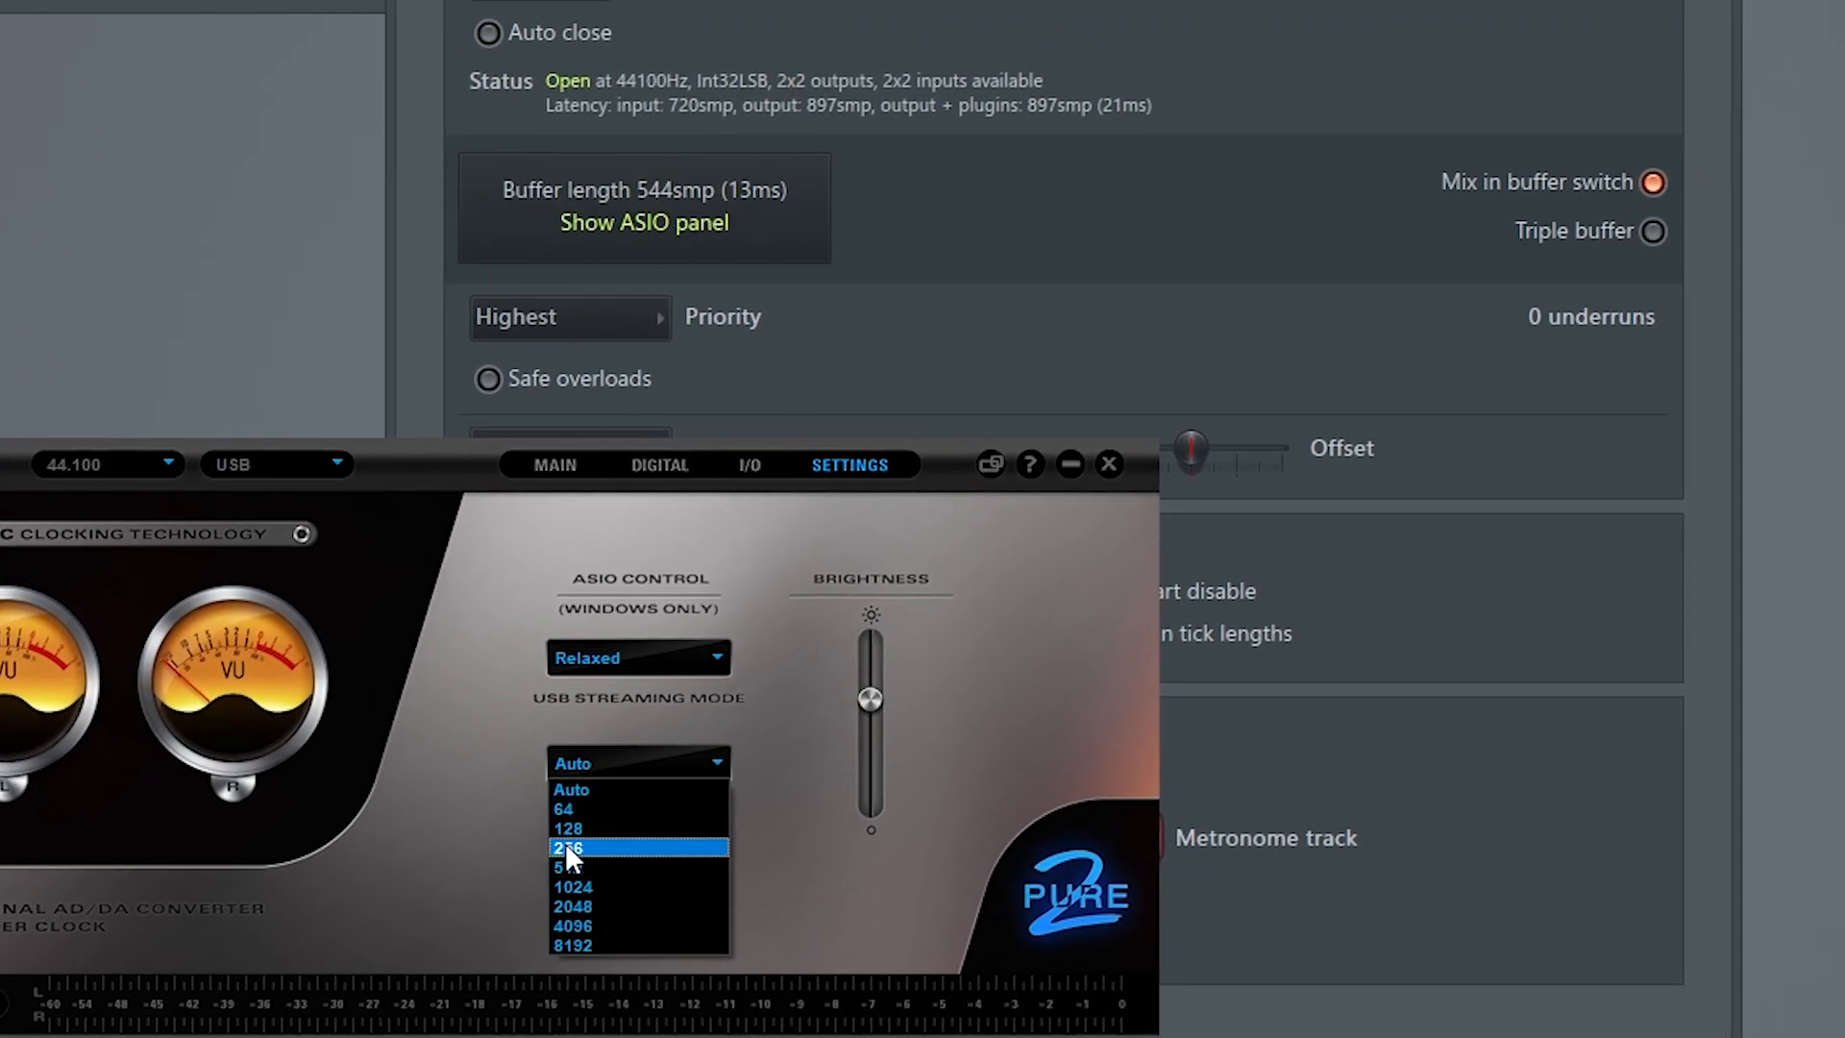
left_click(577, 866)
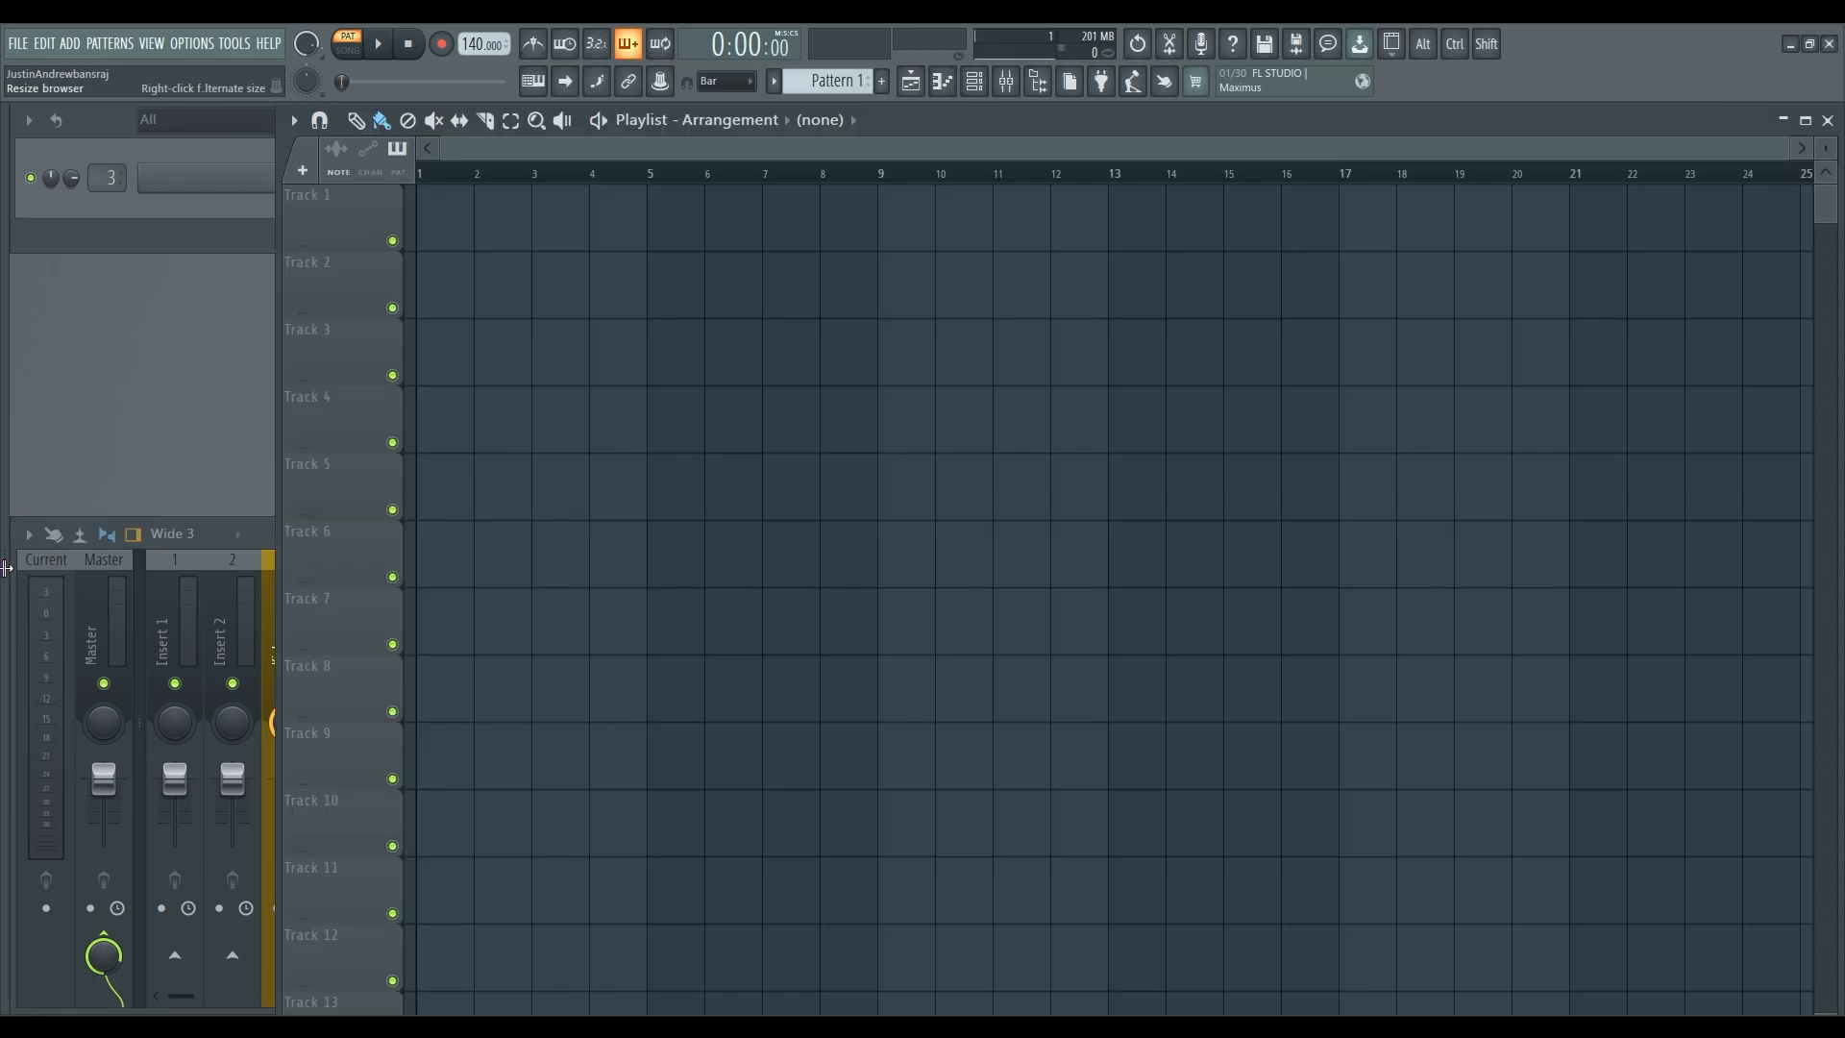
- Bring up the Rob kick channel's step pattern and place Pattern 1 at bar 2 on playlist Track 1
left_click_drag(250, 594, 337, 609)
key("alt+F8")
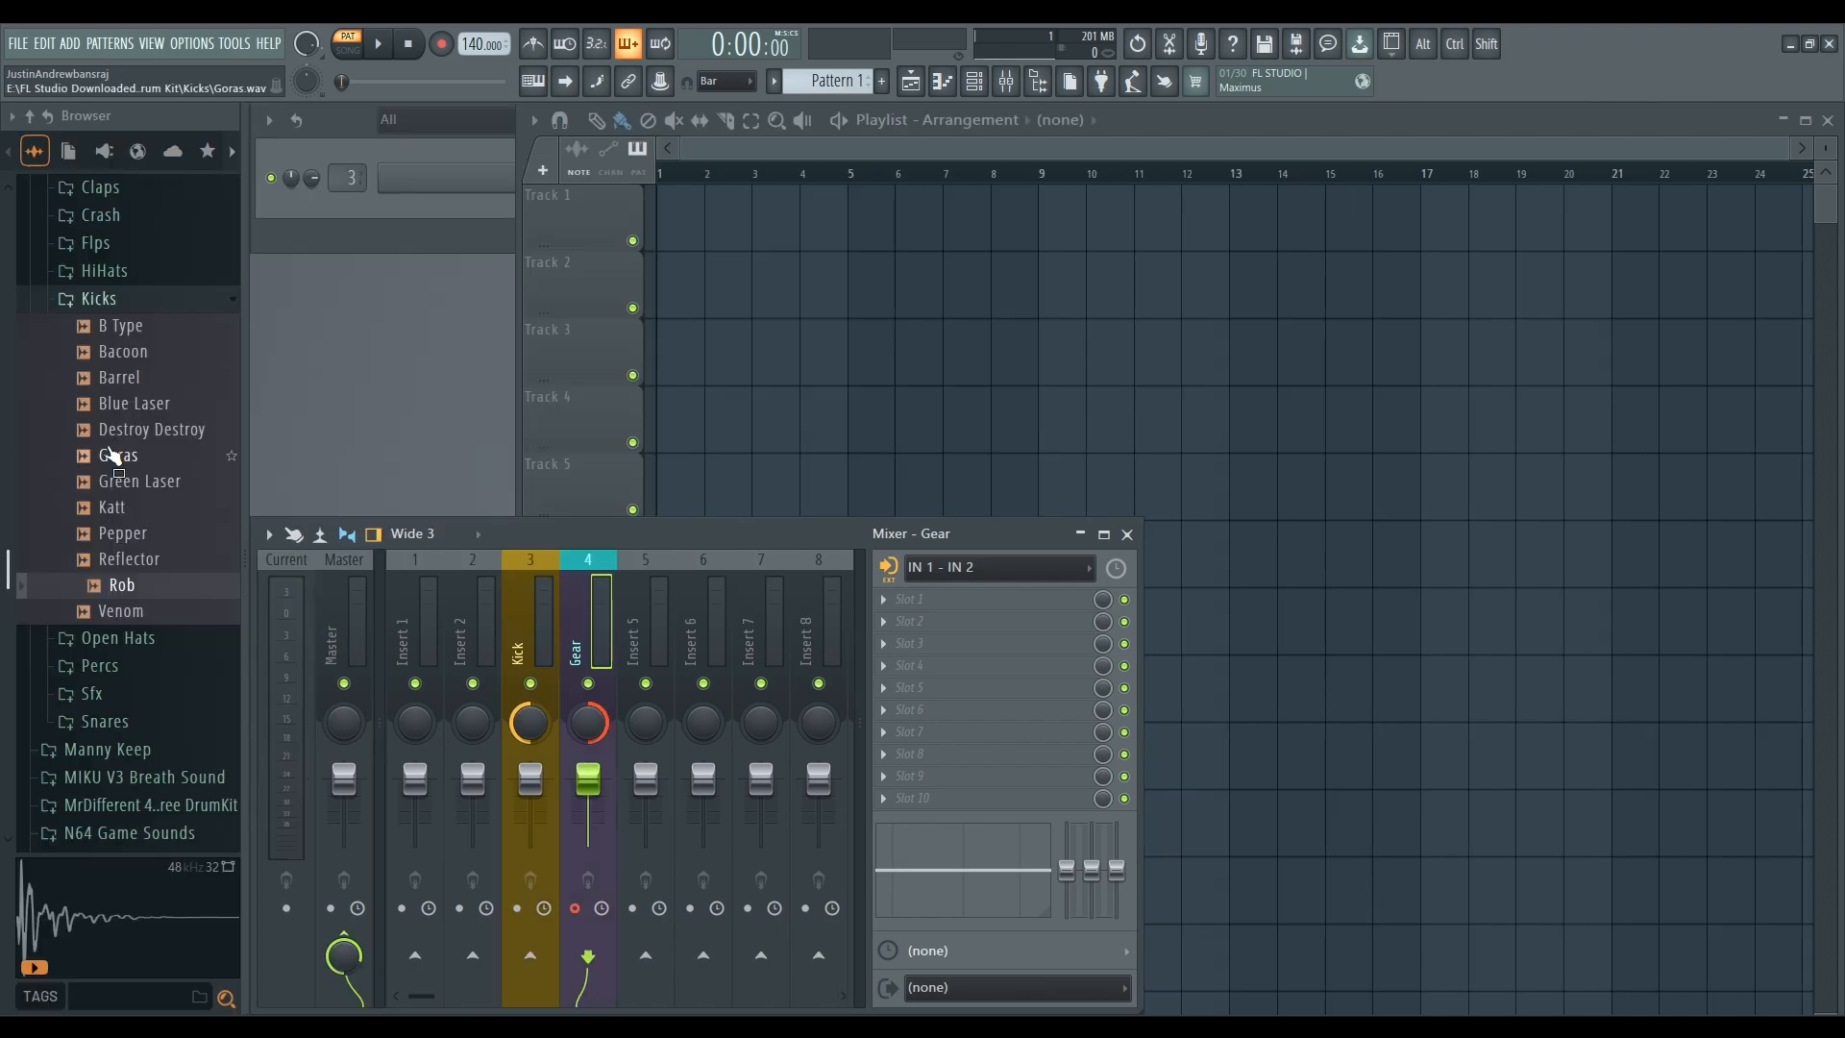
left_click(348, 223)
left_click(207, 586)
left_click(488, 204)
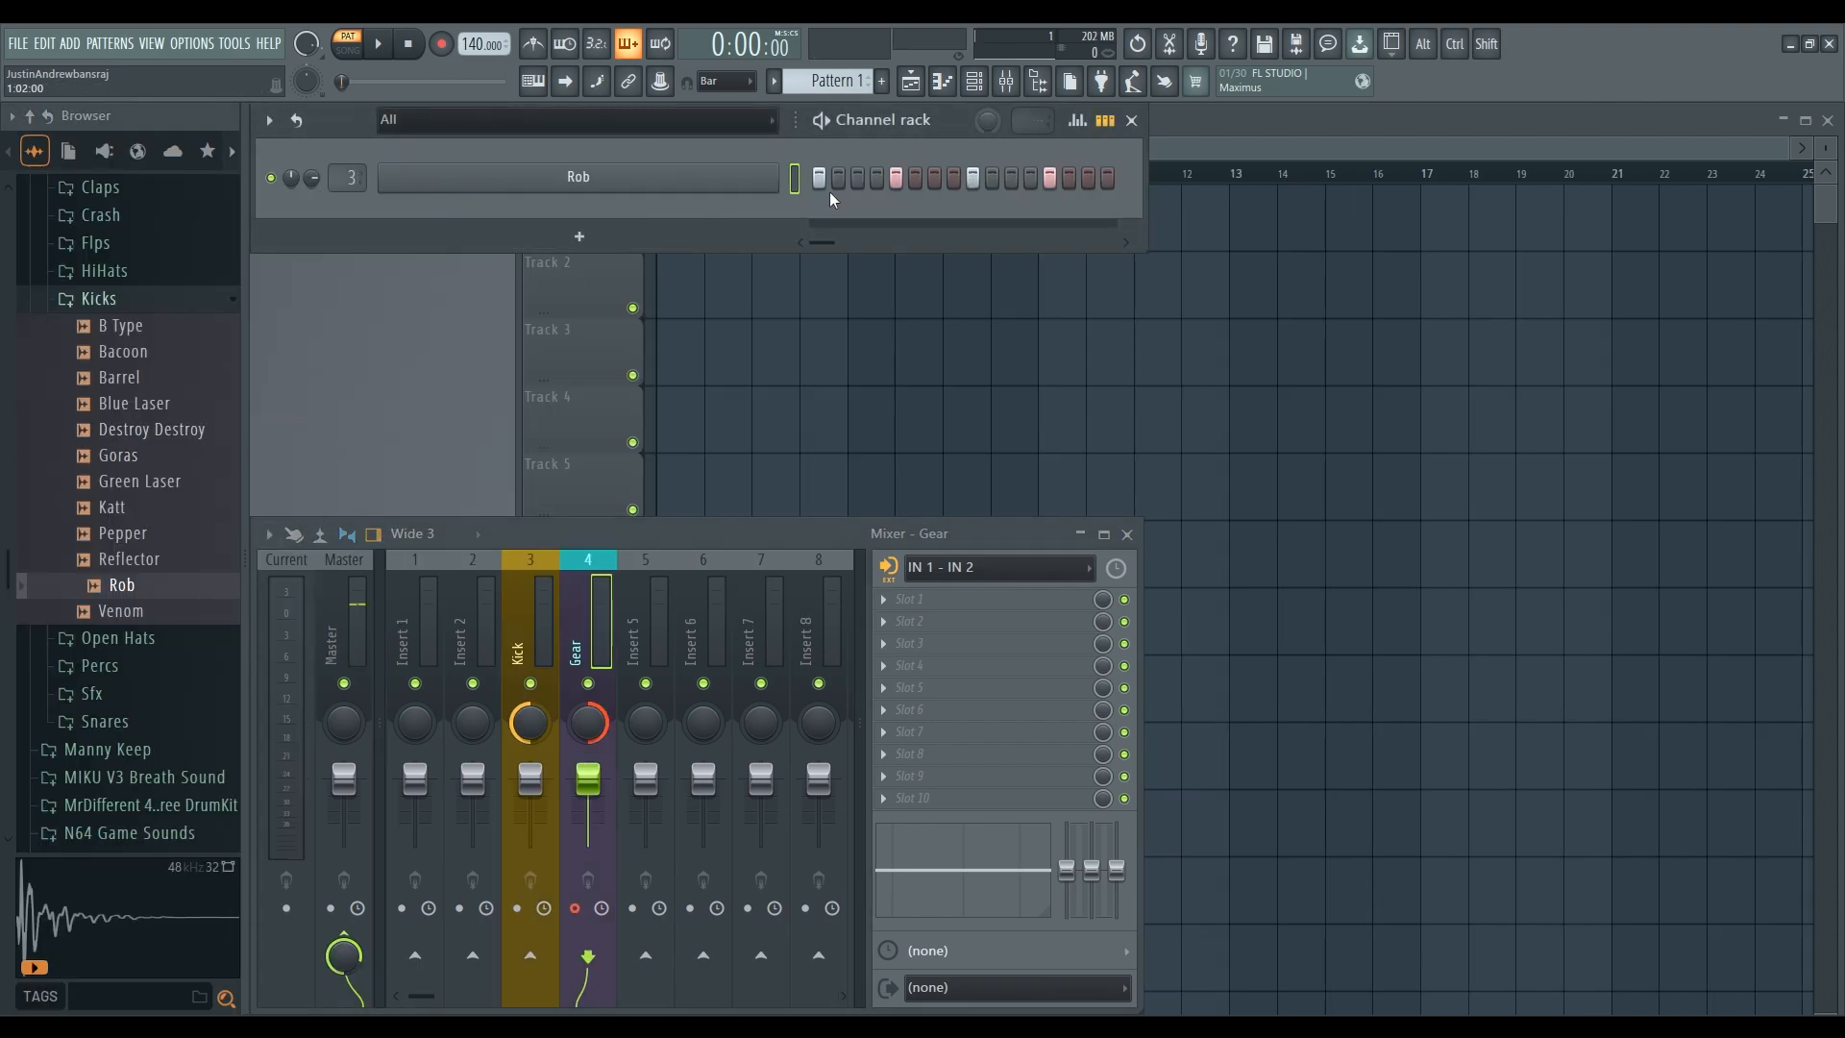
key("F5")
left_click(689, 228)
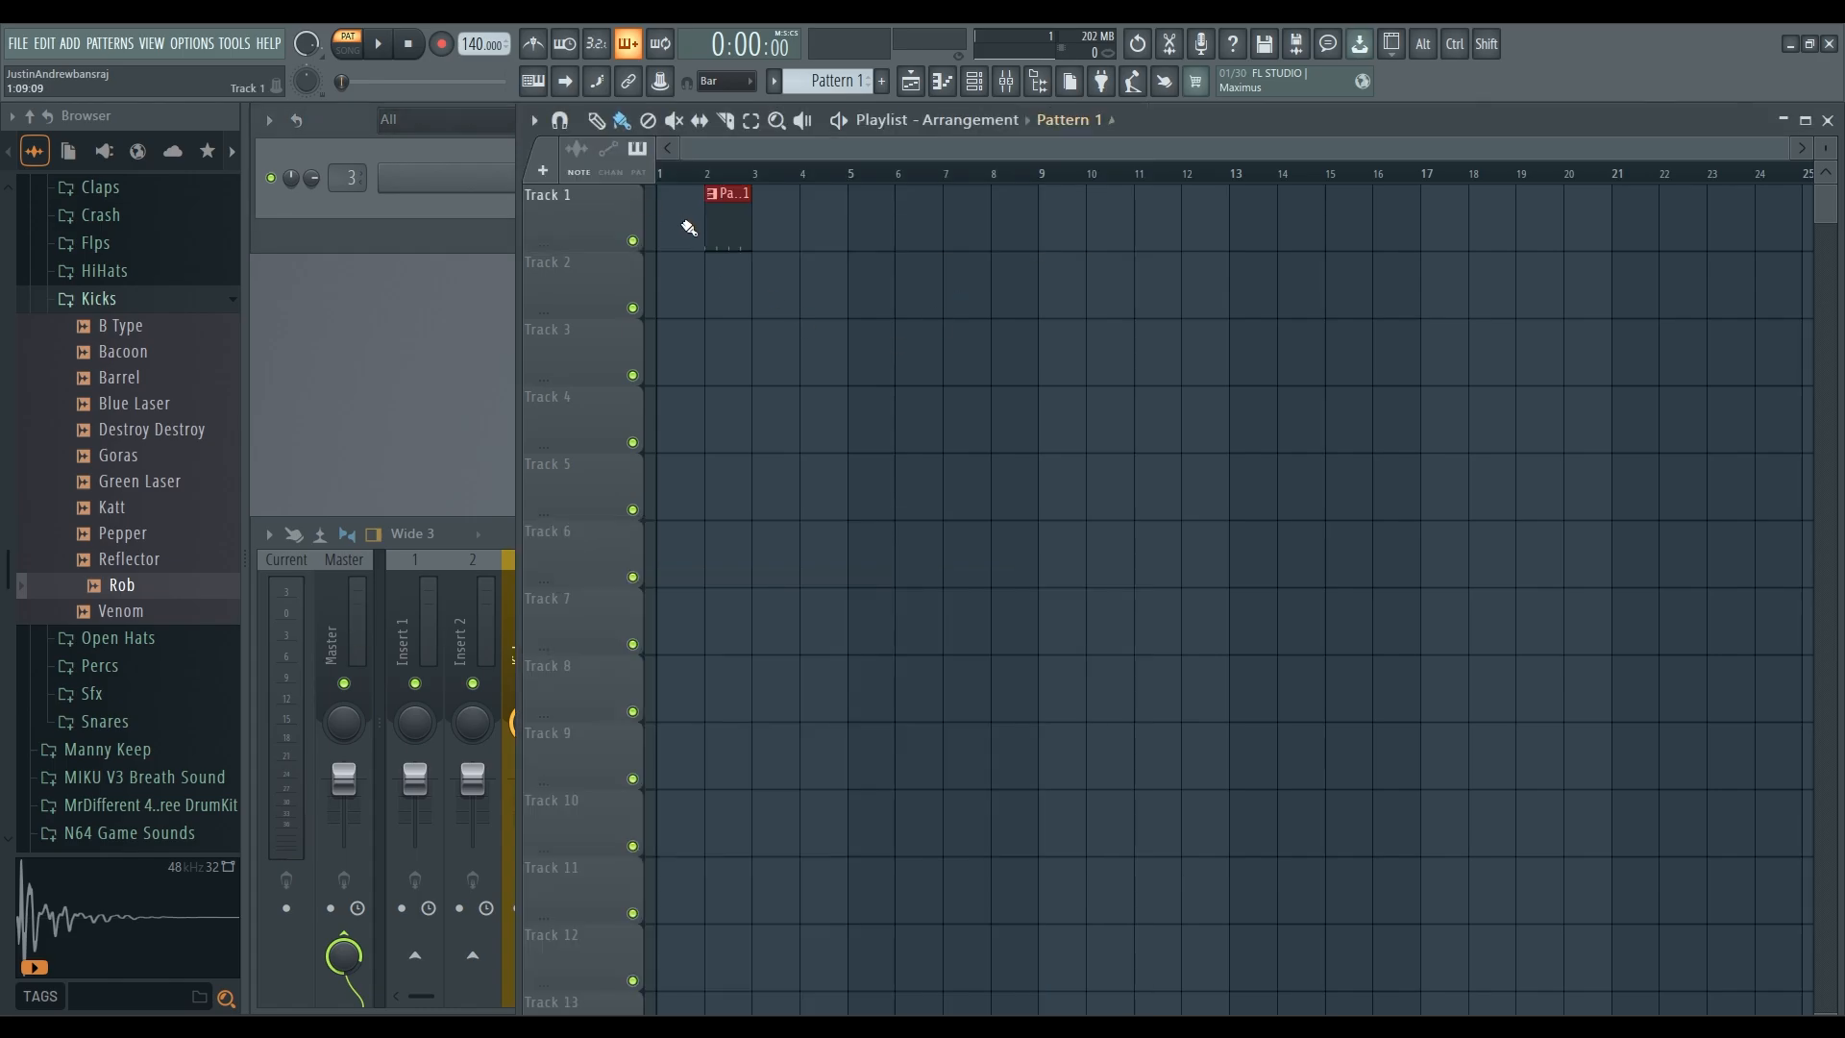
- With Kick and Gear panned centre and only the Kick mixer track armed, record the playlist range from bar 1 to bar 4
left_click(507, 644)
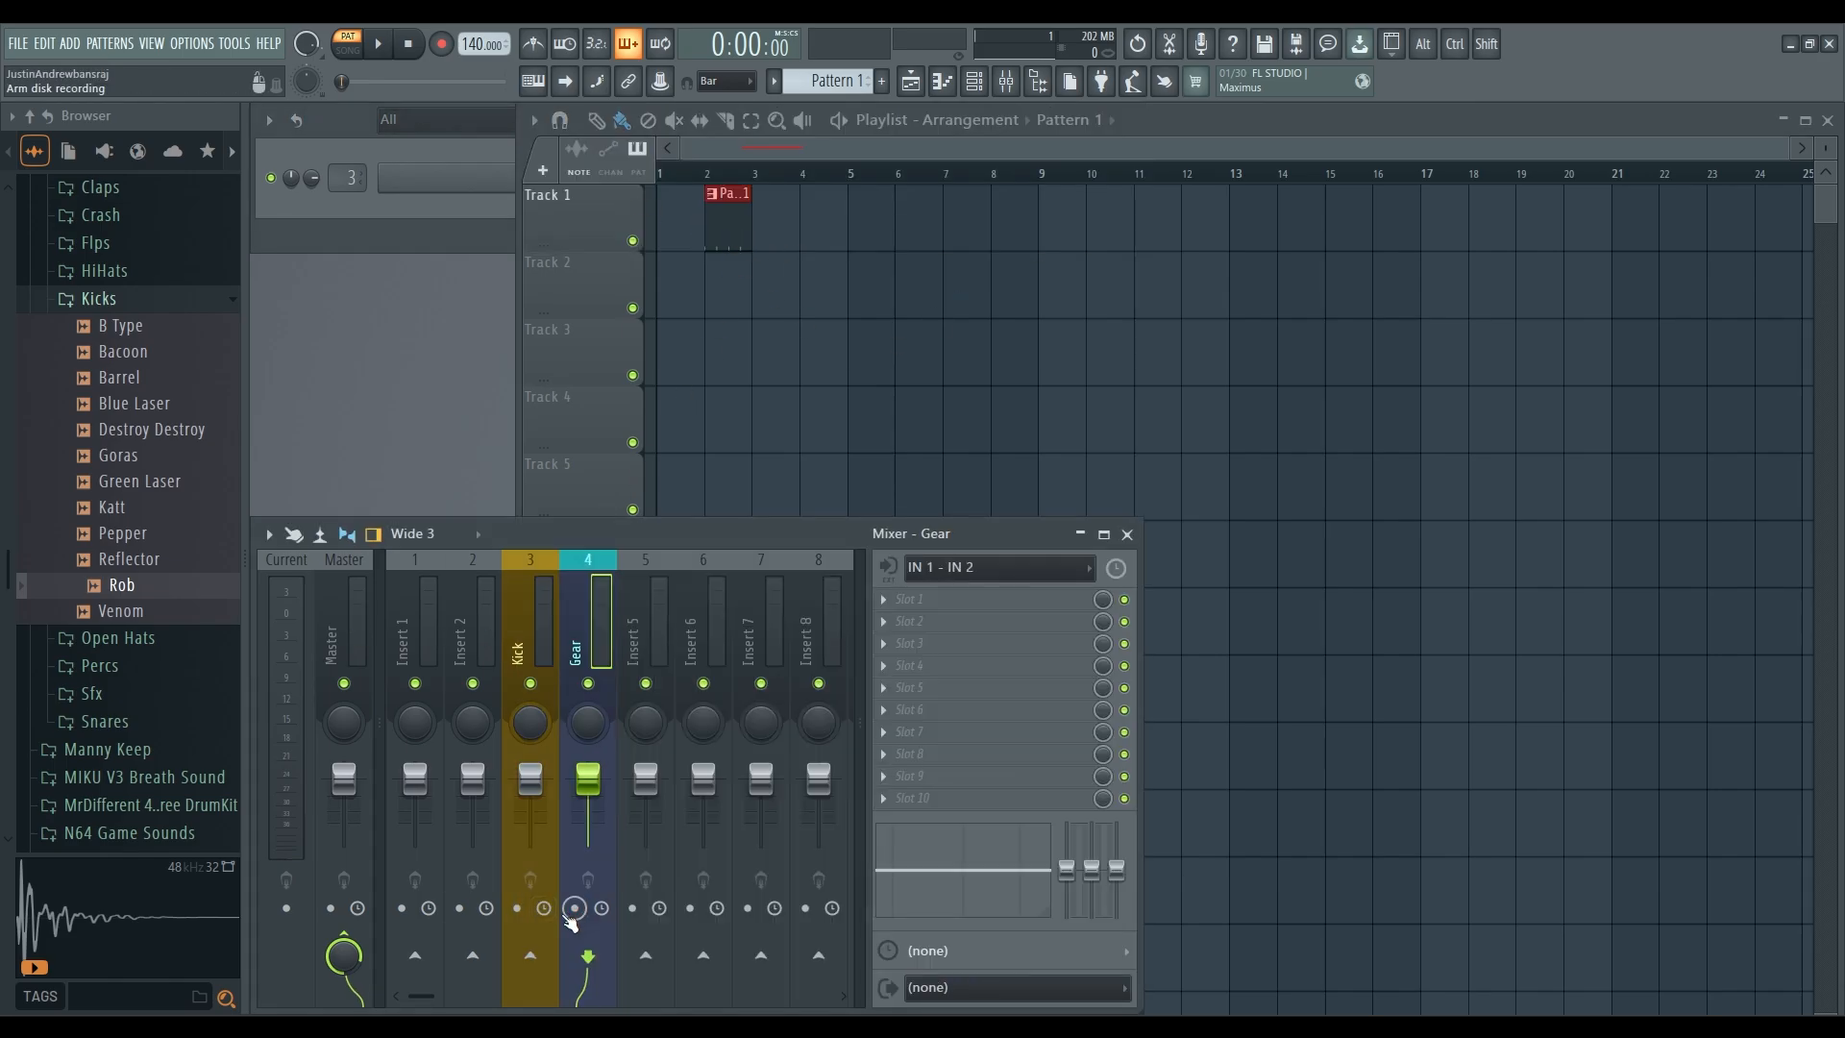
left_click(517, 908)
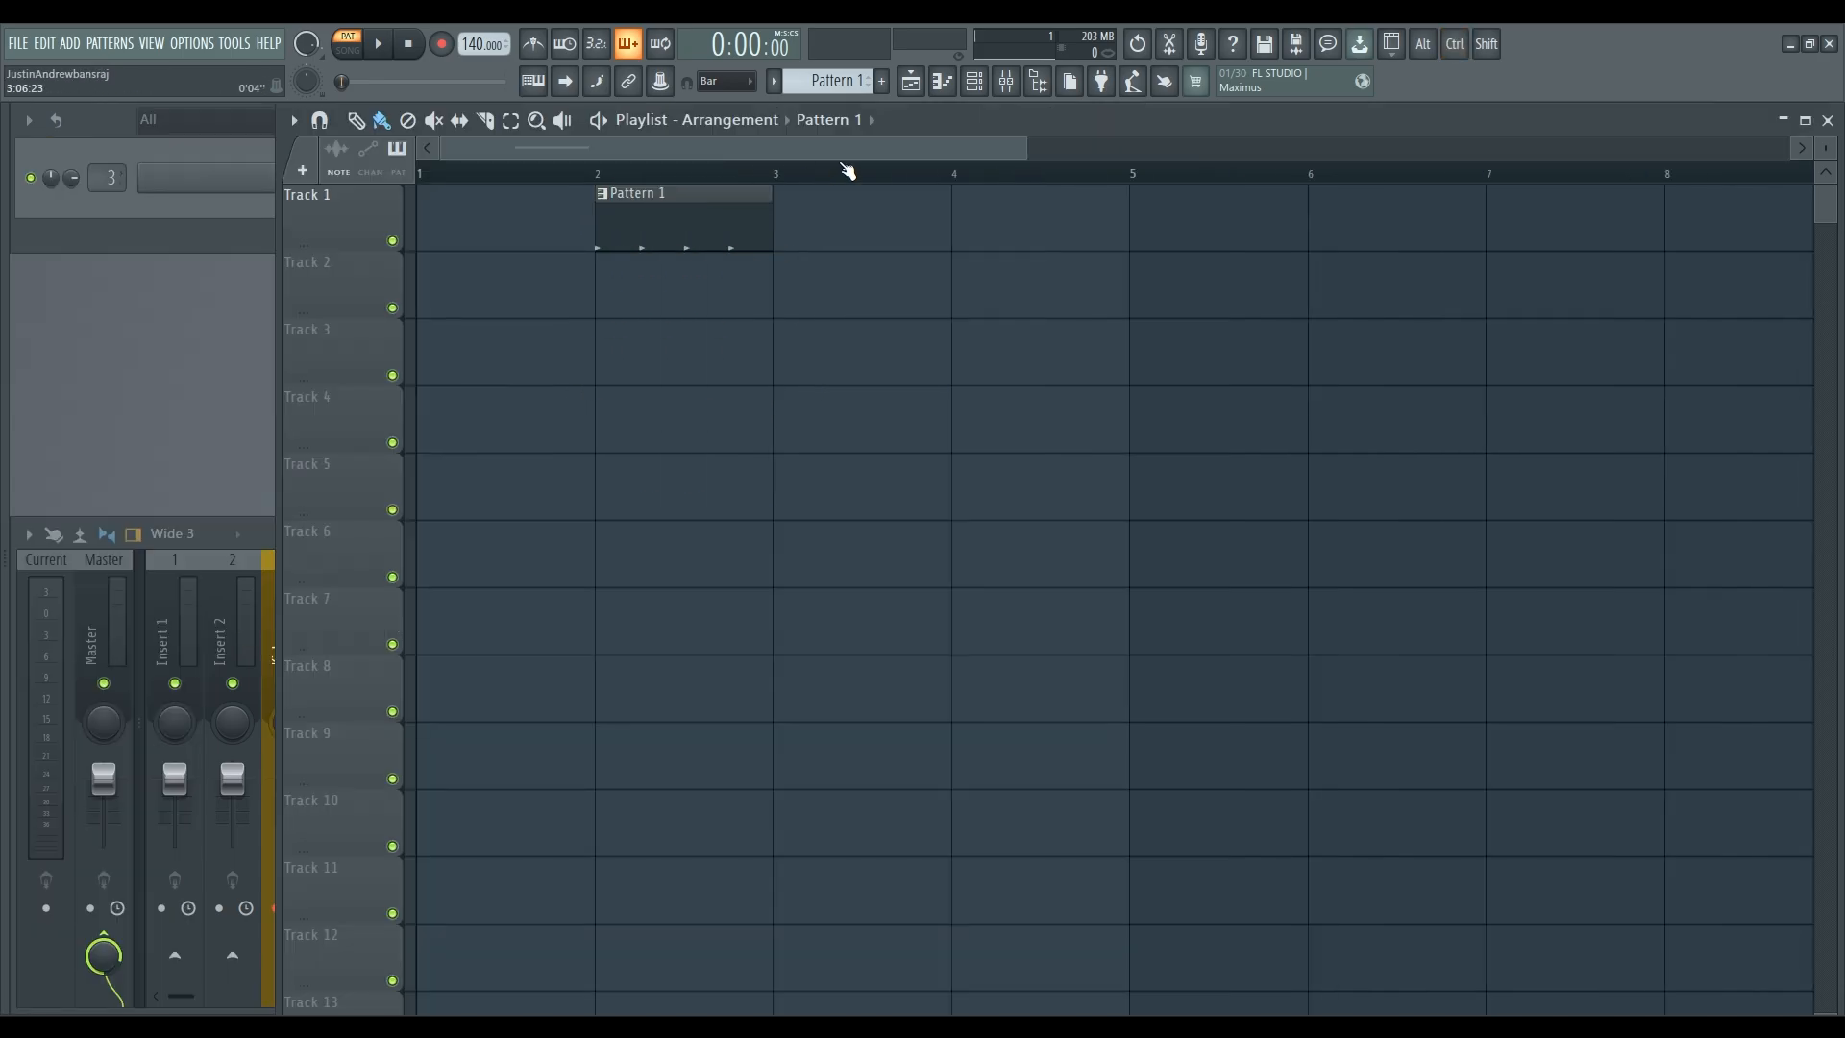
left_click_drag(927, 172, 428, 190)
left_click(442, 45)
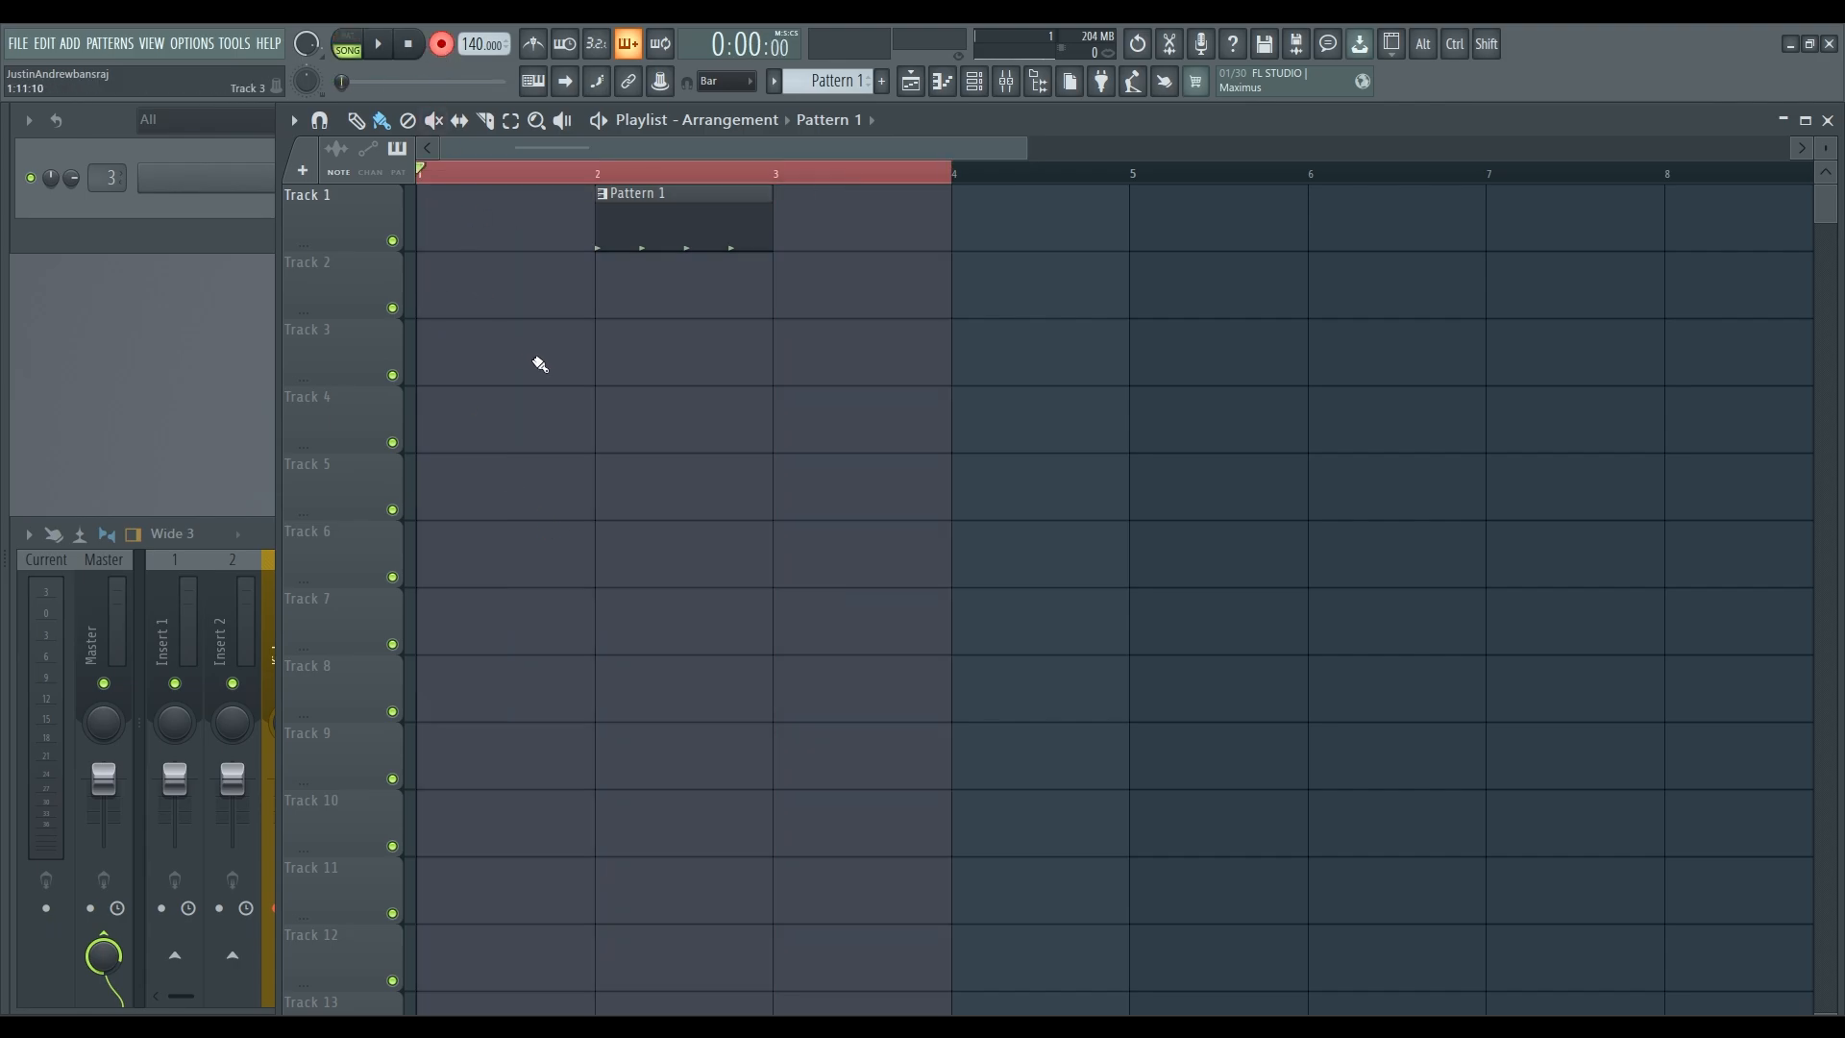
key("space")
key("space")
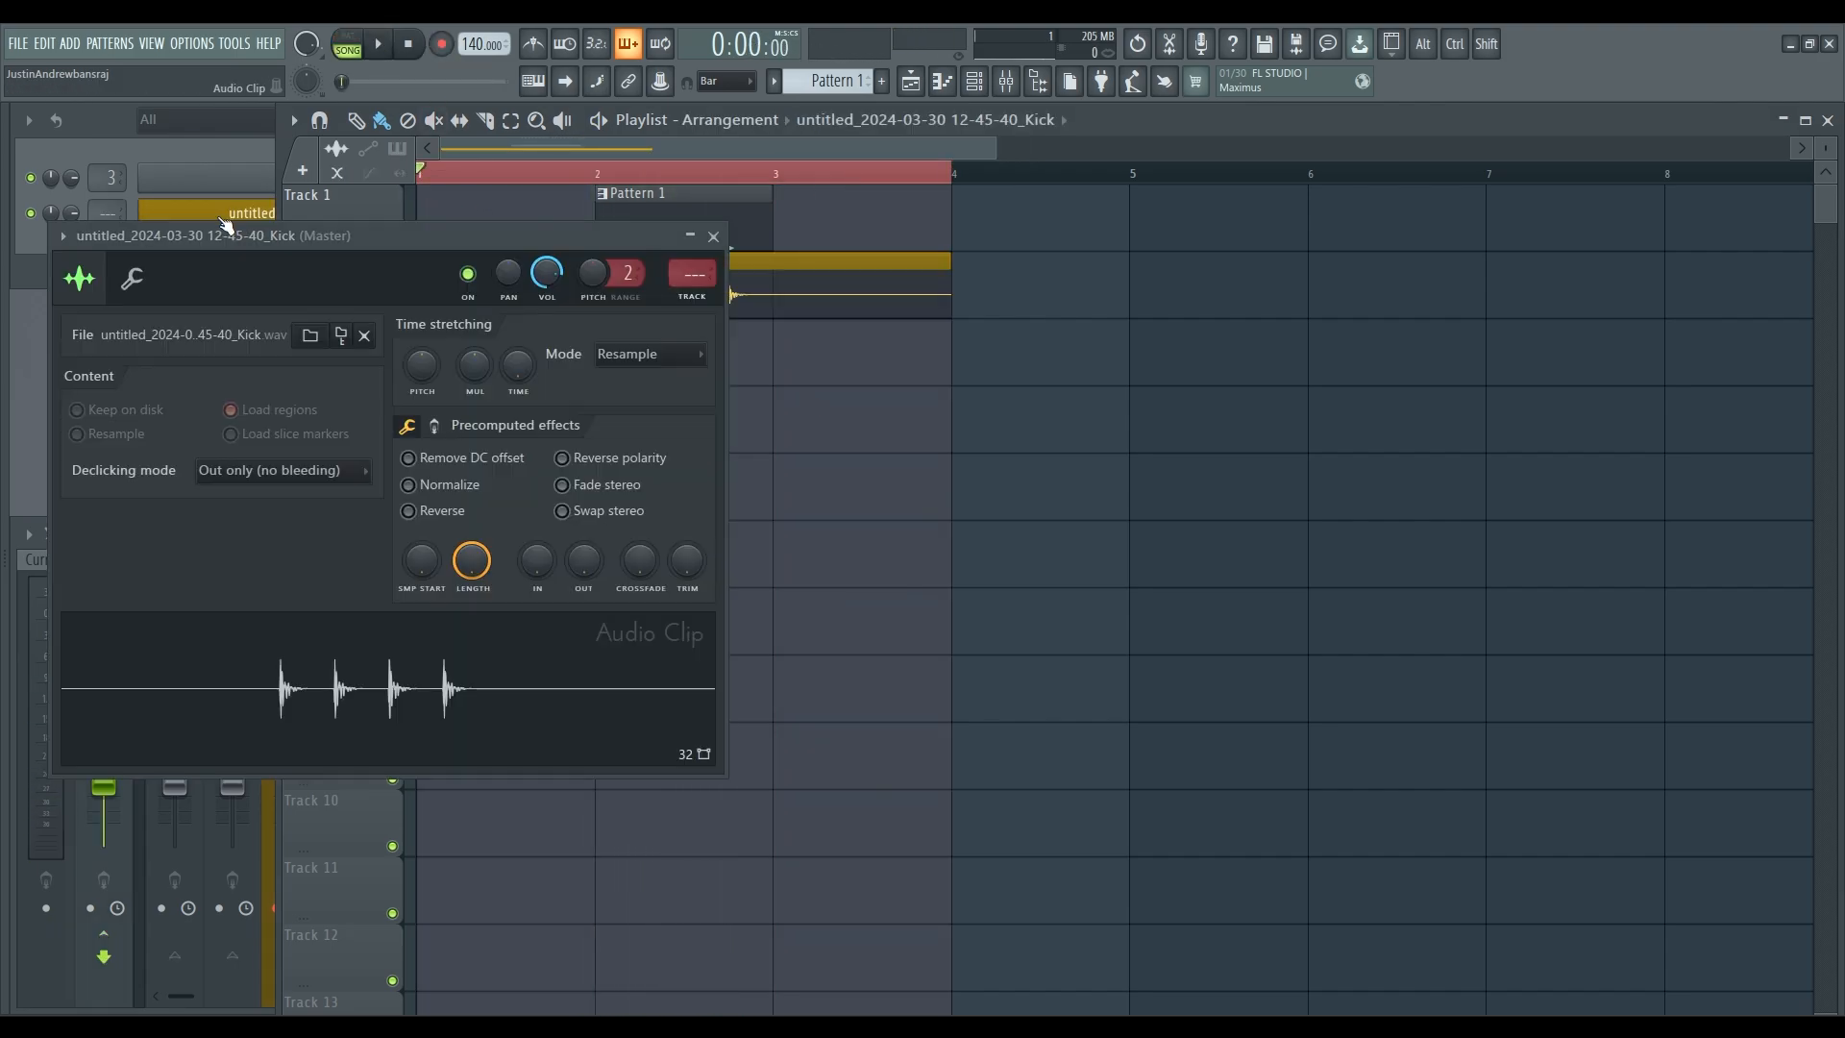
- Route the recorded Kick clip to mixer track 3 and mute the Pattern 1 clip in the playlist
left_click_drag(686, 277, 686, 267)
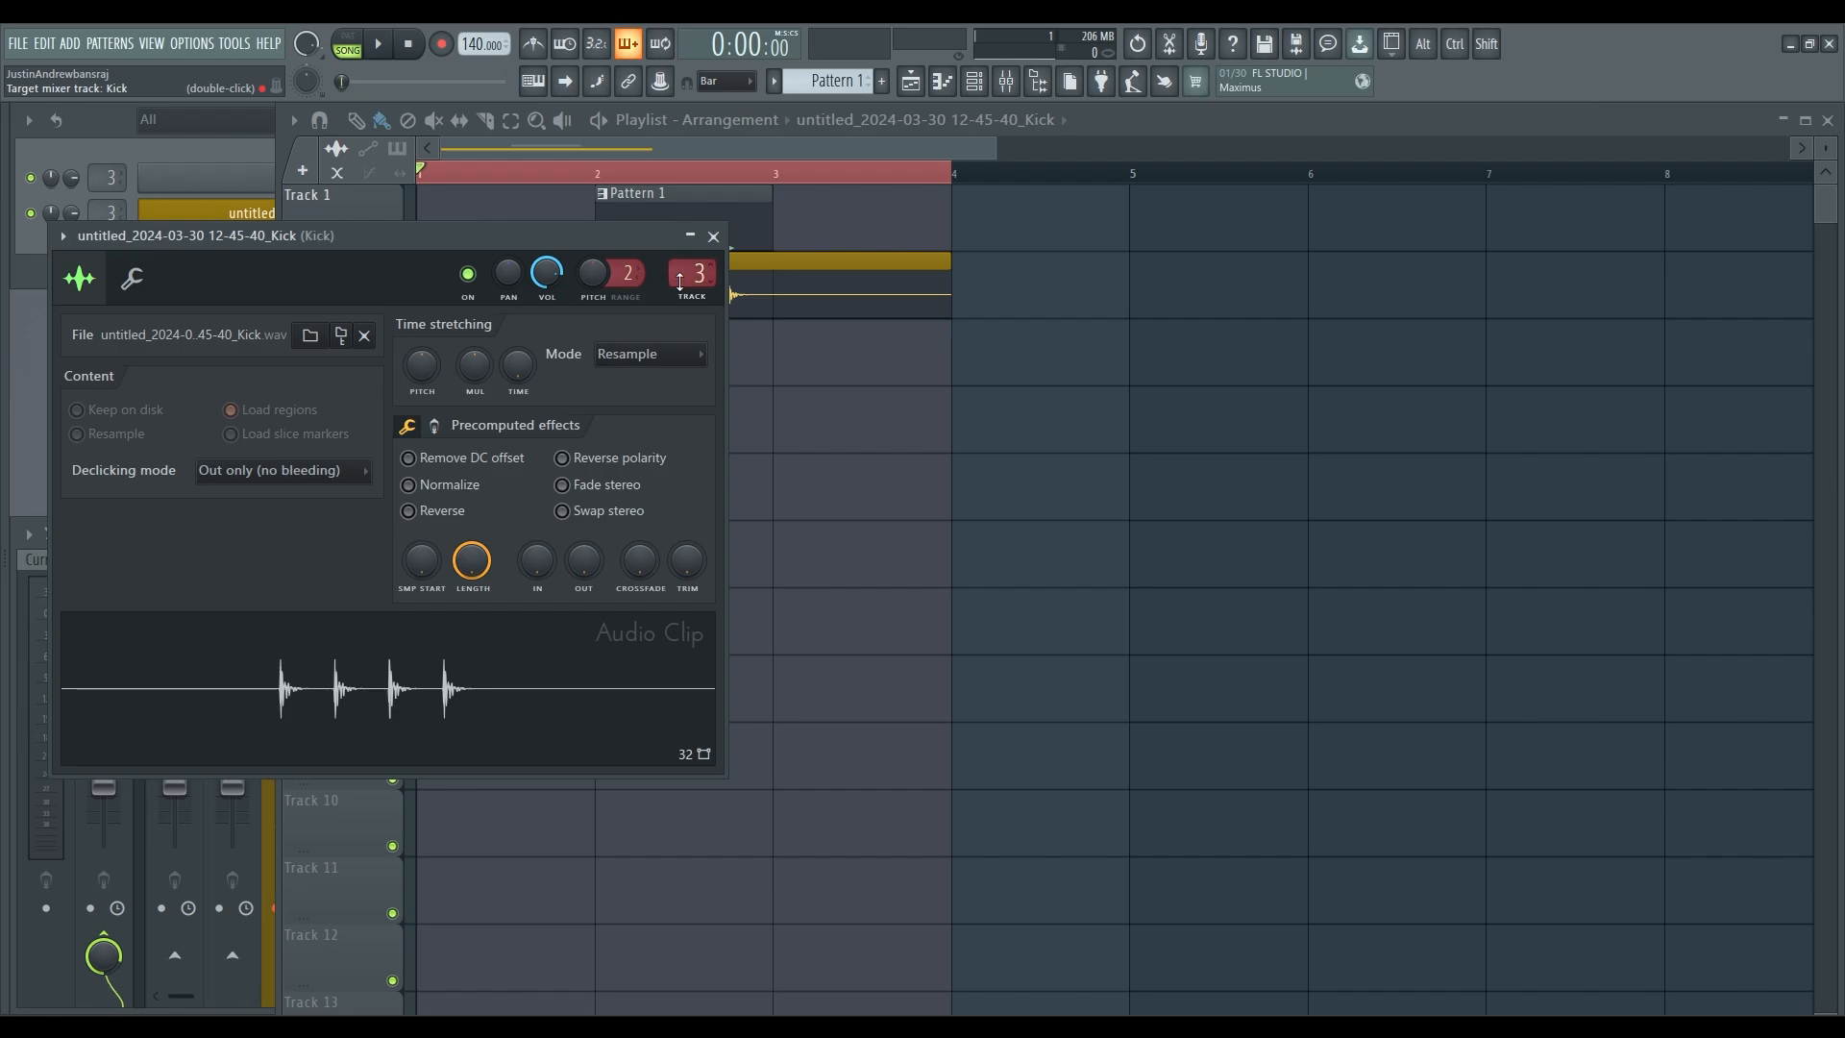
left_click(713, 237)
left_click(270, 646)
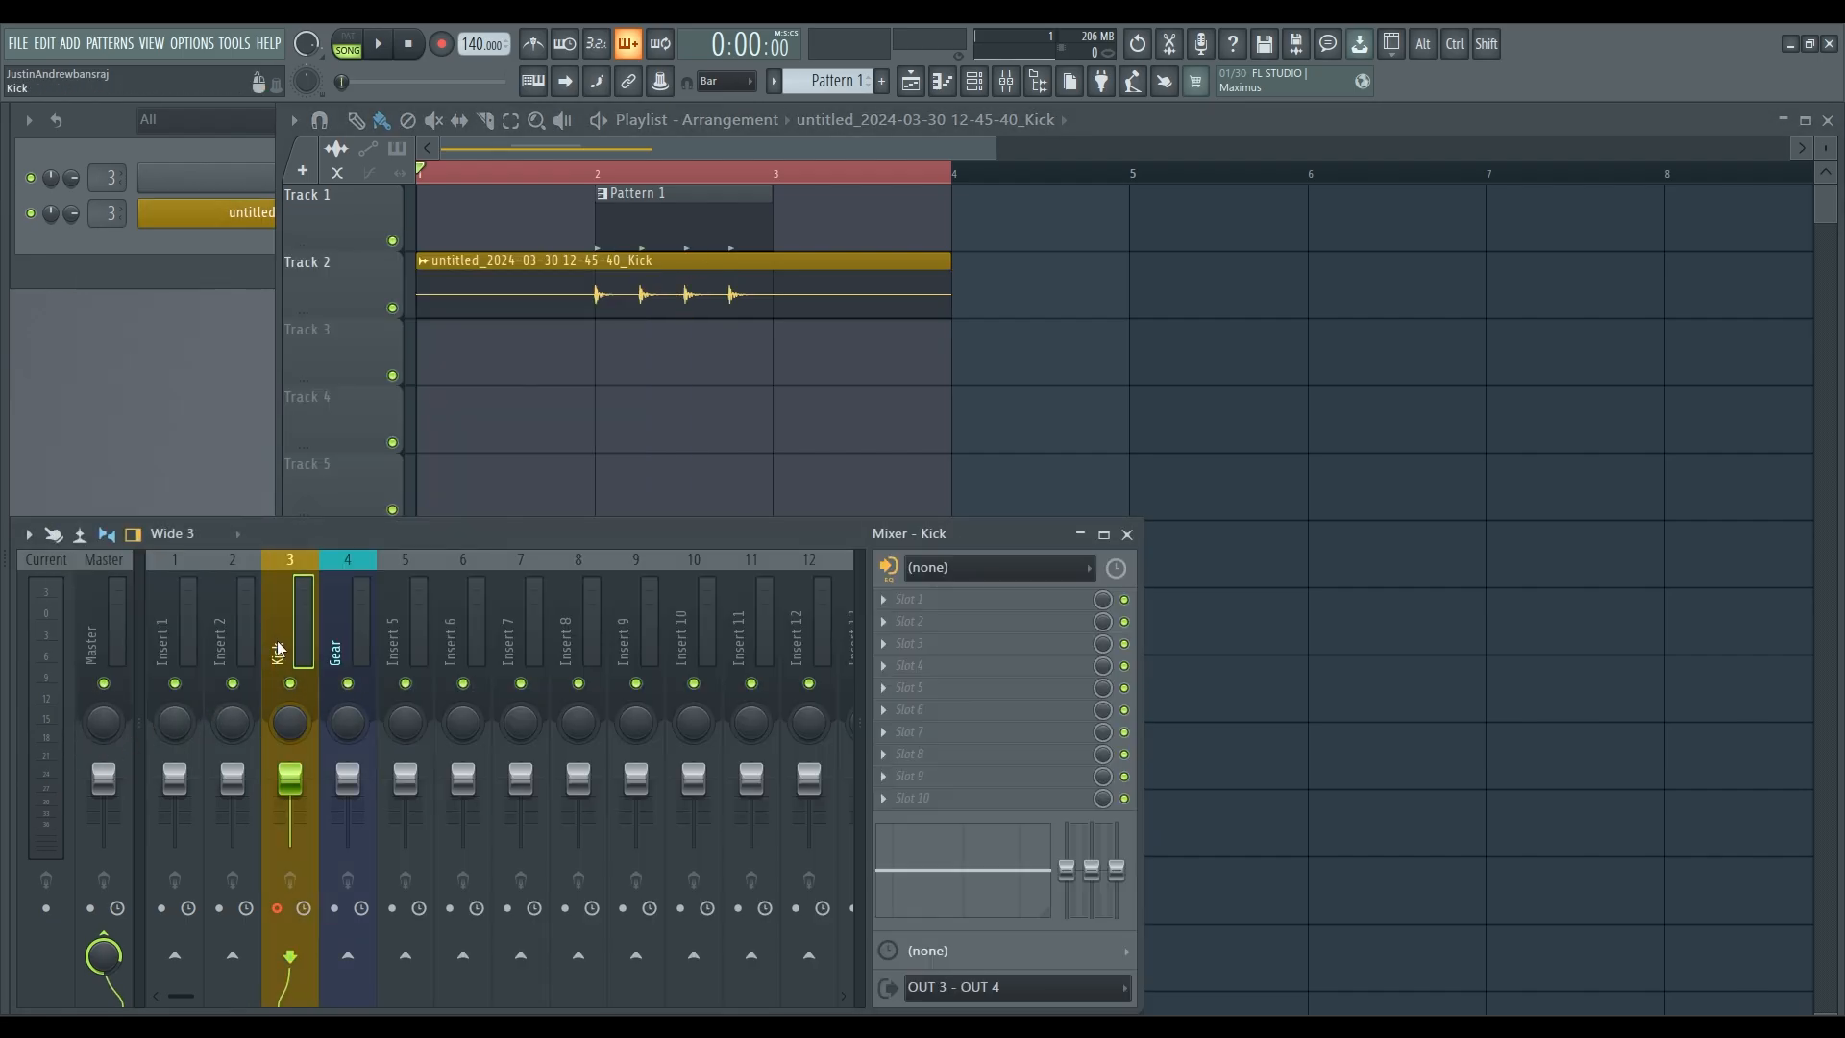
right_click(704, 217, "alt")
scroll(576, 408, "up", 8)
left_click_drag(663, 376, 727, 397)
scroll(728, 399, "up", 5)
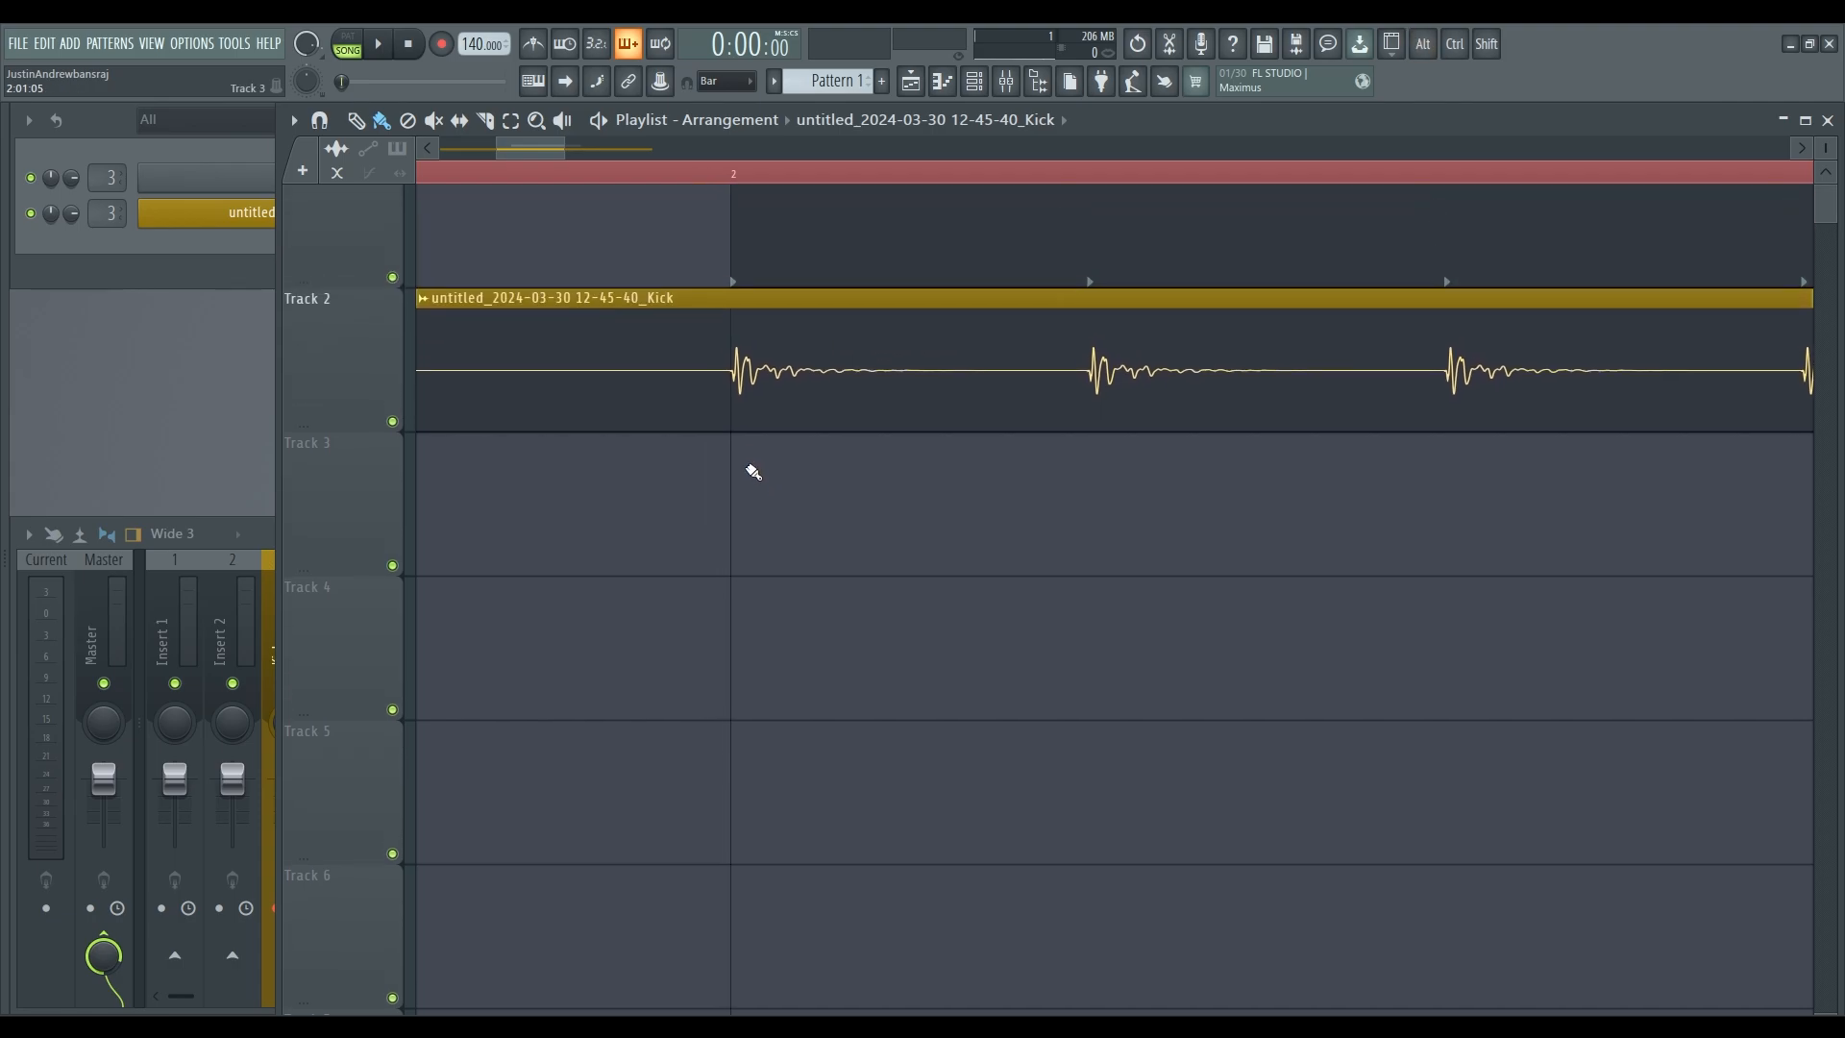
scroll(746, 424, "down", 2)
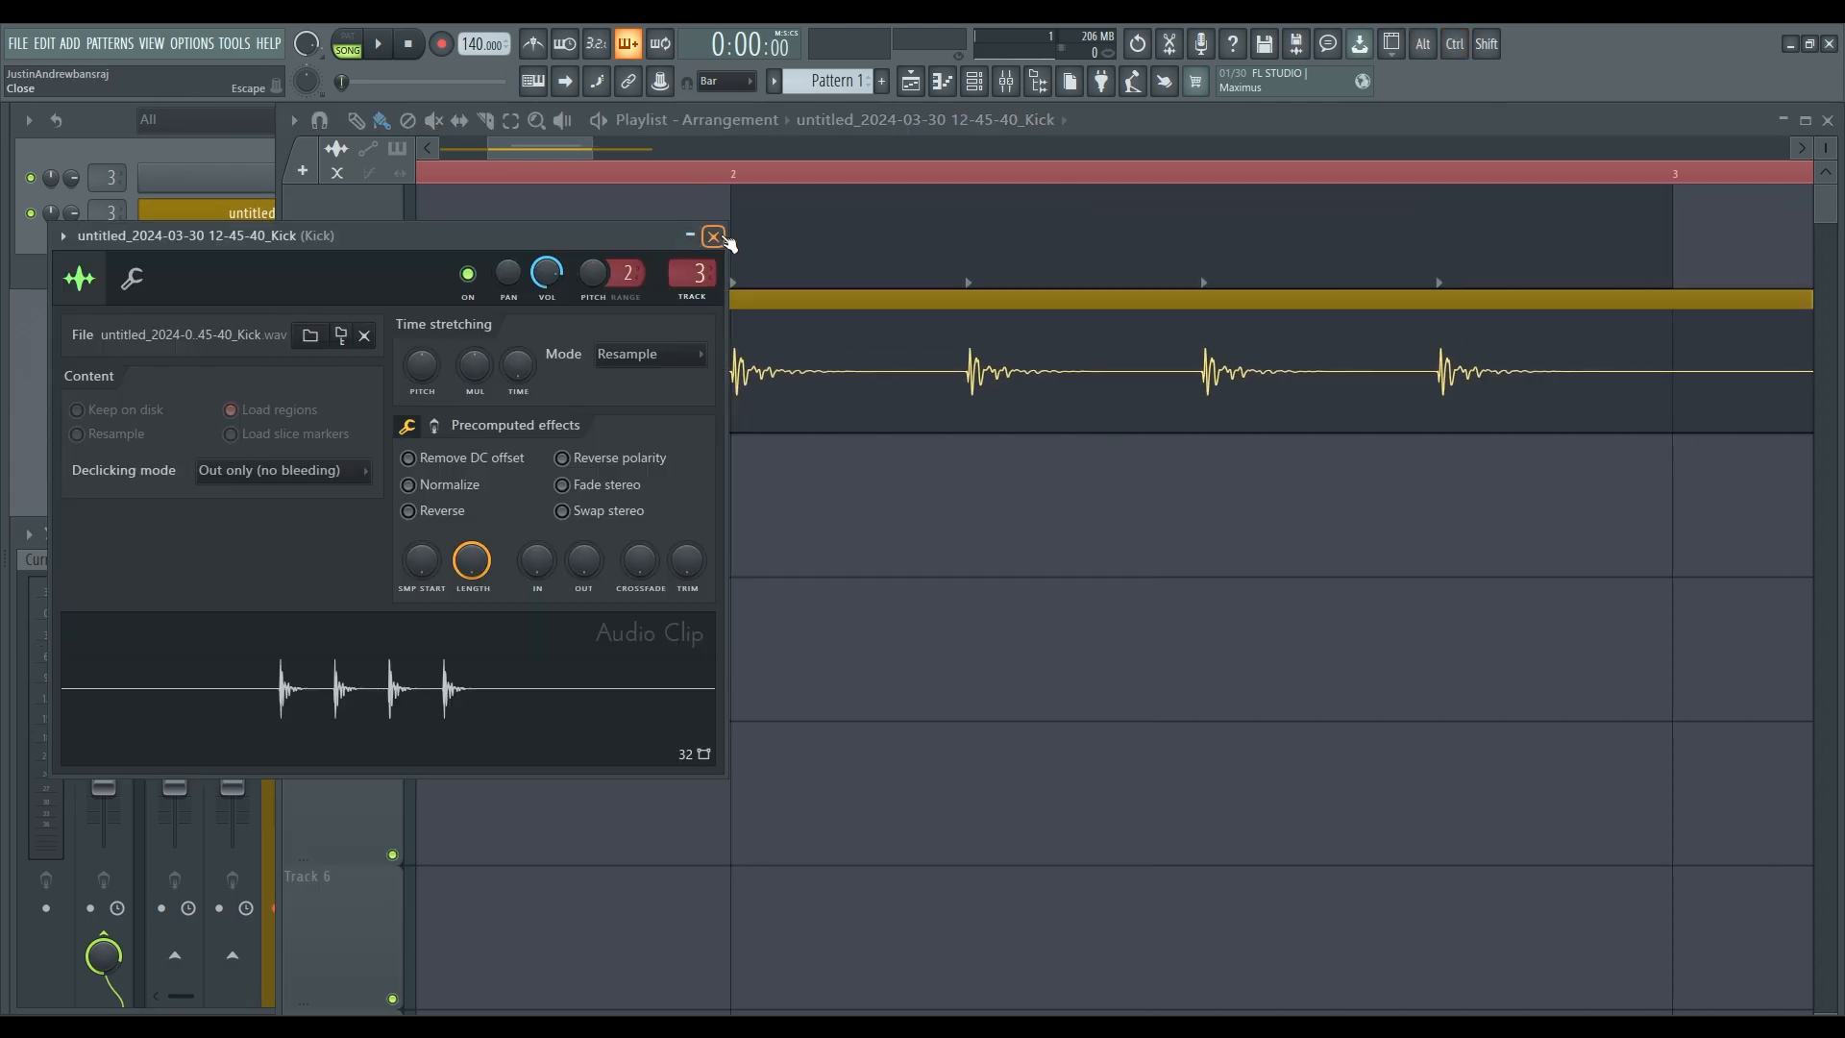
left_click(714, 238)
- Set the Kick mixer track's audio output to OUT 3 - OUT 4
left_click(227, 629)
left_click(278, 622)
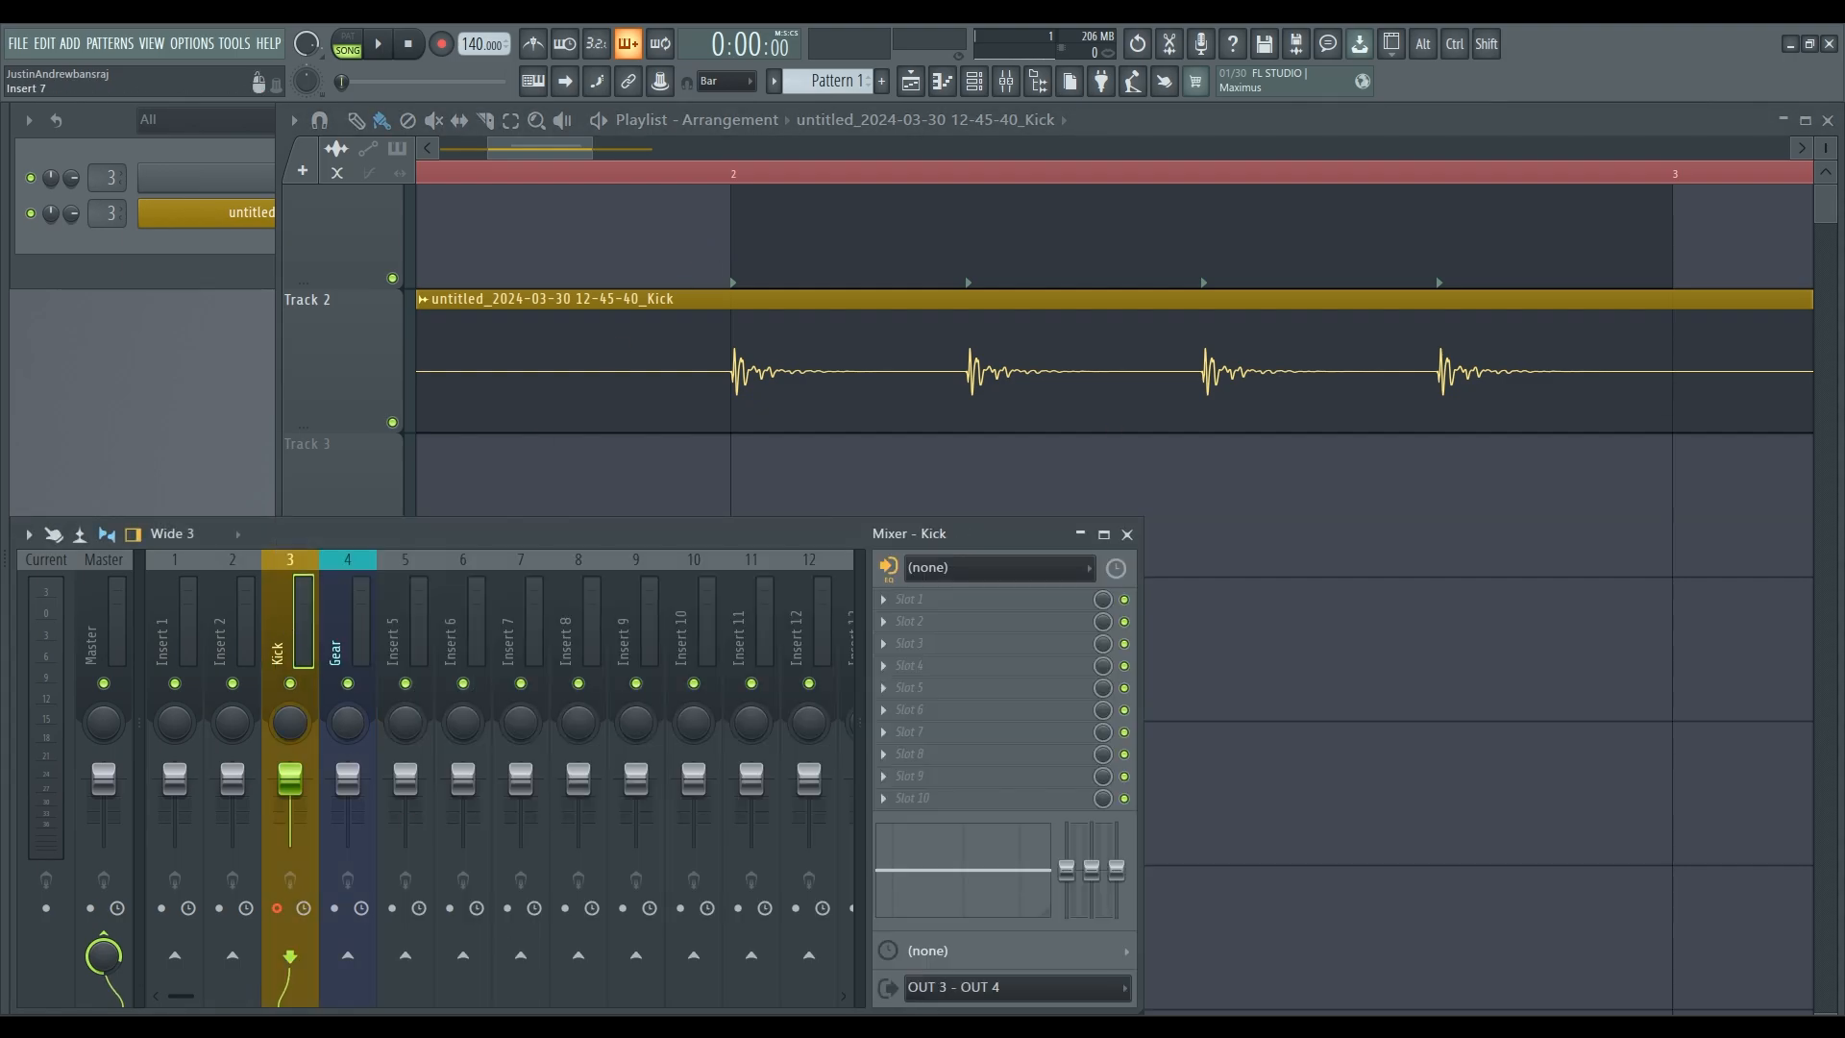
left_click(968, 990)
left_click(966, 957)
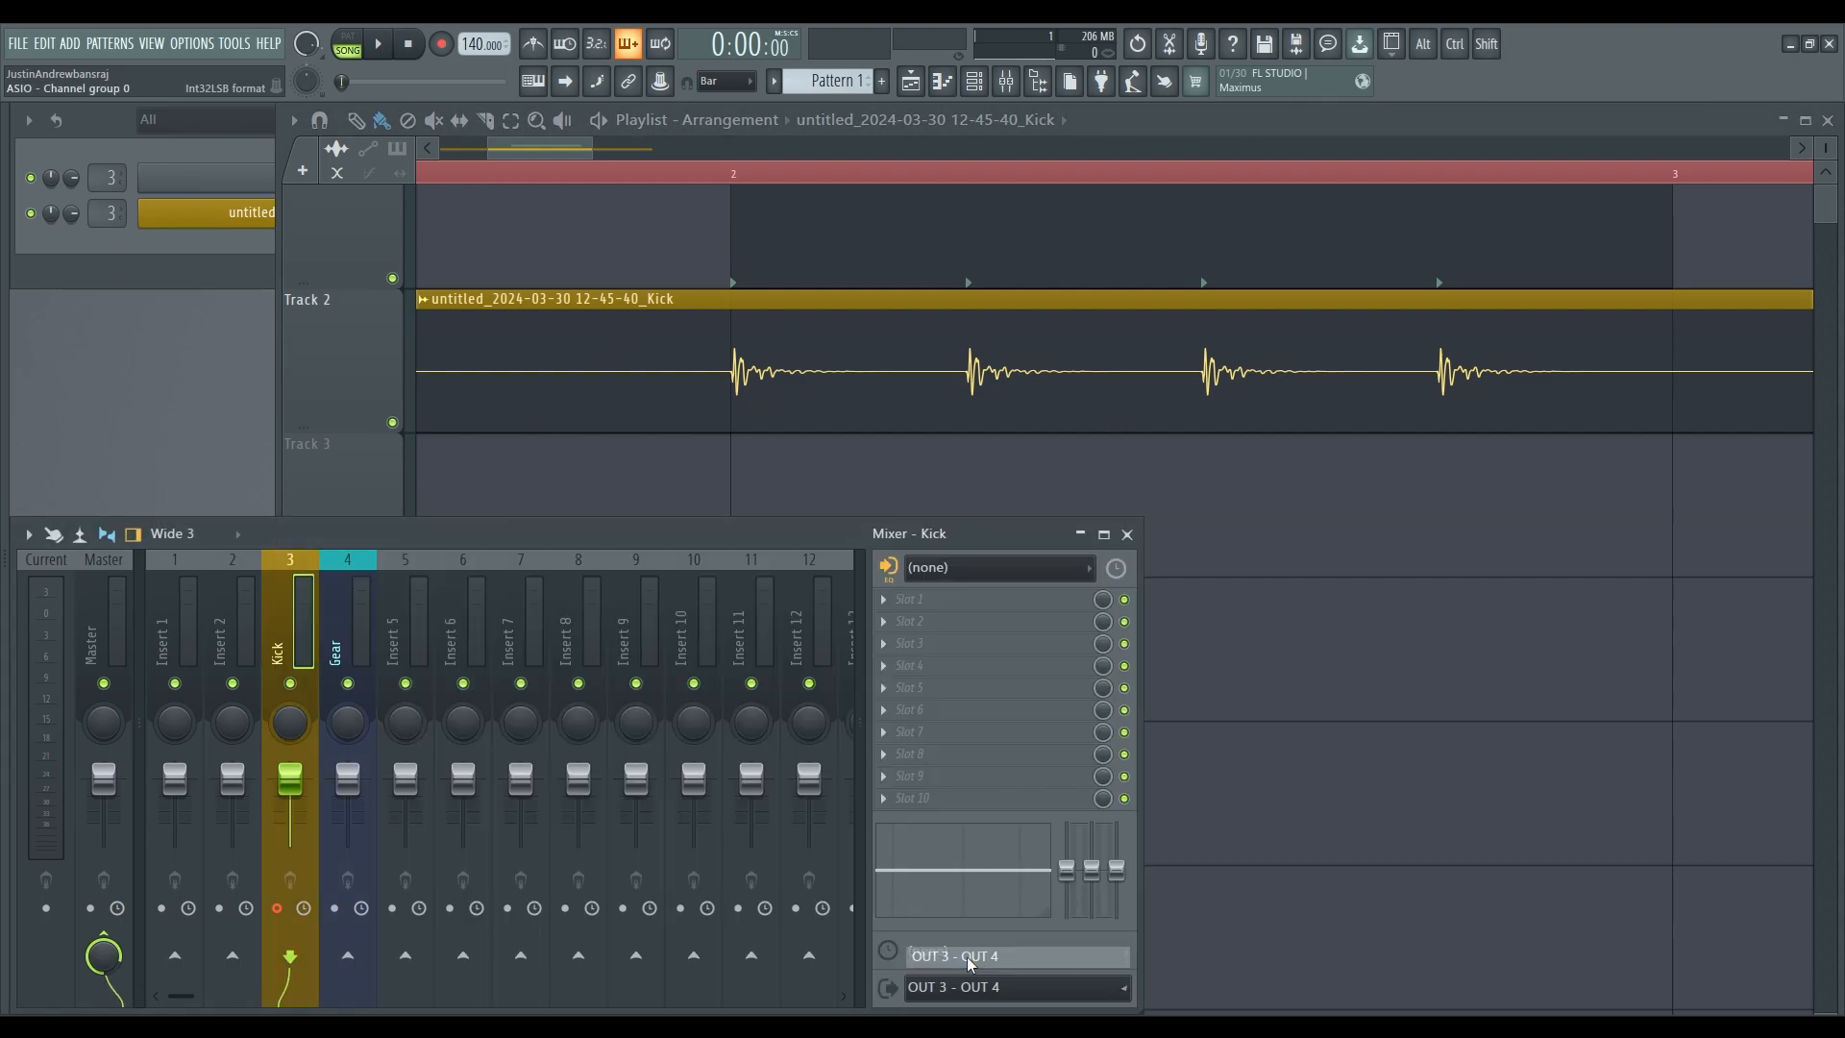
- Keep the Gear track's input on IN 1 - IN 2 and set its external input monitoring to On
left_click(348, 625)
left_click(980, 569)
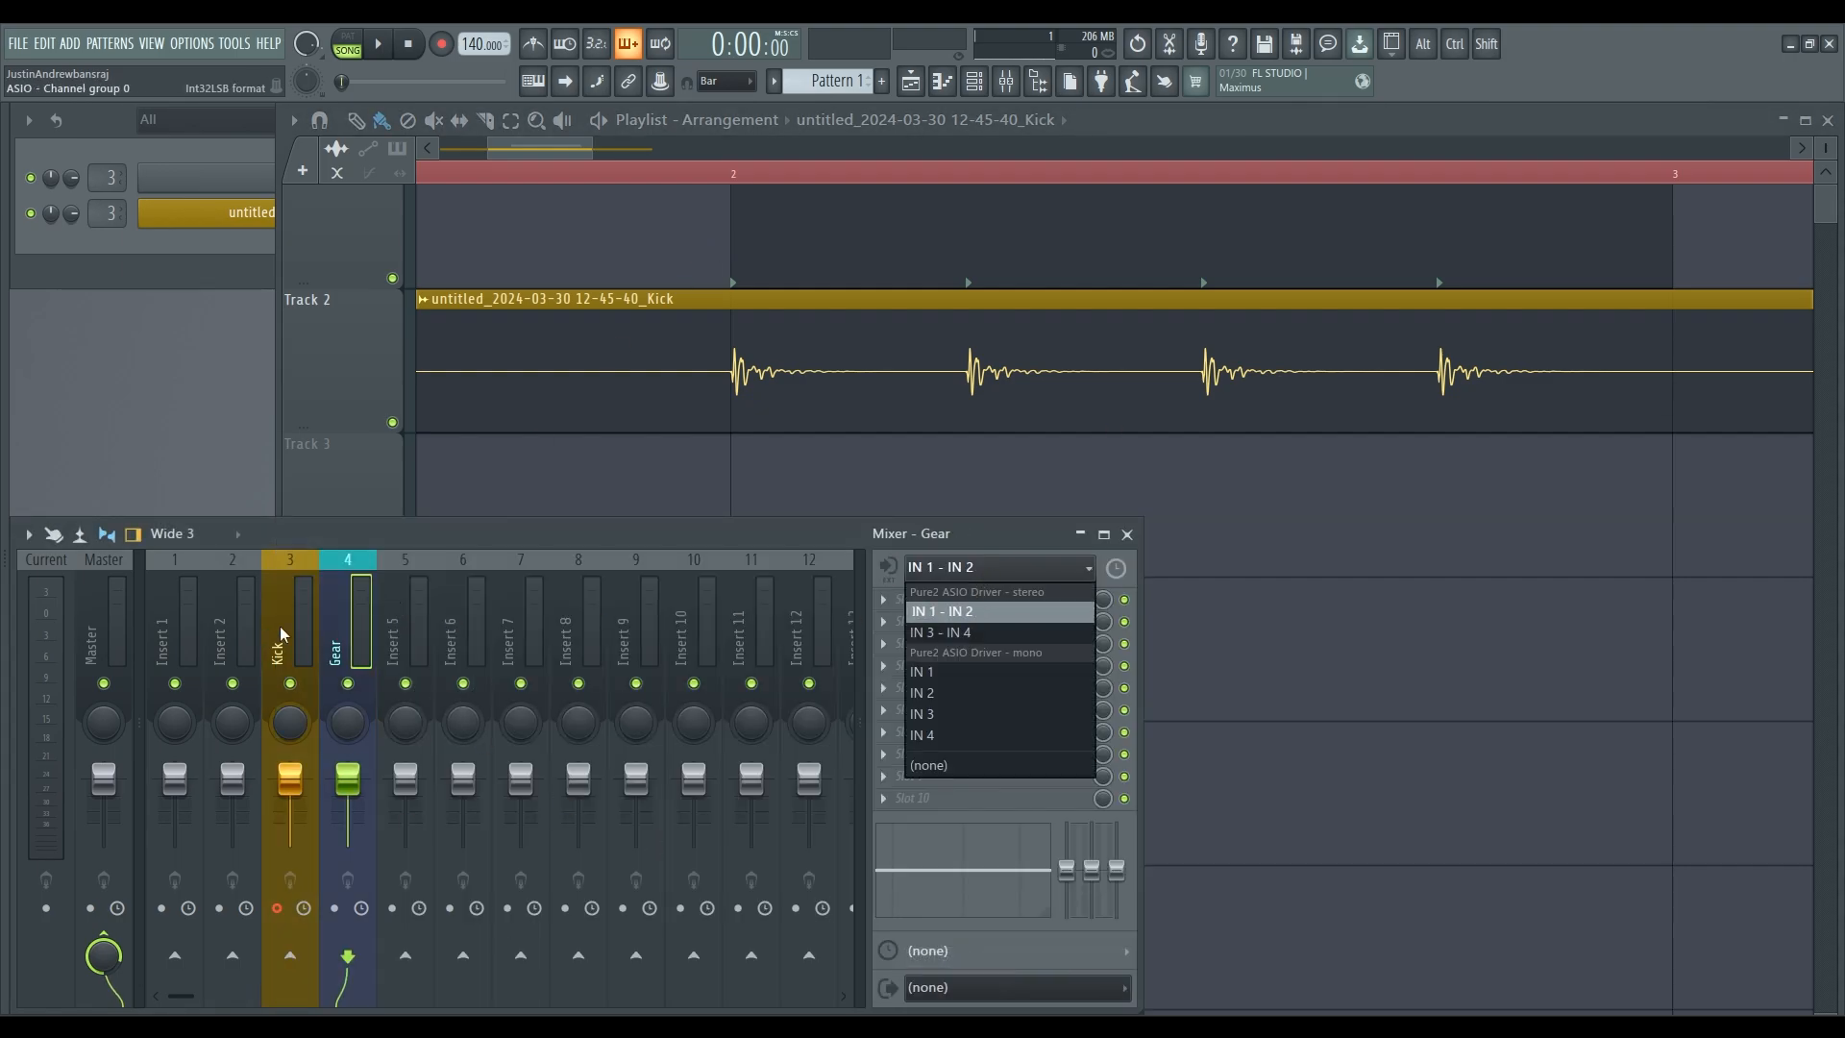
left_click(338, 631)
left_click(888, 567)
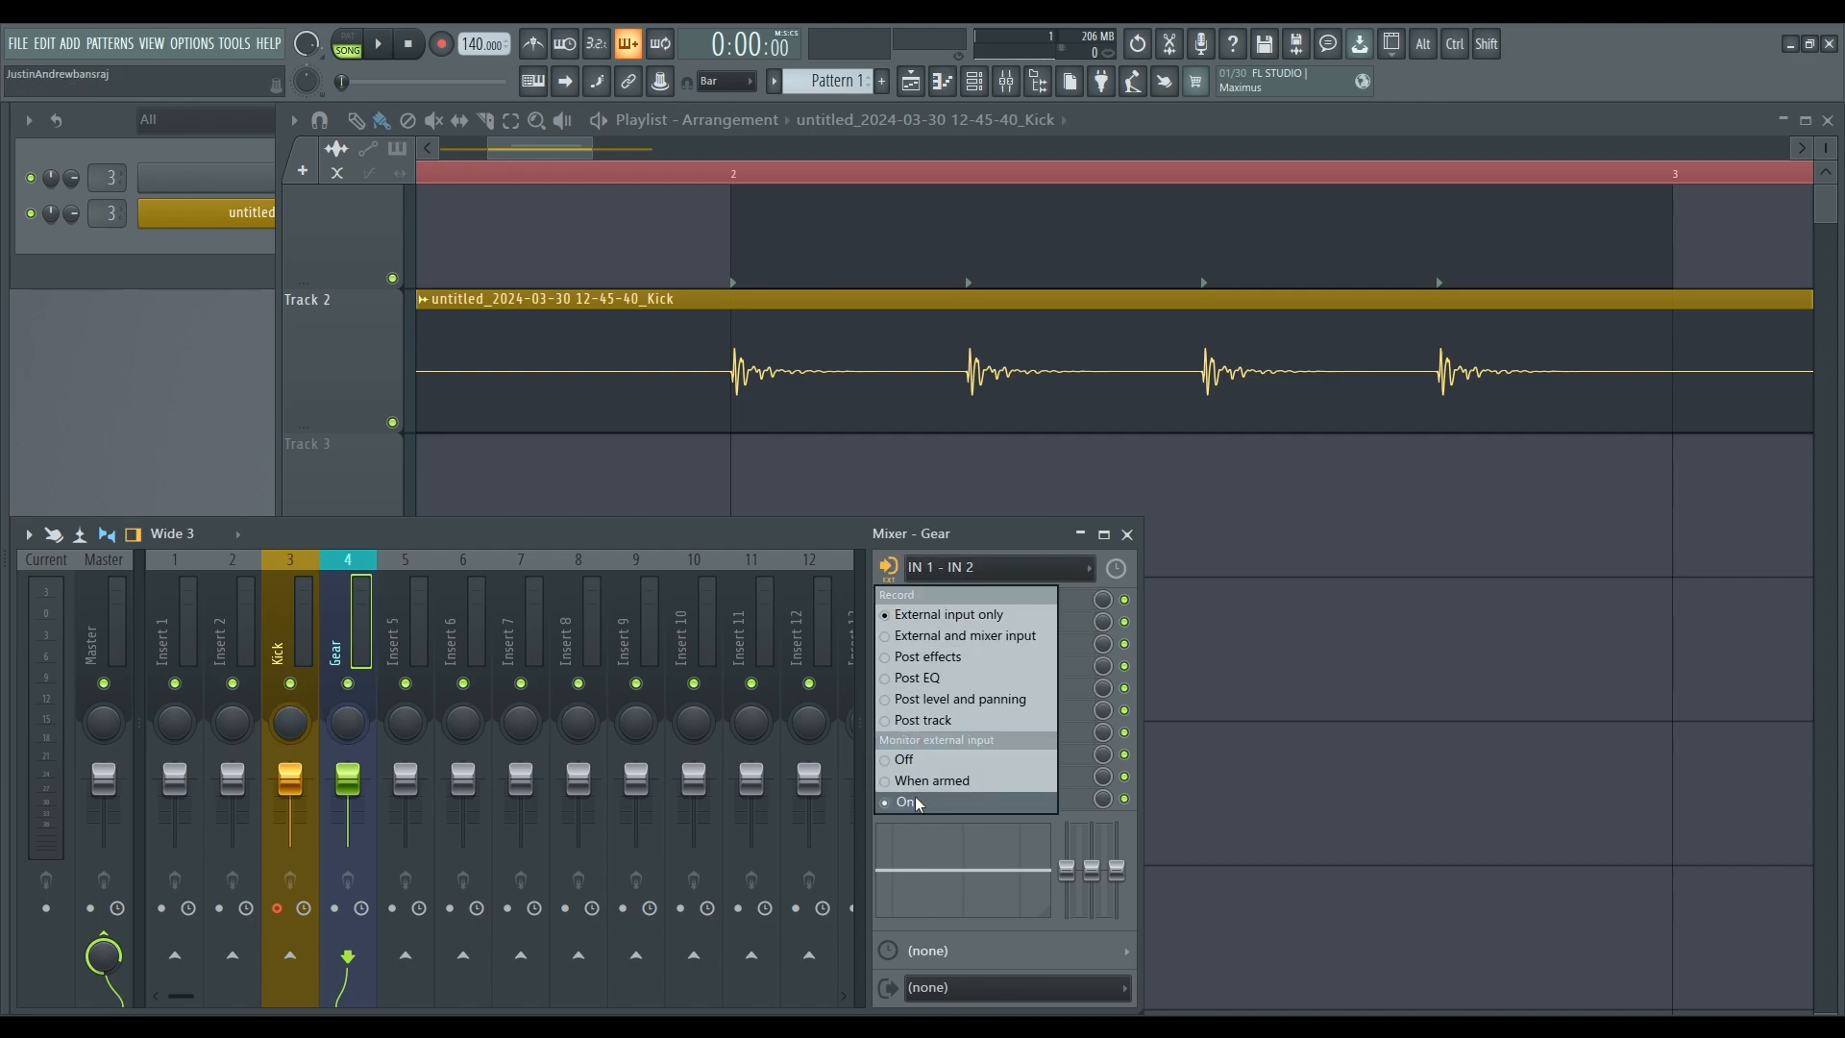
left_click(907, 803)
left_click(265, 617)
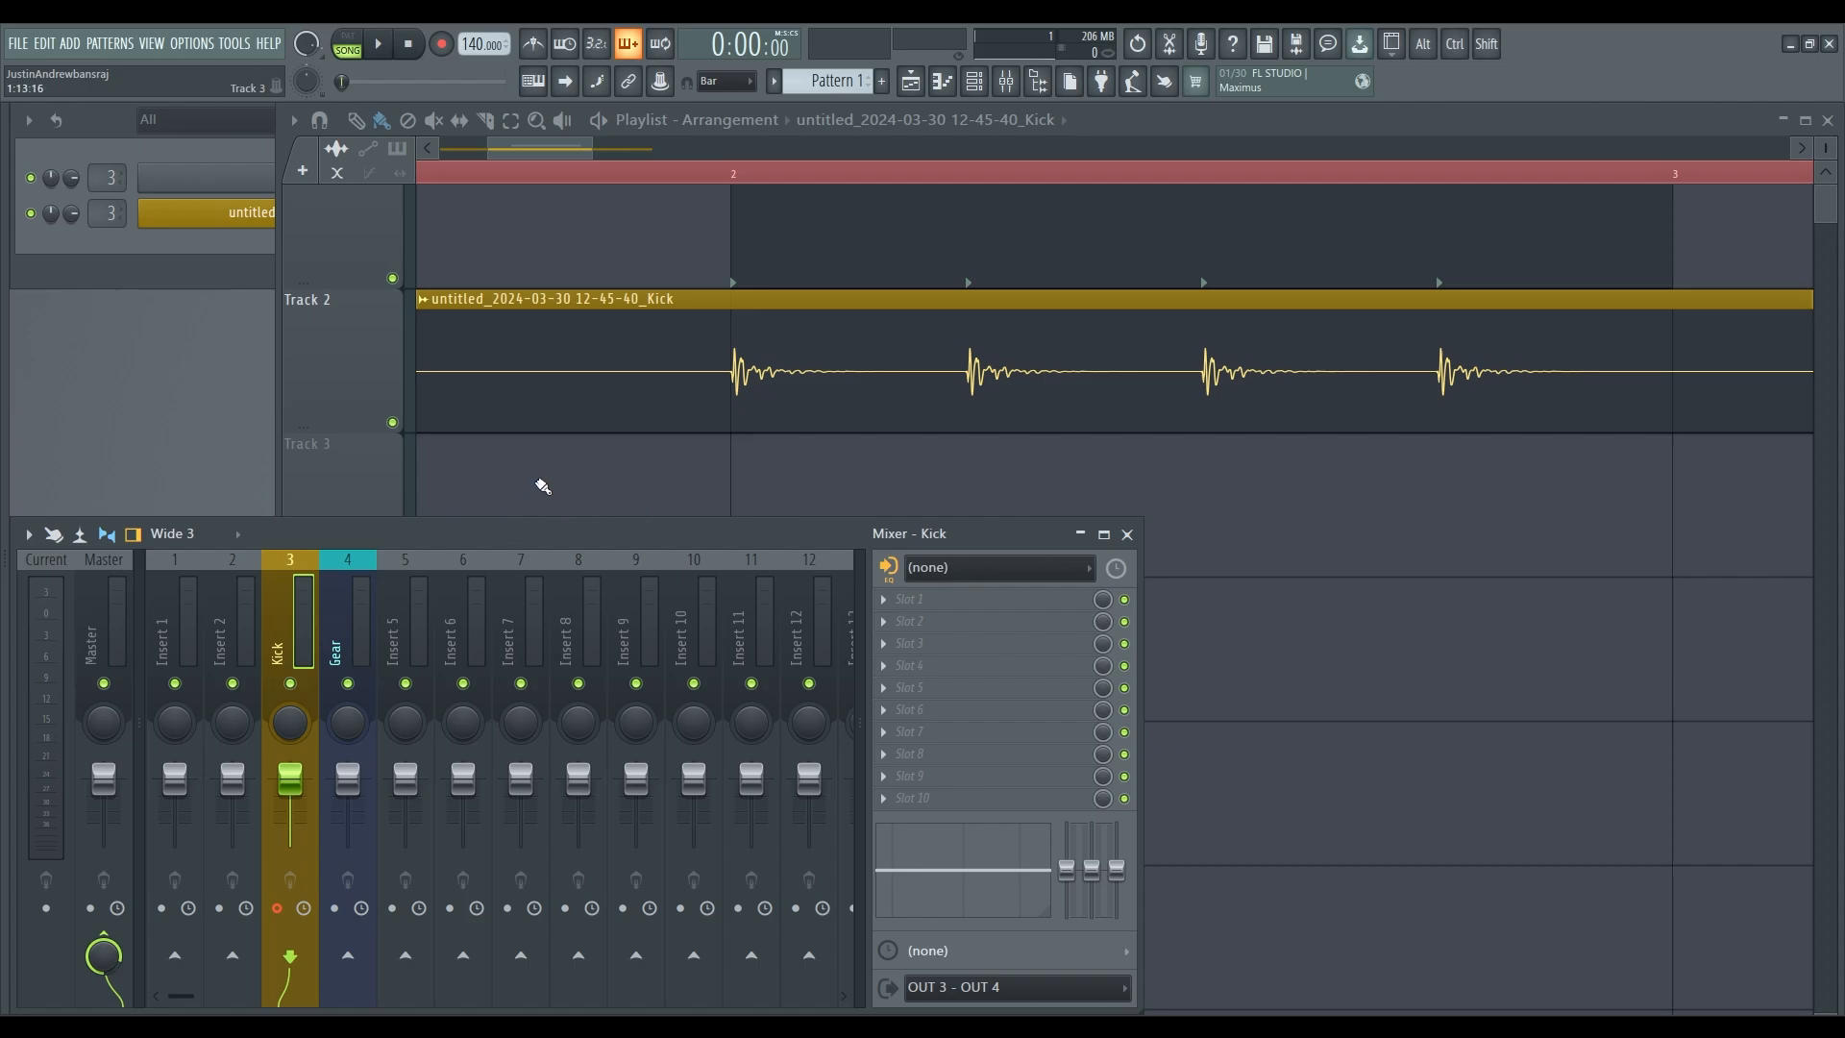
- Play the recorded Kick clip through the hardware routing to compare the Kick and Gear track levels
key("F9")
key("space")
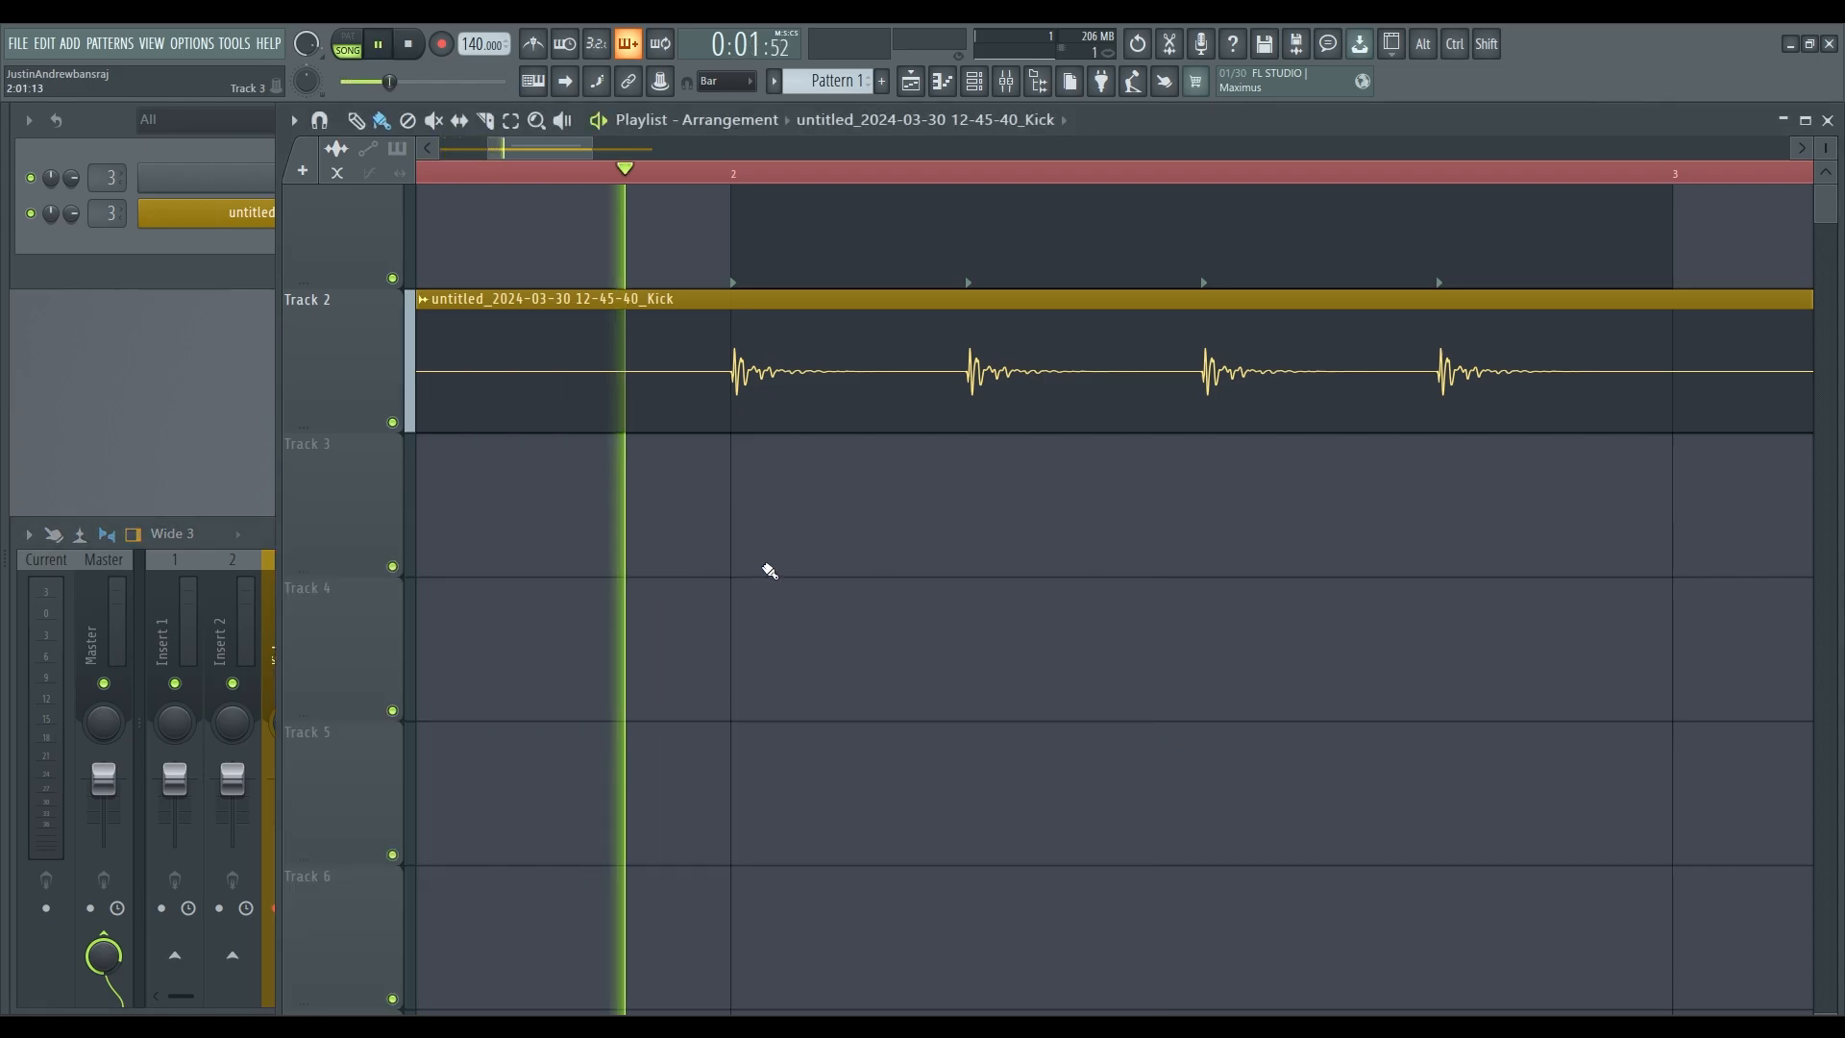
key("F9")
key("space")
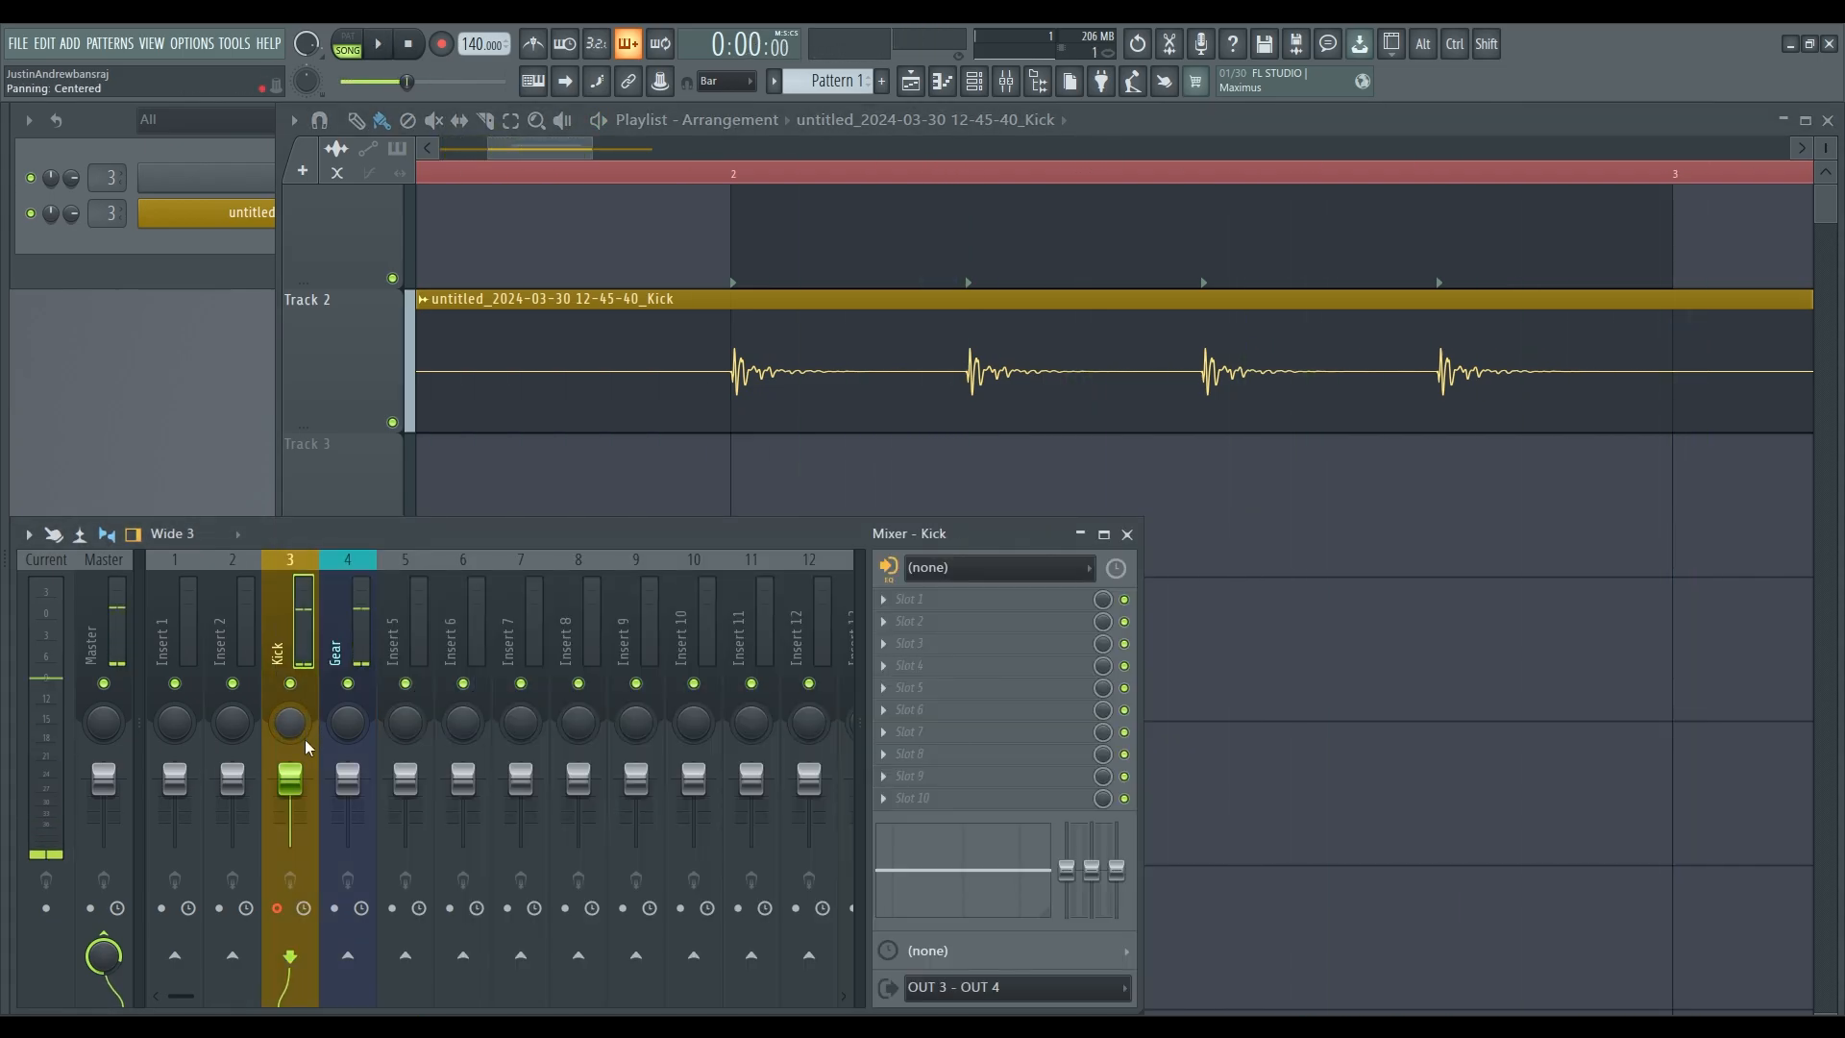
- Pan Kick fully left and Gear fully right, and play the recorded clip to compare their timing
left_click(346, 730)
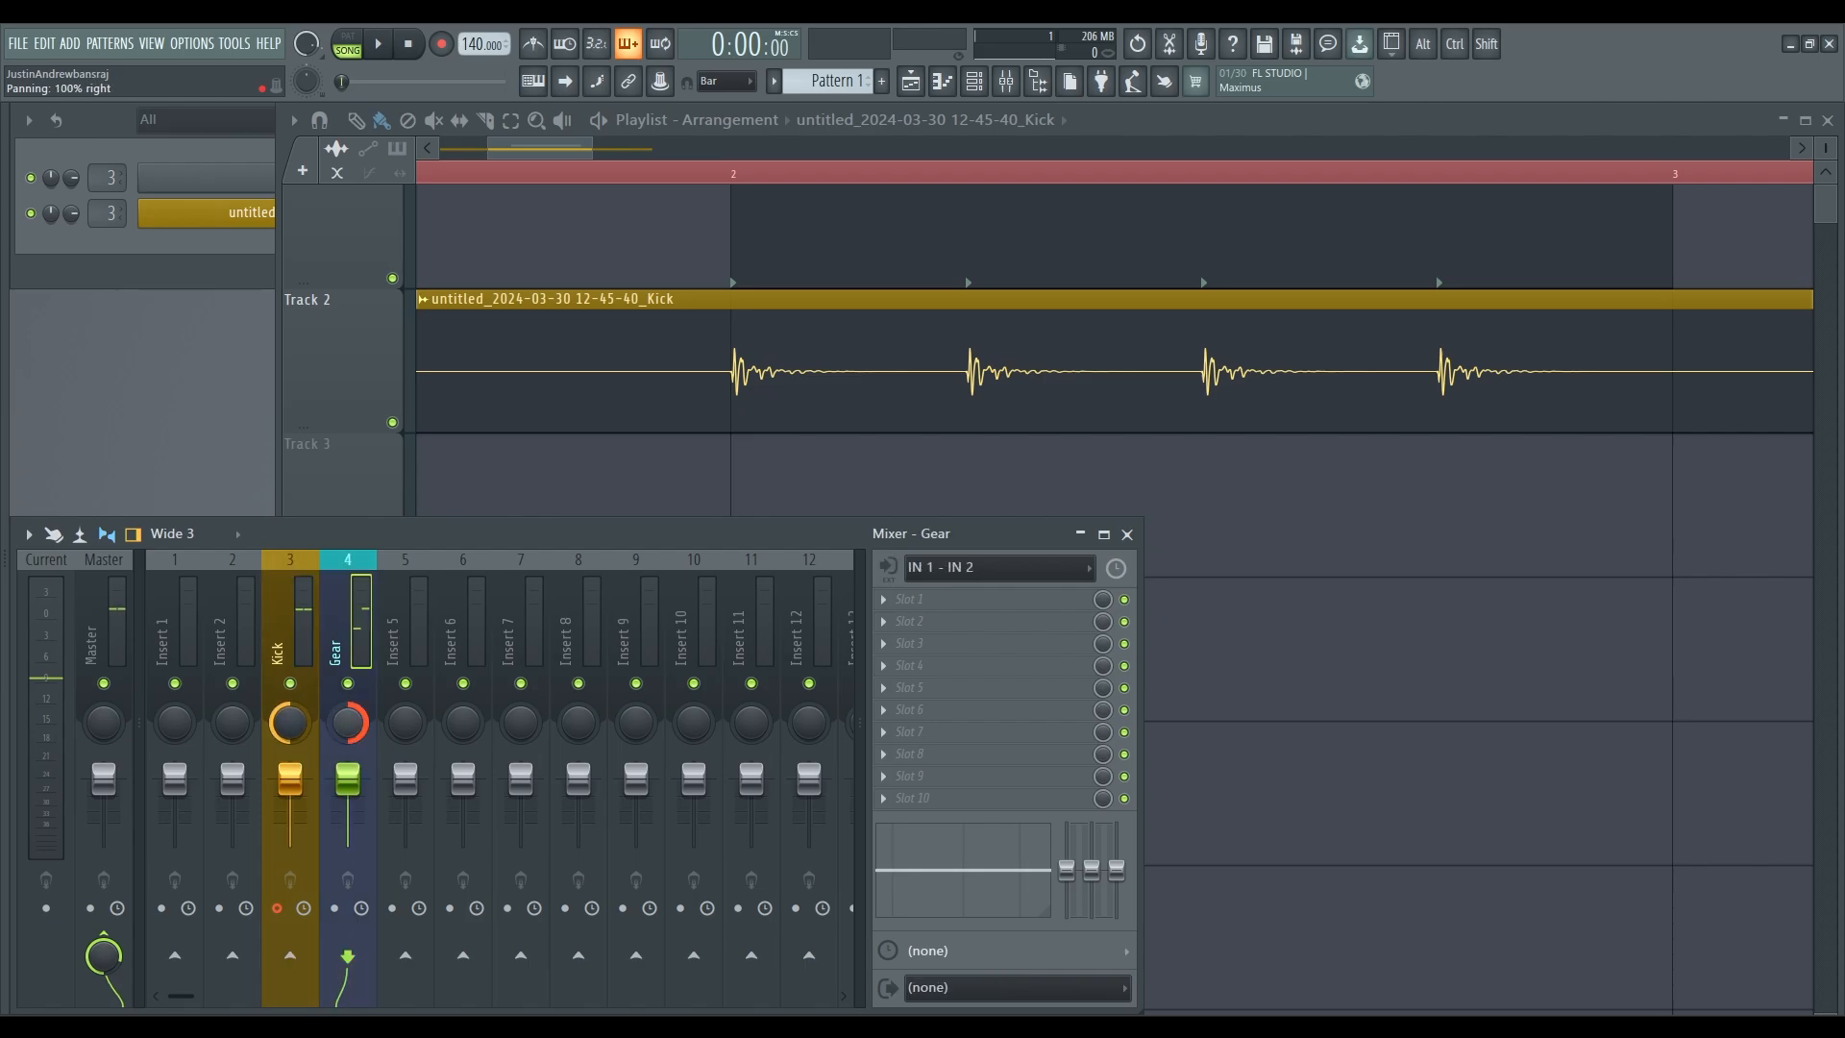
left_click(720, 175)
key("F9")
key("F9")
key("space")
key("space")
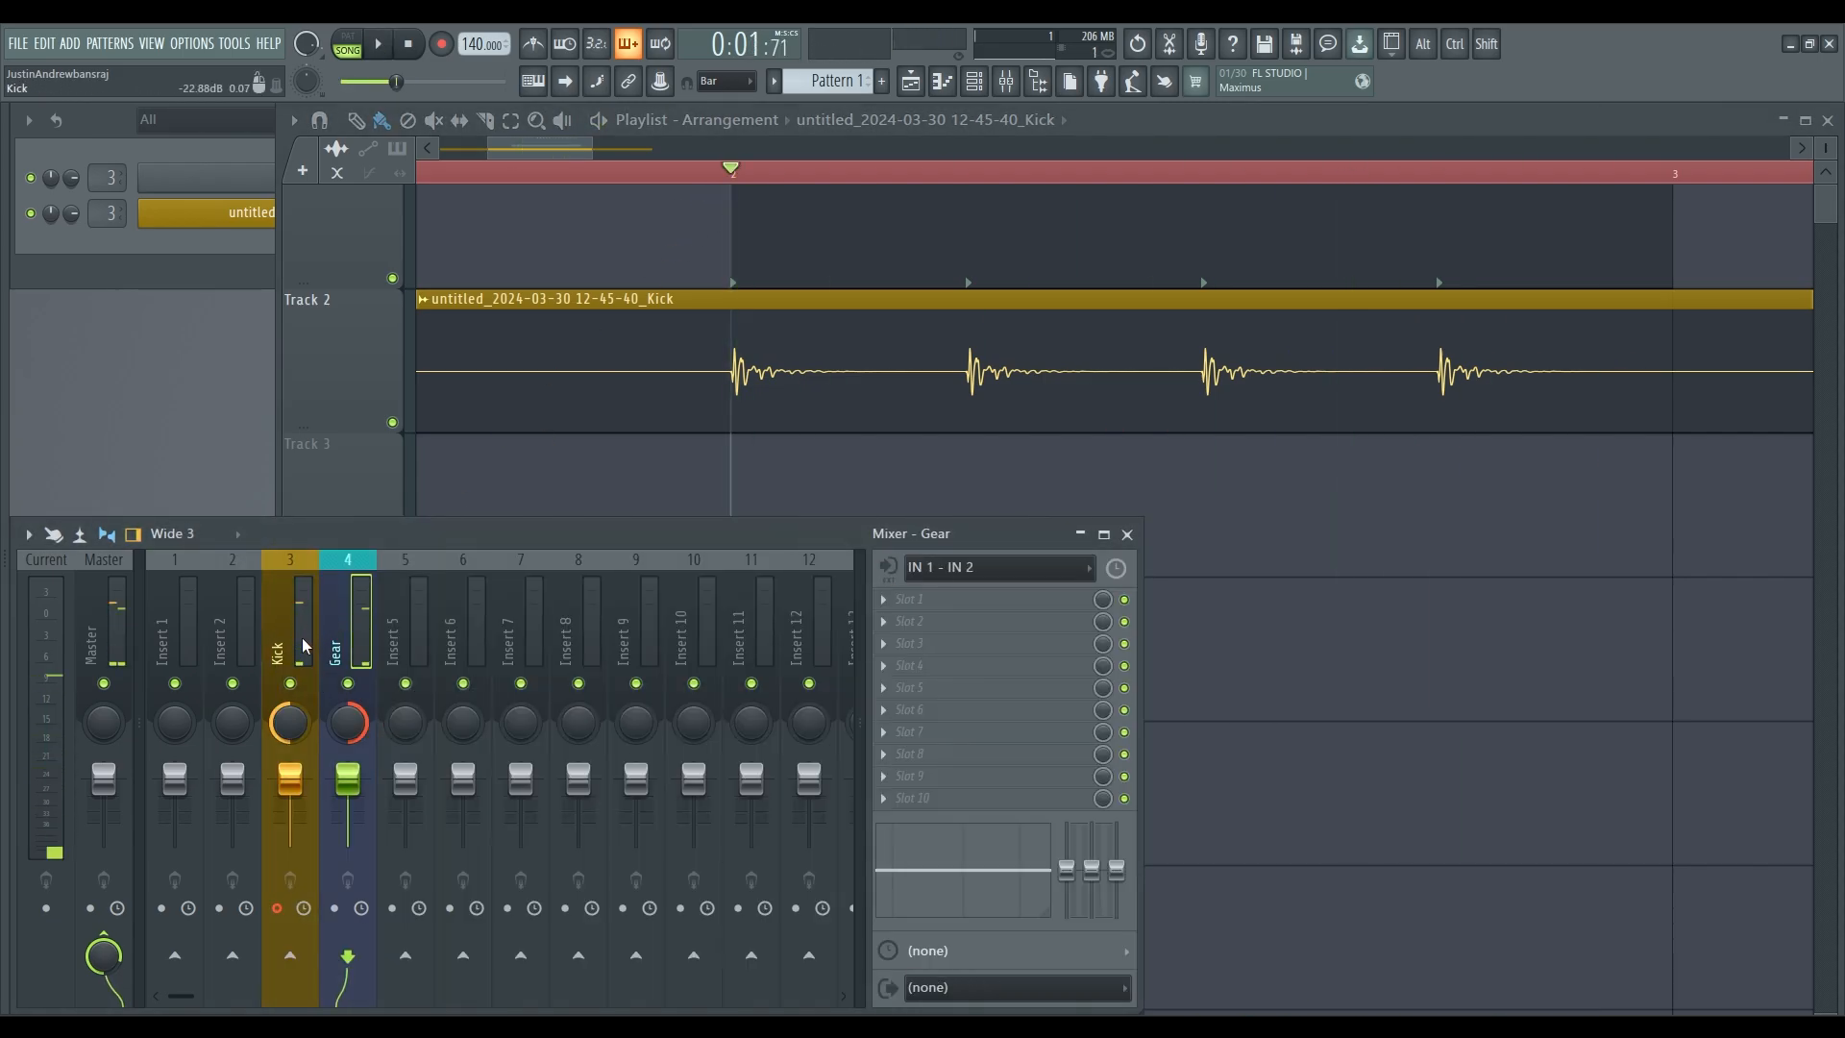
- Set the Gear mixer track's input latency to 1 beat
left_click(295, 645)
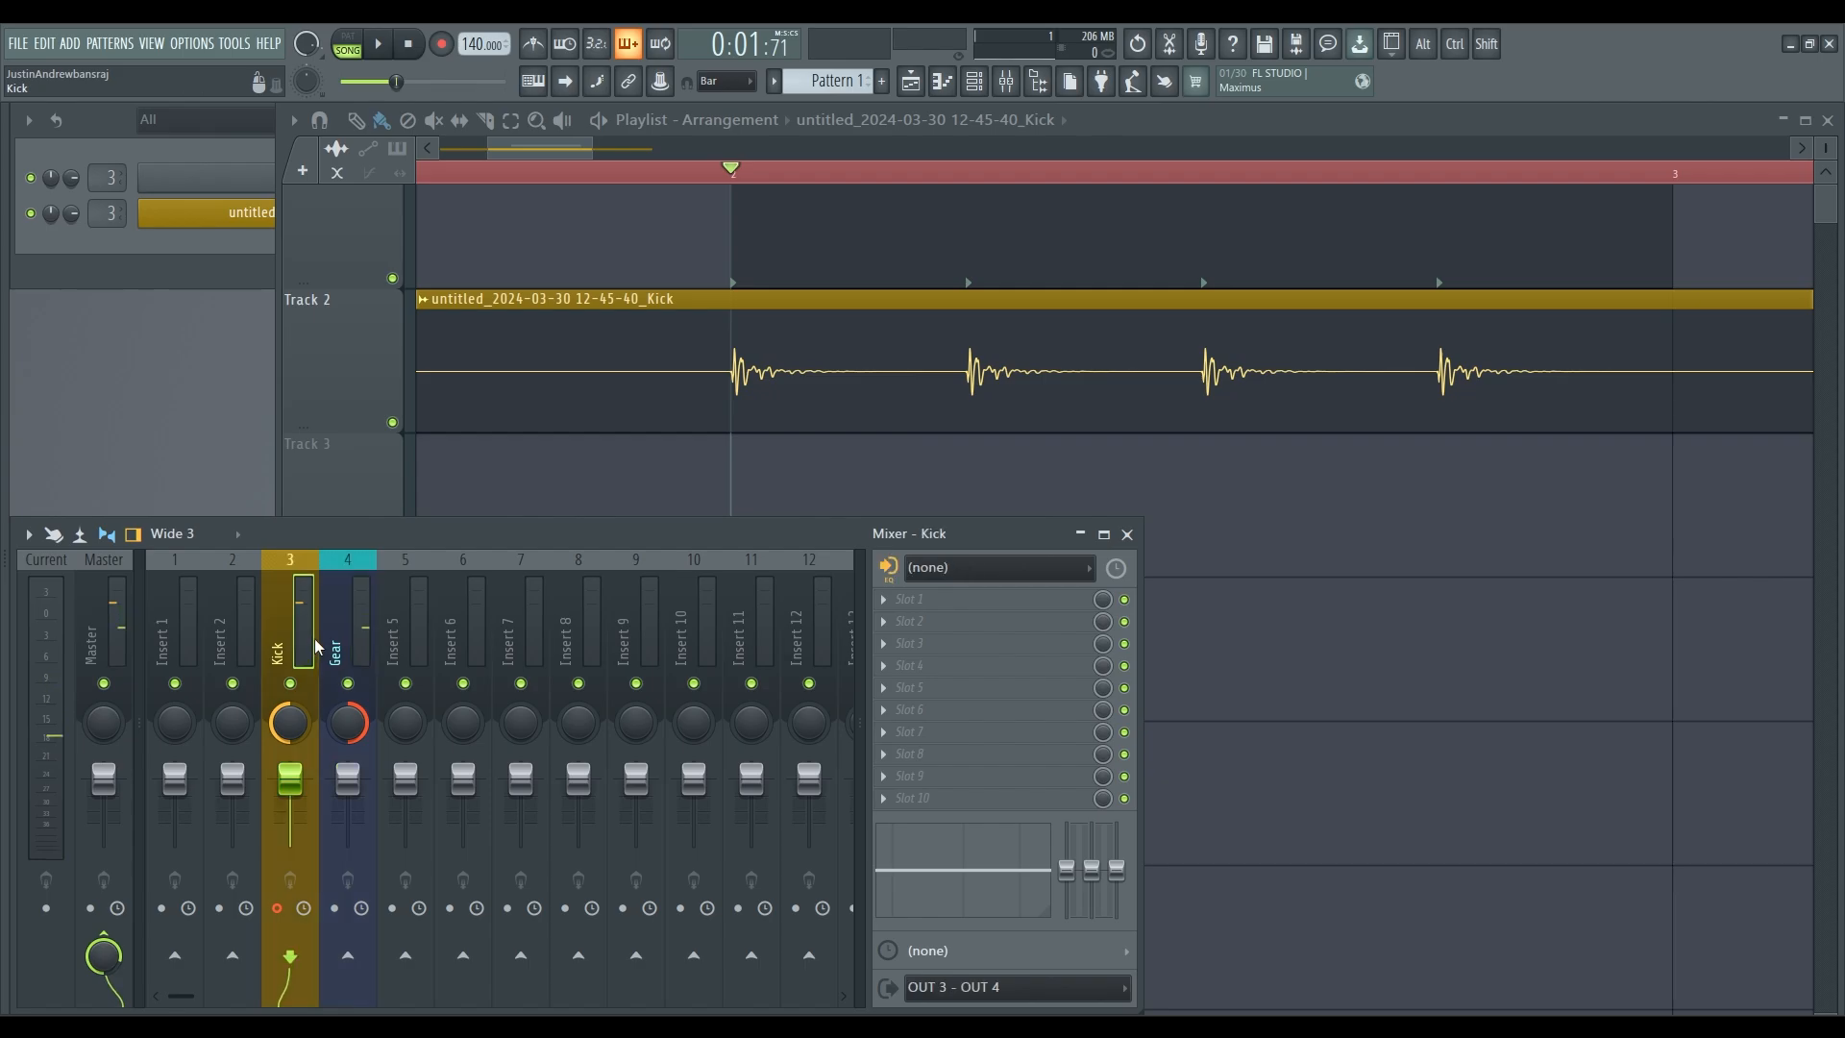
left_click(348, 690)
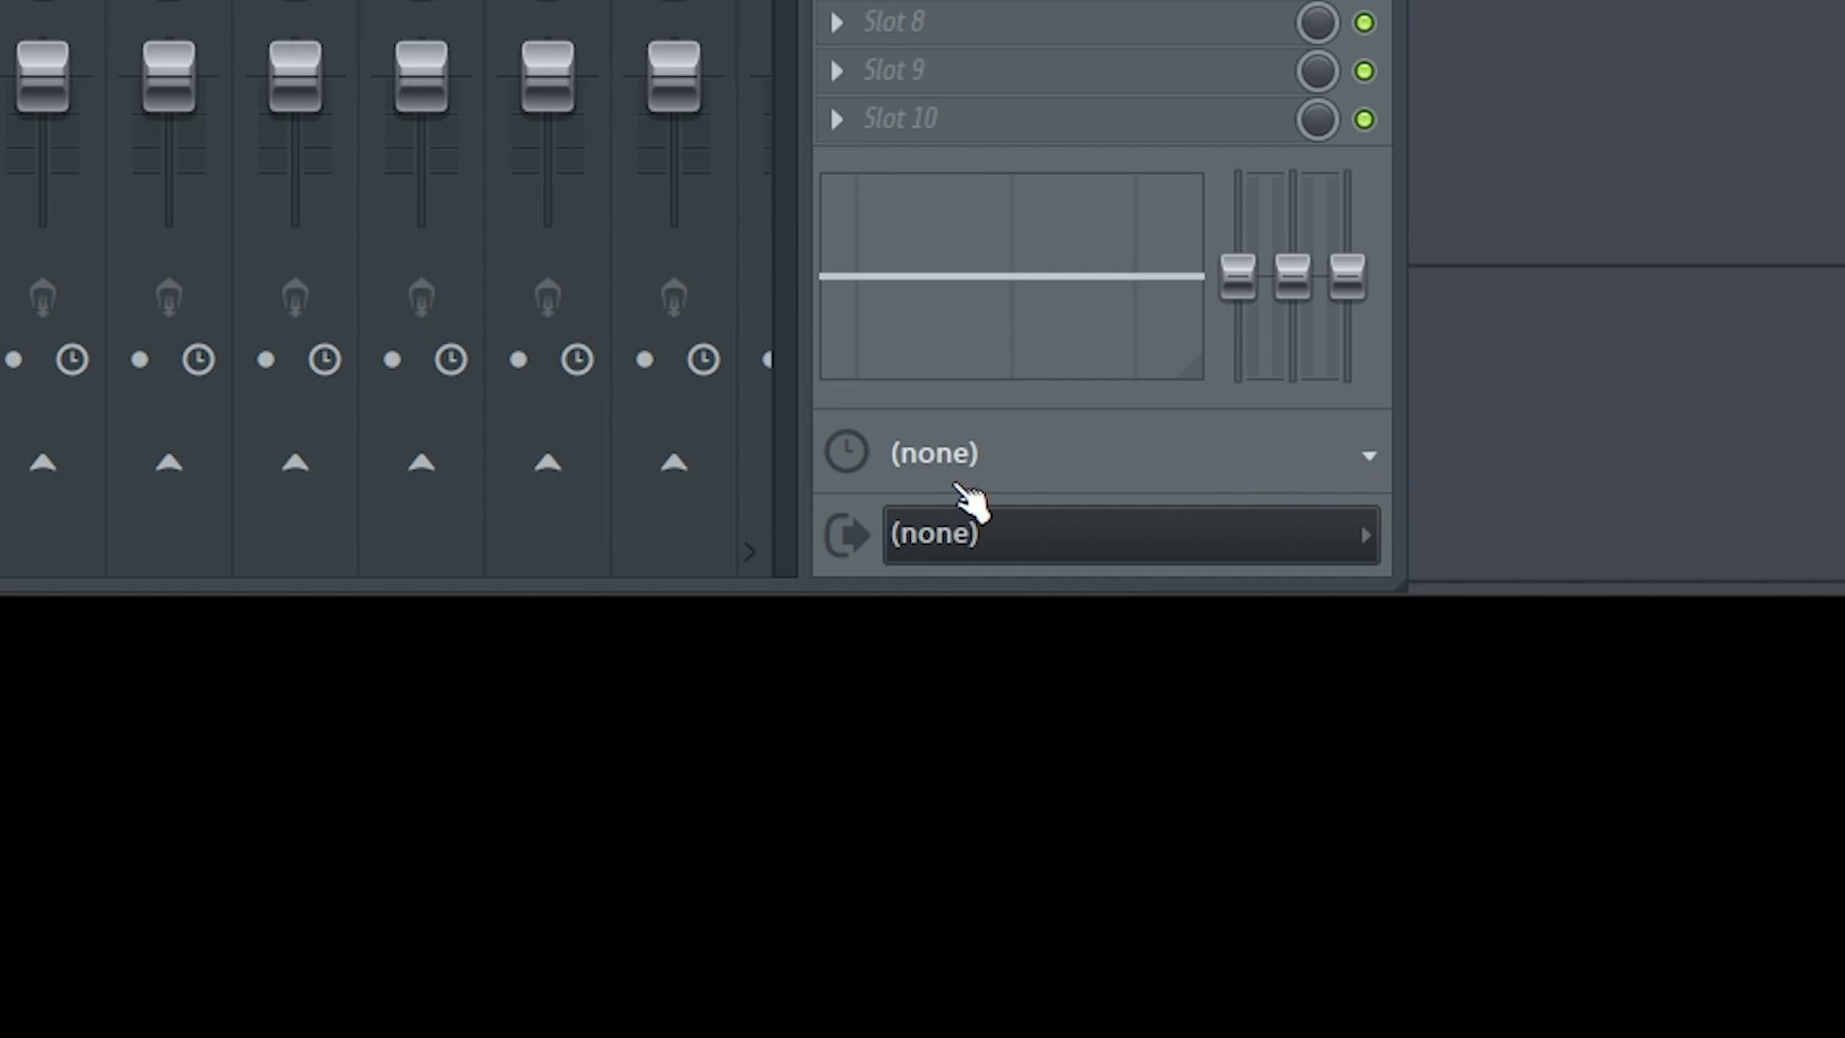
left_click(922, 947)
left_click(868, 454)
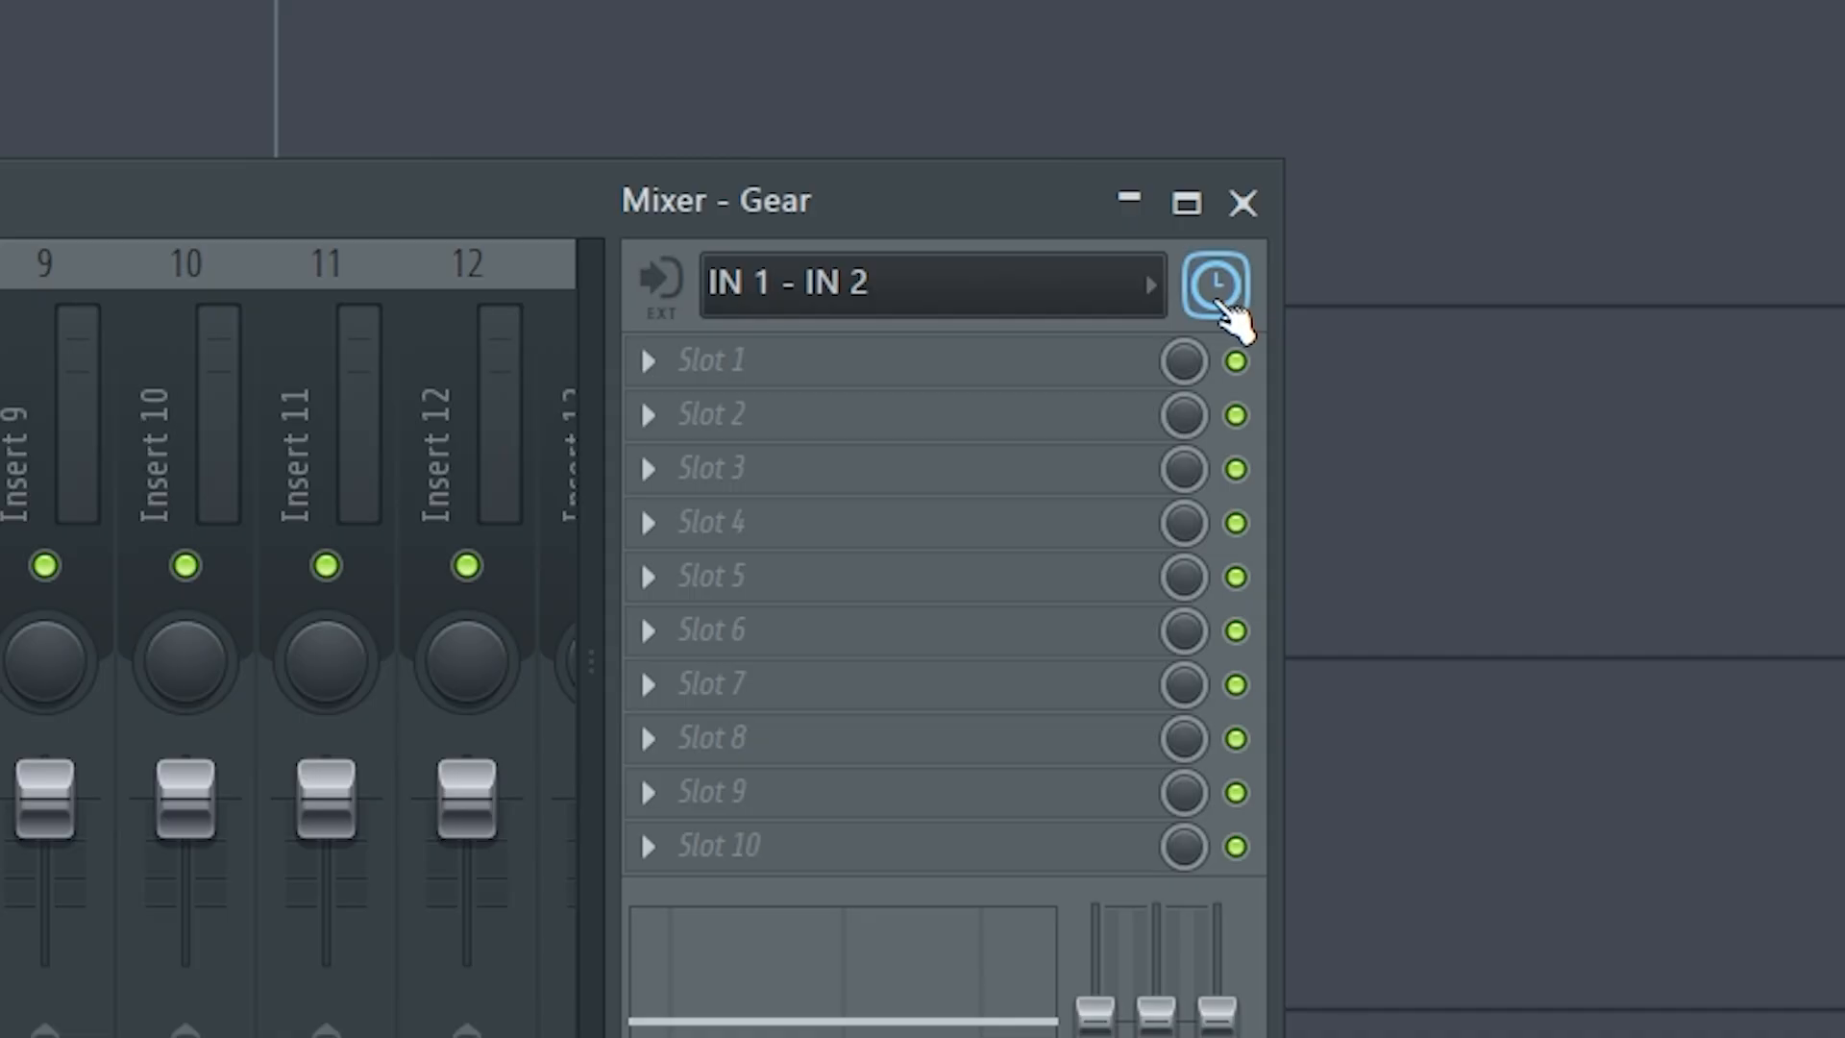
left_click(1216, 286)
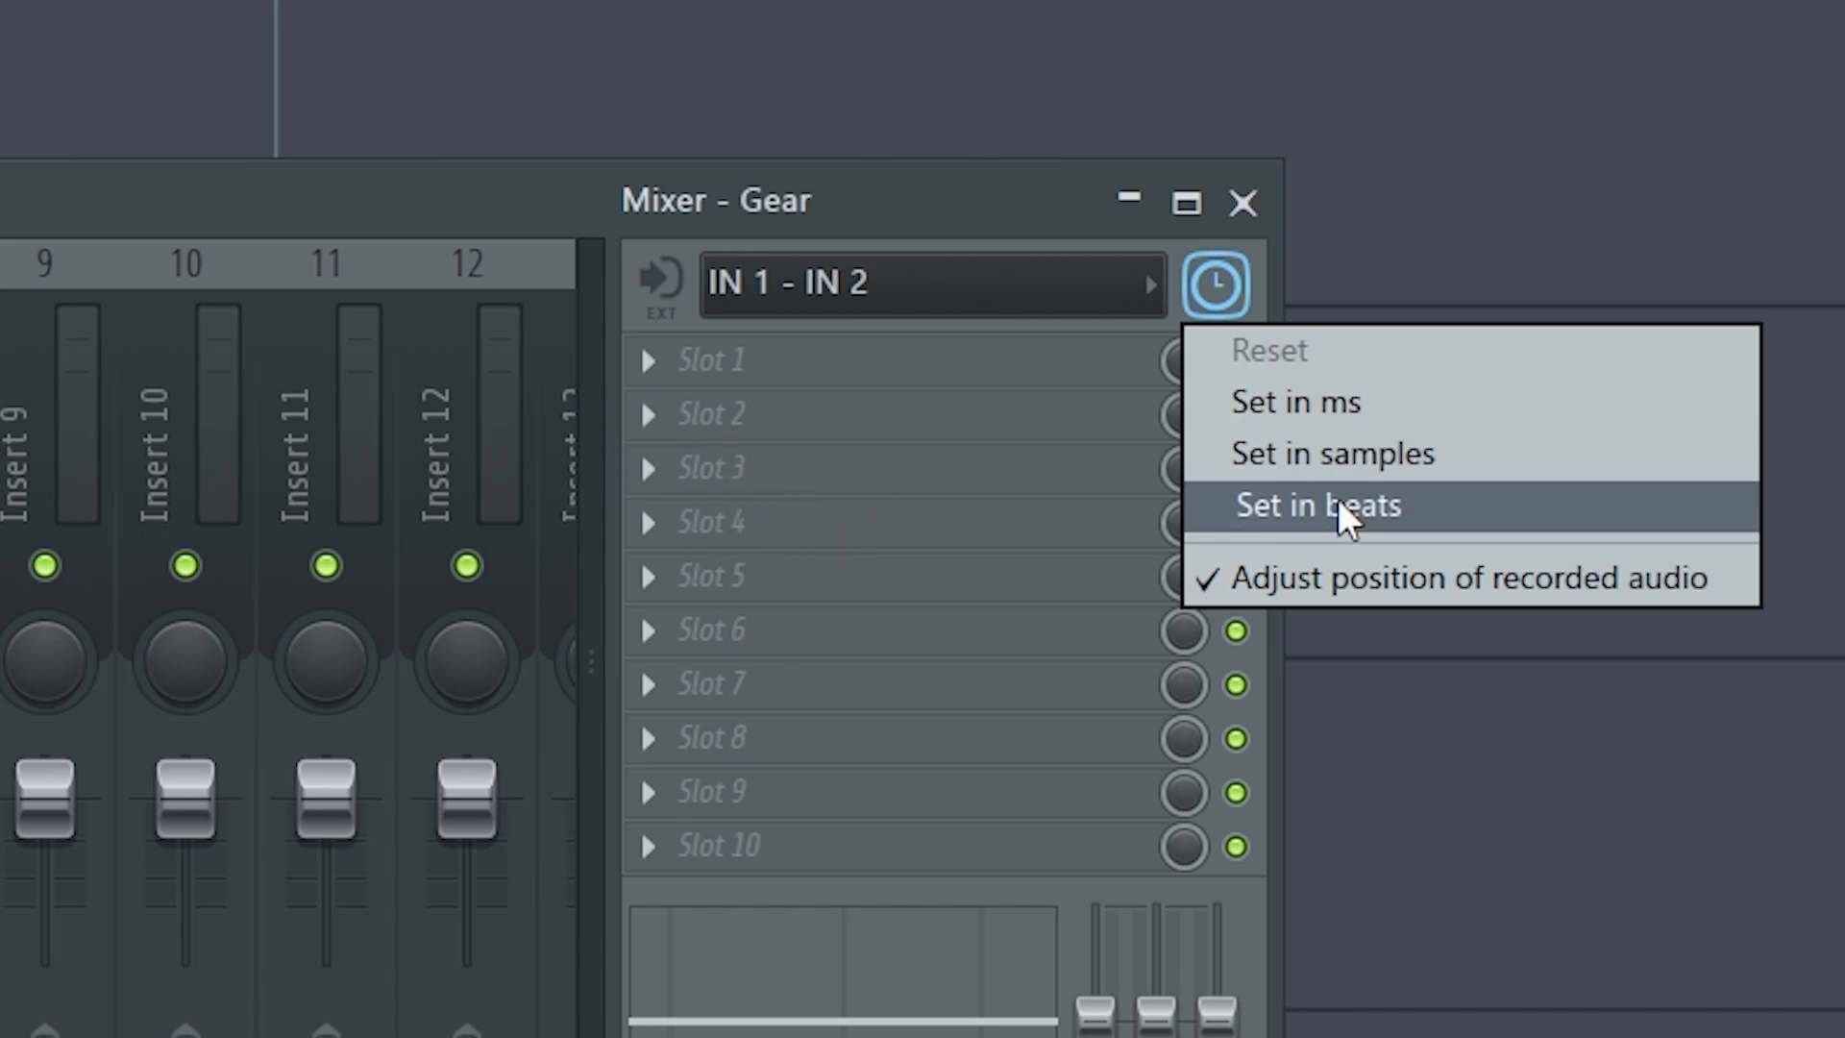
left_click(1403, 515)
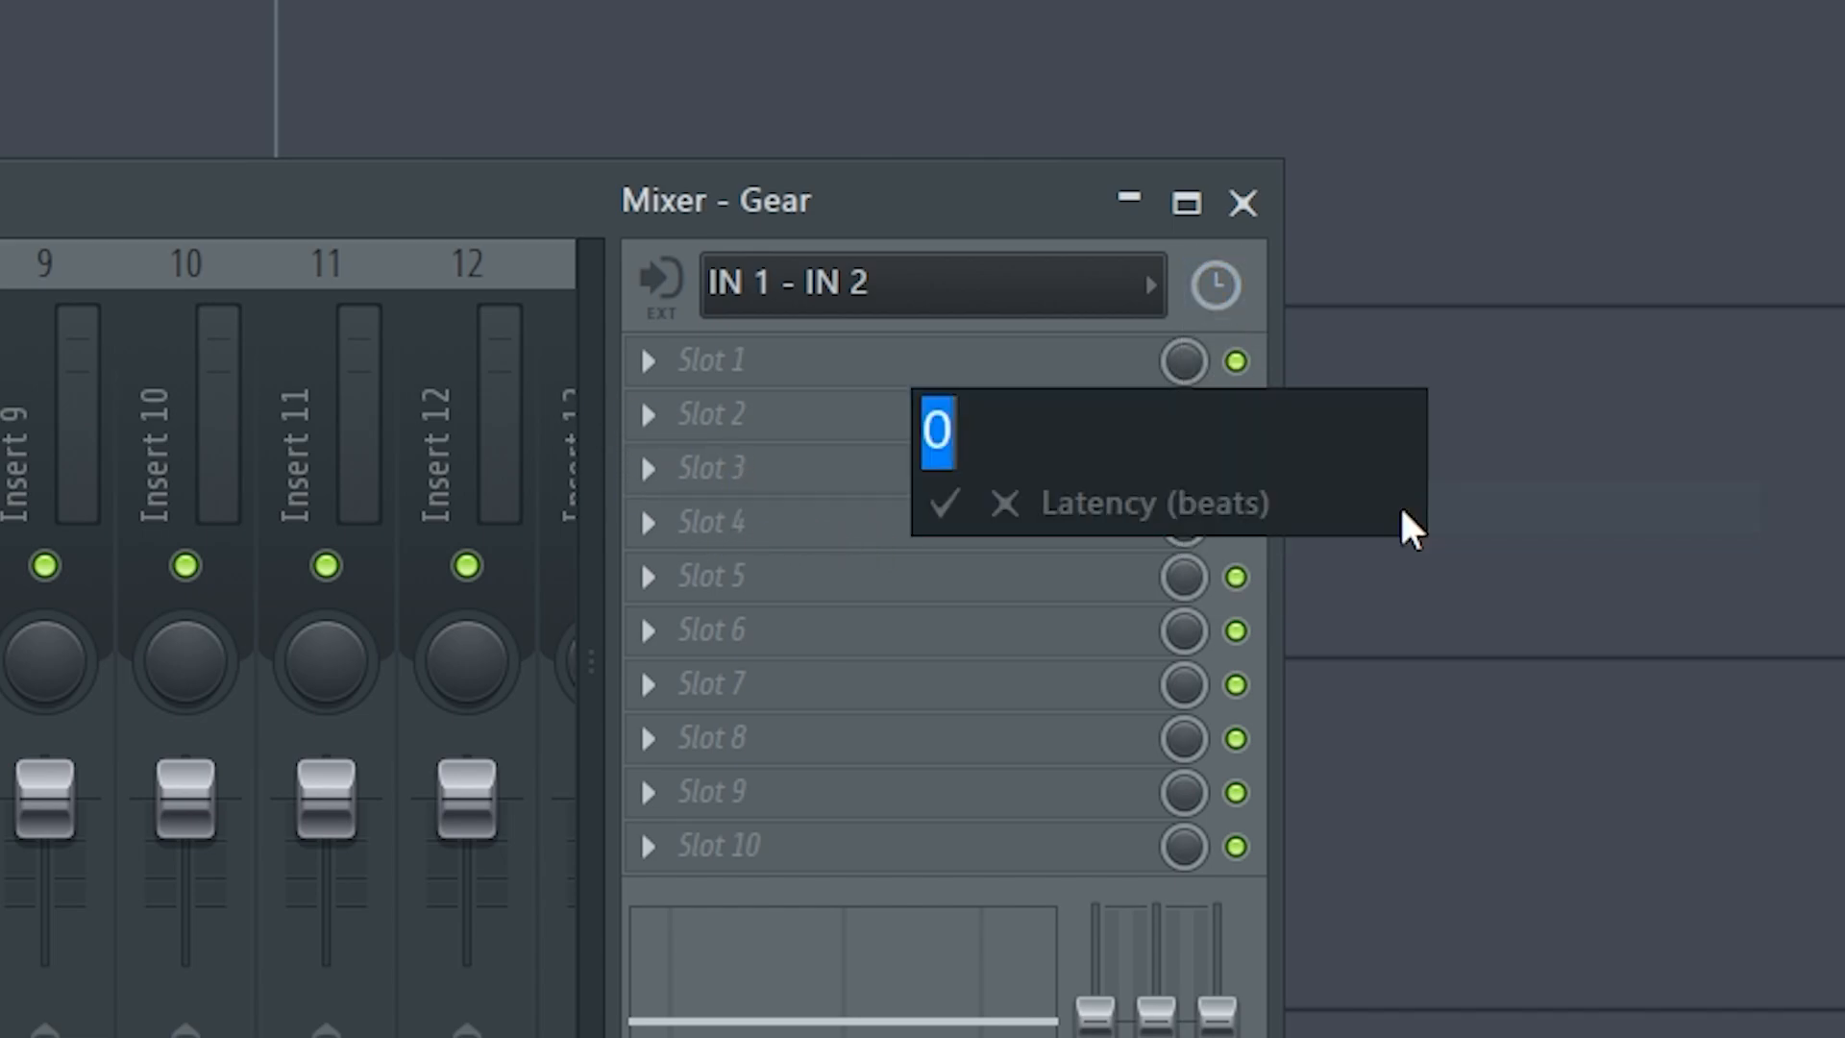
type("1")
key("Return")
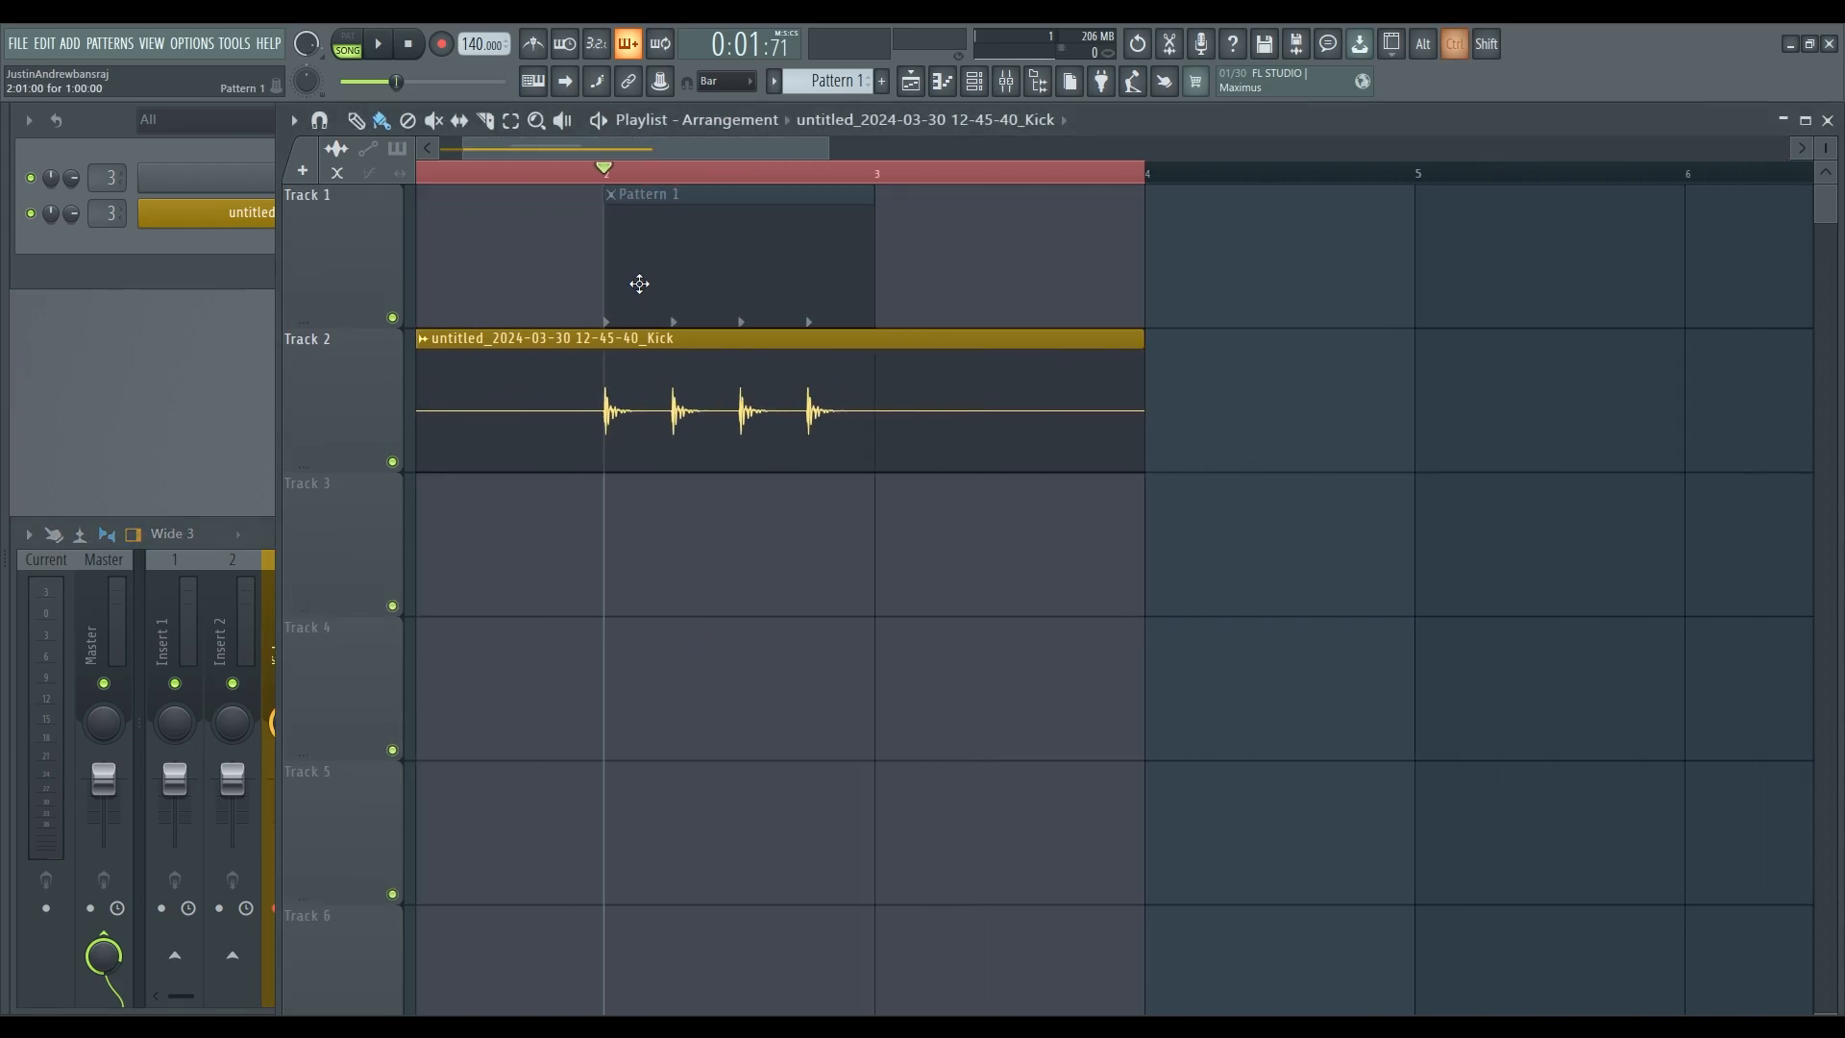
- Record the Kick and Gear mixer tracks with the playlist range extended to bar 5, and delete the new Kick take on Track 3
left_click(233, 795)
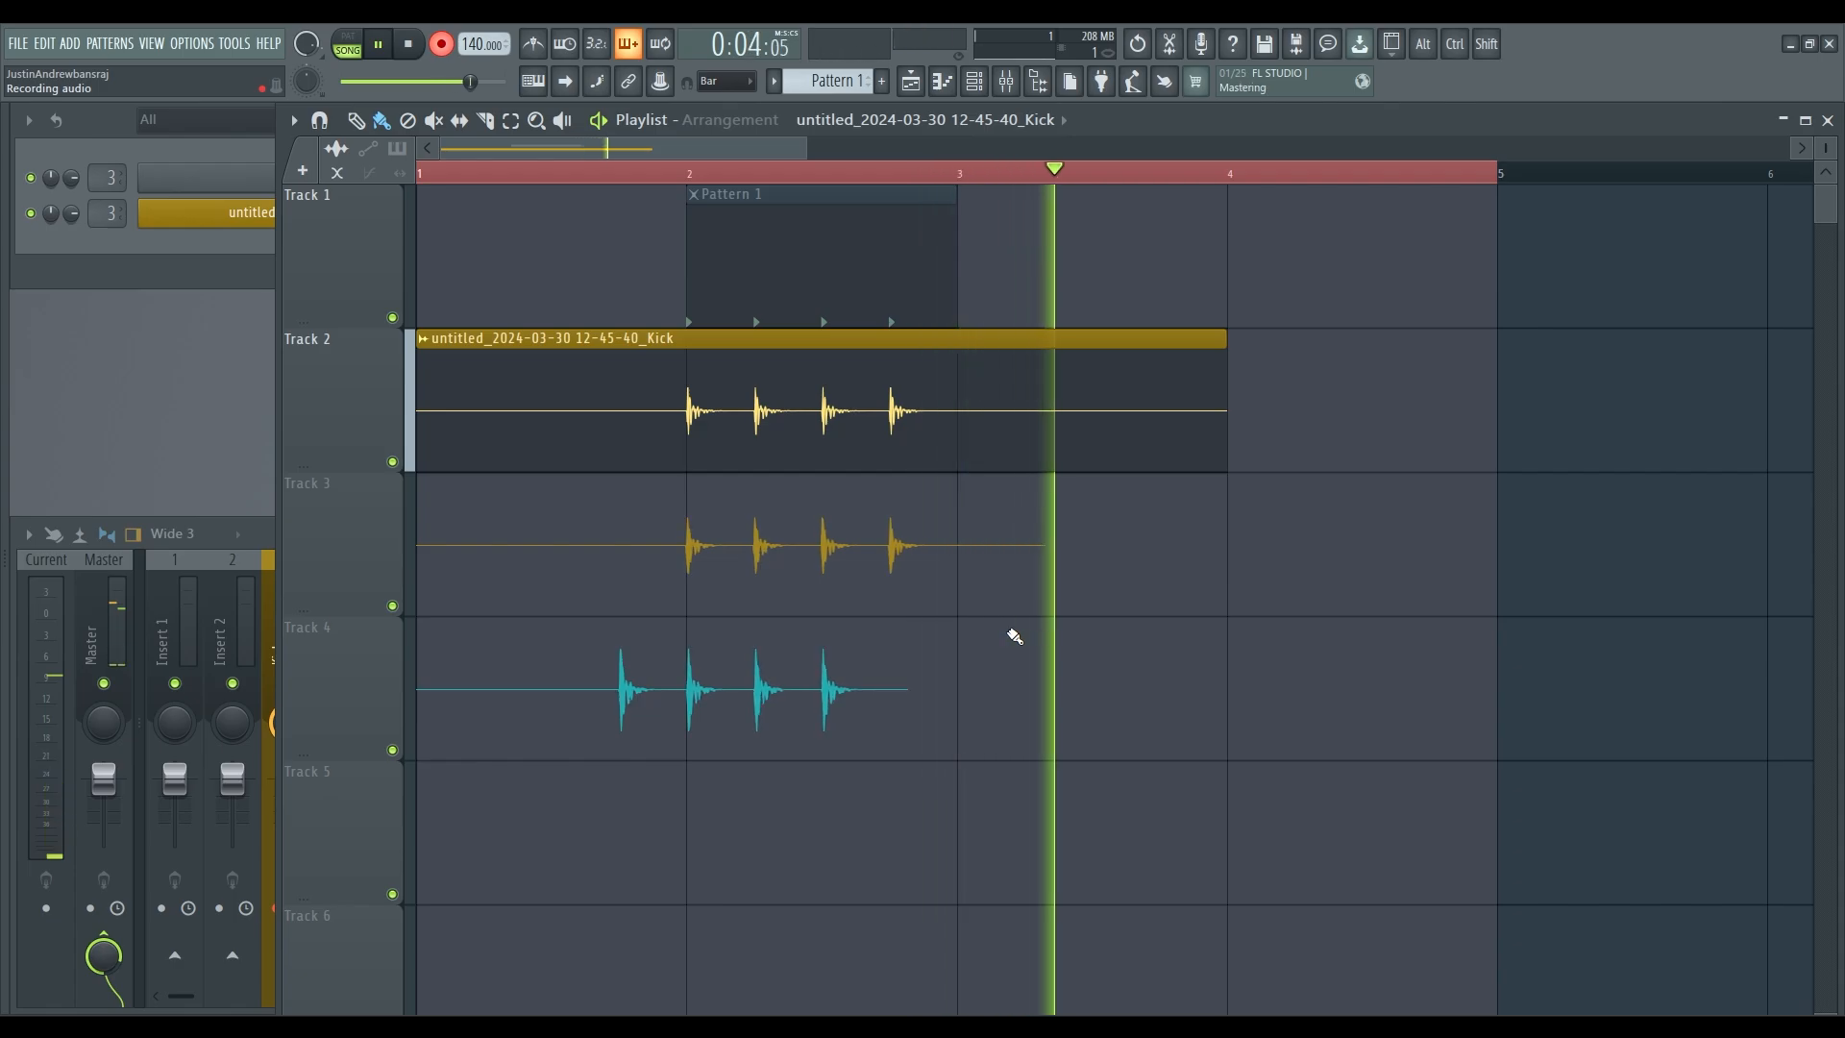
key("space")
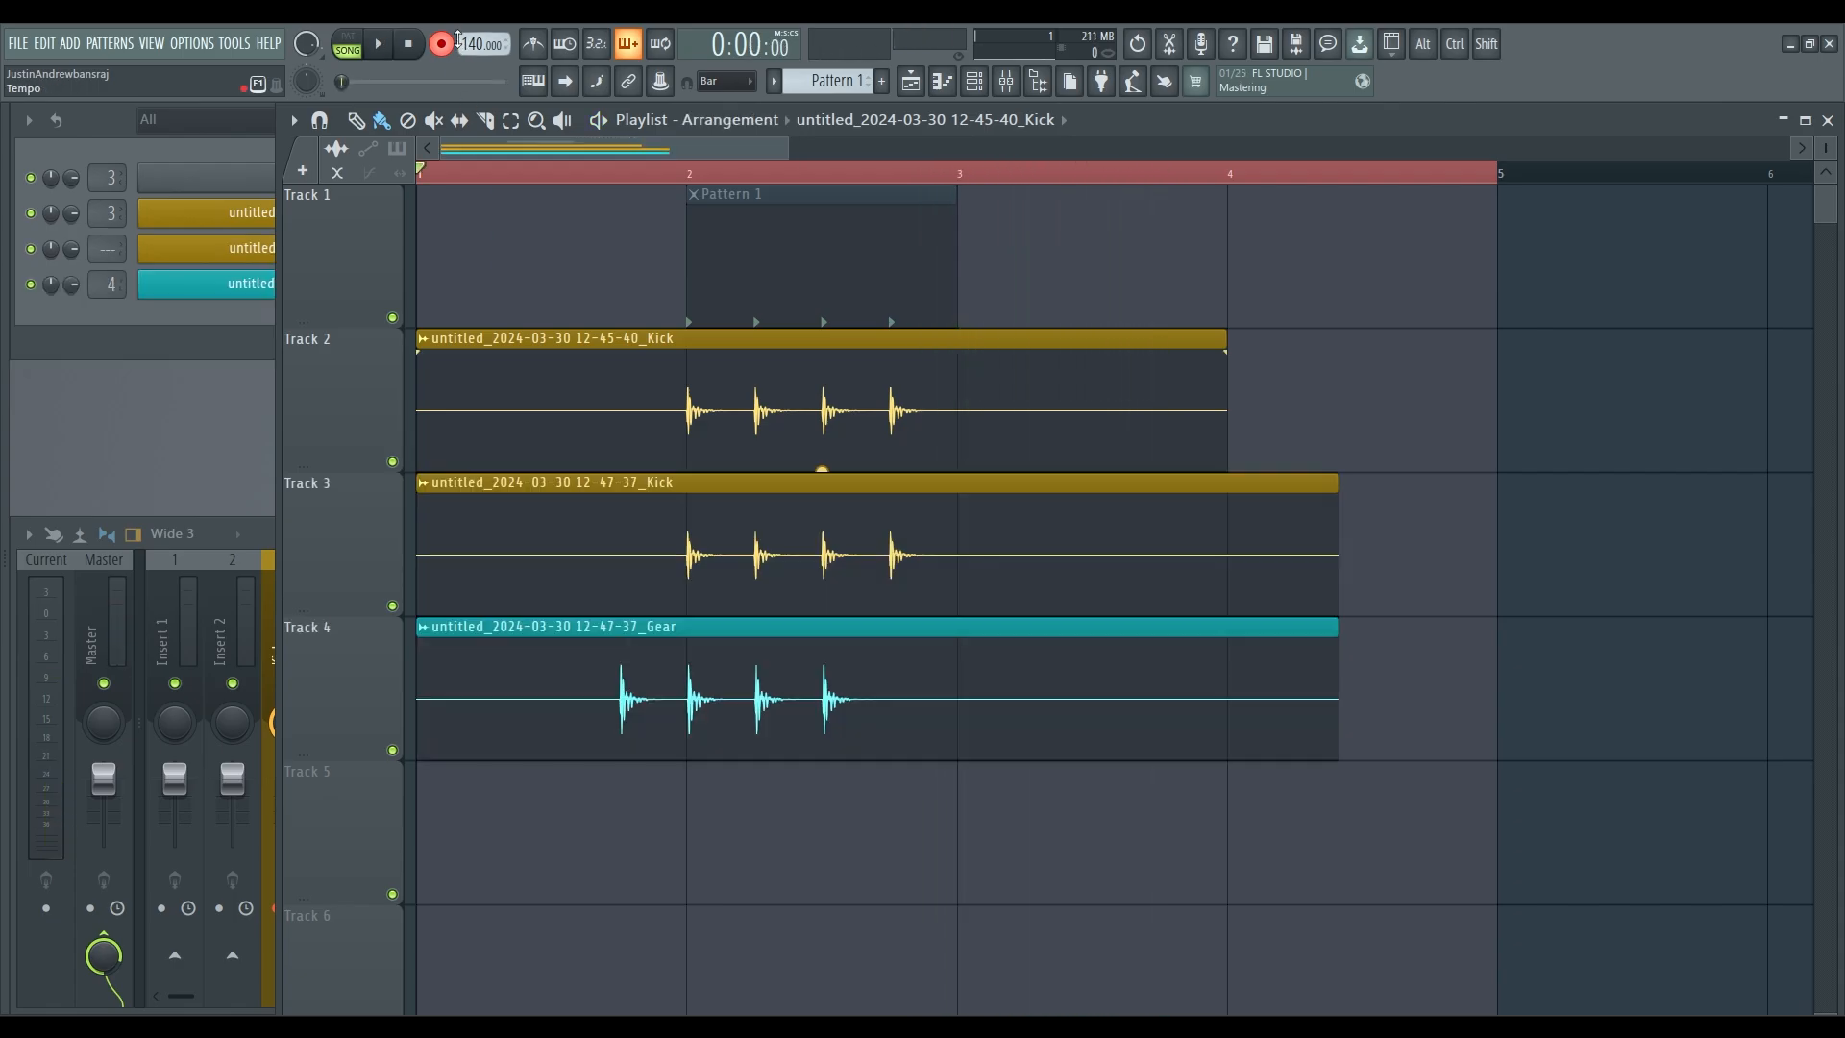
right_click(542, 539)
- Disarm the Kick mixer track and compare the recorded Gear clip with the original Kick clip before removing the Gear clip
left_click(244, 625)
left_click(289, 855)
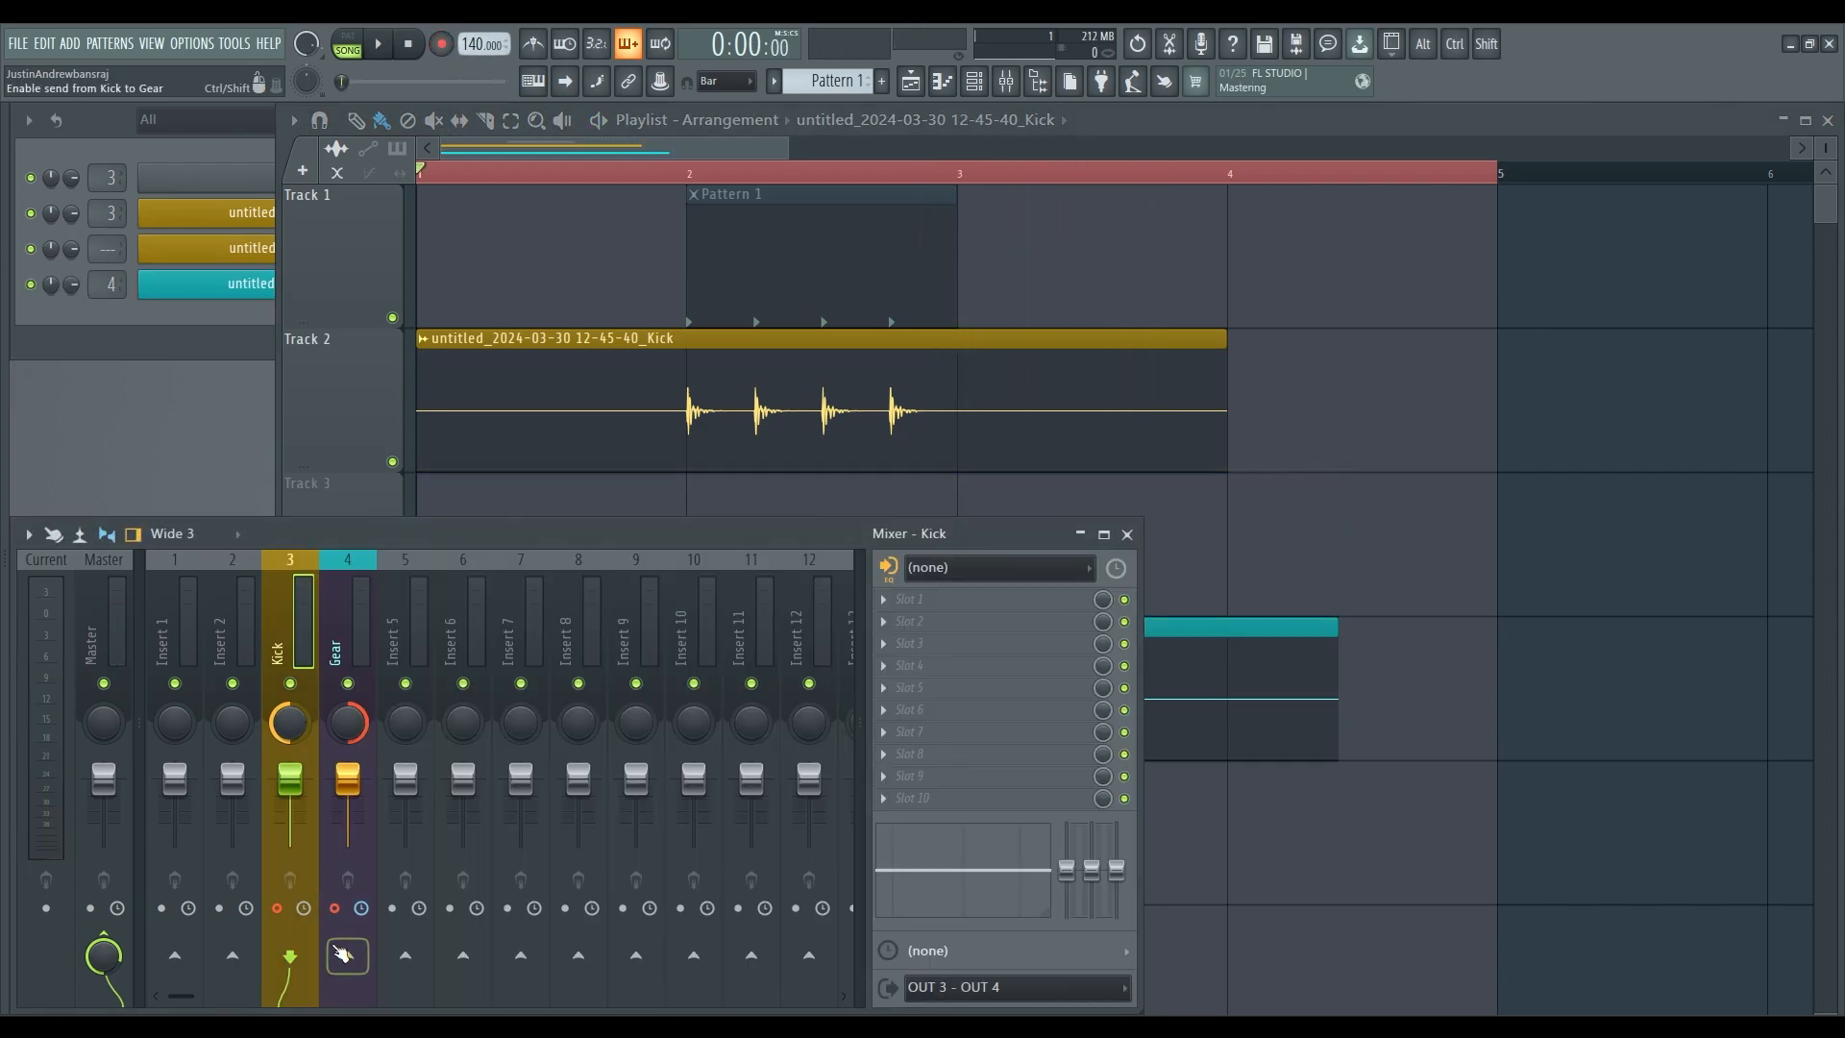
left_click(1229, 937)
left_click_drag(602, 638, 602, 401)
left_click_drag(577, 551, 582, 591)
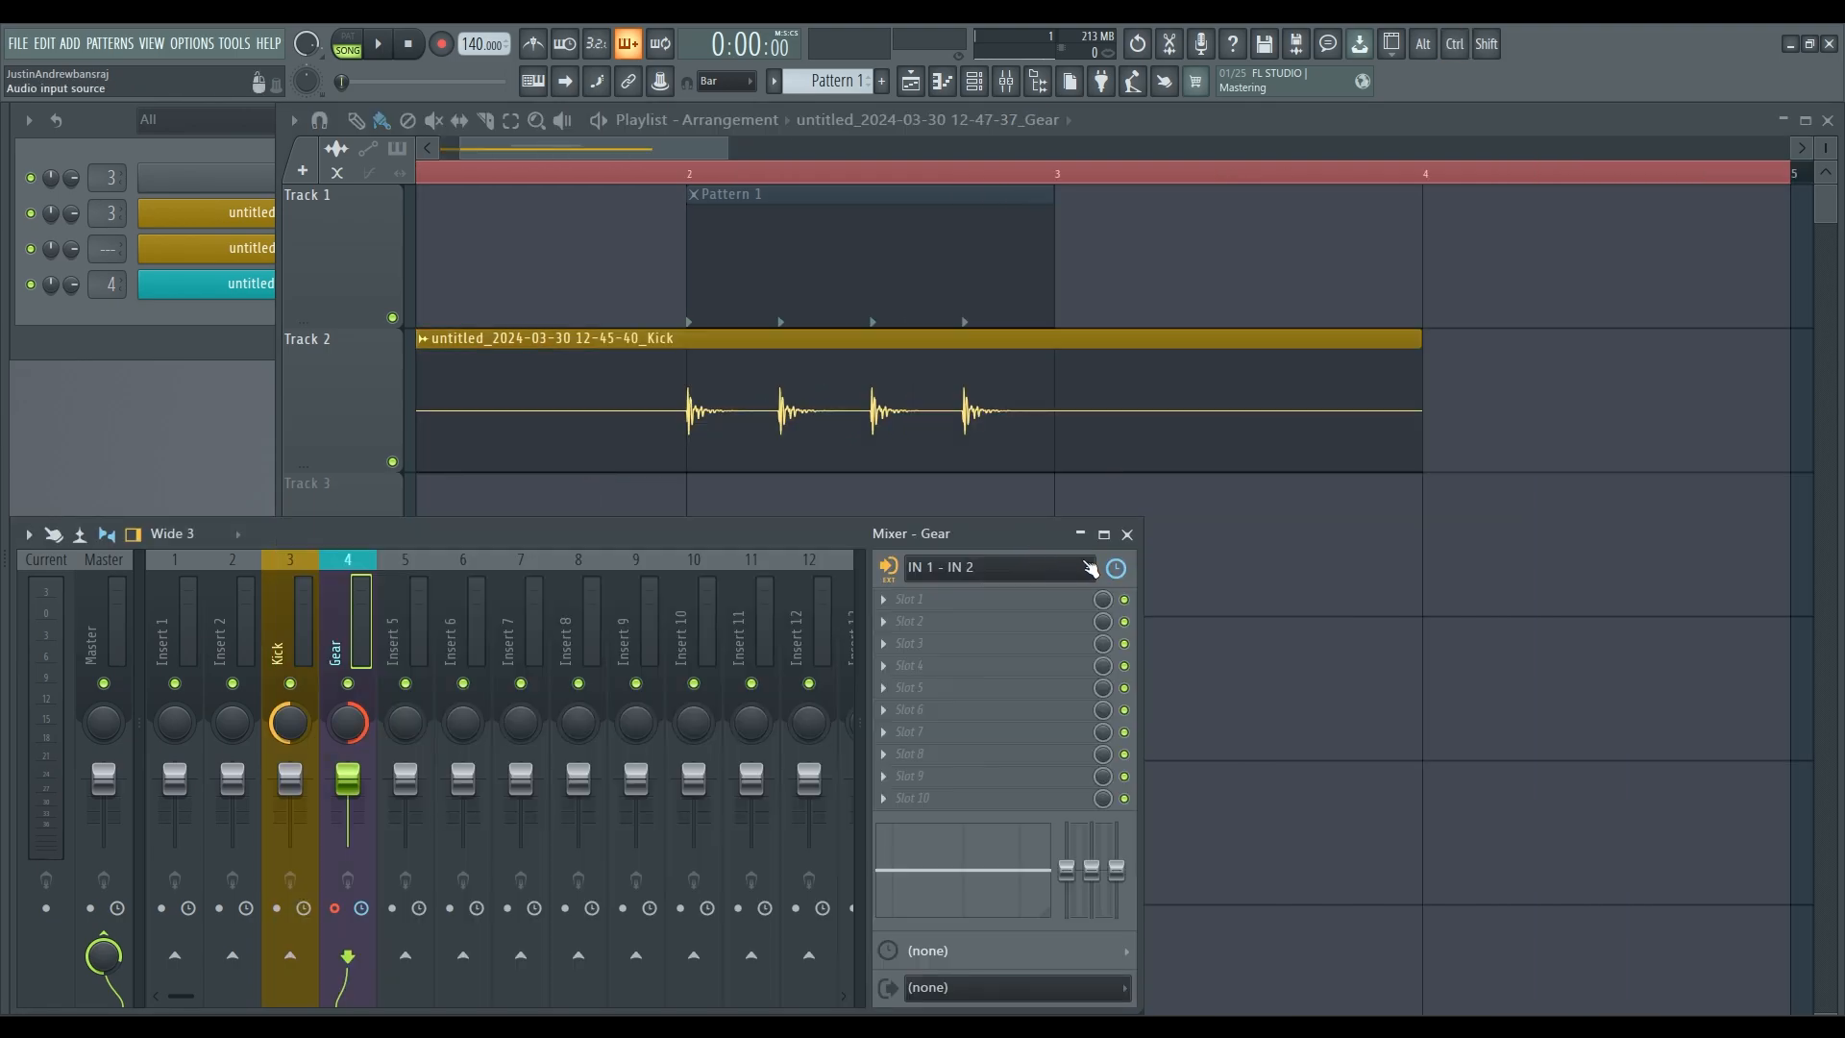
- Reset the Gear track's input latency and check the available latency units
left_click(1115, 567)
left_click(1120, 572)
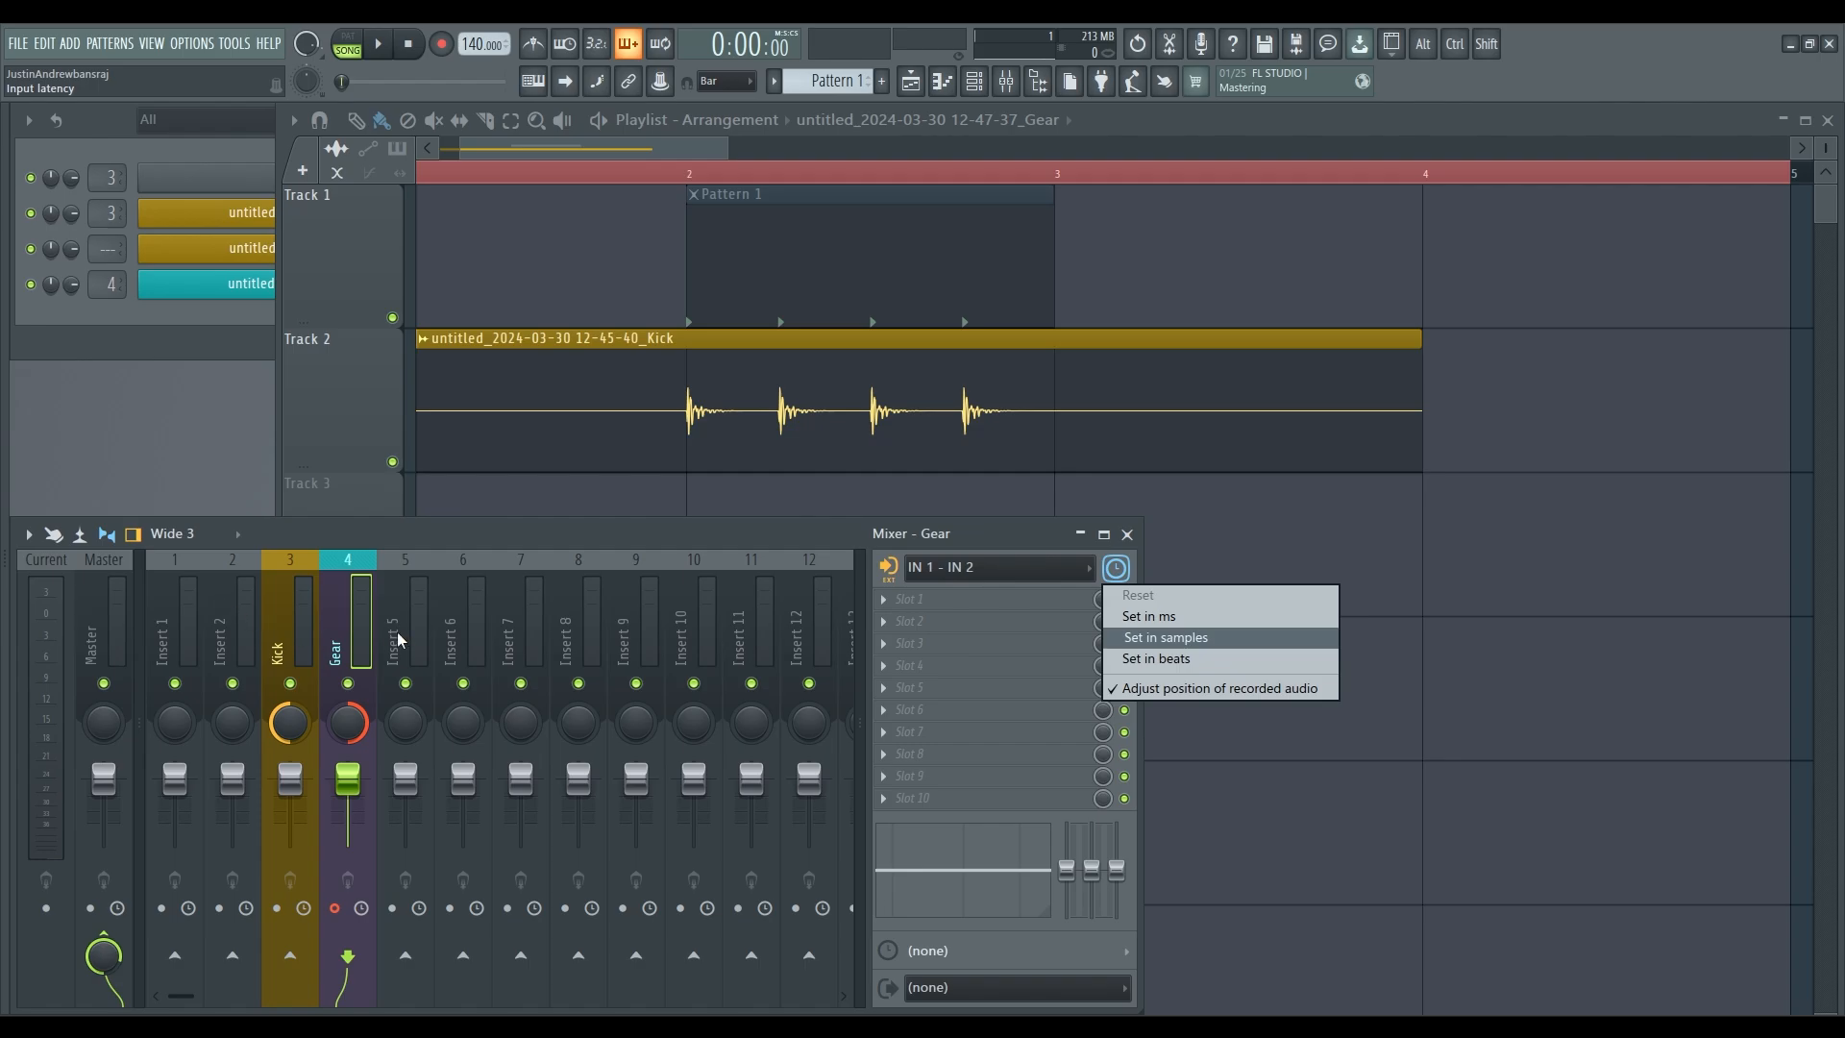
left_click(349, 611)
- Check the audio settings and set the Gear mixer track's input latency to 6 ms
left_click(195, 44)
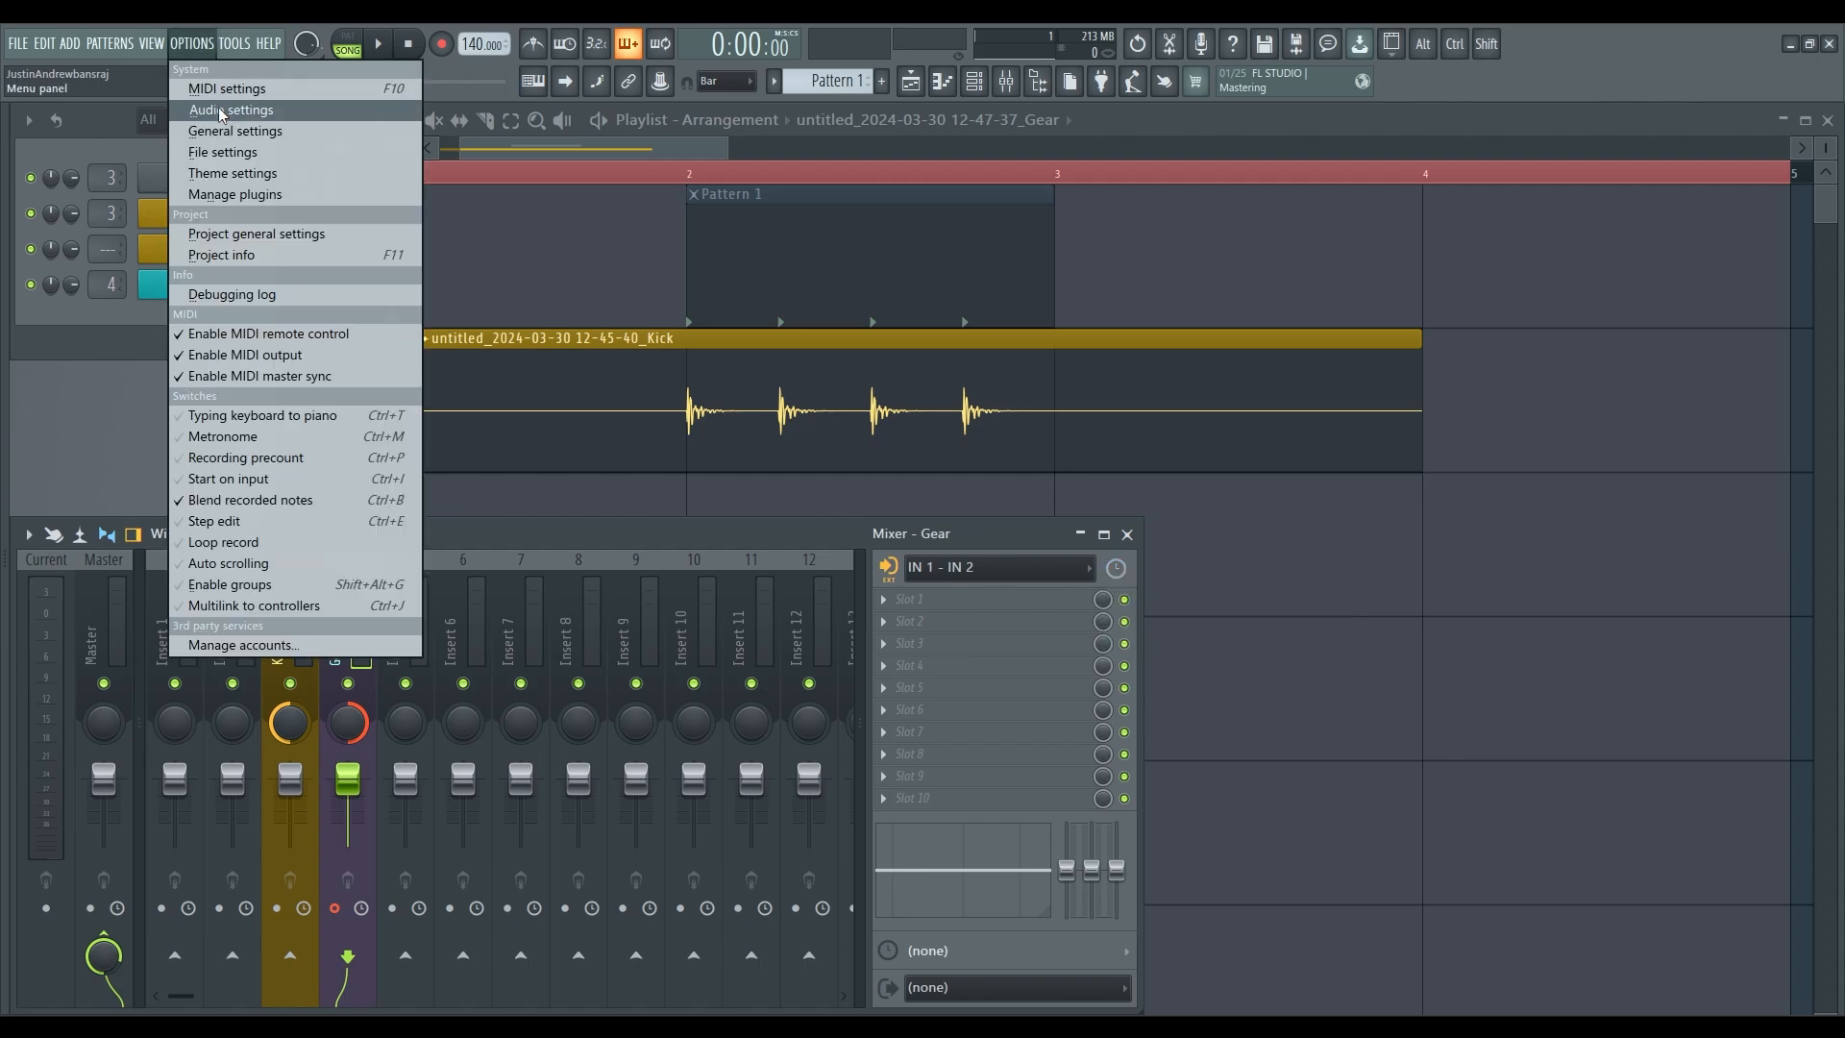
left_click(223, 113)
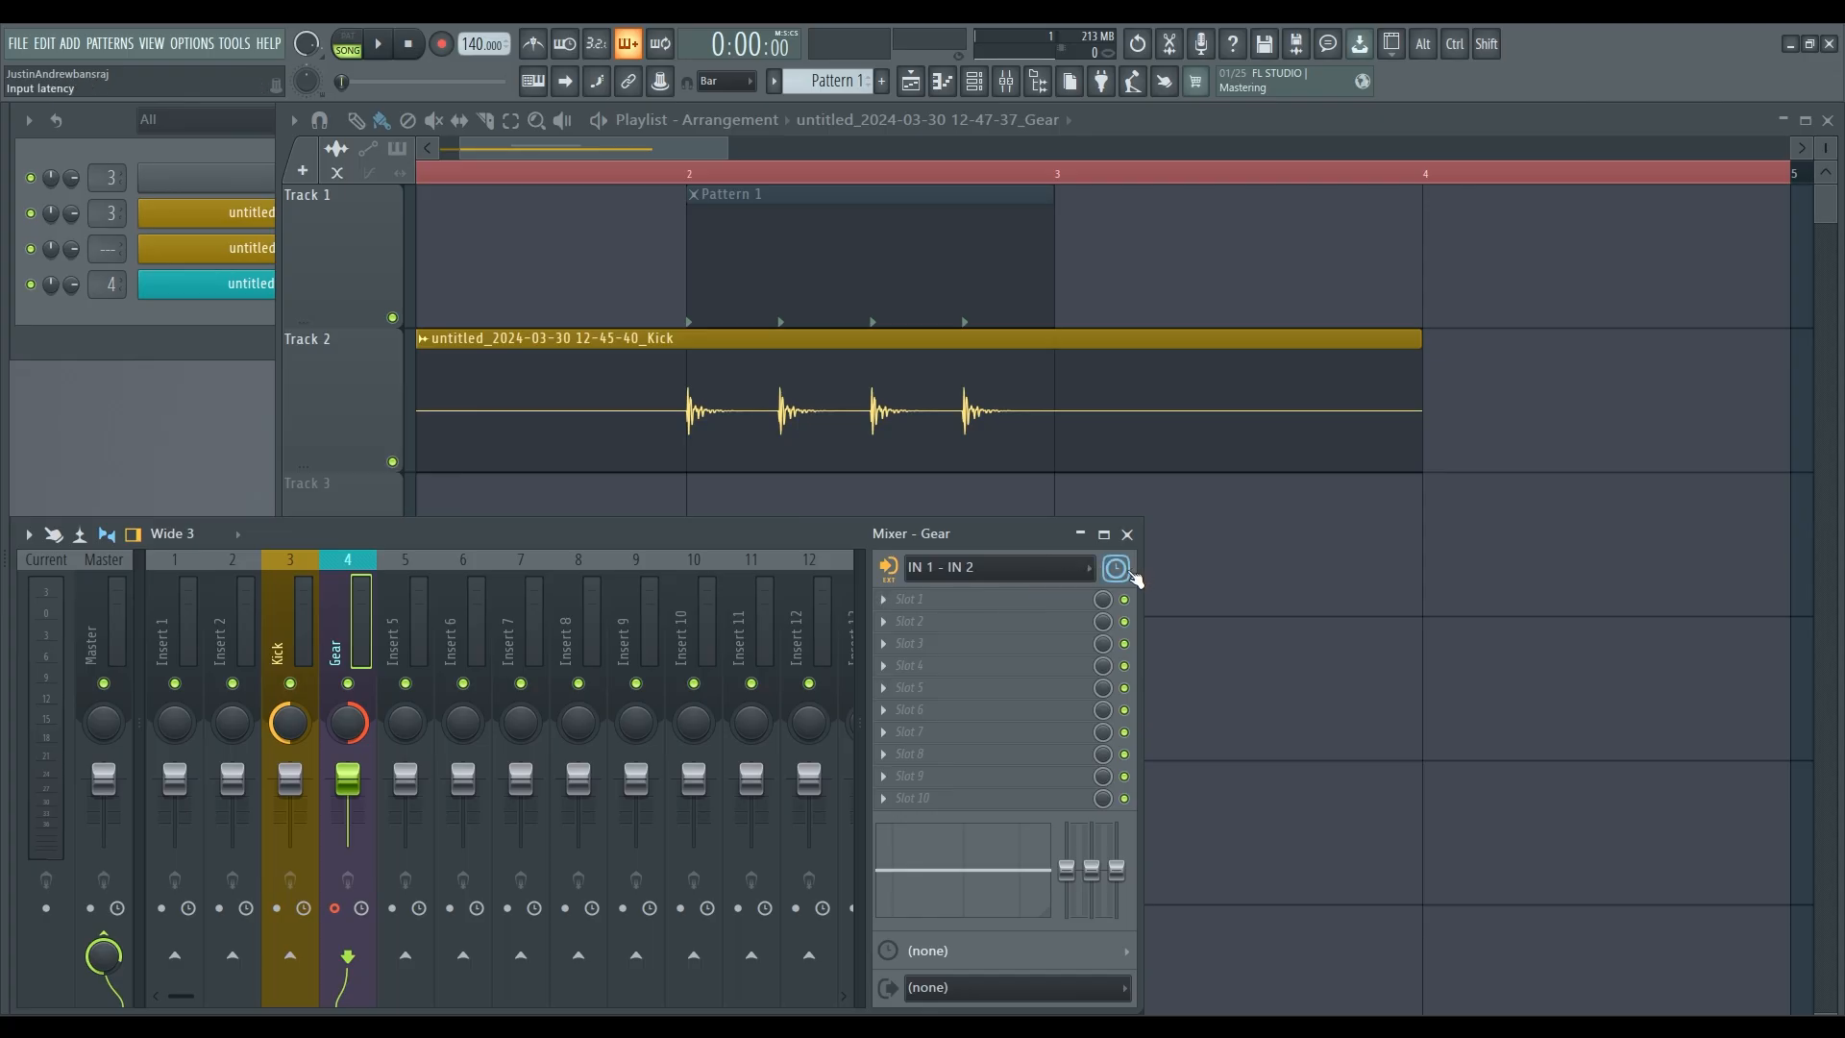
left_click(1133, 575)
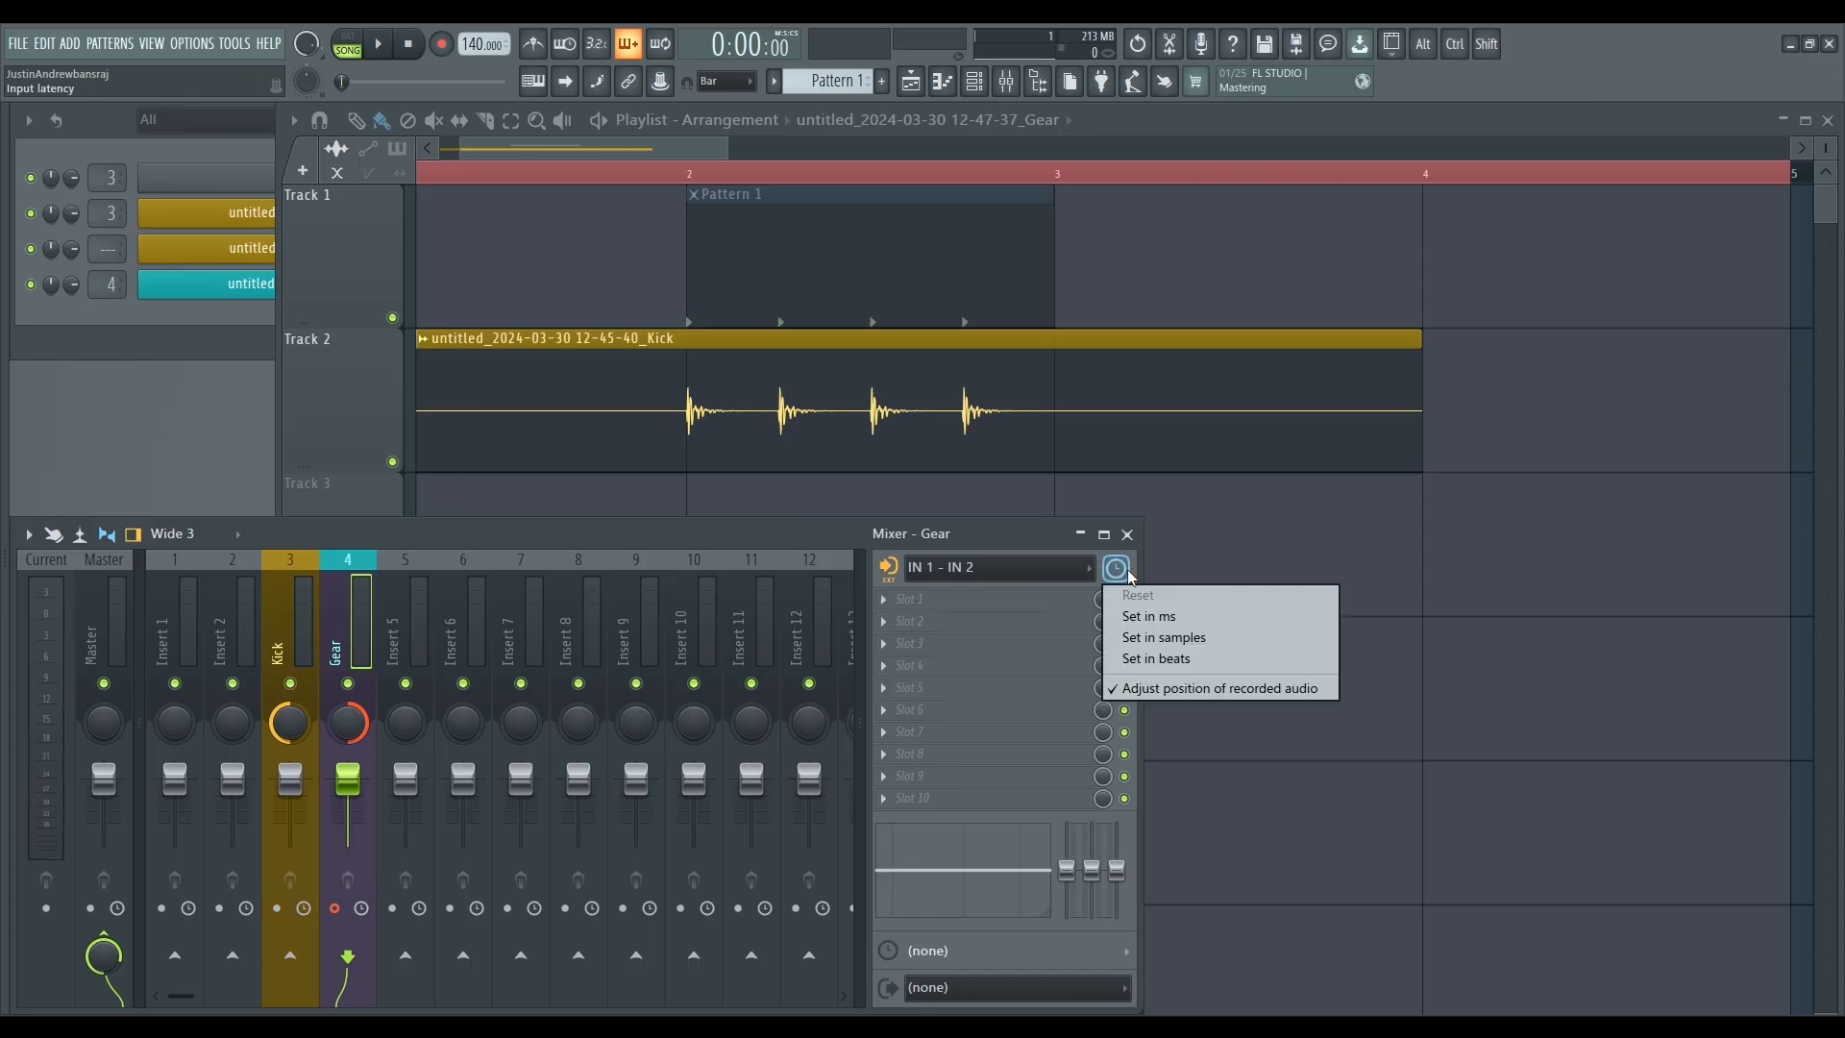
left_click(1185, 628)
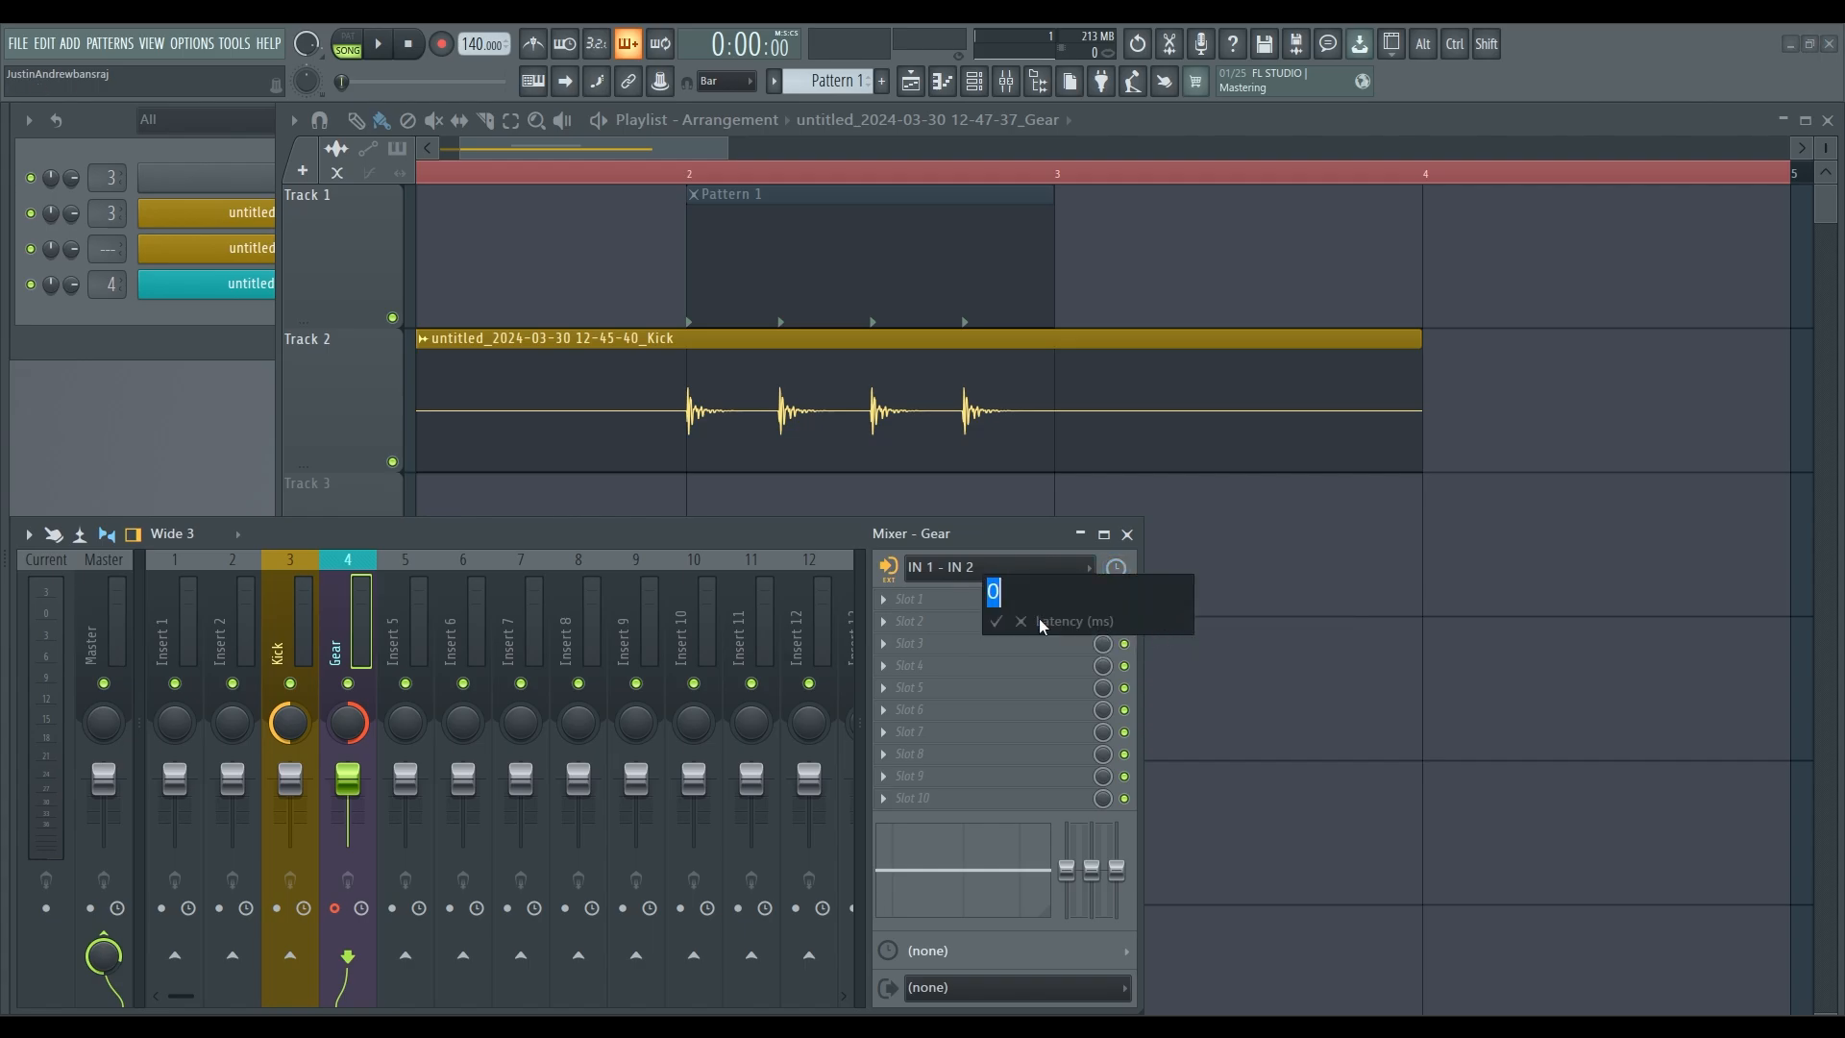
type("9")
key("BackSpace")
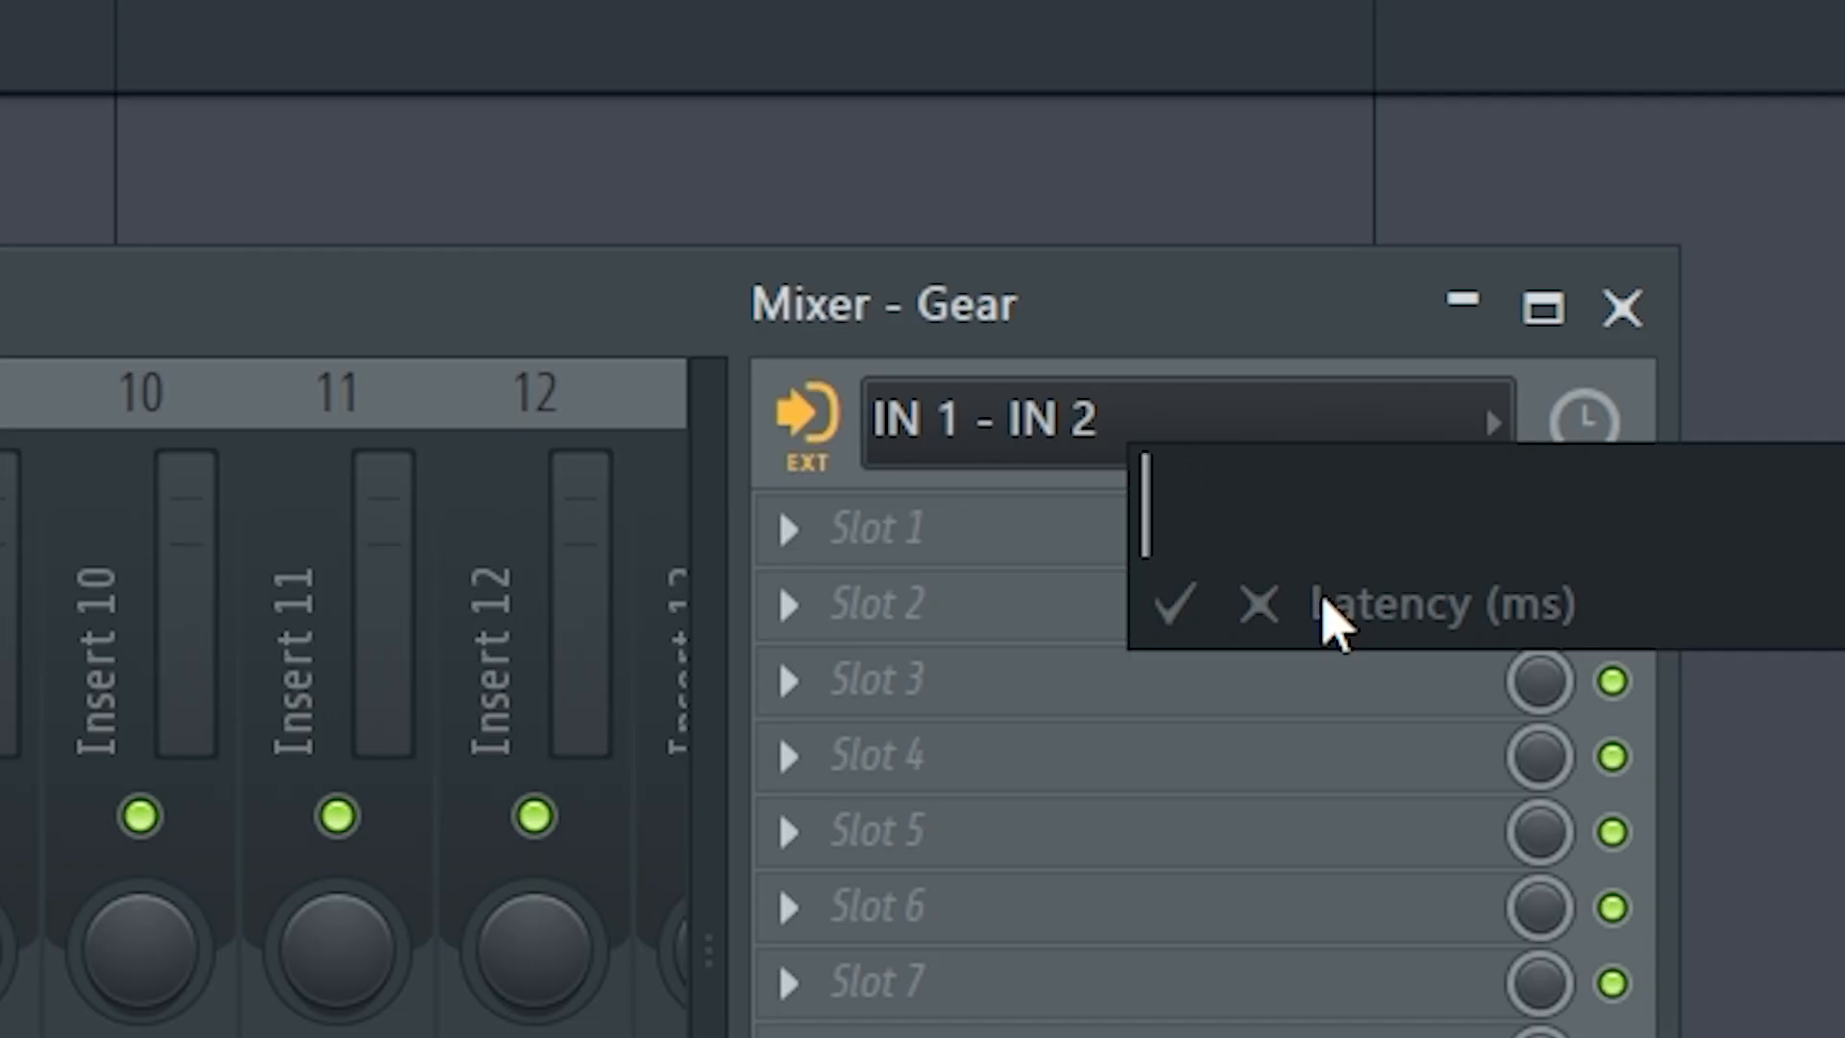
type("6")
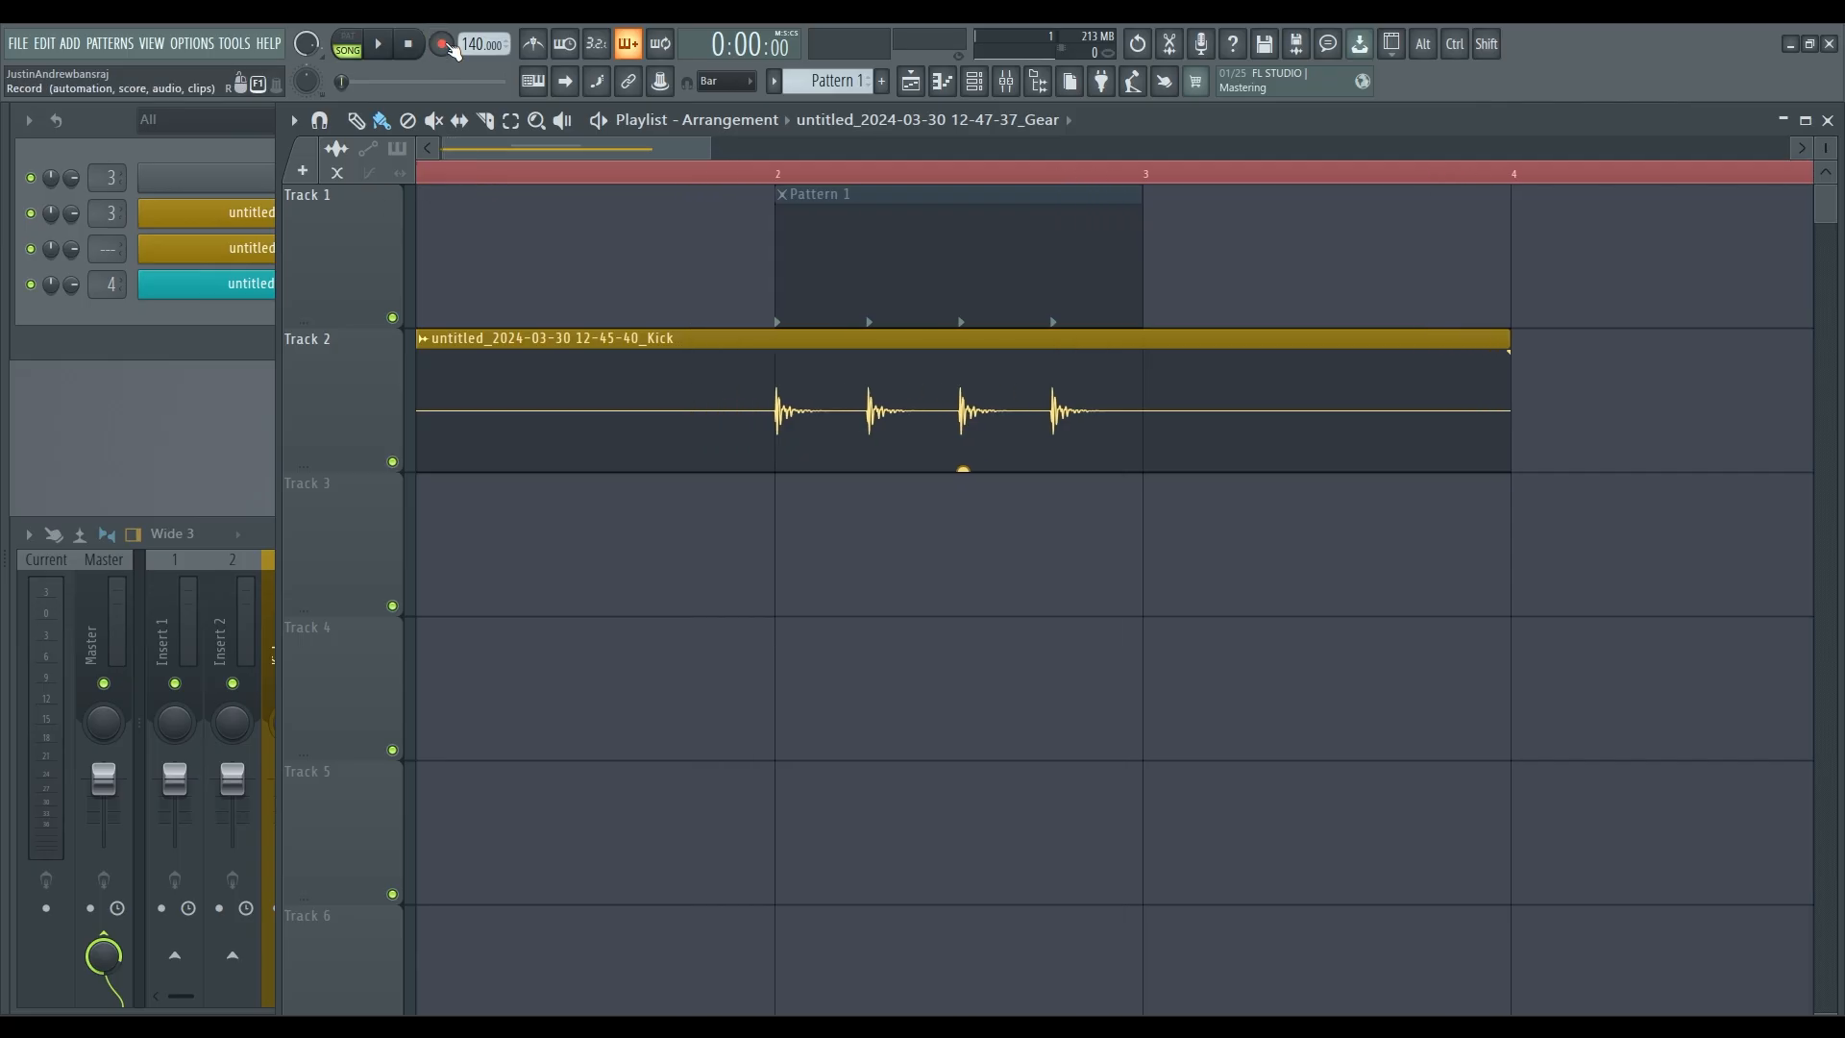
- Arm song recording and record the Gear mixer track's hardware return as a new audio clip on Track 3
left_click(449, 45)
scroll(730, 606, "down", 3)
right_click(1127, 175)
key("space")
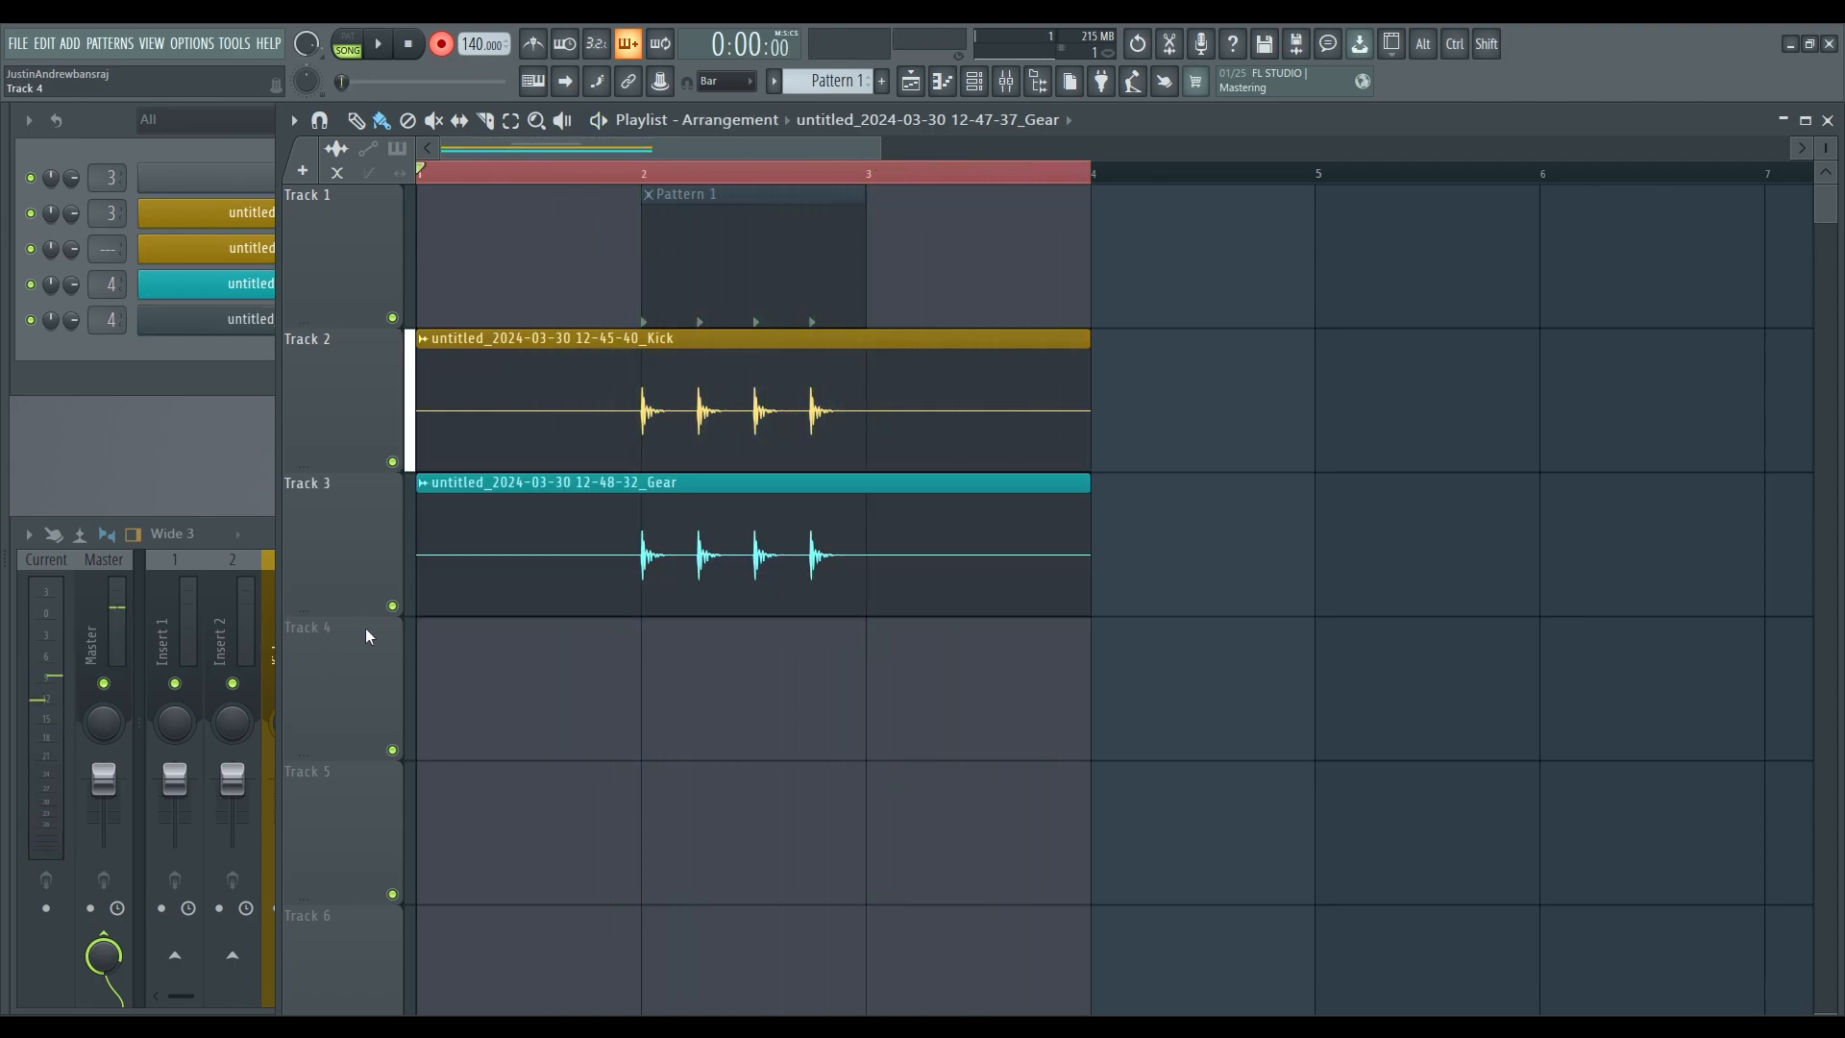
- Overlay the recorded Gear clip from Track 3 on the Kick clip in Track 2 and compare their transients at bar 2
scroll(620, 548, "up", 8)
left_click_drag(625, 557, 500, 389)
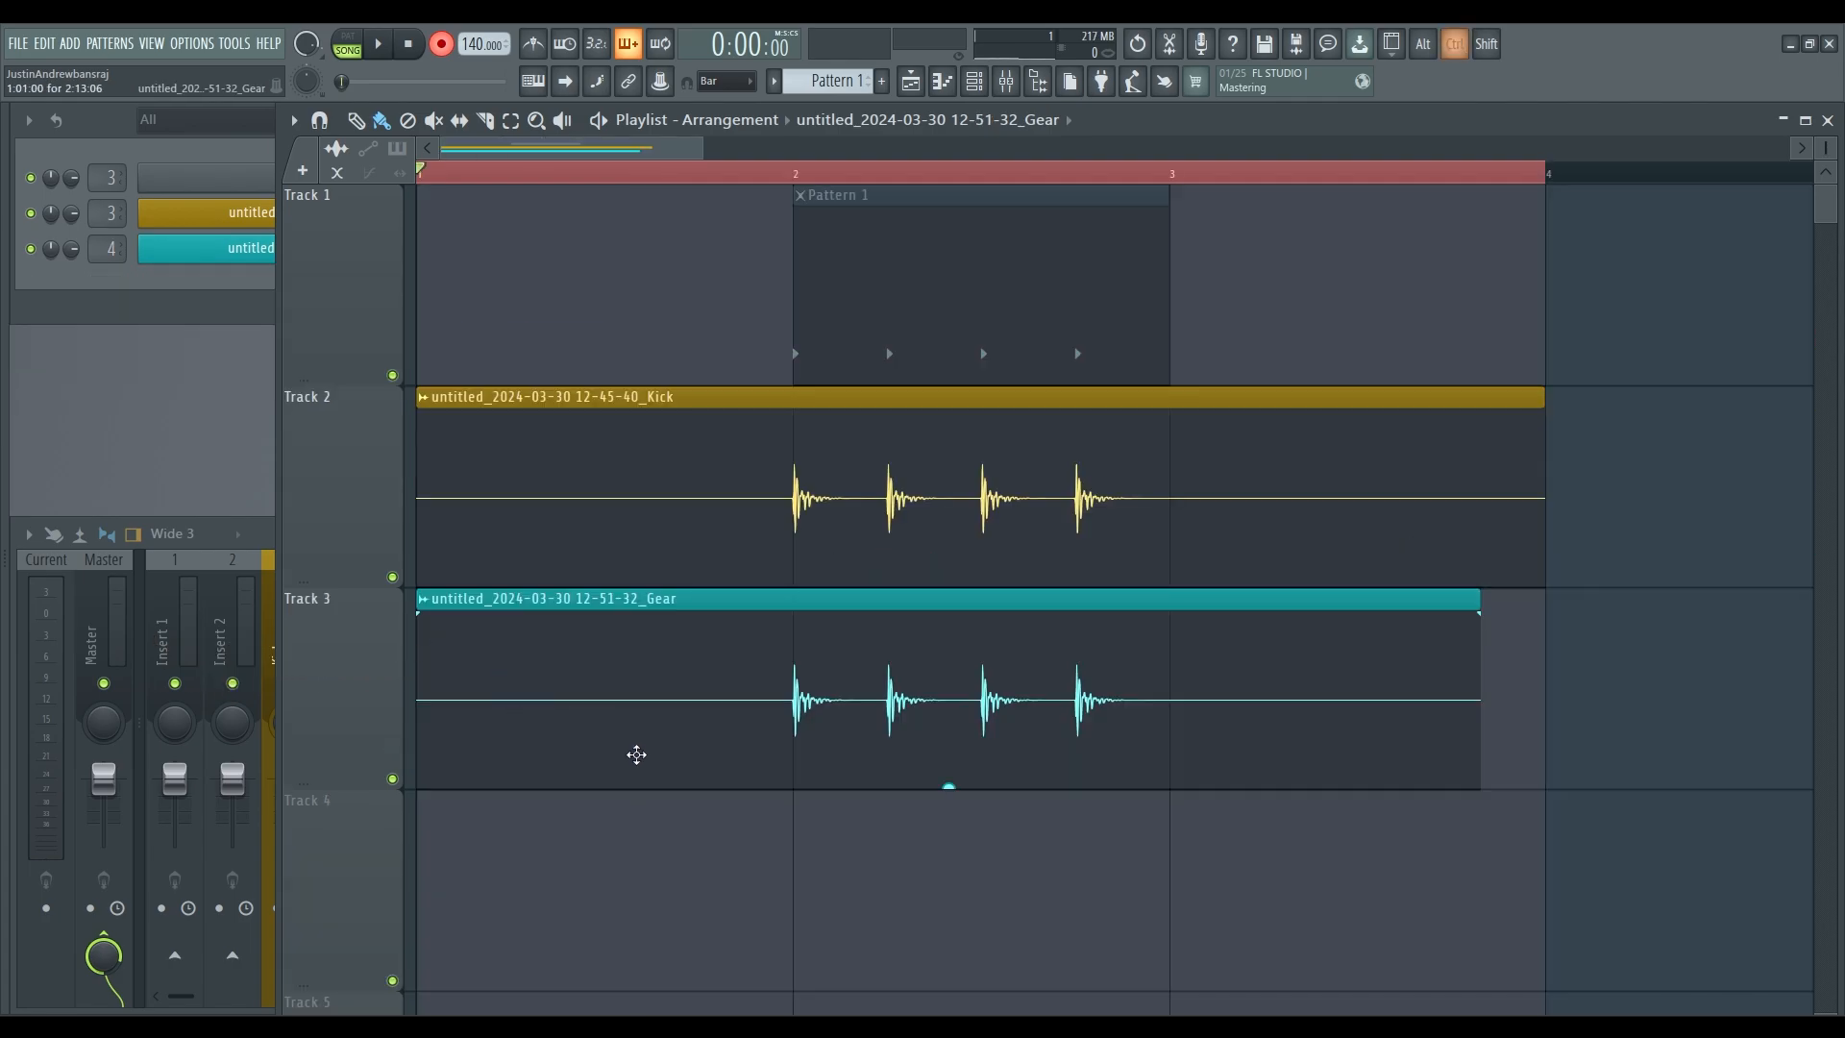
scroll(881, 683, "up", 3)
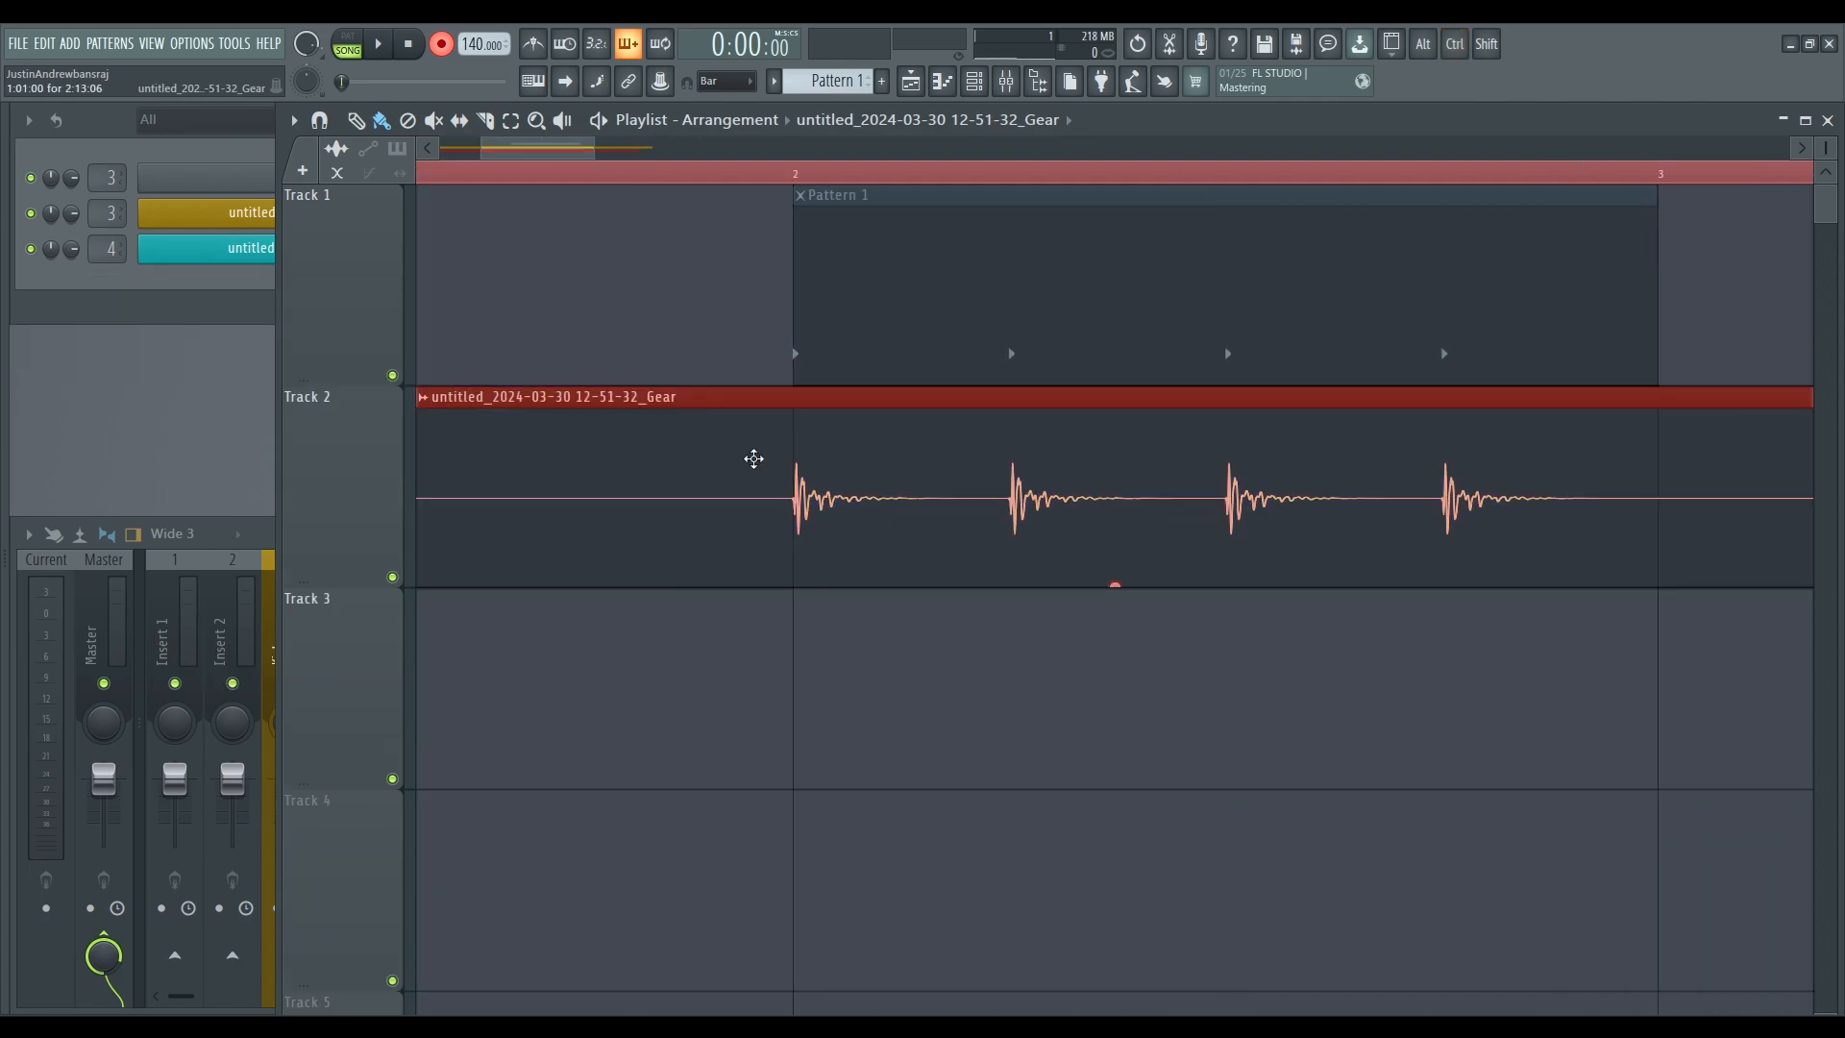
scroll(739, 673, "up", 3)
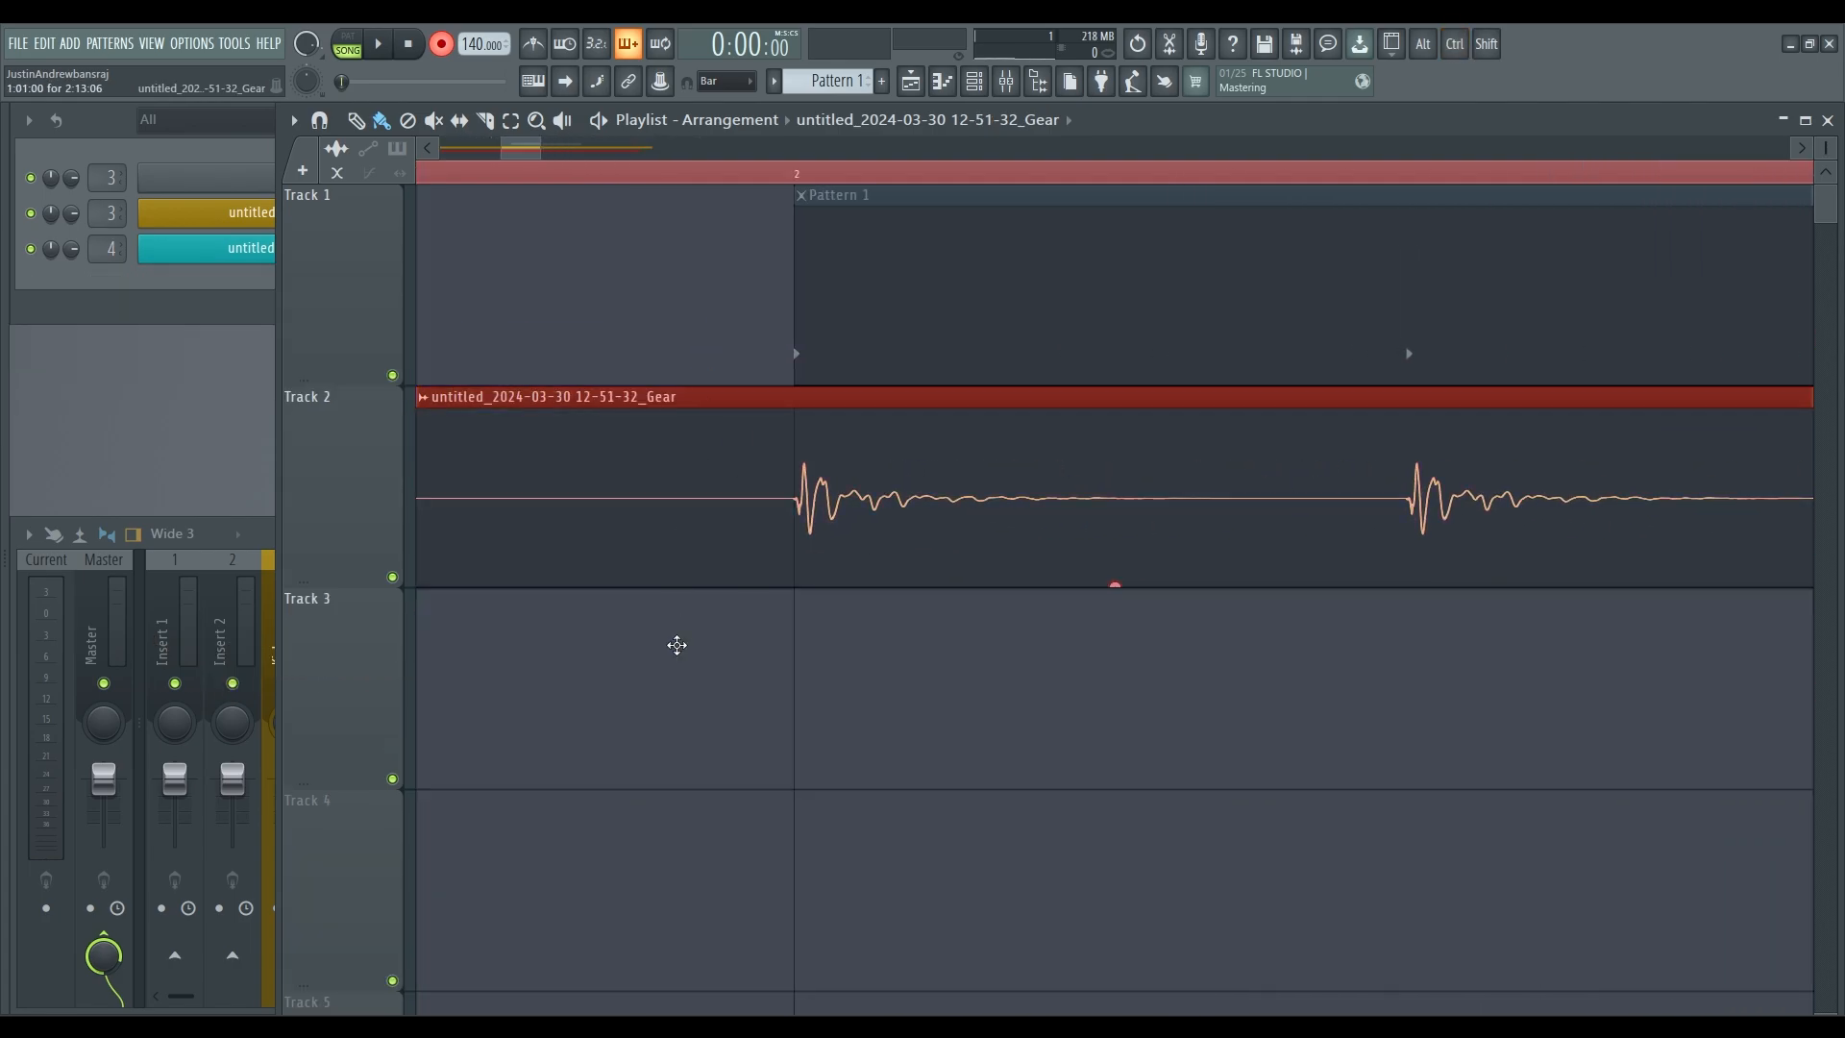